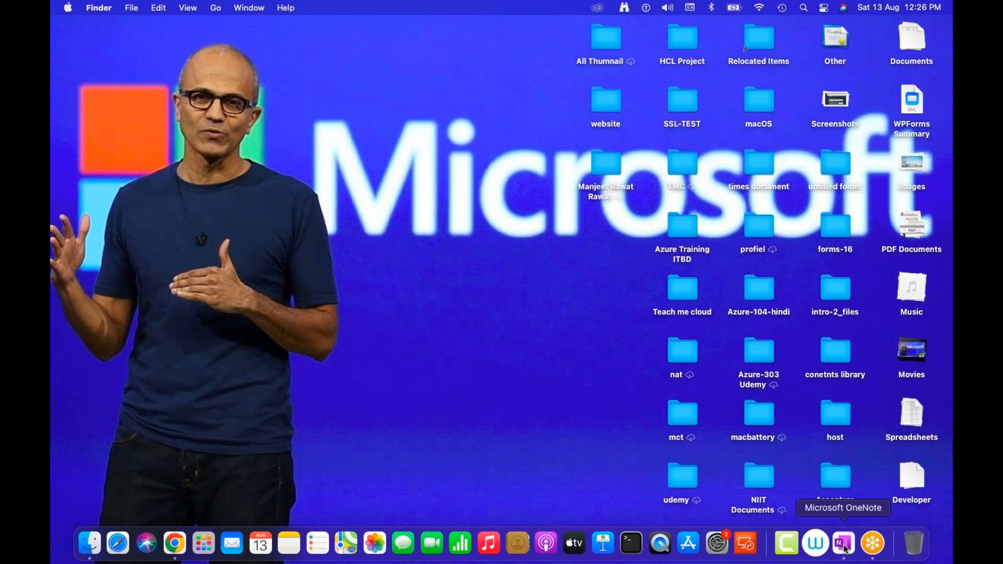
Bring up the Microsoft Remote Desktop window and its My Desktops list from the Dock icon
left_click(747, 544)
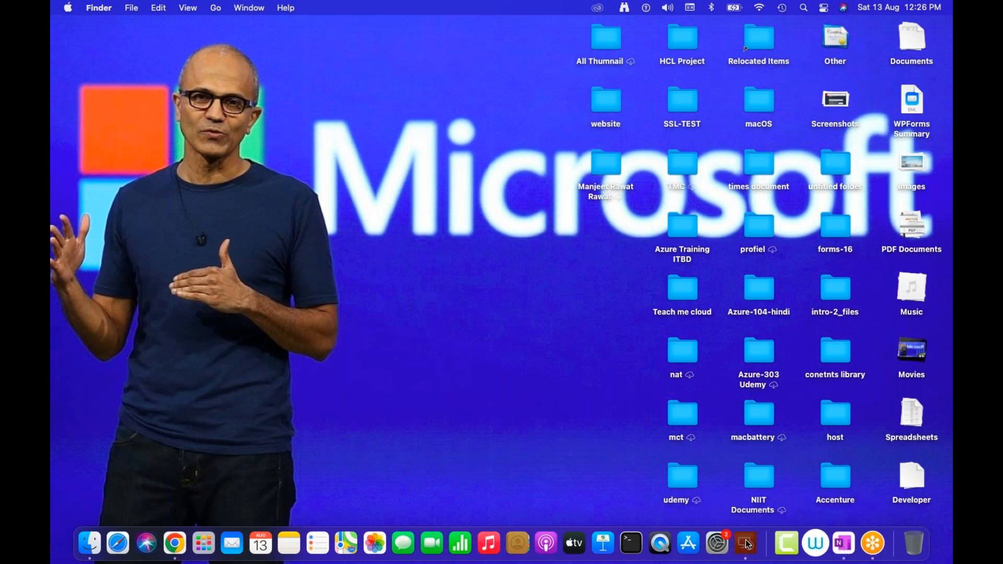
left_click(560, 294)
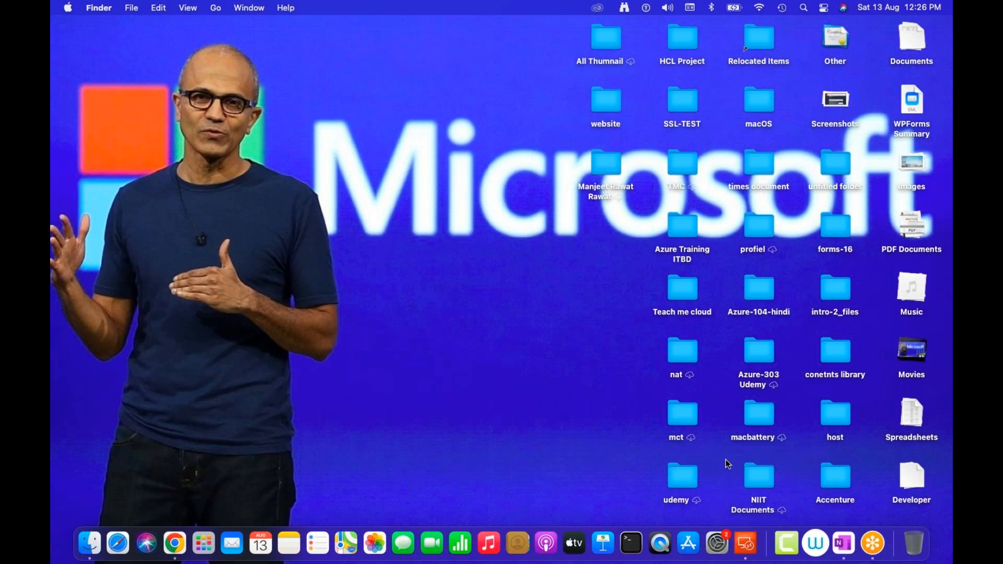
right_click(750, 551)
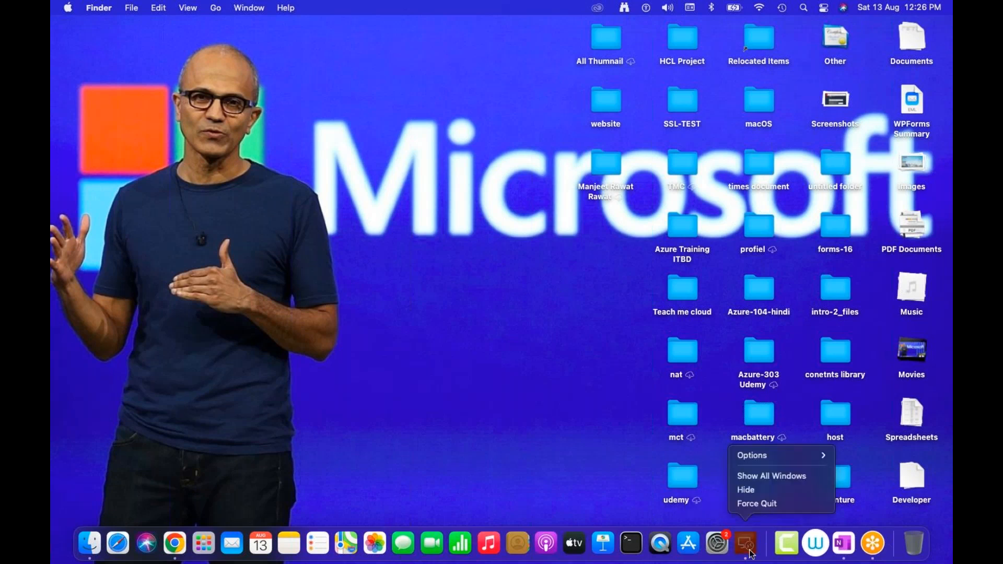
left_click(723, 410)
right_click(750, 543)
left_click(750, 544)
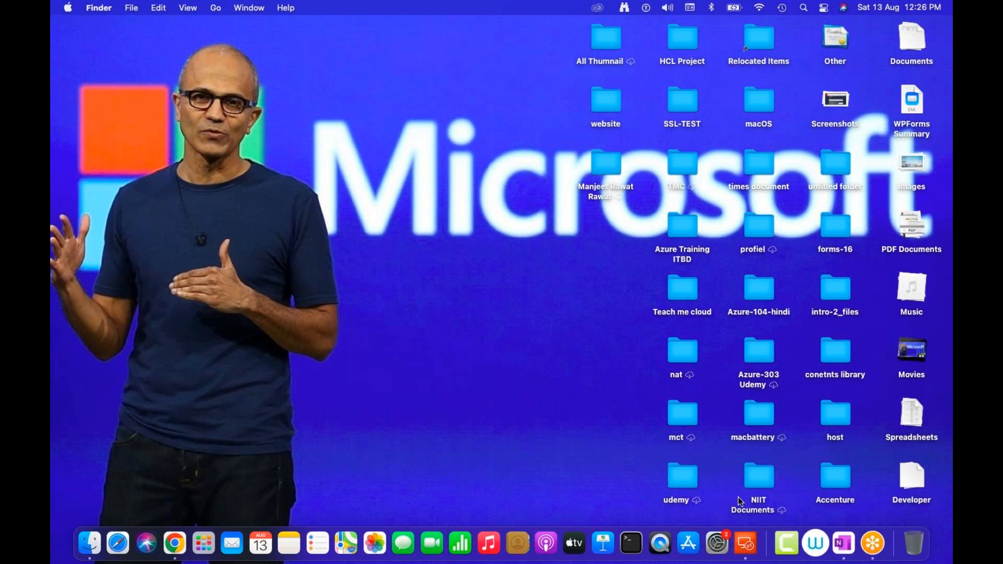
right_click(748, 547)
left_click(760, 436)
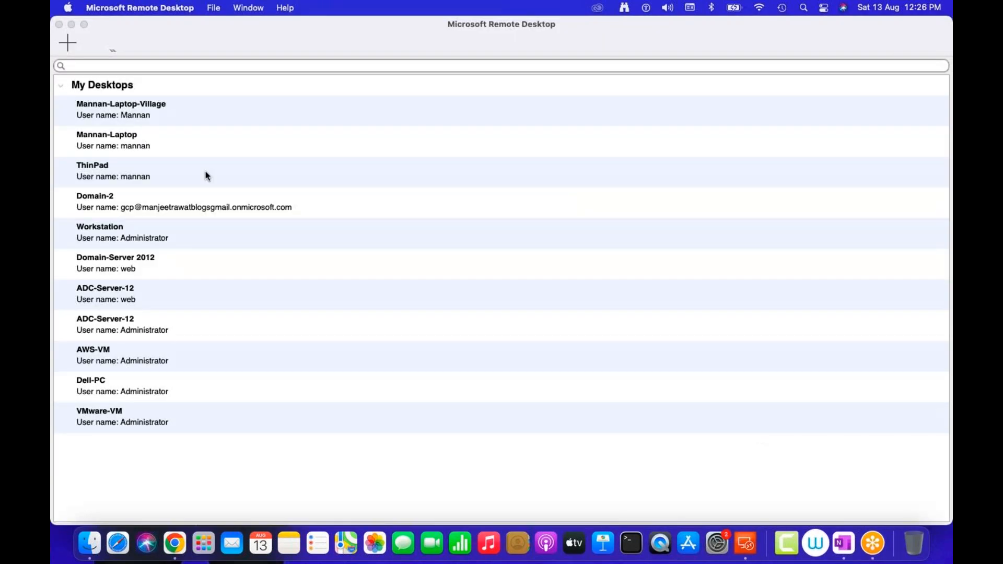
Connect to the Workstation desktop, accepting its certificate, and mute the remote session's audio
double_click(112, 242)
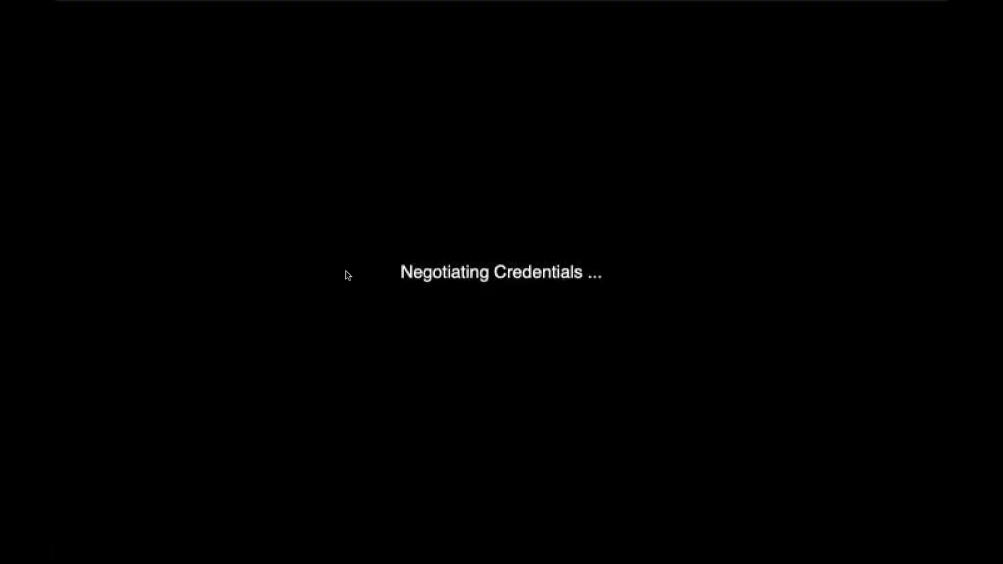
left_click(649, 217)
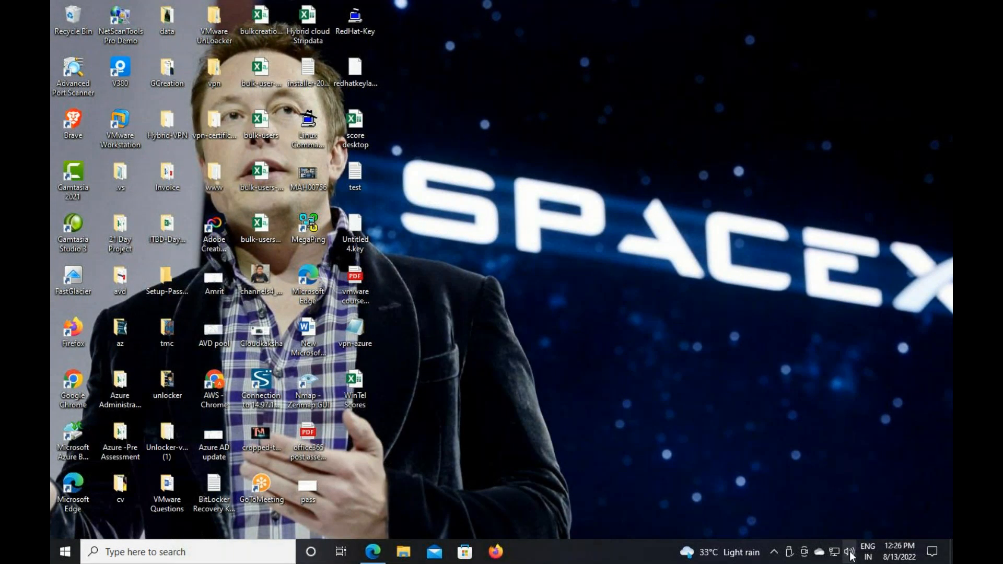
left_click(850, 554)
left_click(750, 521)
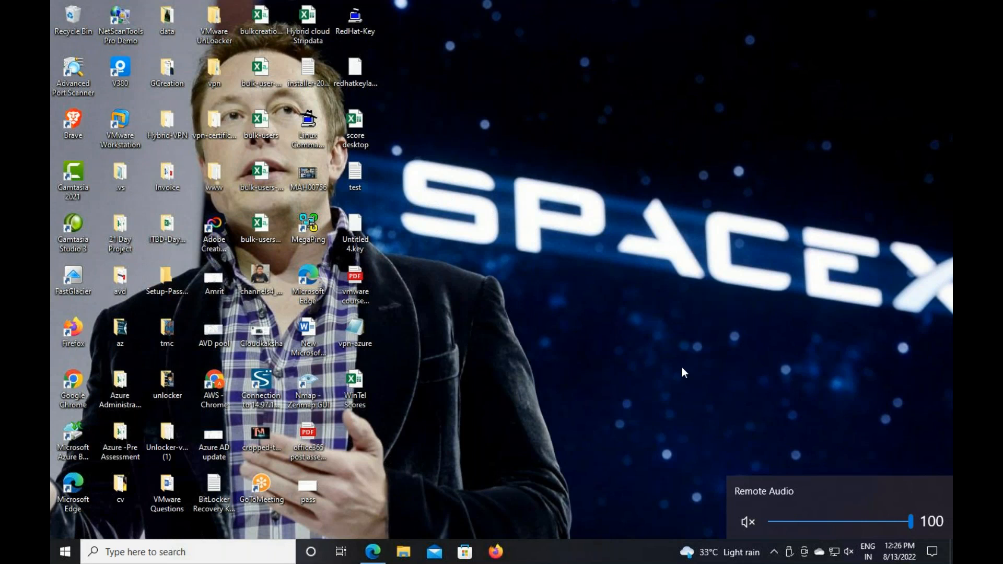
left_click(674, 266)
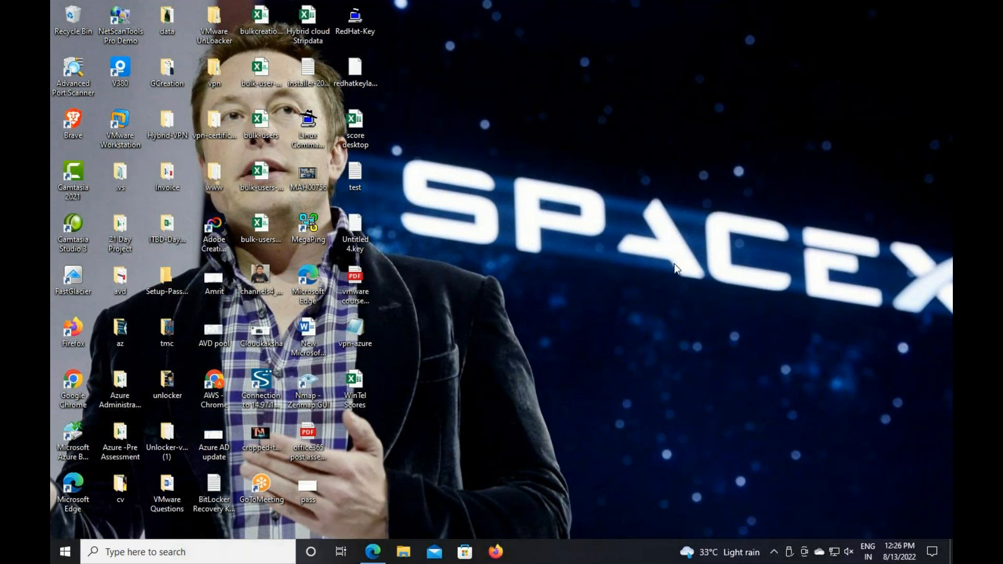
Launch Paint in the remote session using mspaint from the Run prompt
key("super+r")
type("m")
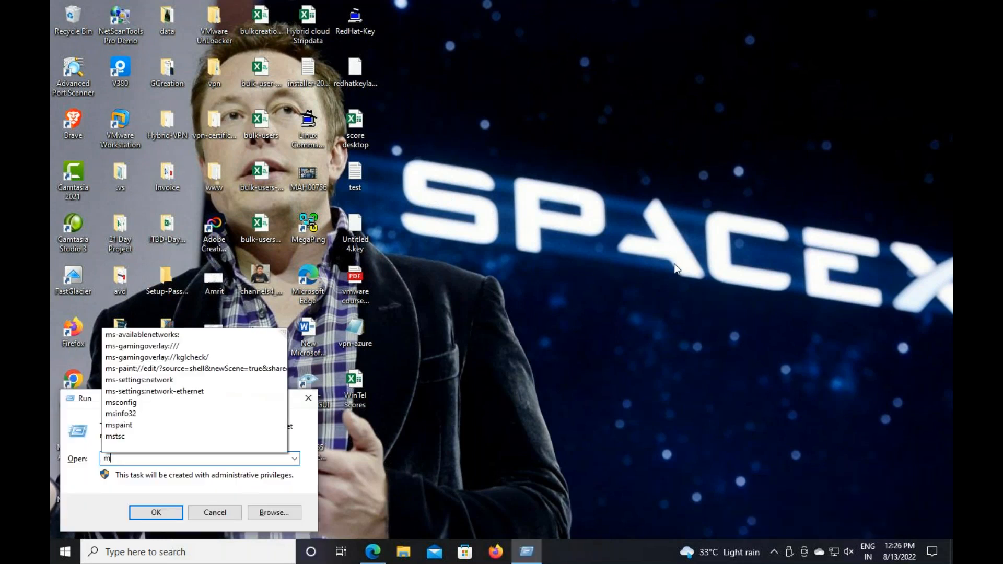
type("spaint")
key("Return")
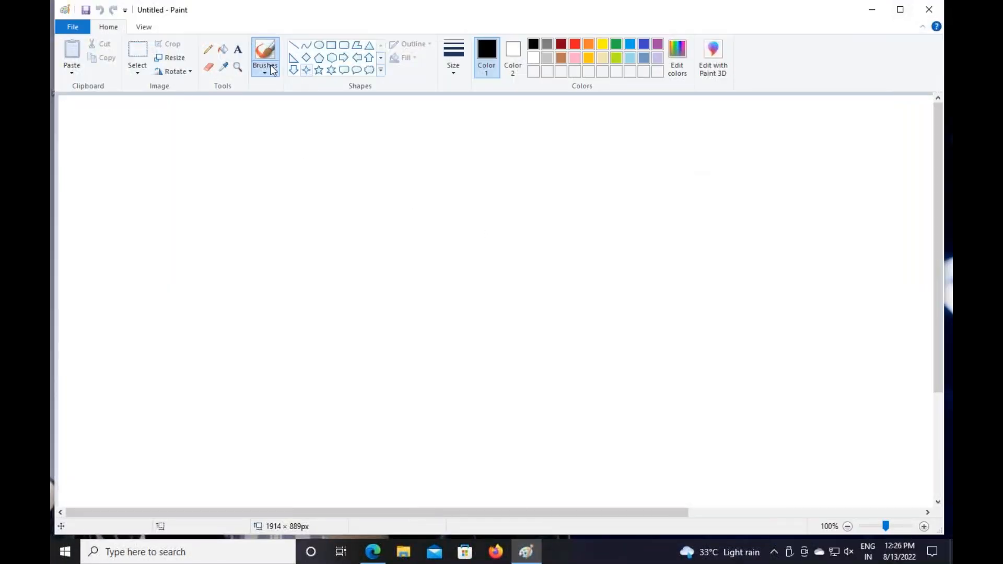
Type 'Cloud-VDI' in a text box near the canvas top and set it to size 26
left_click(238, 49)
left_click_drag(409, 117, 646, 131)
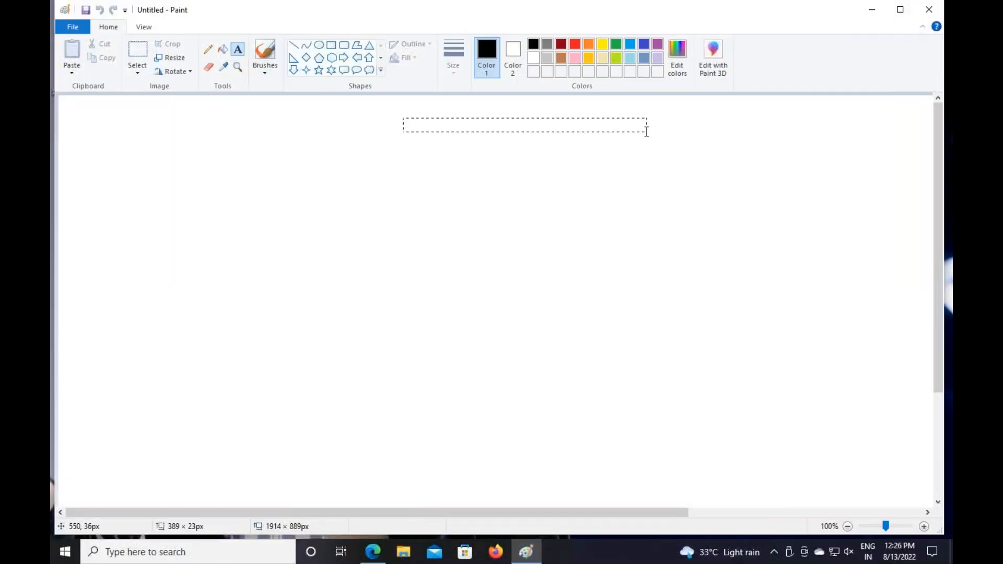
type("Cloud")
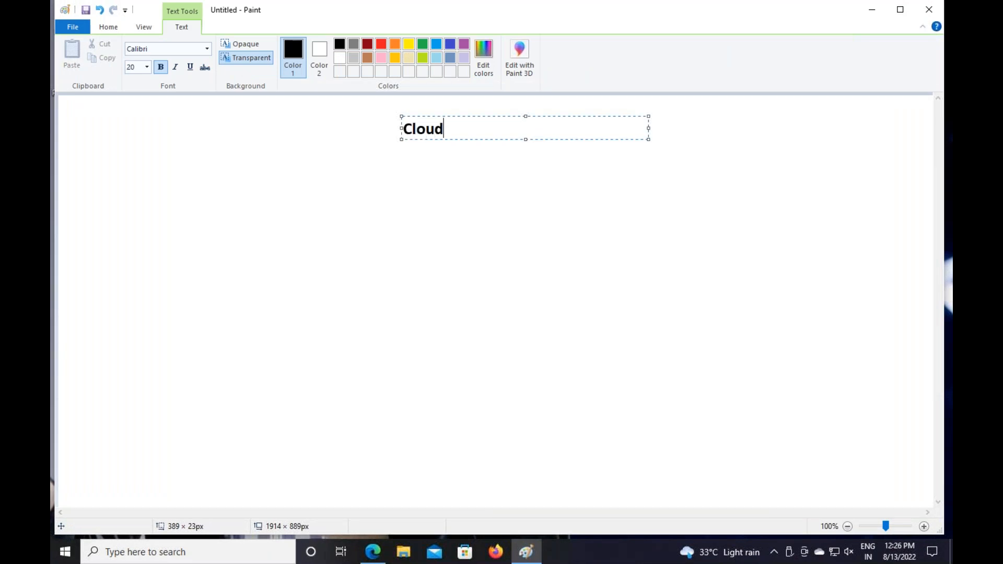
type("-VDI")
key("ctrl+a")
left_click(147, 67)
left_click(155, 205)
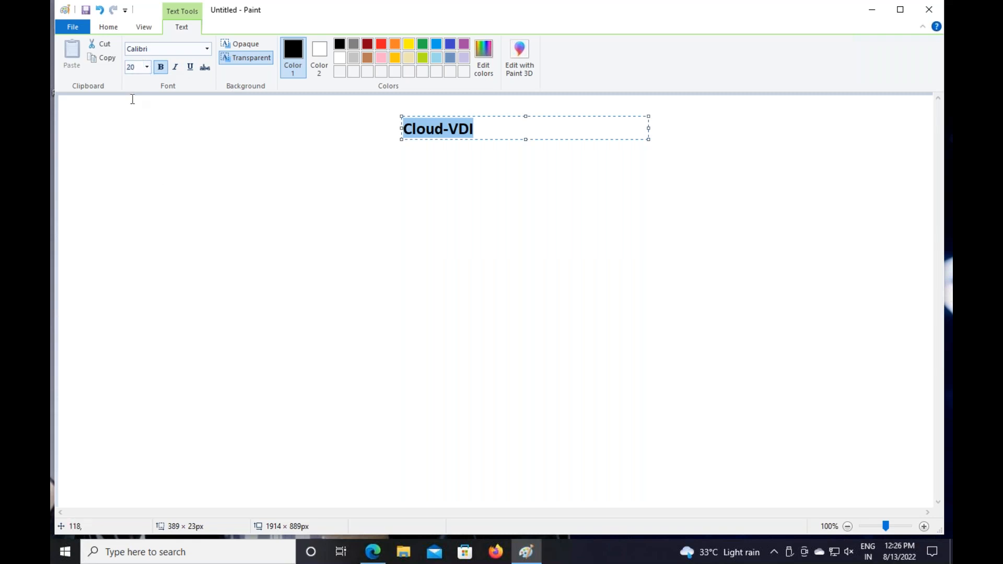
left_click(147, 67)
left_click(132, 198)
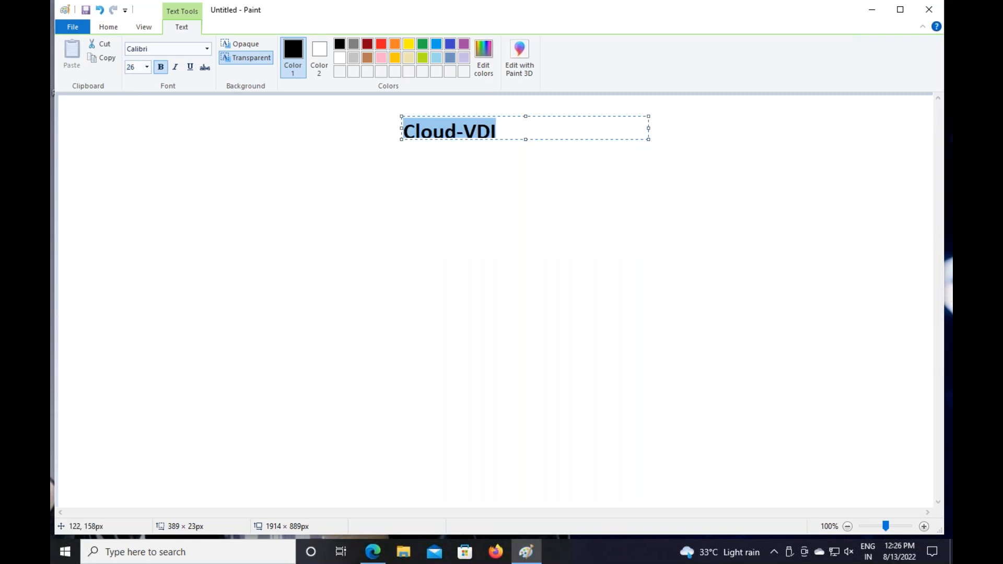
Resize and place the Cloud-VDI title, then draw a rectangle around it
left_click_drag(648, 139, 682, 159)
left_click_drag(401, 138, 471, 125)
left_click(515, 209)
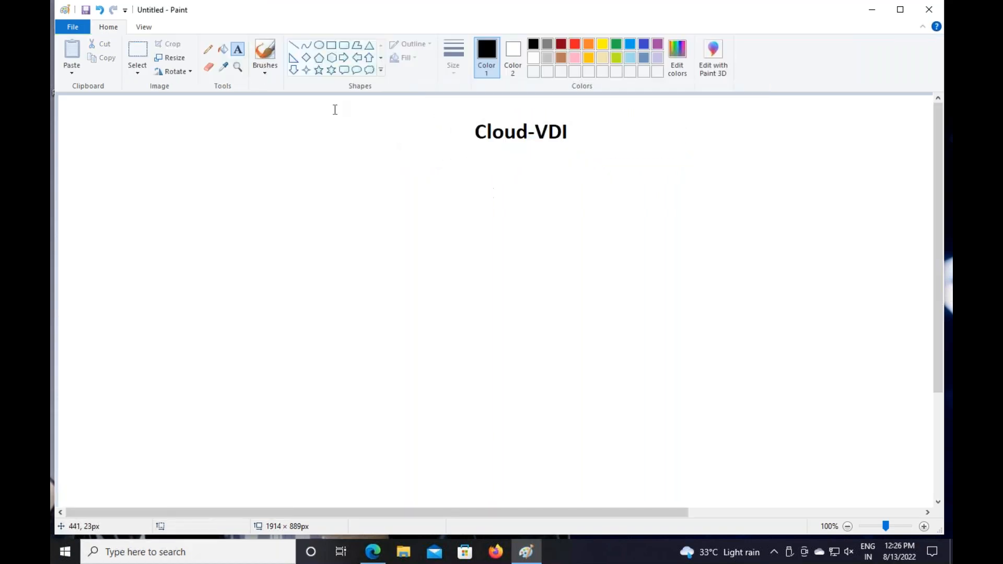
left_click(331, 45)
left_click_drag(453, 112, 593, 152)
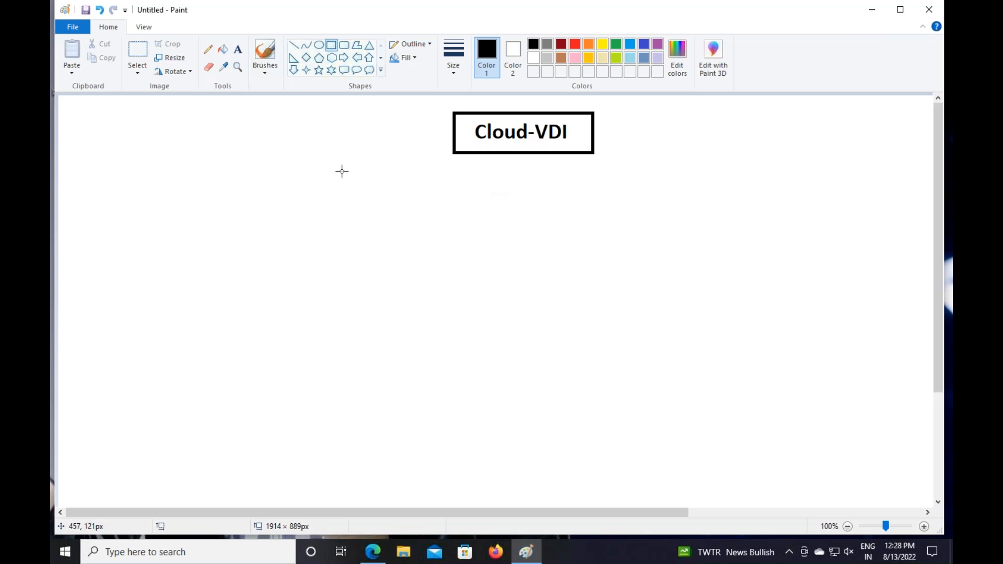
Discard a trial '1-' text box below the title and leave the full-screen remote session
left_click(238, 51)
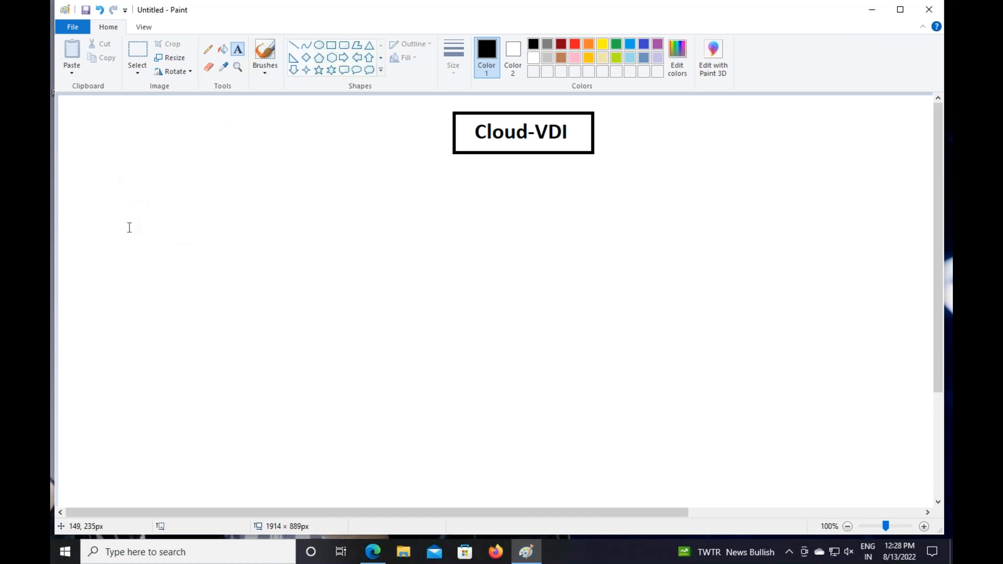
left_click_drag(116, 187, 422, 506)
type("1-")
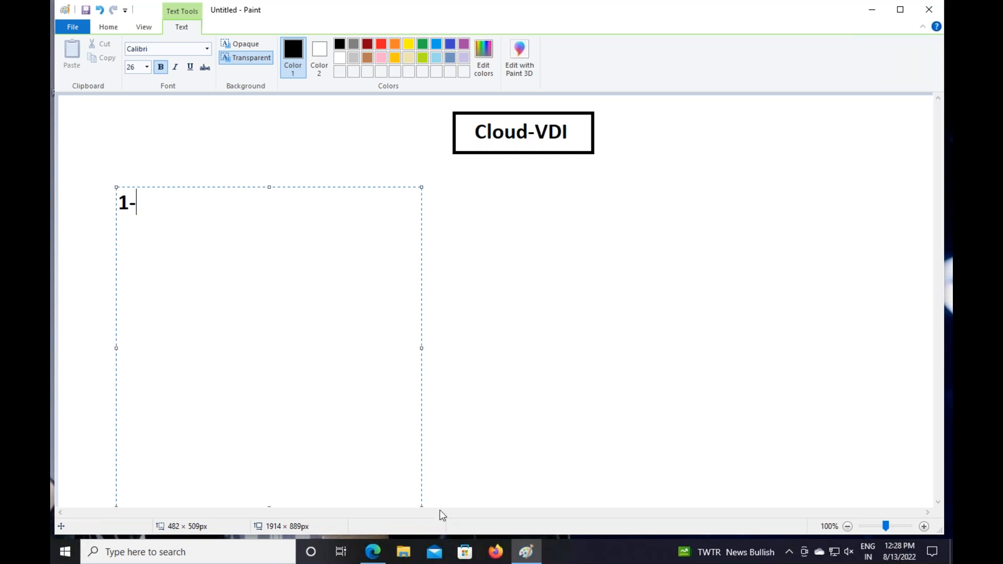
left_click_drag(137, 205, 103, 193)
key("BackSpace")
left_click(543, 256)
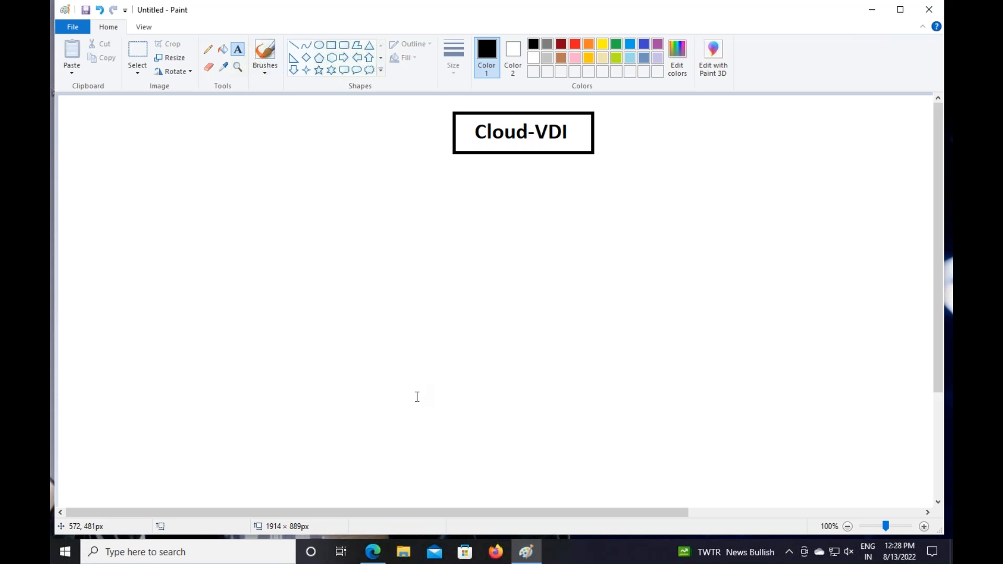
key("ctrl+Left")
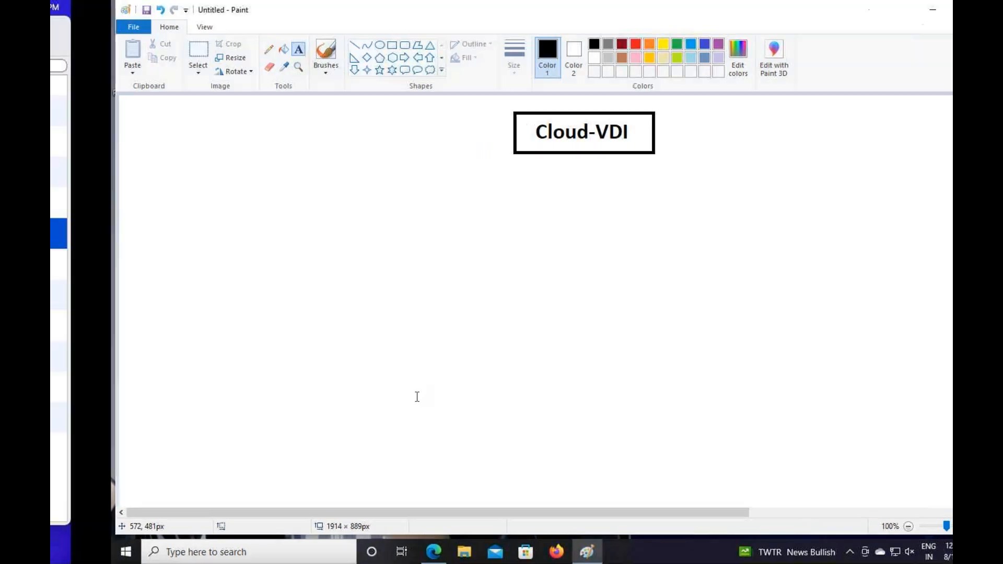
Close OneNote and Remote Desktop, then load the Azure portal in full-screen Chrome
left_click(243, 25)
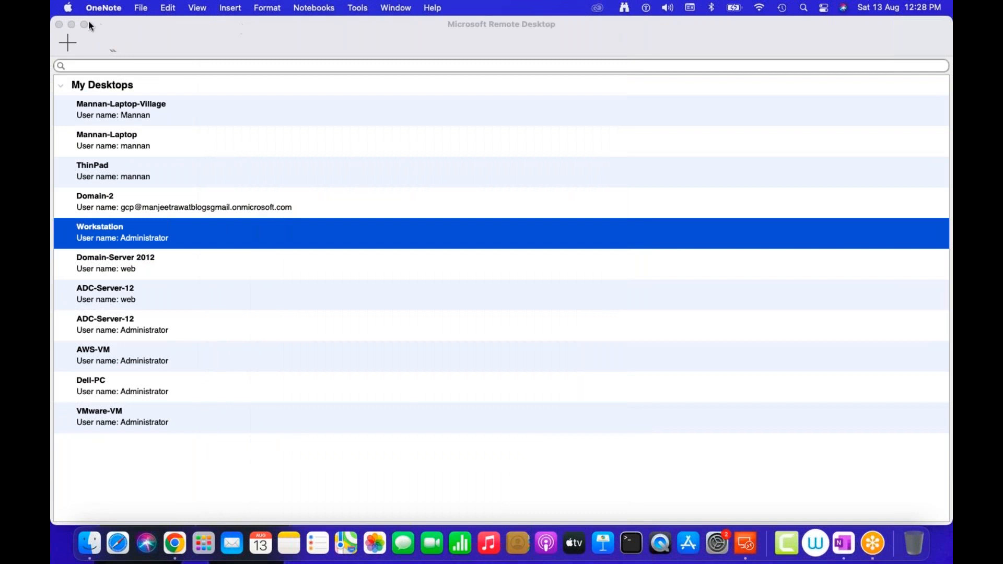
left_click(63, 24)
left_click(175, 544)
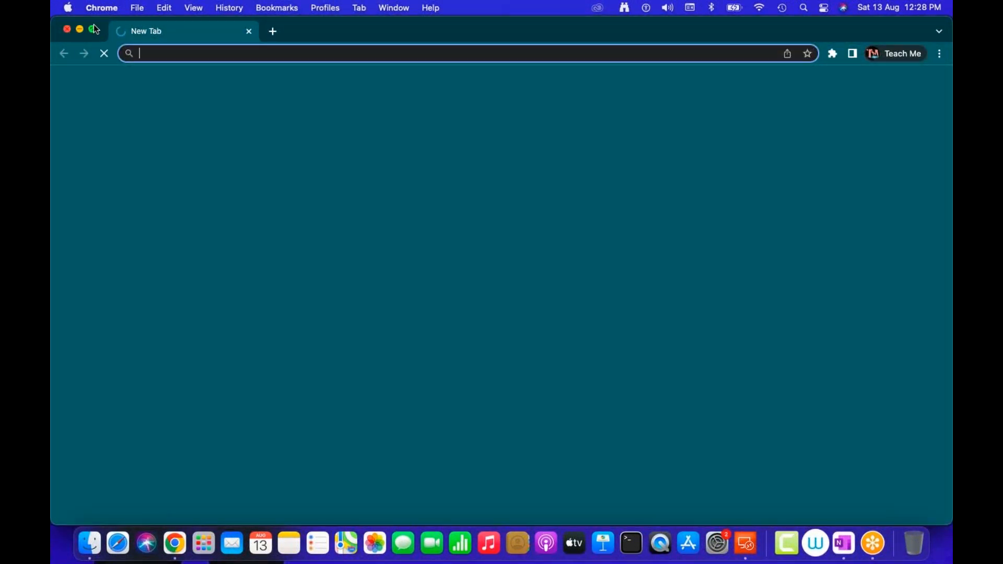
left_click(95, 29)
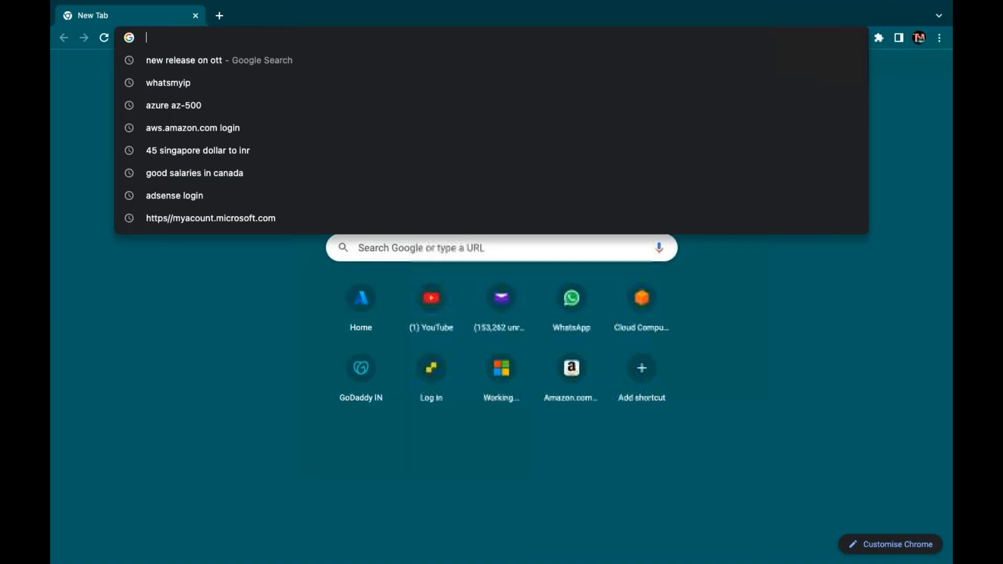
type("portal.azure.com")
key("Return")
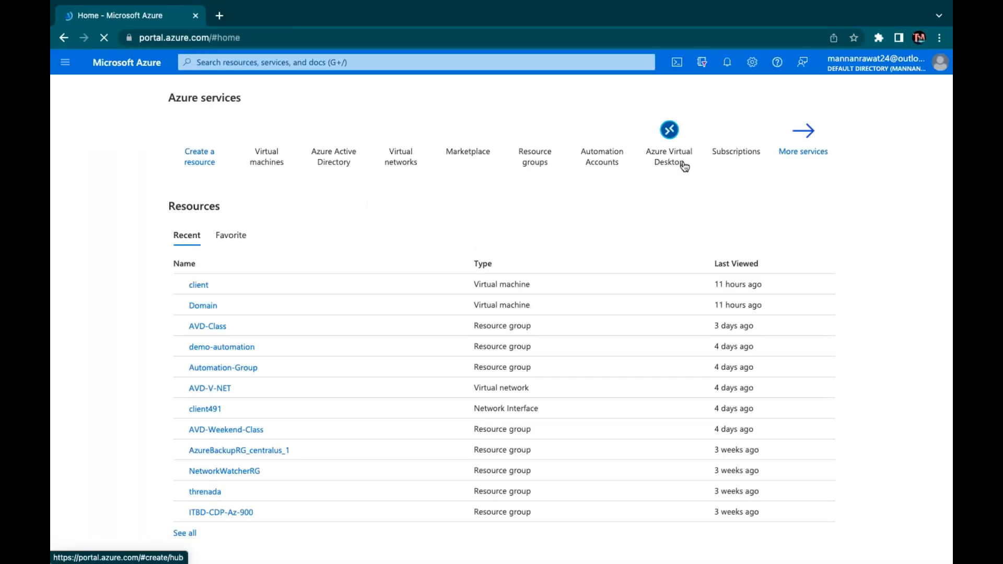
Select every resource in All resources and delete them, with VM force delete confirmed by 'yes'
left_click(807, 156)
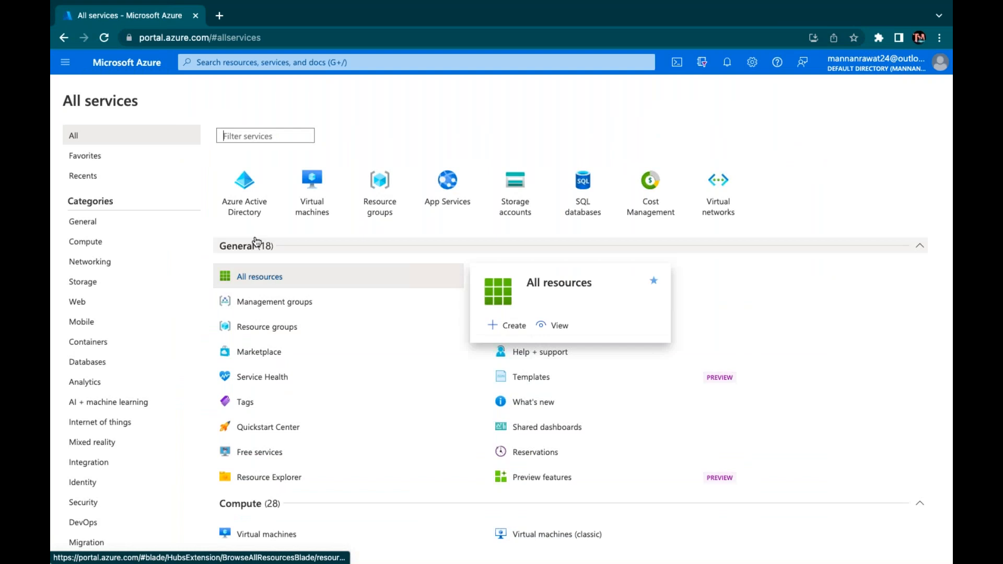
left_click(279, 279)
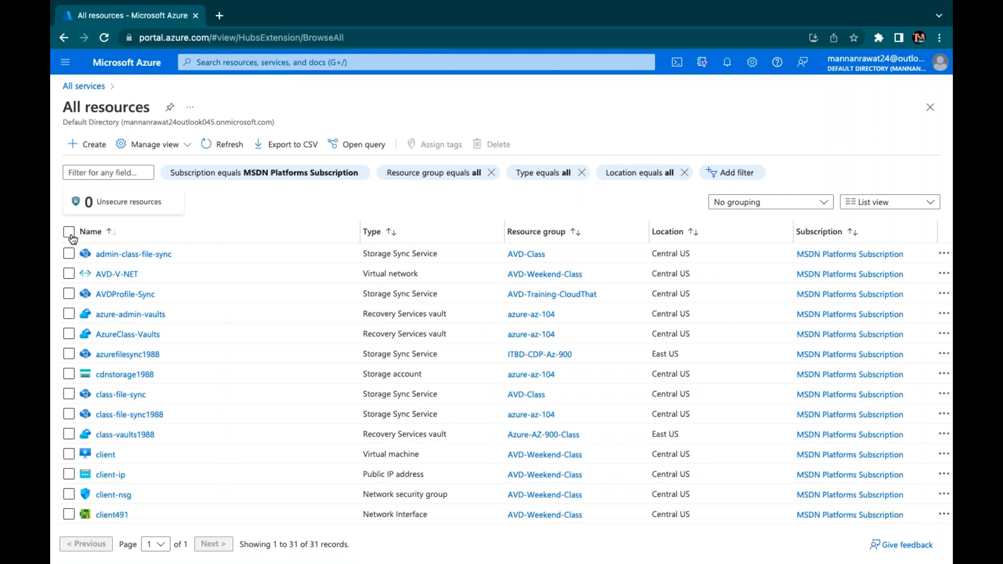
left_click(69, 232)
left_click(498, 144)
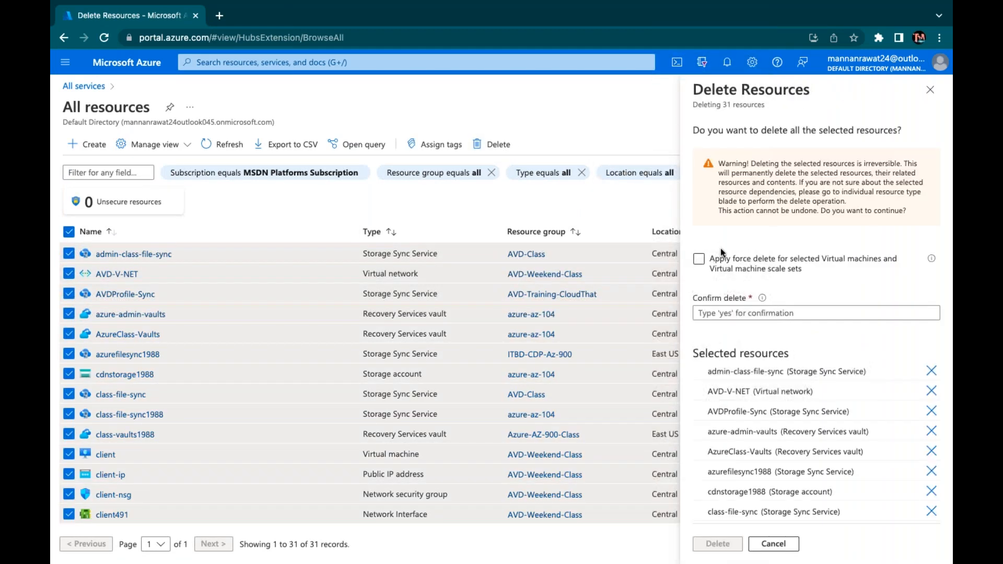
left_click(699, 259)
left_click(718, 312)
type("yes")
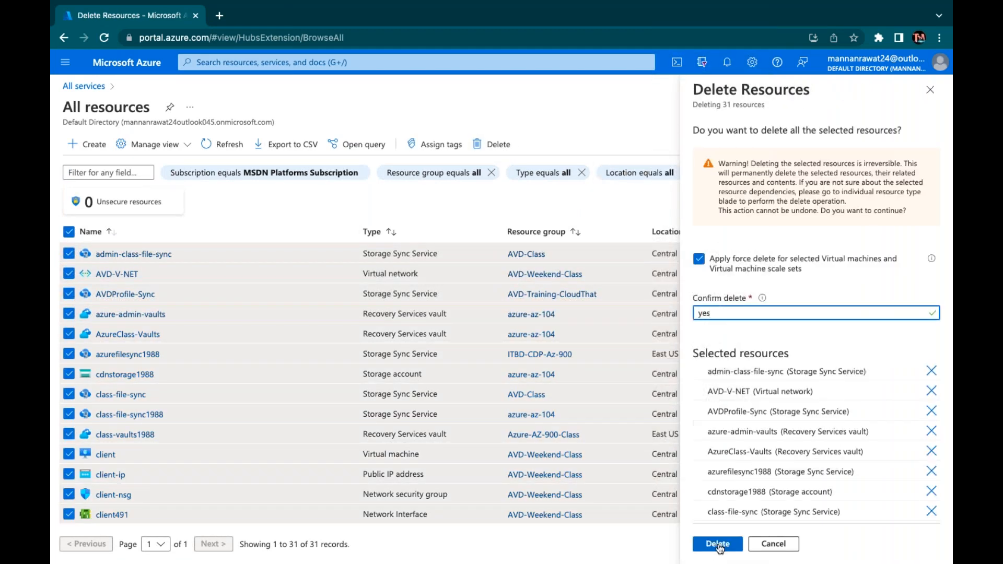
left_click(719, 545)
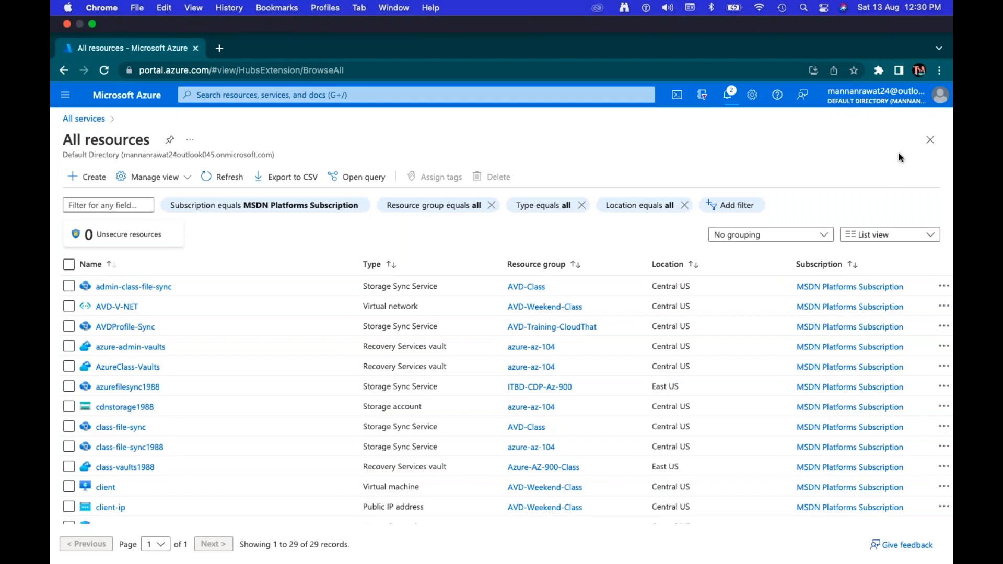
Close the All resources blade and move to the desktop showing the Paint drawing
left_click(930, 139)
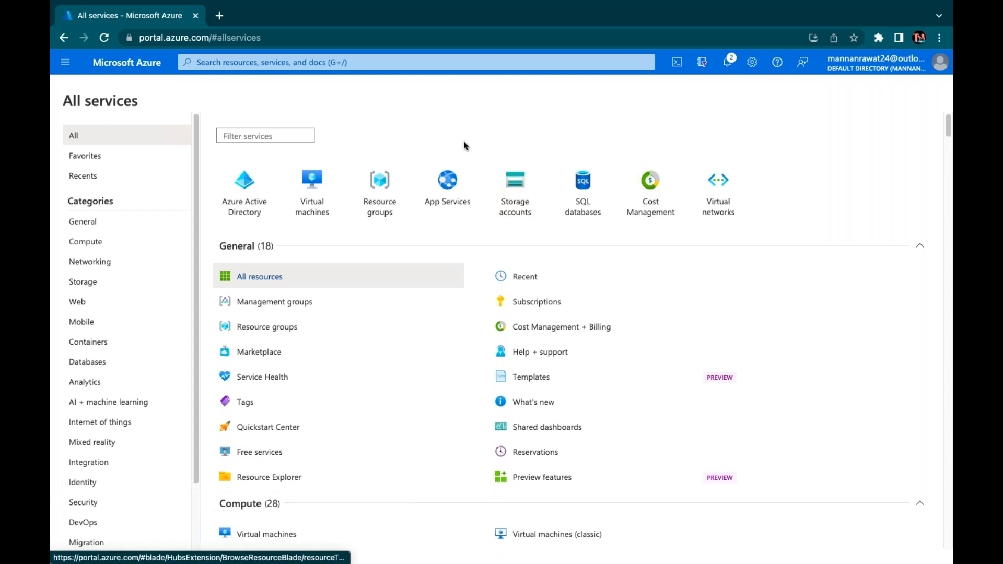
key("ctrl+Right")
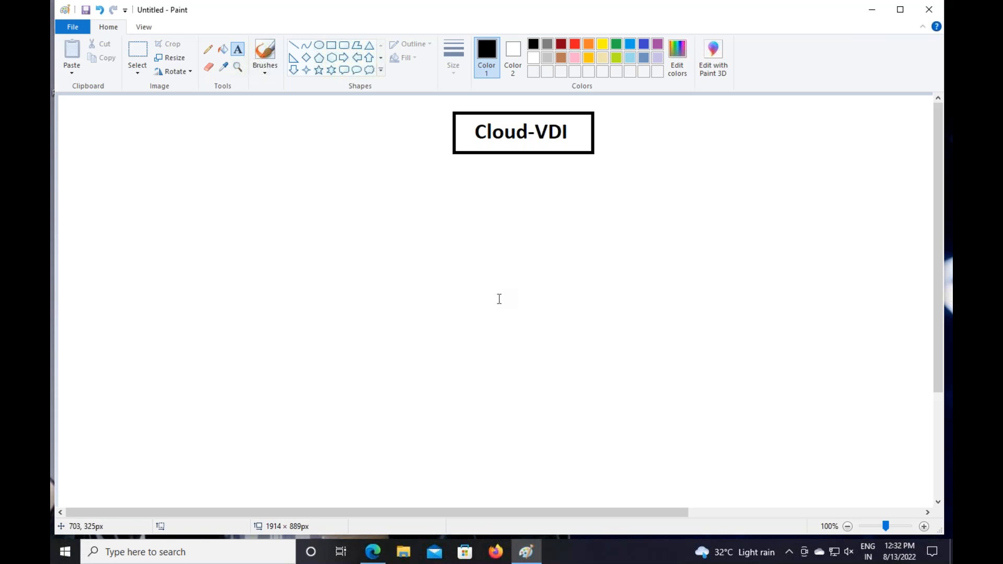
Type 'Configure Azure Virtual Desktop :' on one line under the title and colour it red
left_click(237, 50)
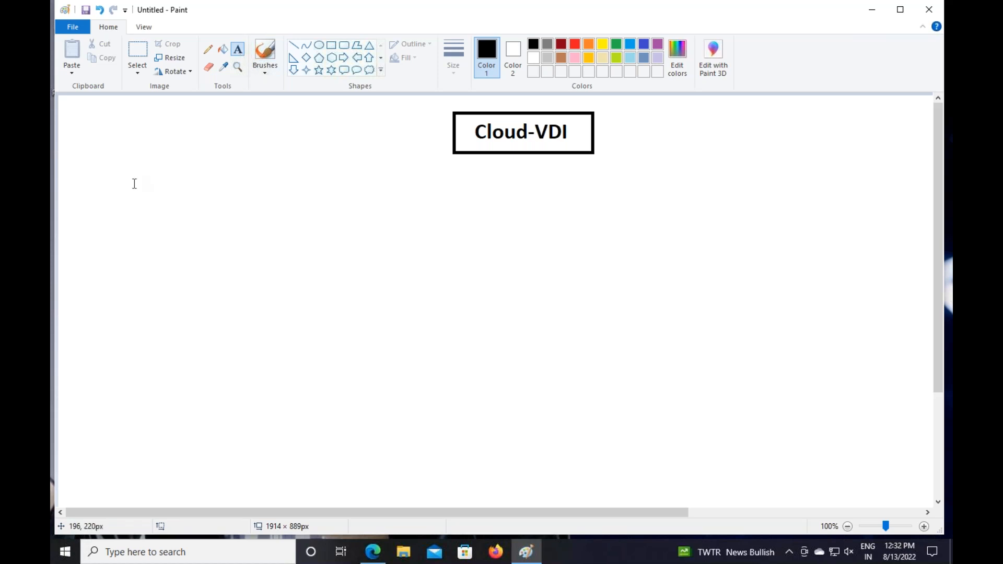
left_click(84, 163)
type("Co")
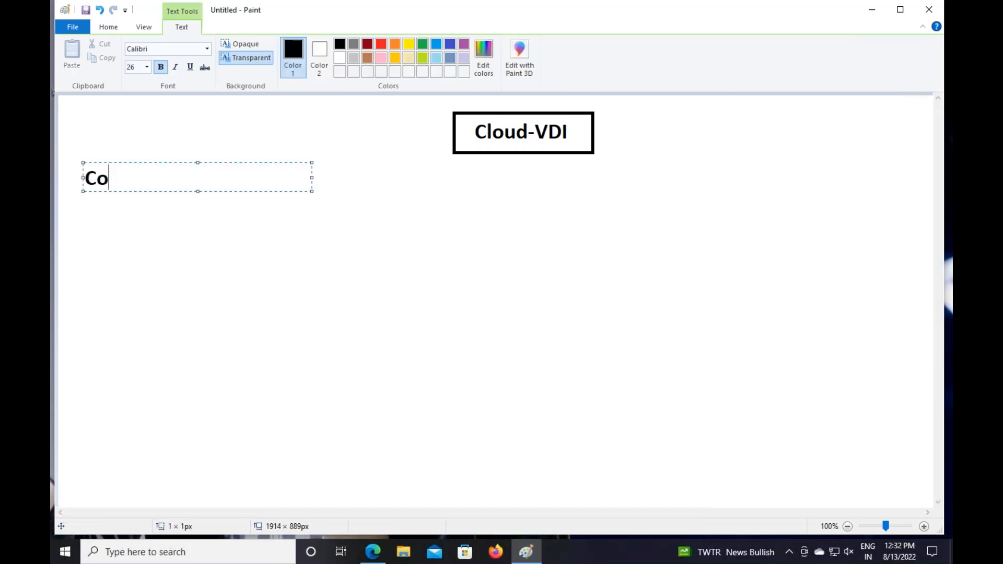
type("nfigure Azu")
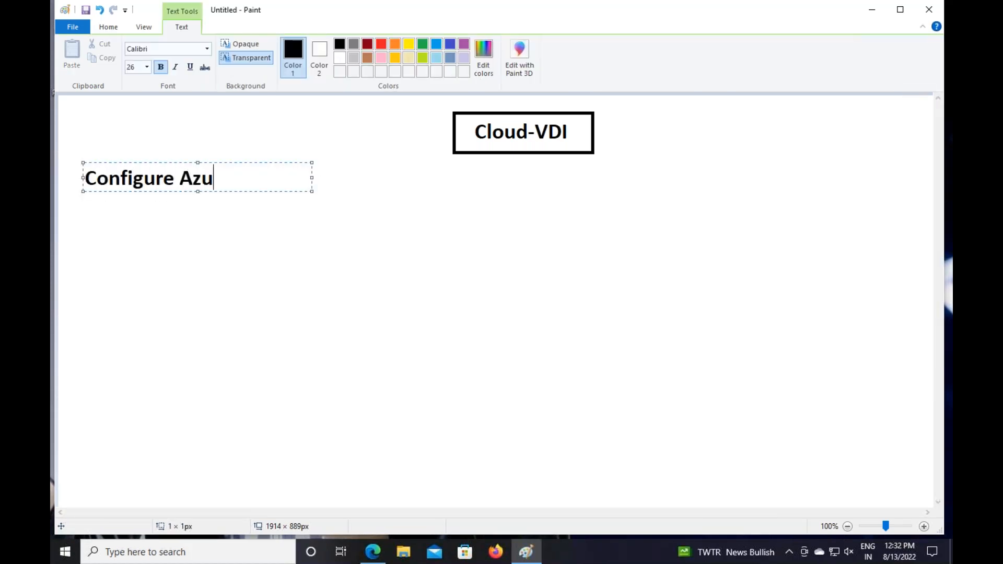
type("re Virtual")
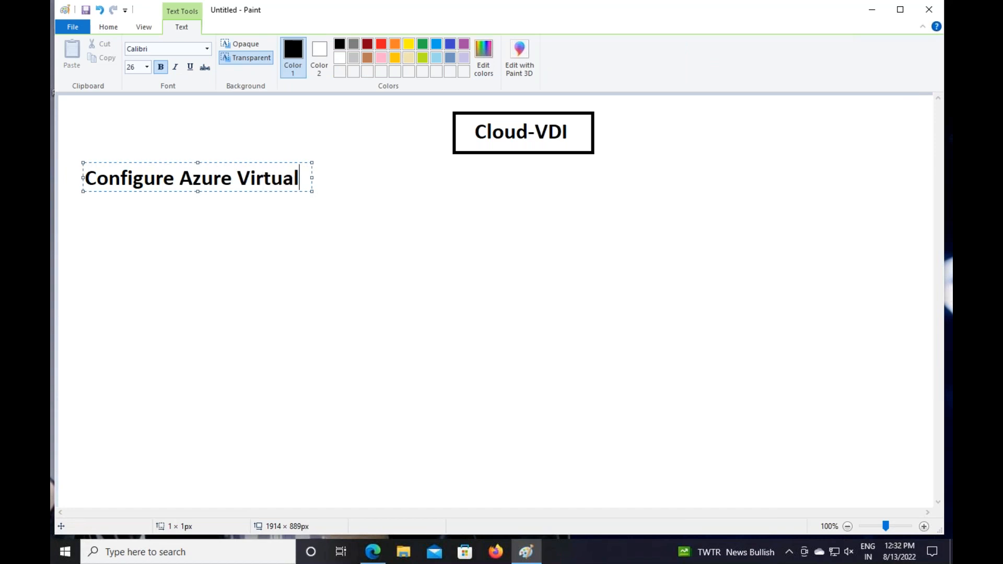
type(" Desktop")
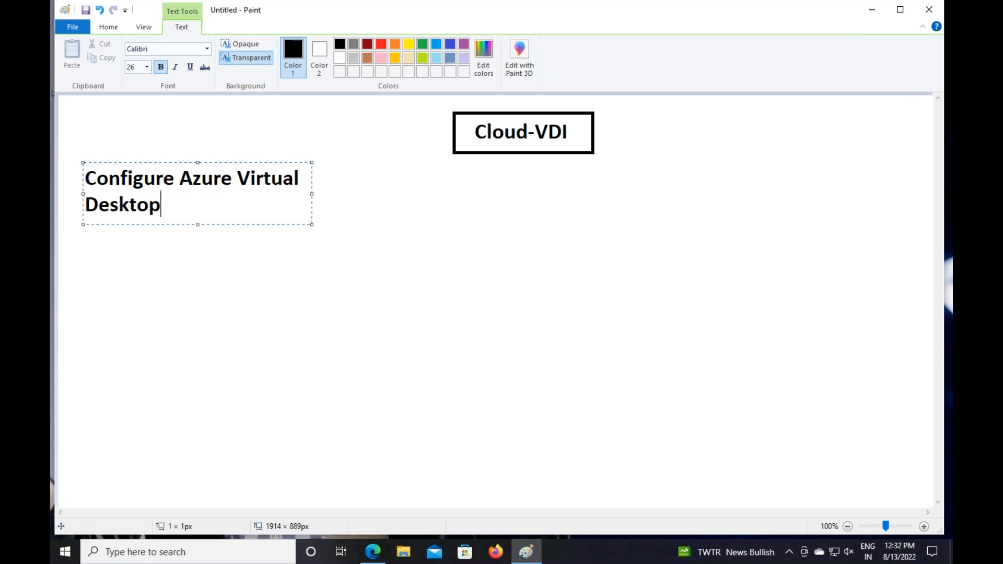
left_click_drag(310, 191, 552, 193)
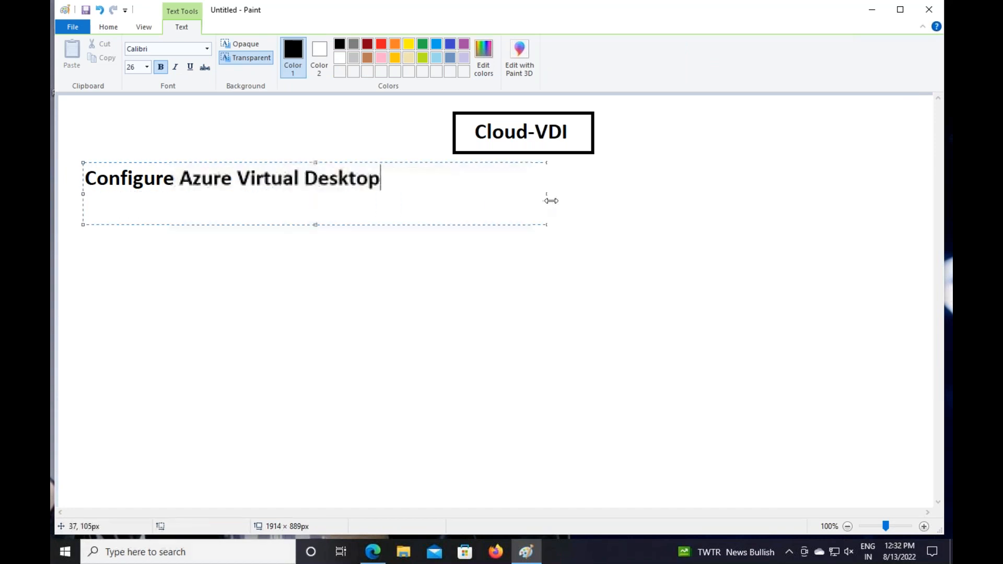
type(":")
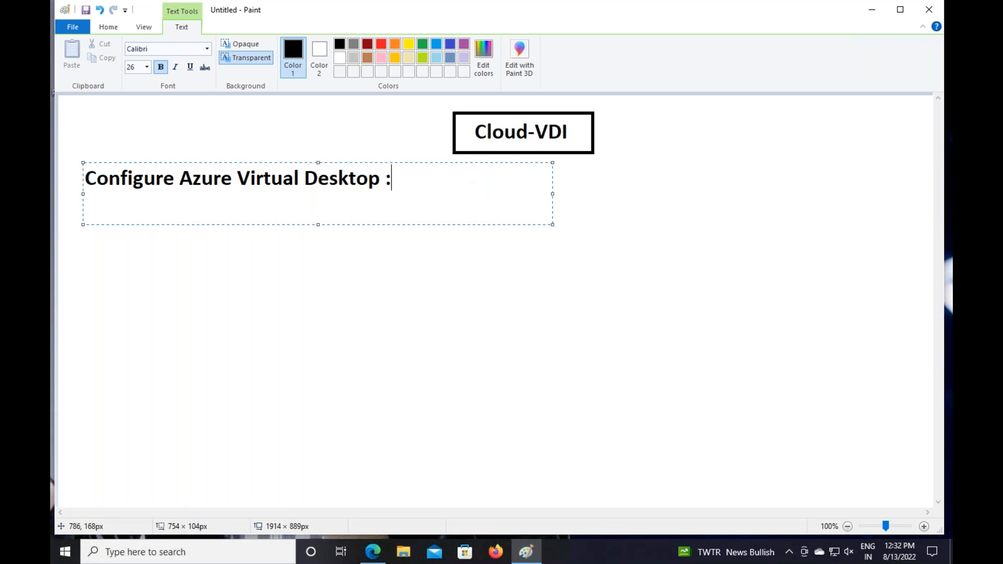
key("ctrl+a")
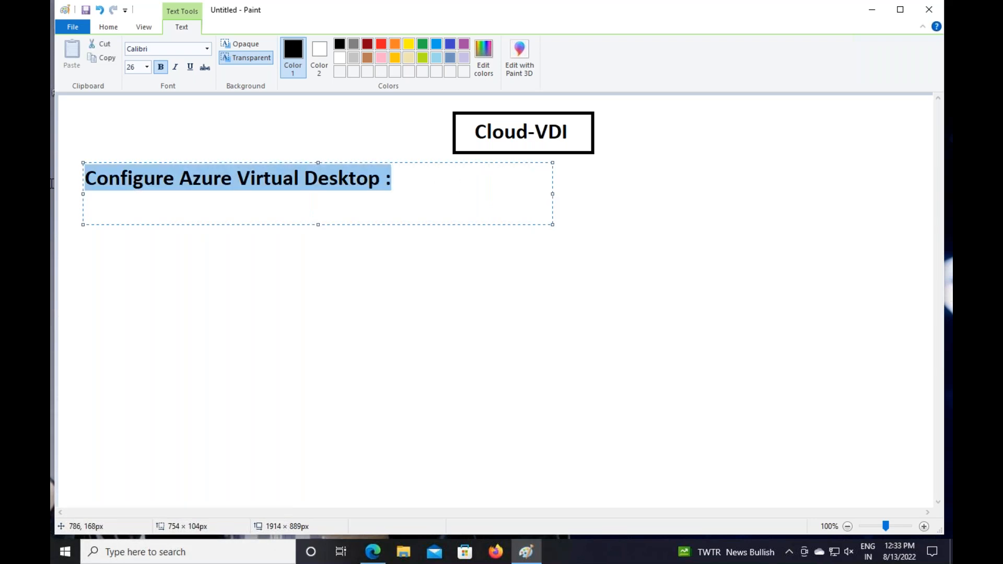
left_click(381, 43)
left_click(426, 213)
left_click(229, 313)
Type 1-V-Net, 2-Create Server 2016, 3-Install AD and 4-Connect to Azure AD in a new text box
left_click_drag(130, 224, 393, 495)
type("1")
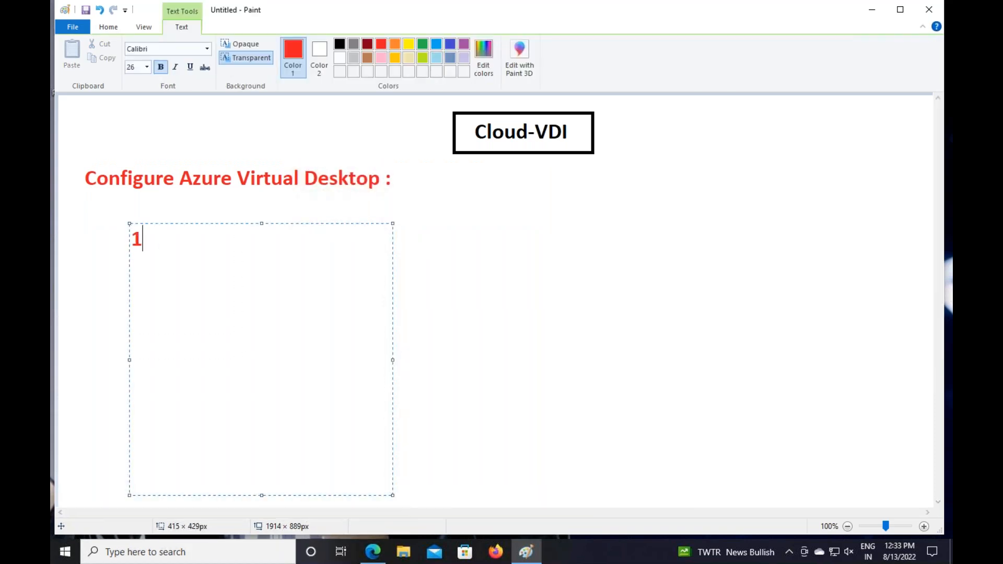
type("-V-Net")
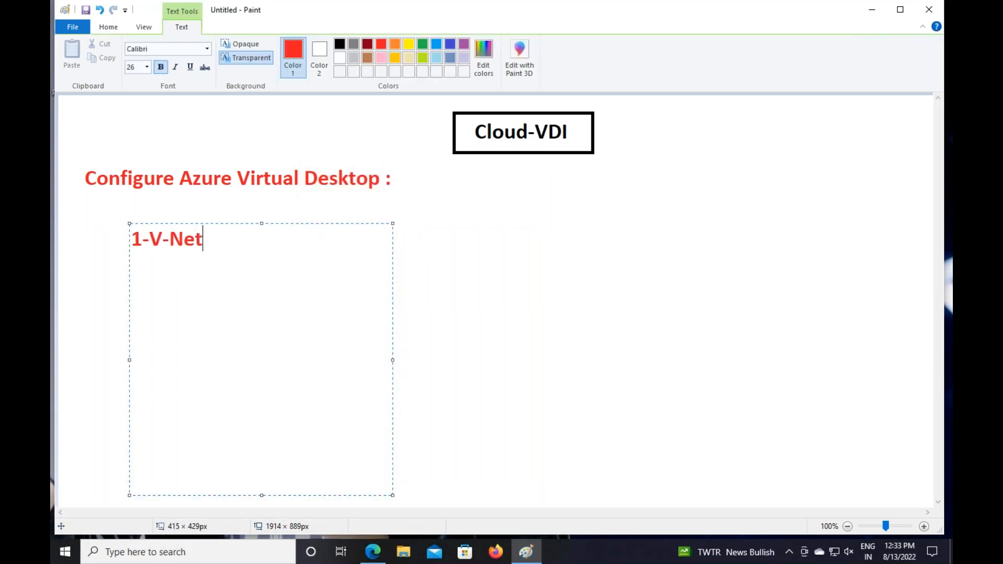
key("Return")
key("Return")
type("2-Create Server 2016")
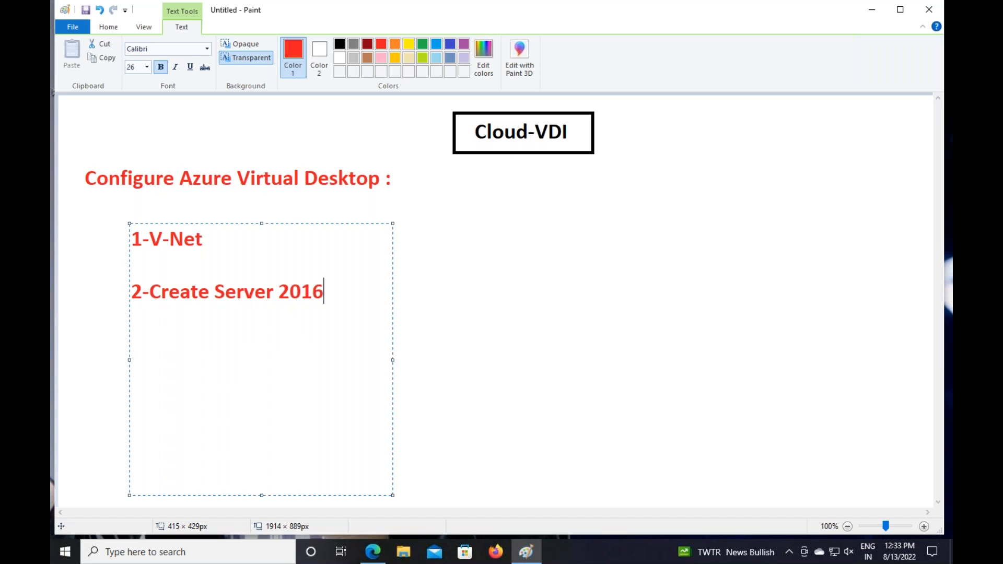
key("Return")
key("Return")
type("3-Install AD")
key("Return")
key("Return")
type("4-")
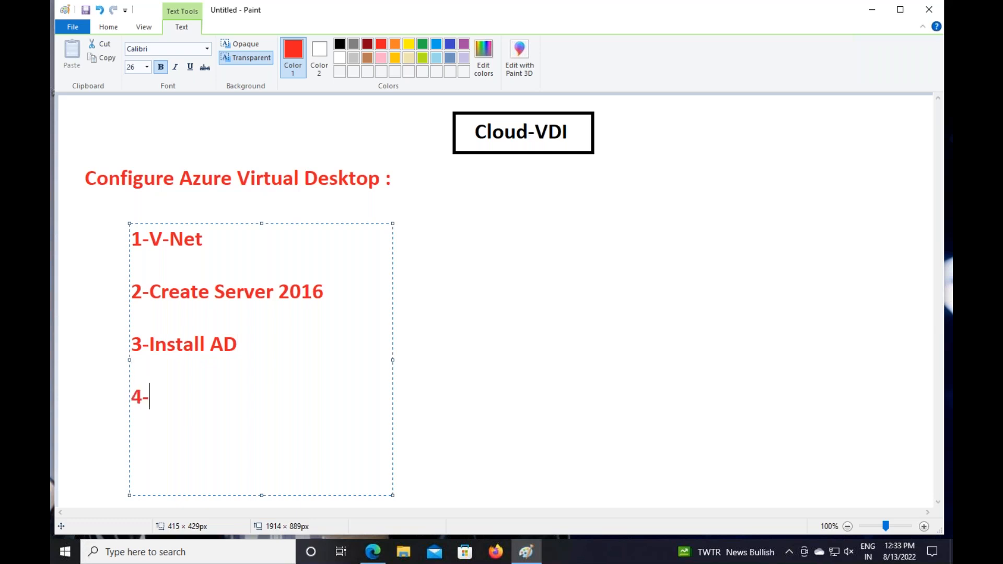
type("Connect to Azure AD")
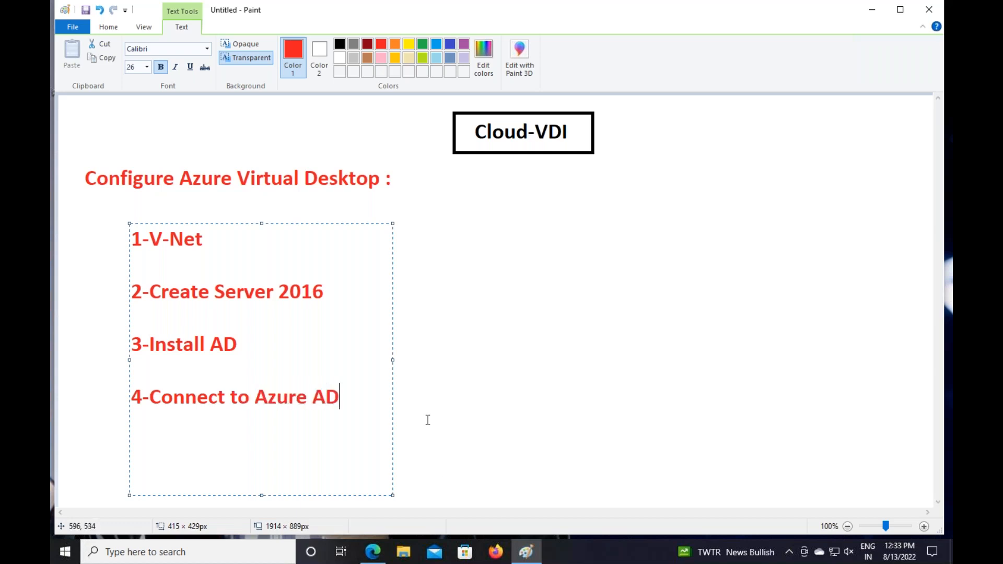
Add '5-Create AVD Host Pool' and colour the whole five-line list blue
left_click_drag(393, 495, 428, 516)
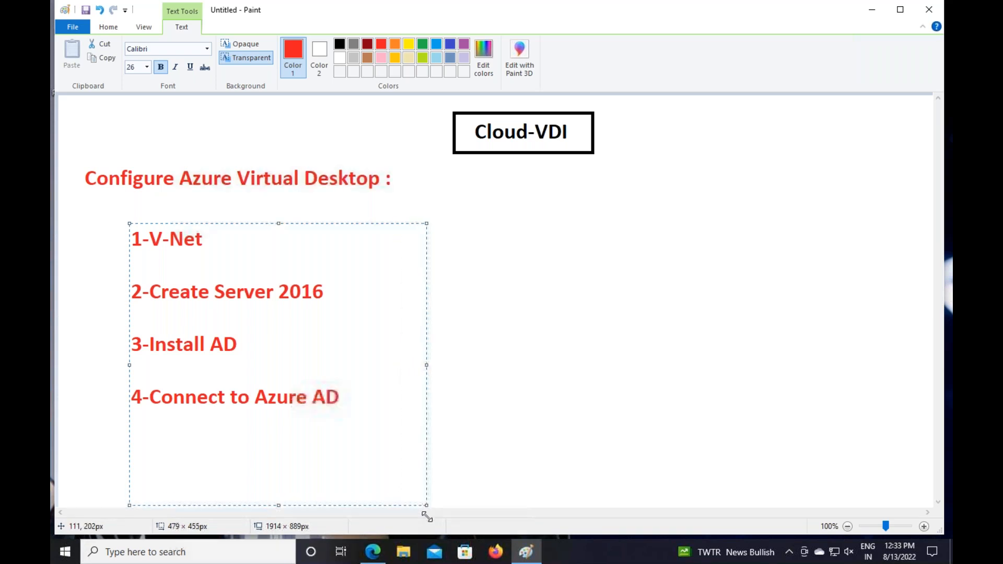
key("Return")
key("Return")
type("5-Creaye")
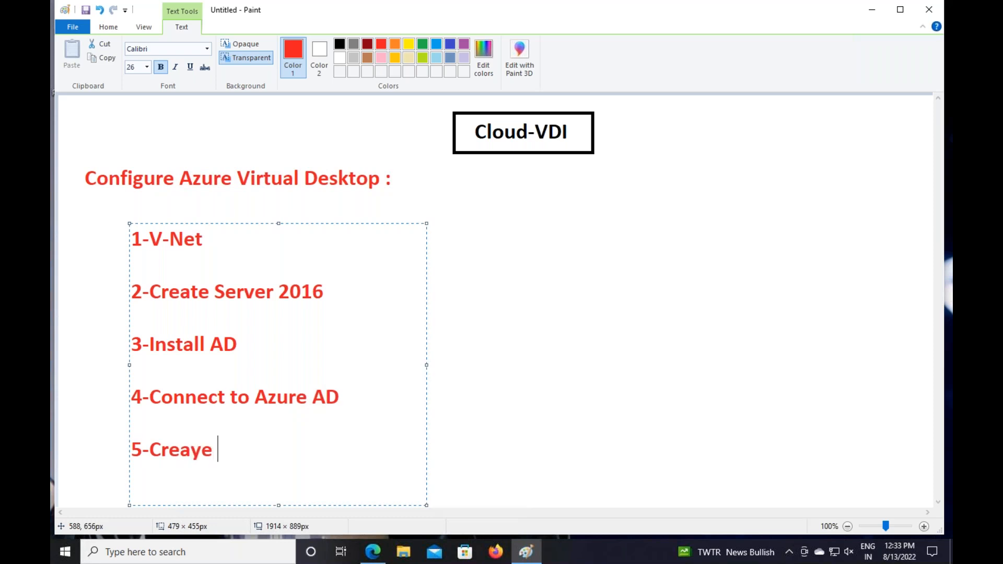
key("BackSpace")
key("BackSpace")
key("BackSpace")
type("te AVD Host Pool")
left_click_drag(371, 463, 99, 211)
left_click(367, 43)
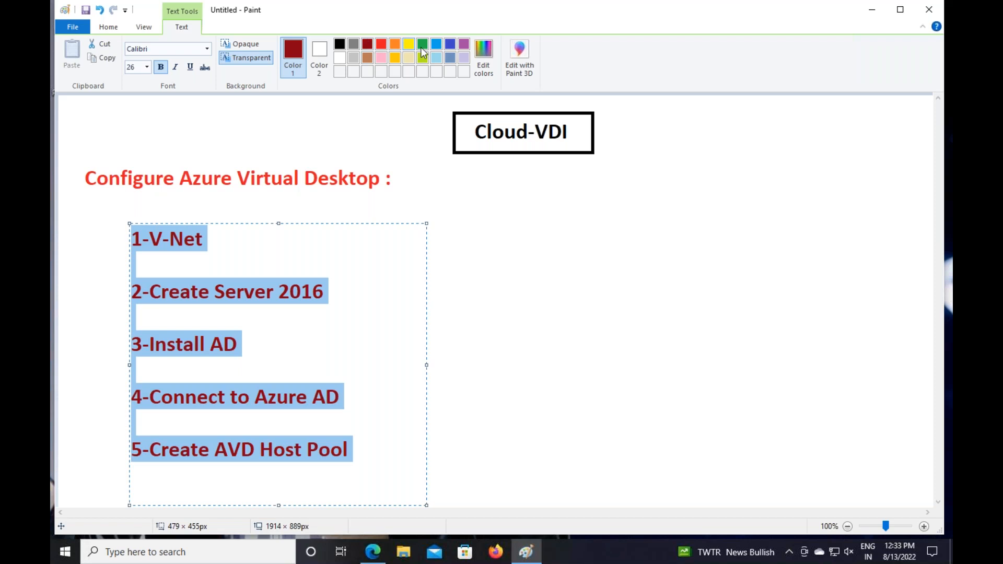
left_click(450, 44)
left_click(518, 357)
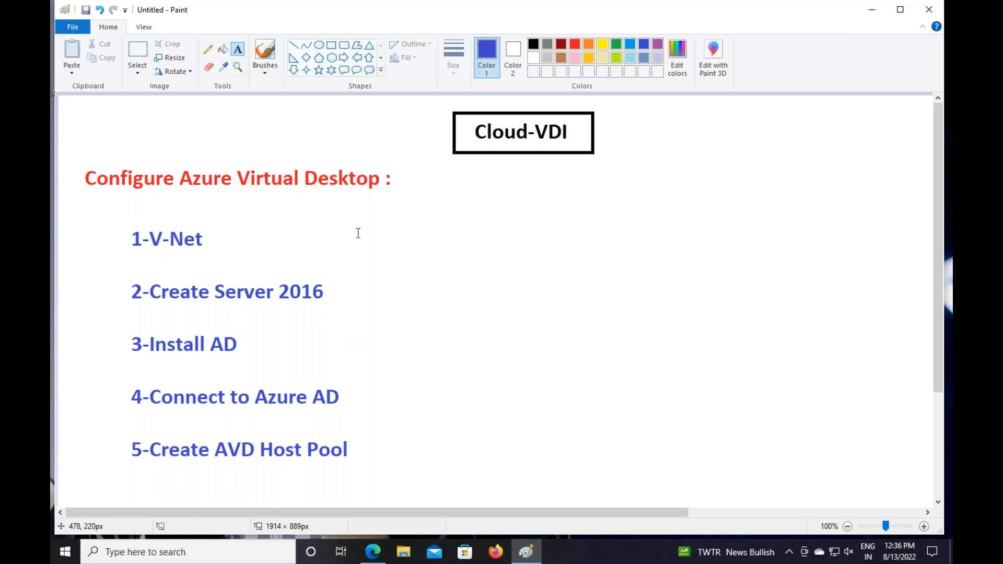
Pencil-tick all five checklist items, items 2–5 in dark red, and underline 1-V-Net and Create
left_click(206, 51)
left_click_drag(119, 244, 129, 231)
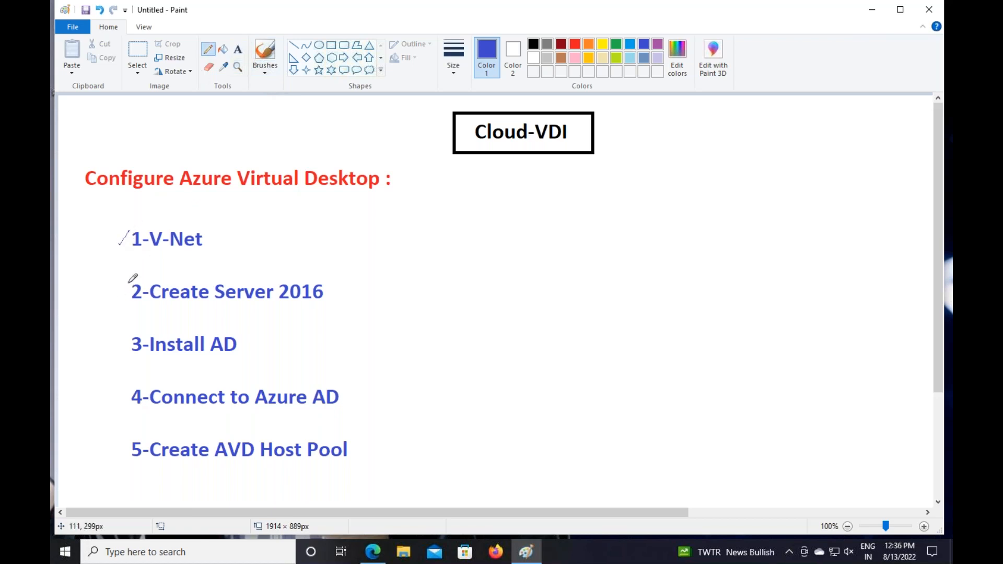
left_click(561, 43)
left_click_drag(109, 294, 125, 281)
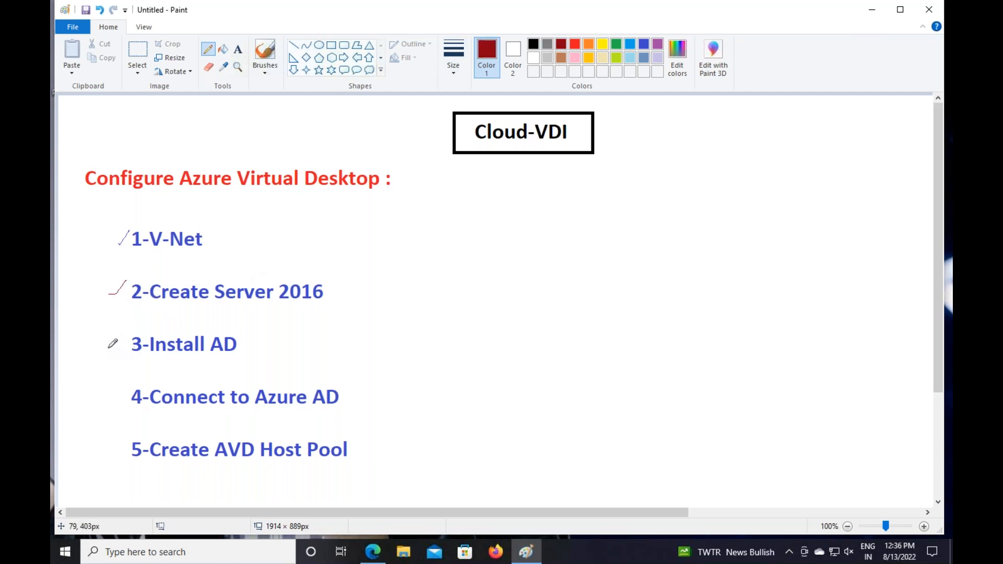
left_click_drag(109, 347, 126, 335)
left_click_drag(106, 397, 126, 381)
left_click_drag(98, 453, 118, 443)
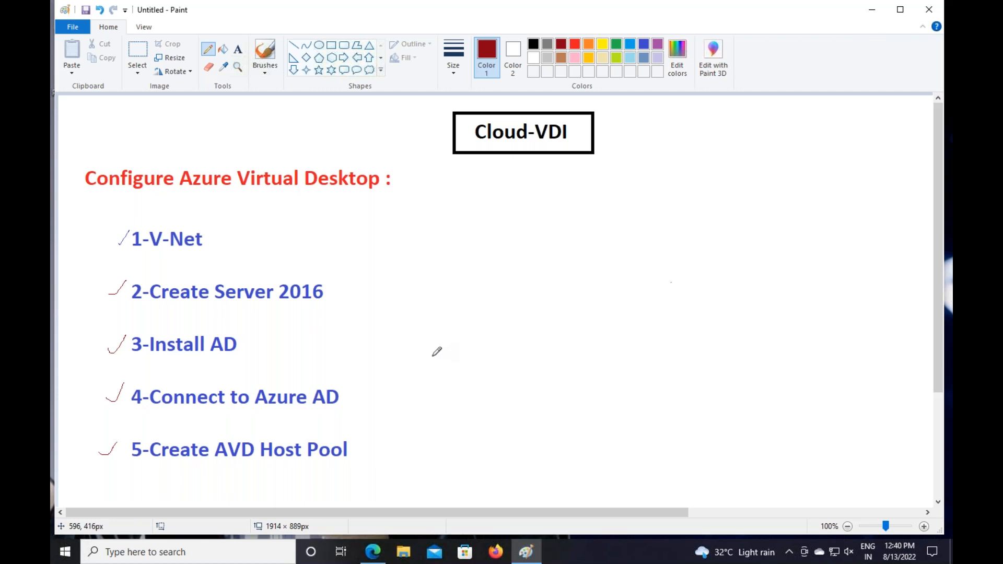
left_click_drag(144, 262, 181, 263)
left_click_drag(163, 308, 215, 307)
Open the Virtual networks list from All services > Networking, which shows no networks yet
mouse_move(135, 221)
left_mouse_down()
mouse_move(124, 233)
mouse_move(167, 263)
mouse_move(212, 224)
mouse_move(147, 208)
mouse_move(126, 223)
left_mouse_up()
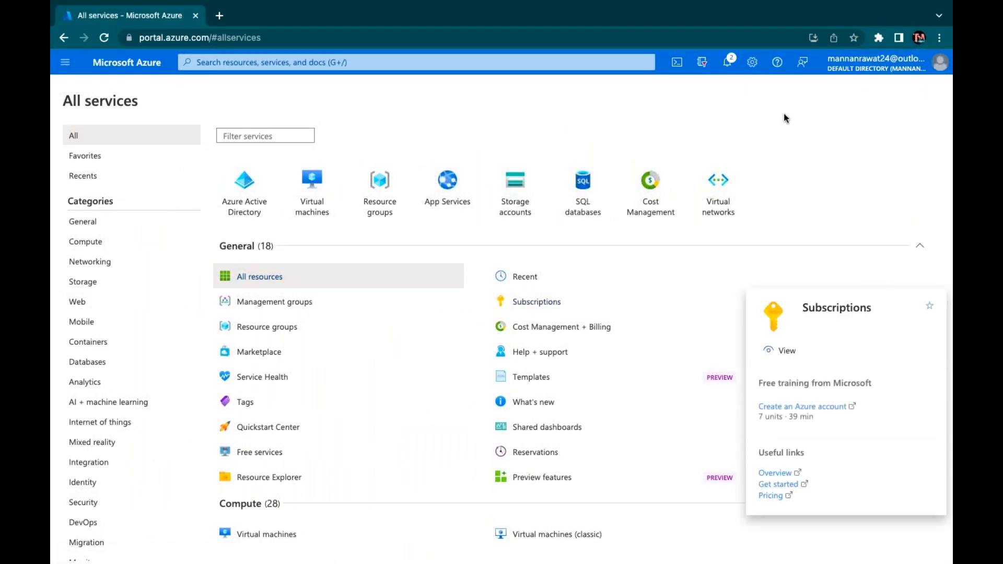
left_click(735, 68)
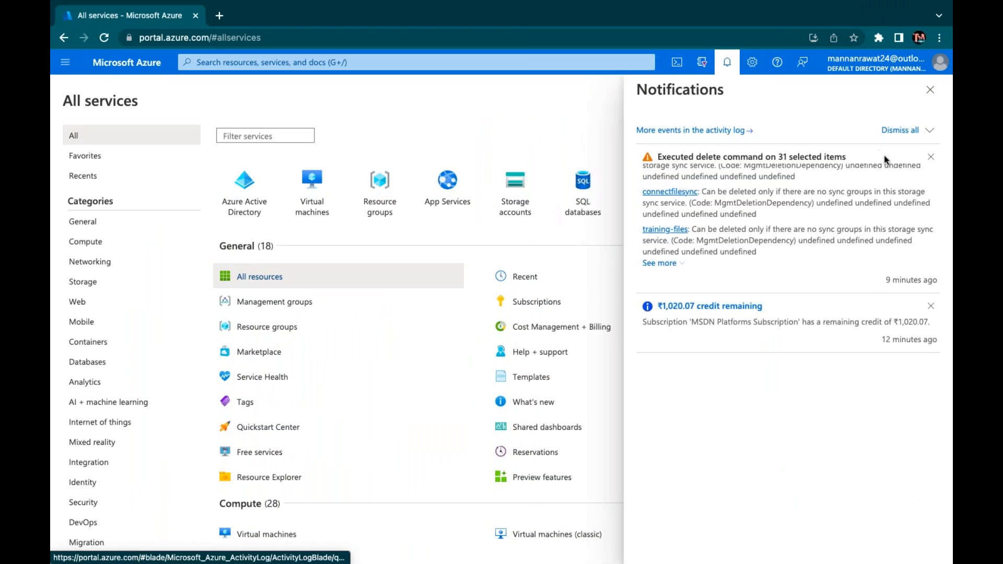
left_click(938, 93)
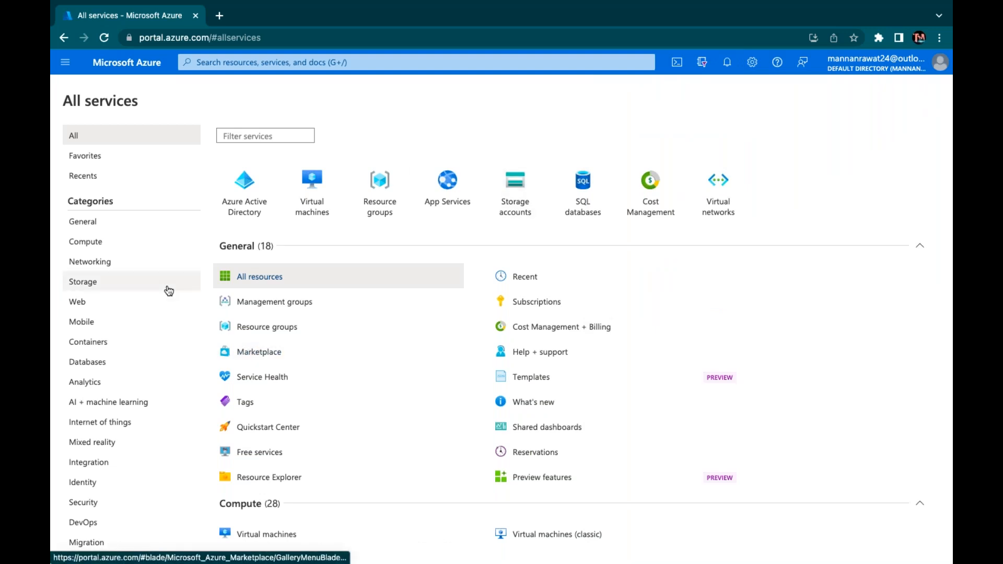
left_click(105, 263)
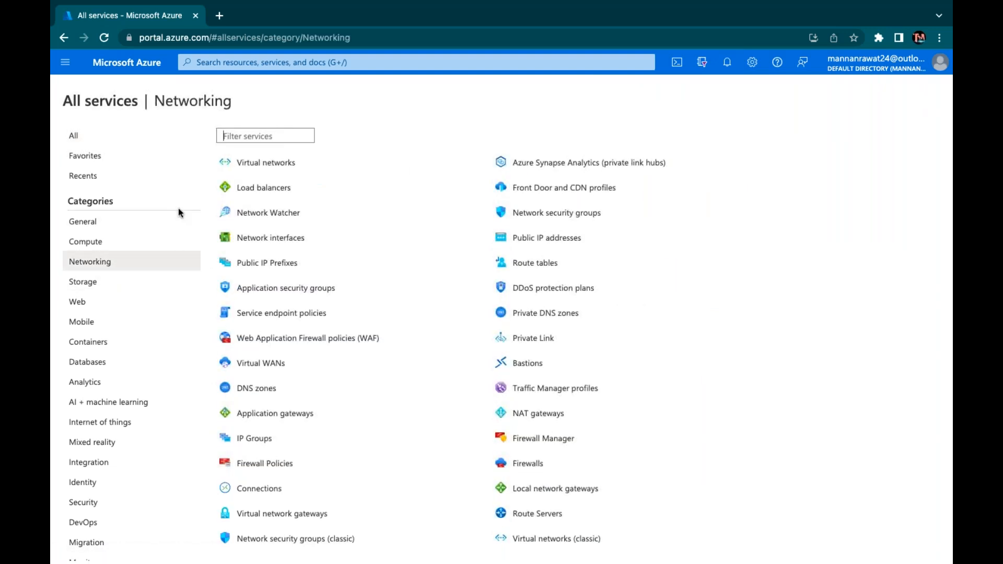
left_click(263, 164)
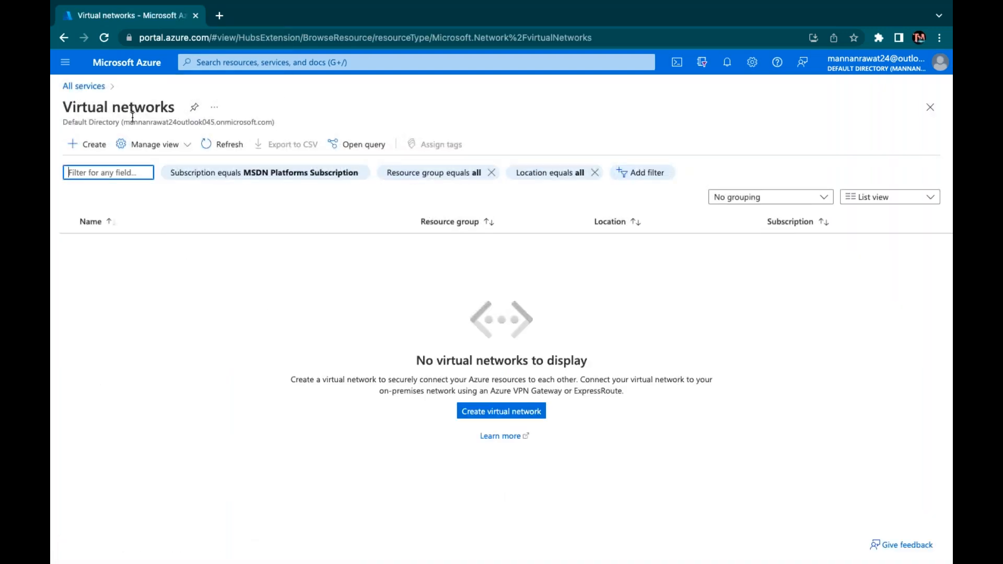
left_click(133, 73)
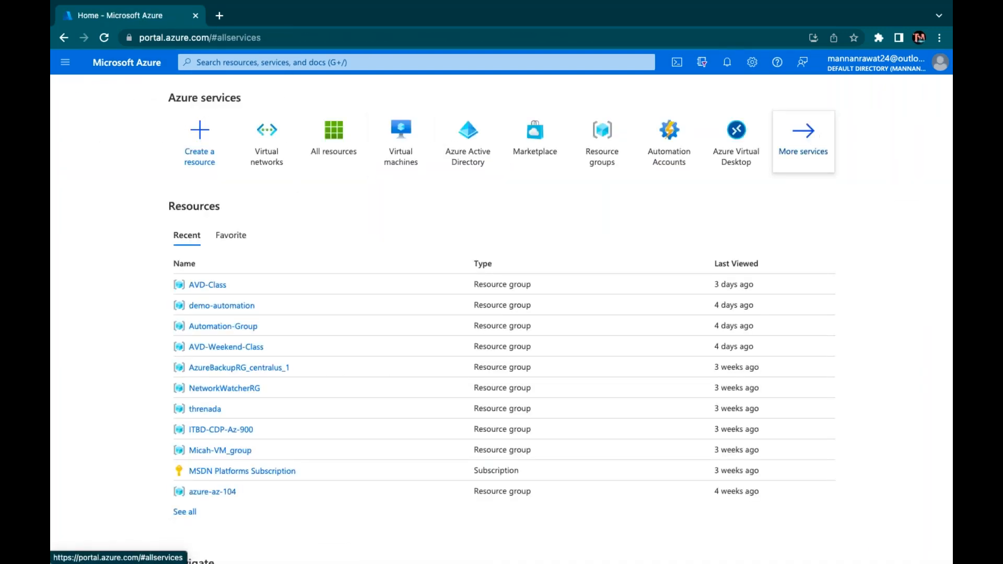
left_click(810, 134)
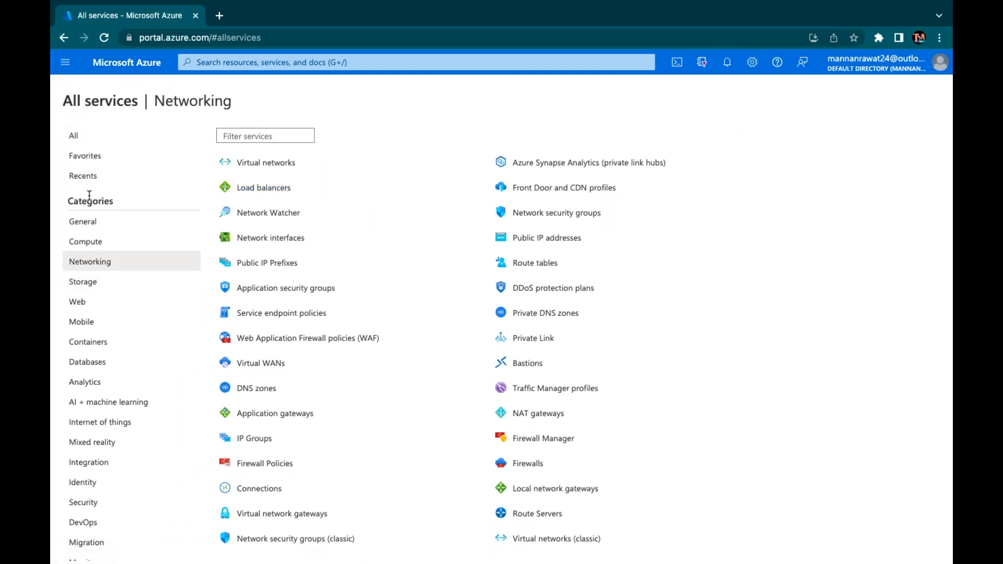
left_click(92, 264)
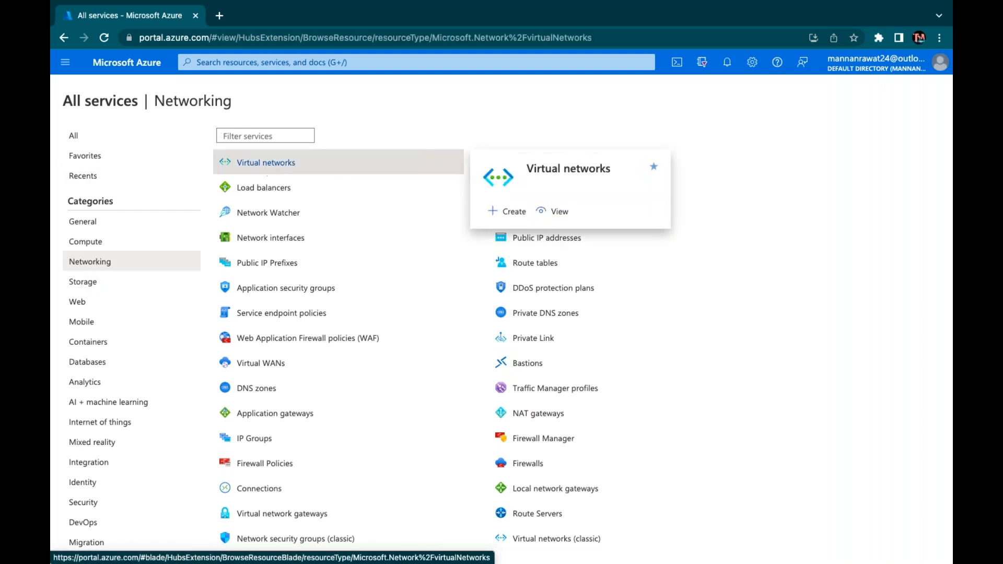
left_click(269, 168)
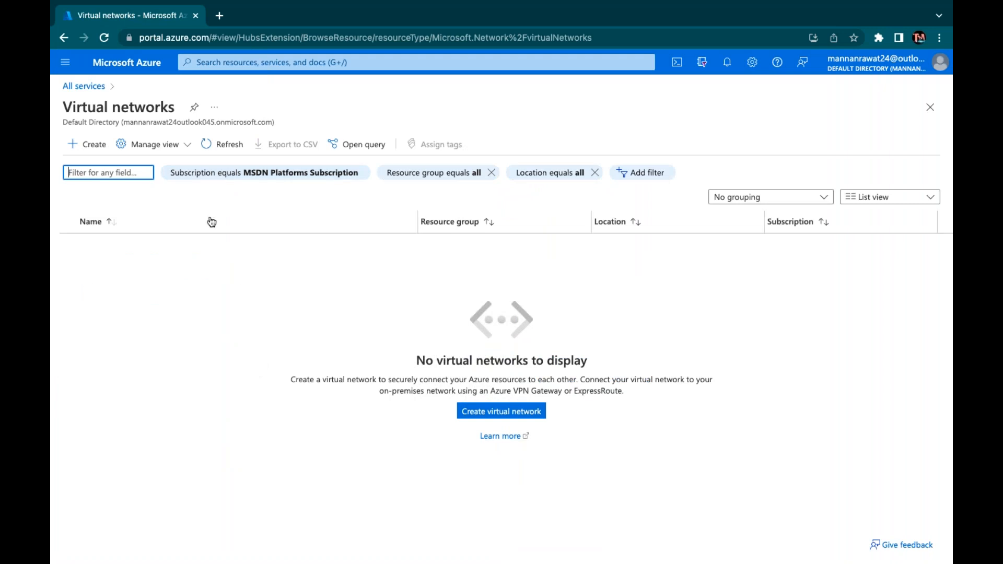
Start a new virtual network under MSDN Platforms Subscription in resource group AVD-Weekend-Class
left_click(97, 151)
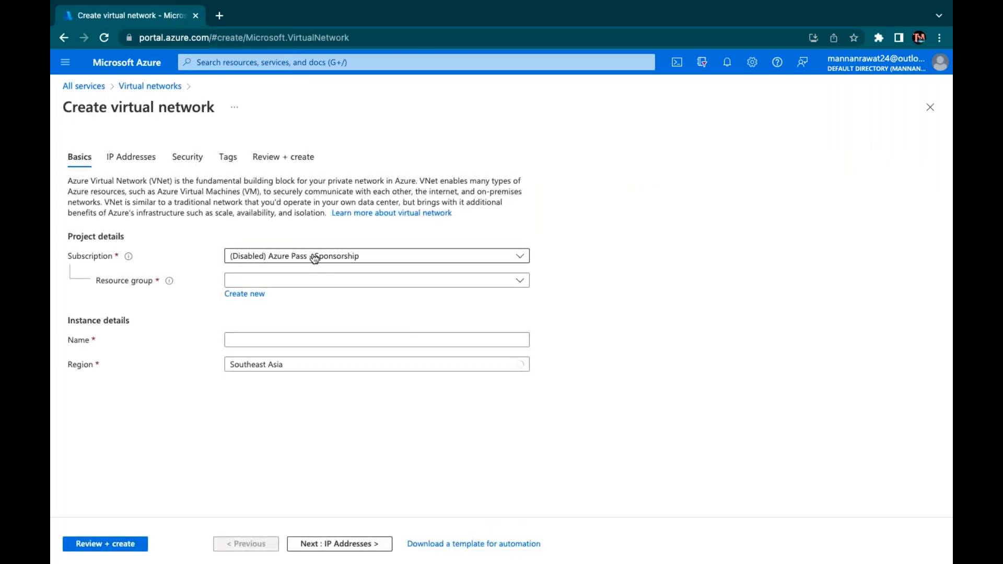
left_click(313, 257)
left_click(323, 318)
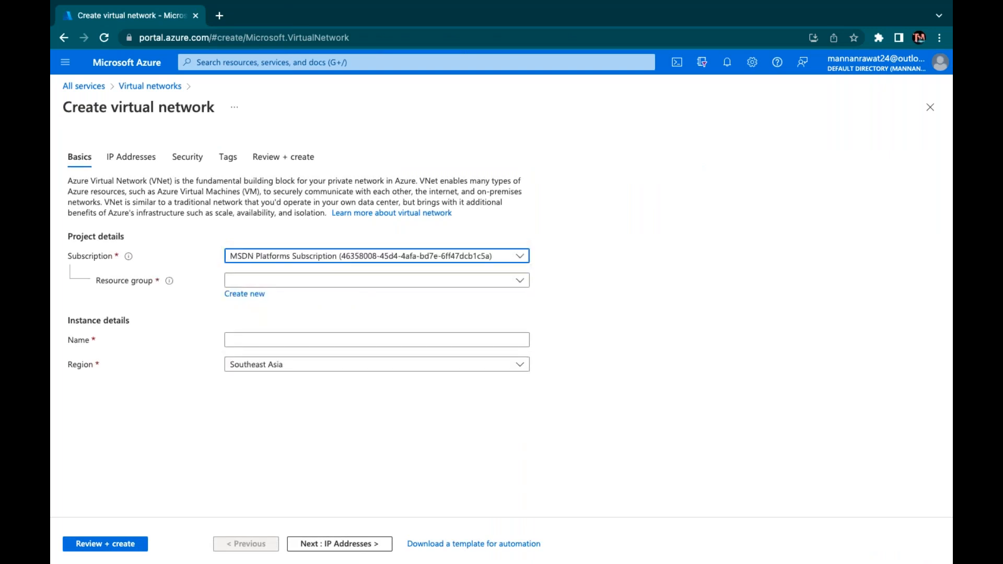
left_click(308, 280)
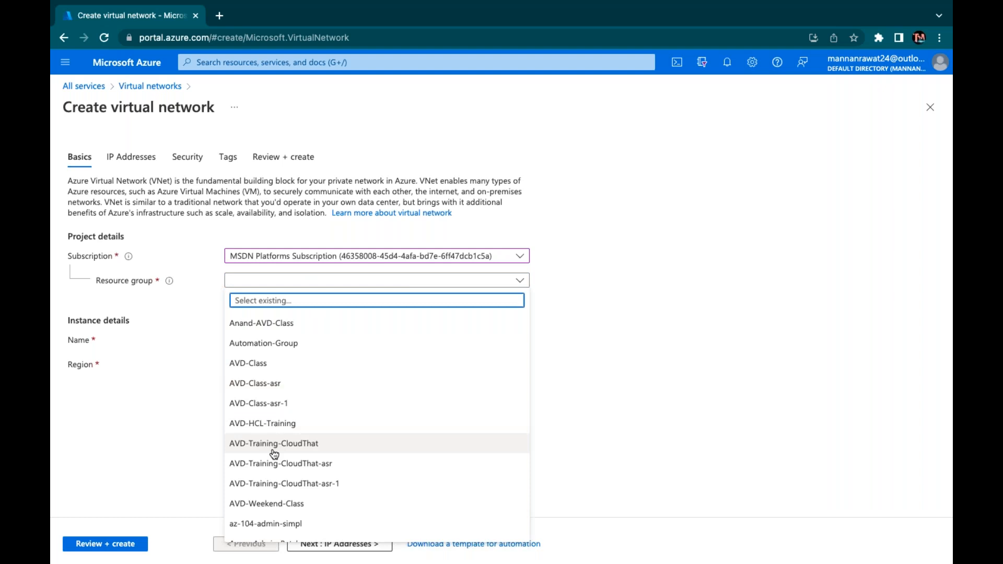
scroll(274, 454, "down", 3)
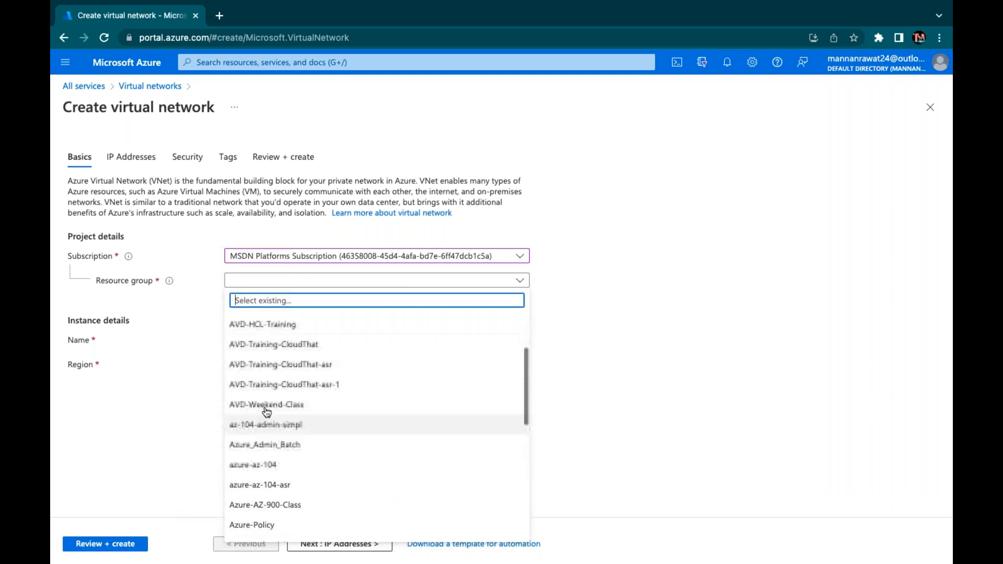
left_click(267, 411)
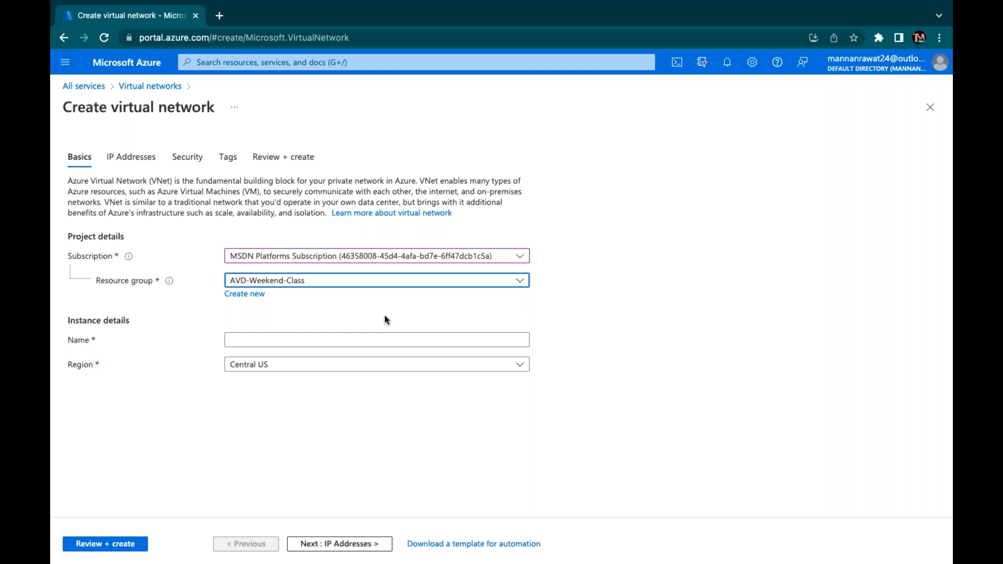
Enter ADV-v-Net as the virtual network's name on the Basics tab
left_click(350, 339)
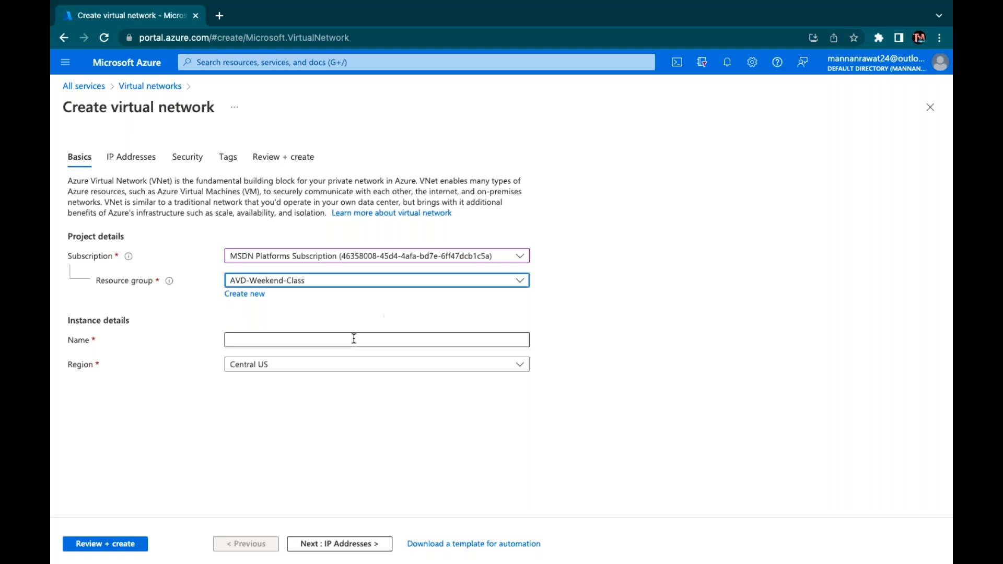
type("ADV-")
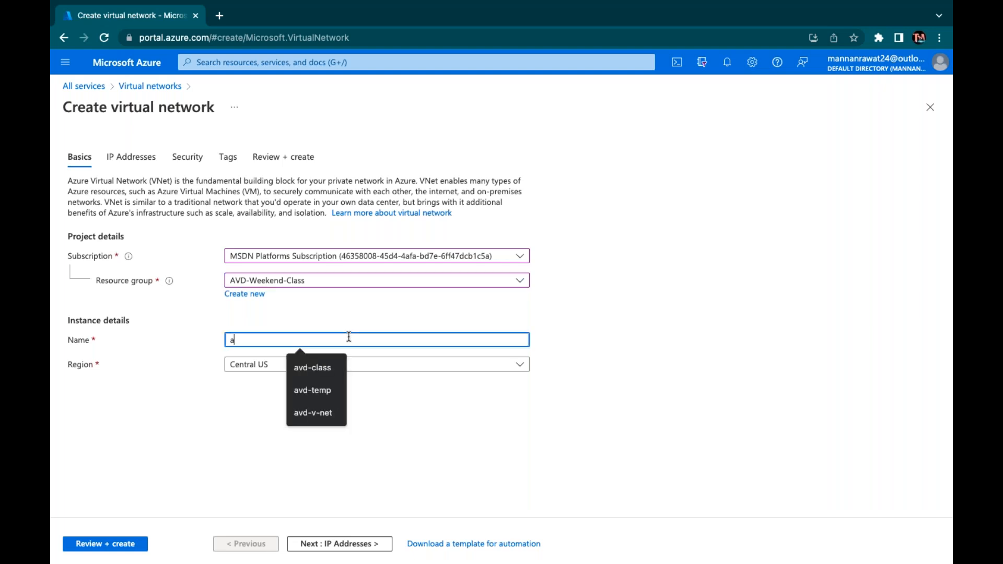
type("v-Net")
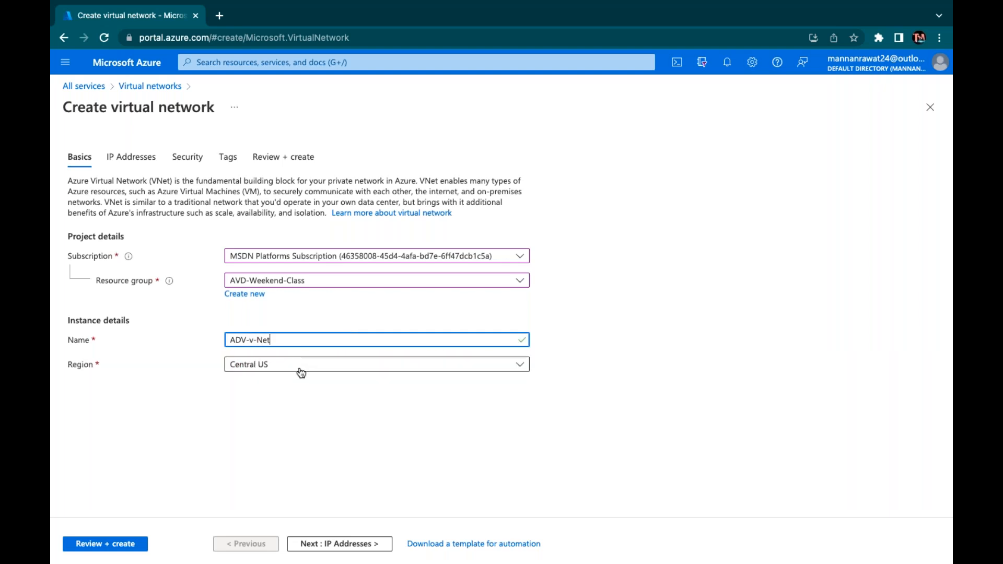
left_click(339, 544)
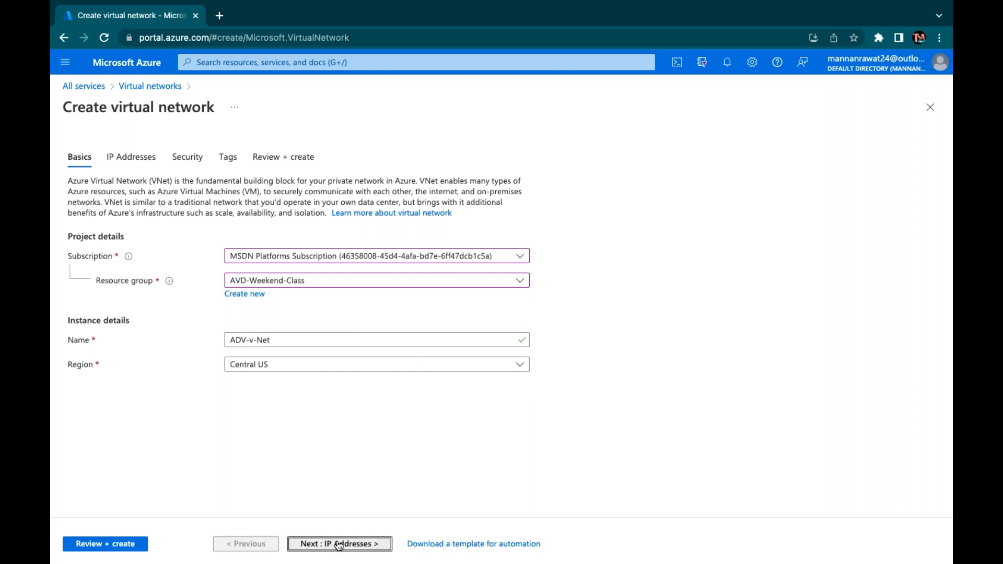
Replace the default 10.0.0.0/16 address space with 192.168.1.0/25
left_click_drag(252, 221, 83, 210)
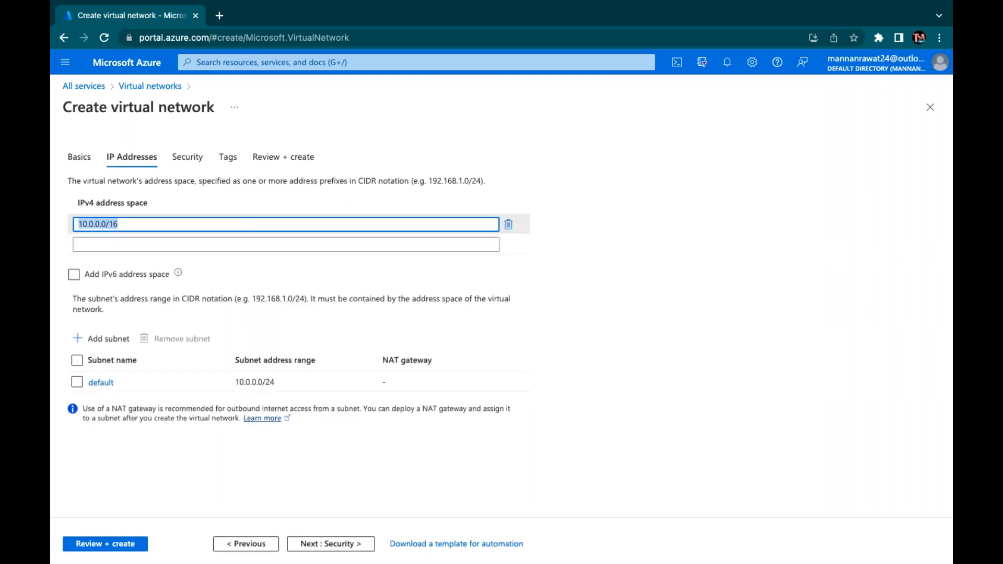
type("192.168.1.0.")
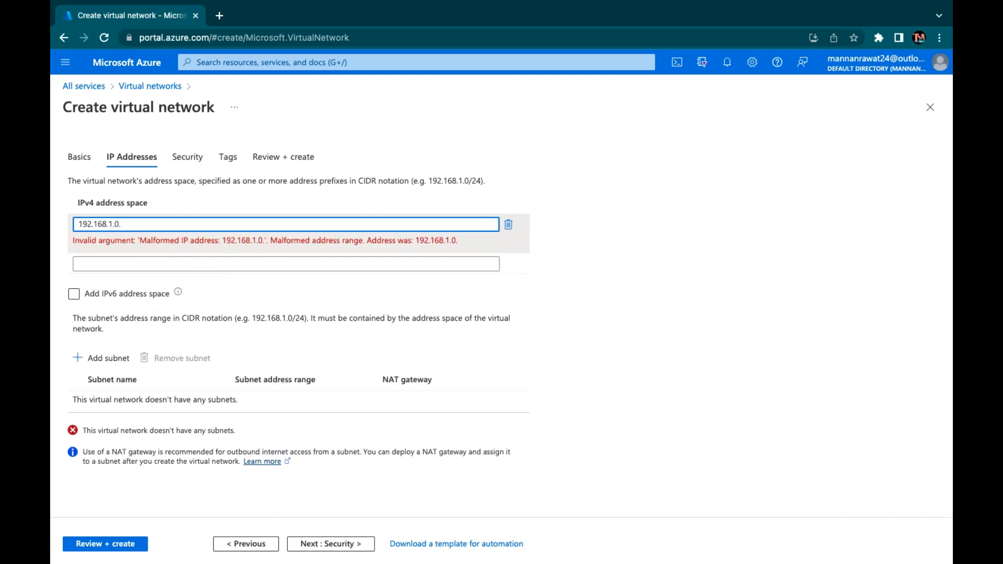
key("BackSpace")
type("/2")
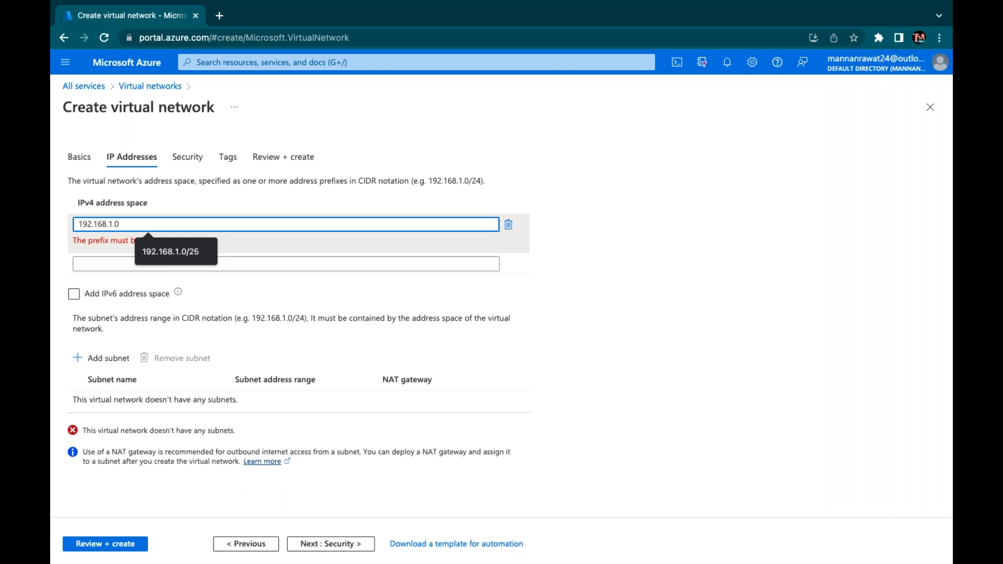
type("5")
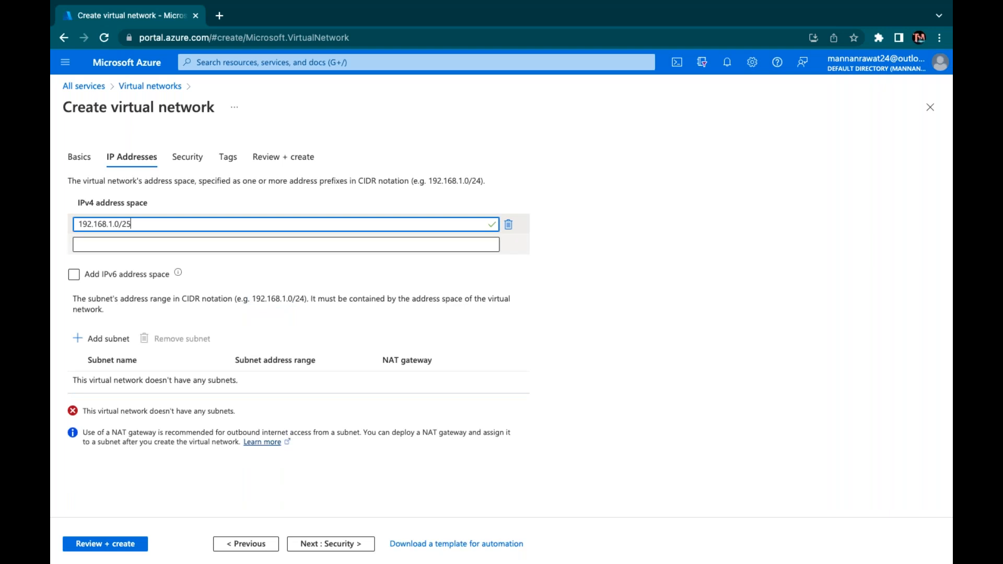
Add a subnet Domain-Subnet with address range 192.168.1.0/26
left_click(99, 340)
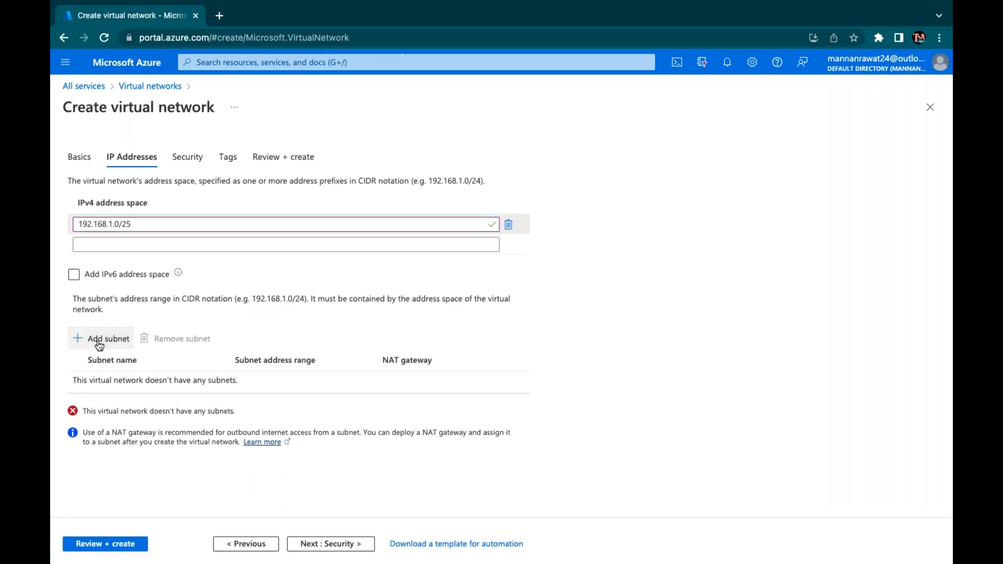
type("D")
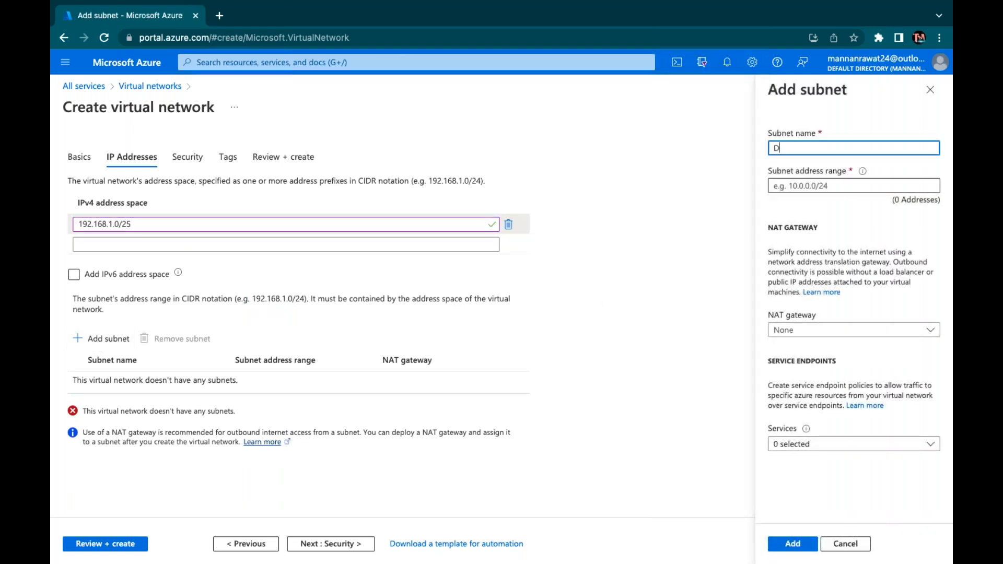
type("omain-Subnet")
key("Tab")
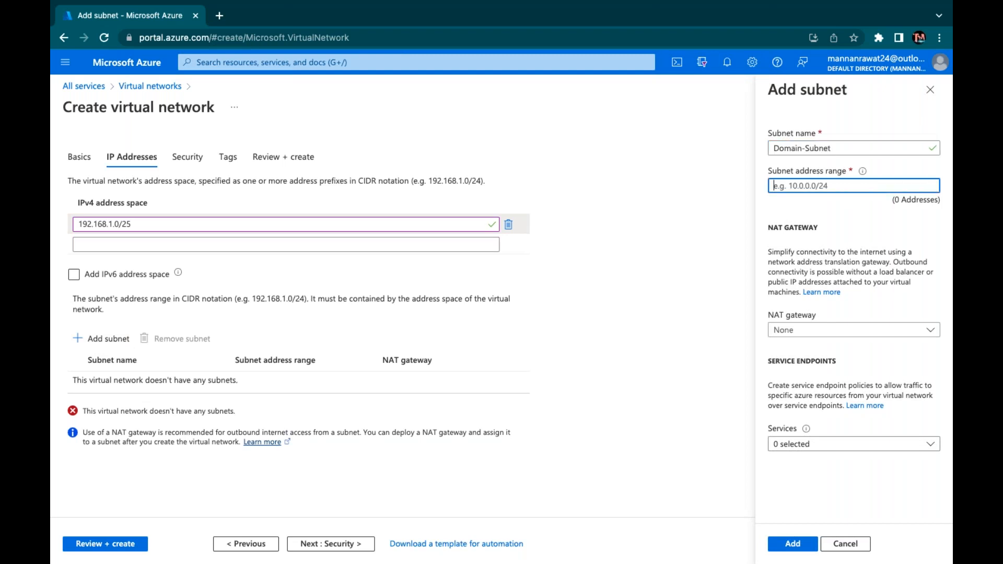
type("192")
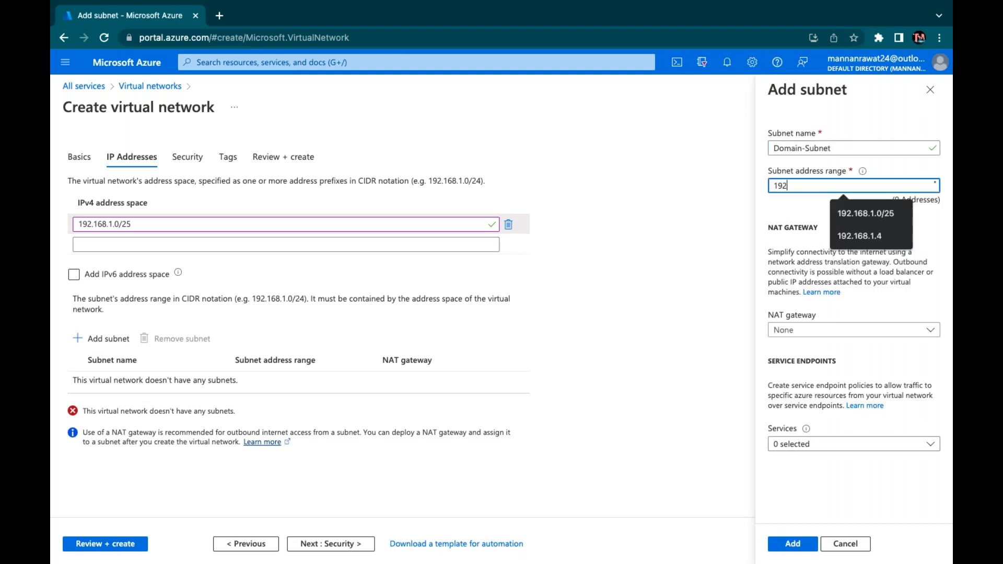
type(".168.1.0/")
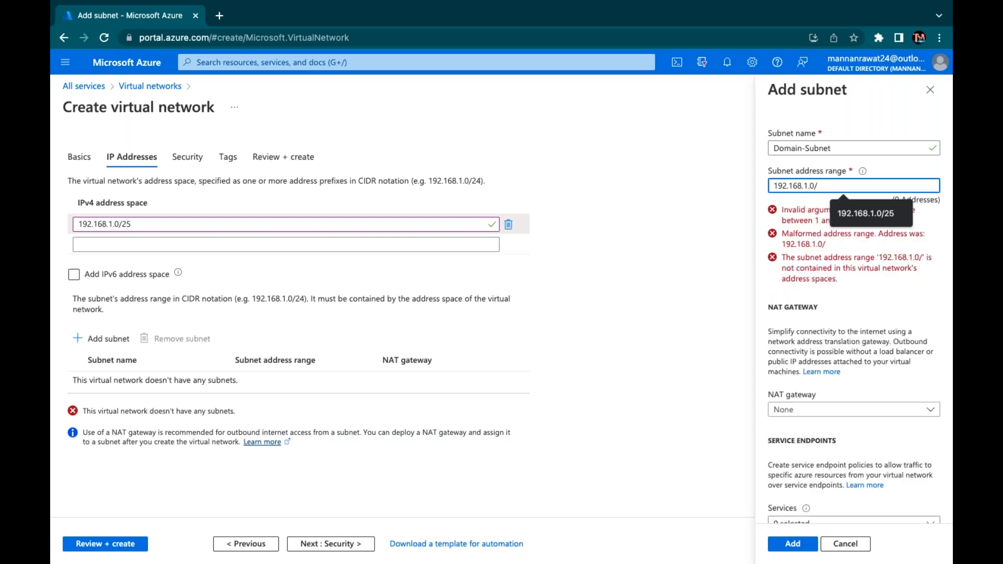
type("26")
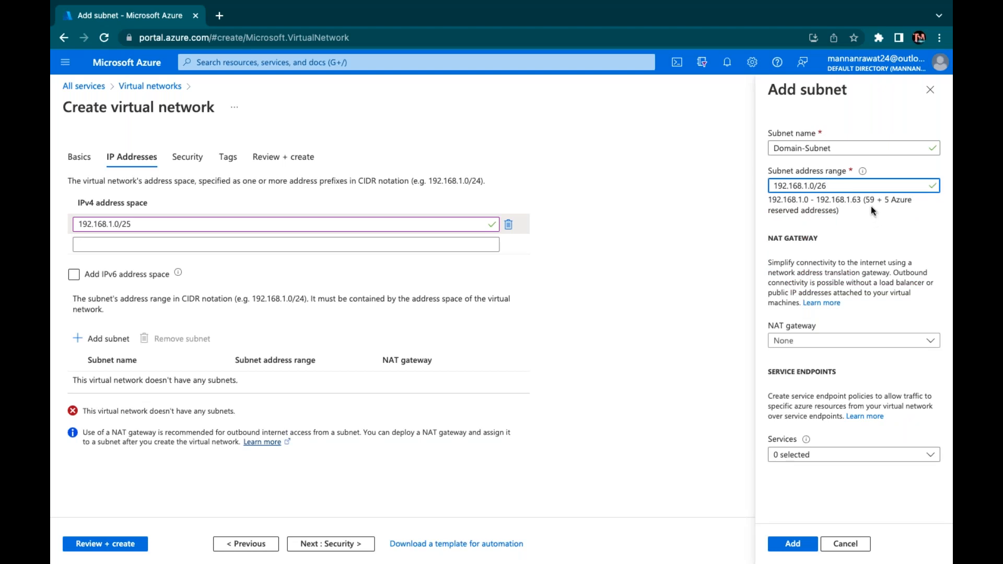
double_click(870, 200)
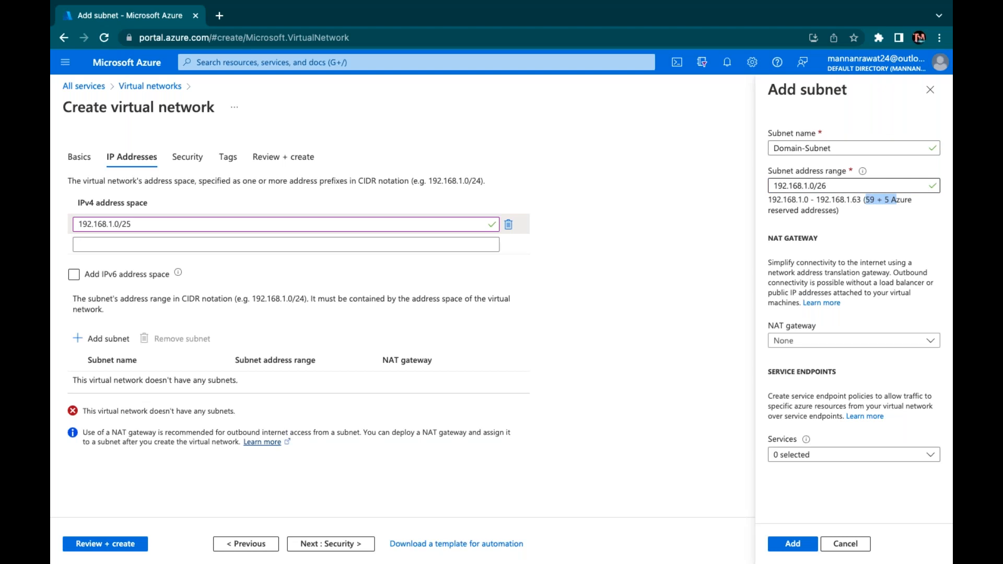
left_click(803, 218)
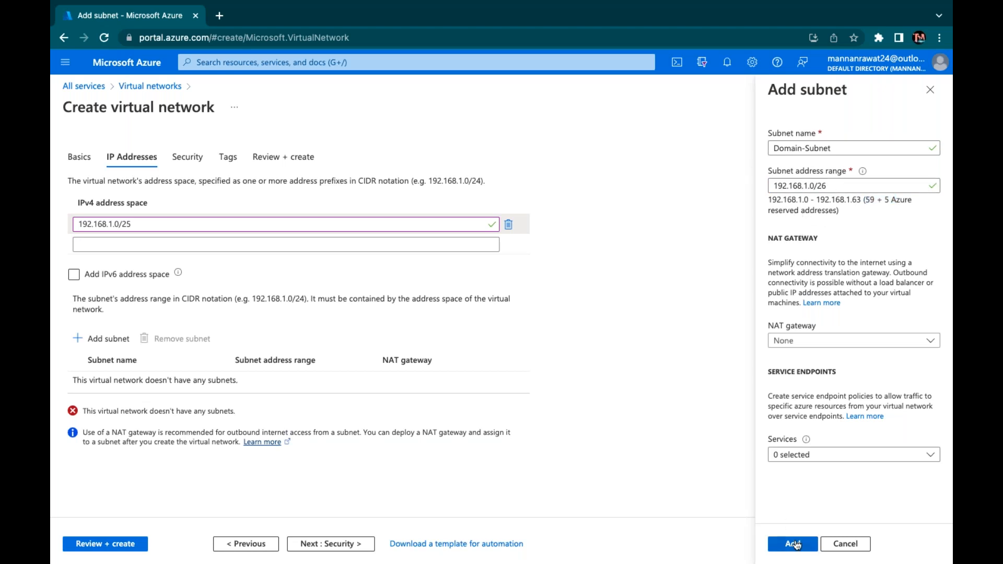
left_click(793, 543)
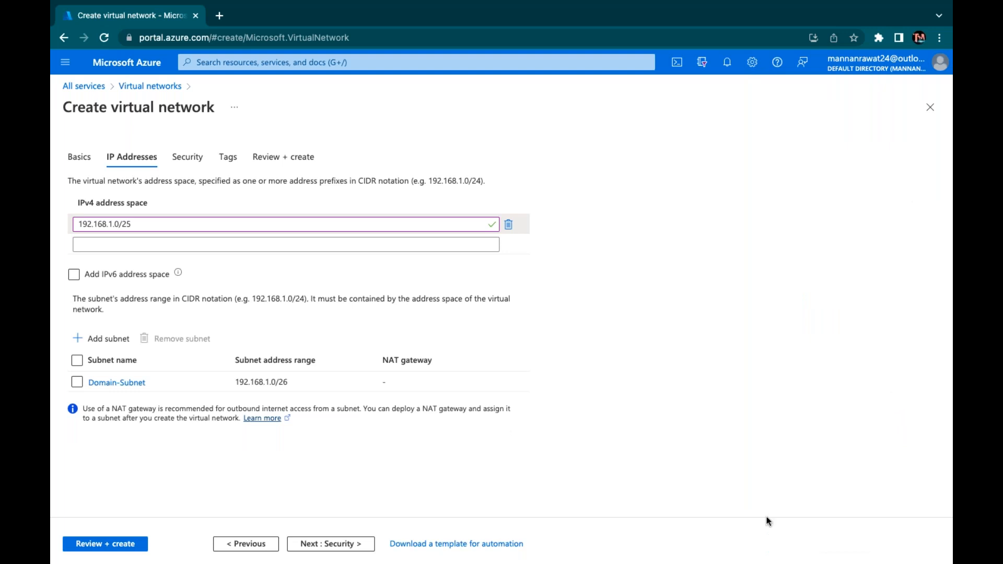
Go past Security to Review + create and let ADV-v-Net pass validation
left_click(334, 549)
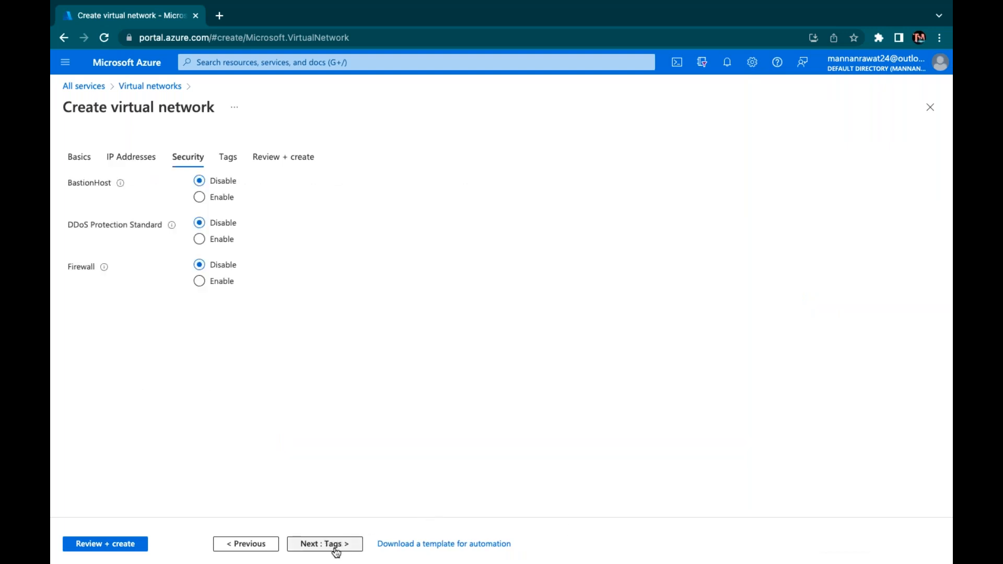
left_click(111, 544)
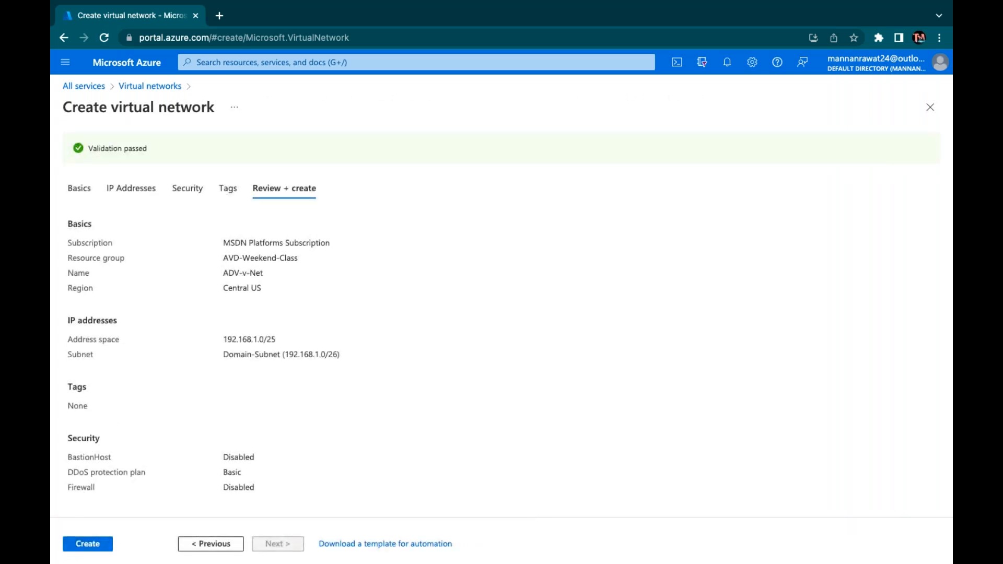
Create ADV-v-Net and wait for its deployment to complete
left_click(91, 545)
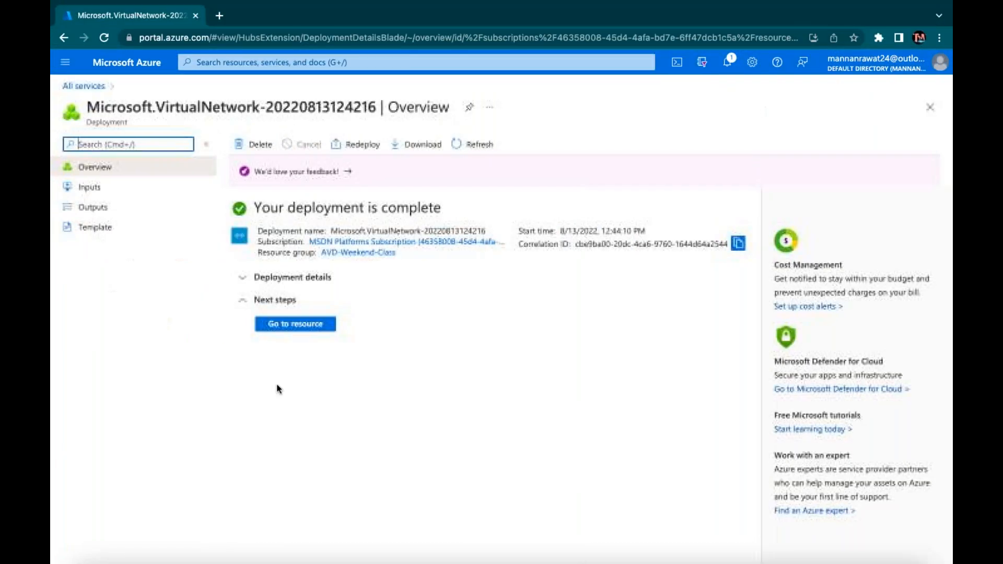
Visit the new ADV-v-Net resource, then return Home to the empty Virtual machines list
left_click(306, 325)
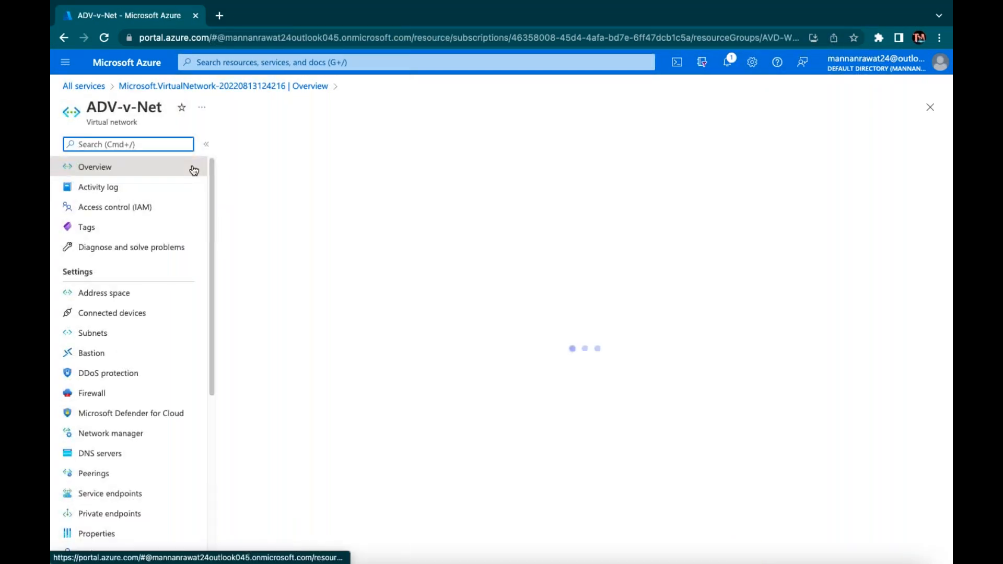
left_click(140, 64)
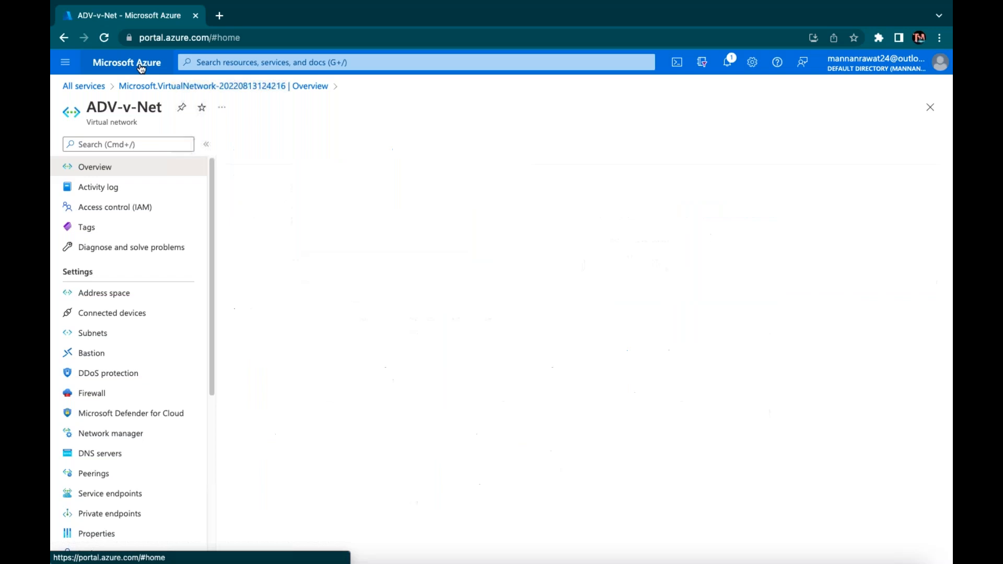
left_click(401, 158)
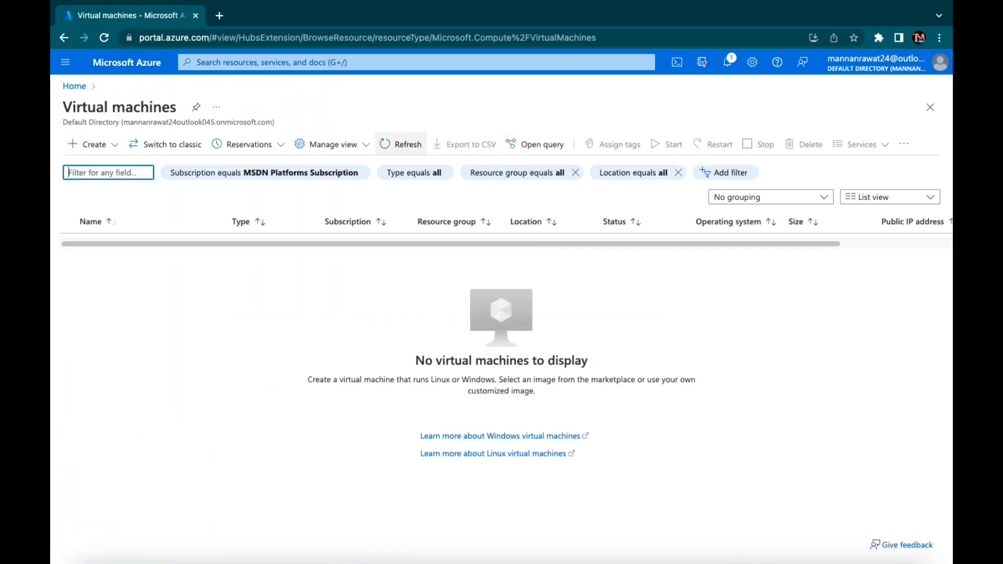
left_click(88, 144)
Choose Azure virtual machine to open the Create a virtual machine form
left_click(99, 167)
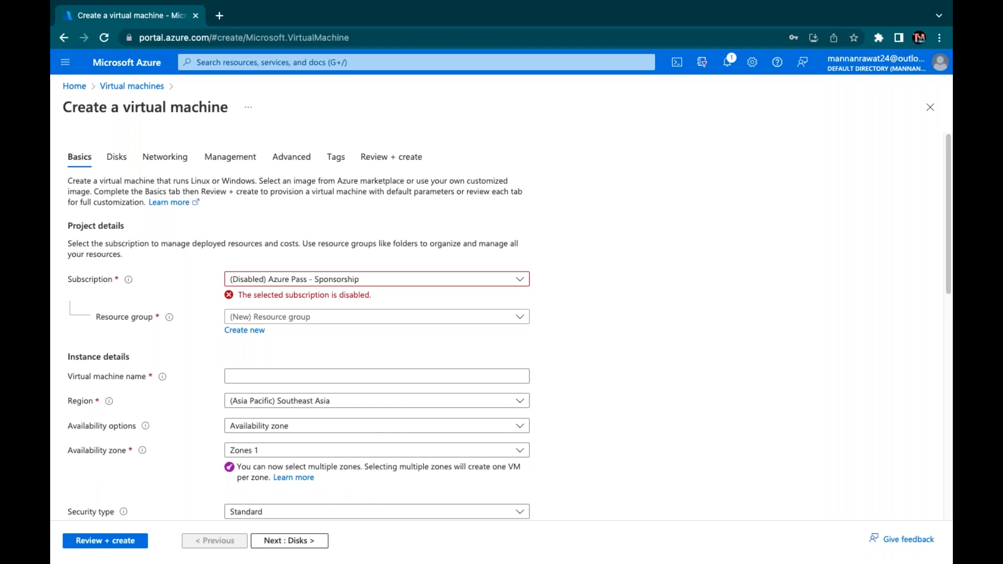
Place the VM in MSDN Platforms Subscription and resource group AVD-Weekend-Class
left_click(362, 279)
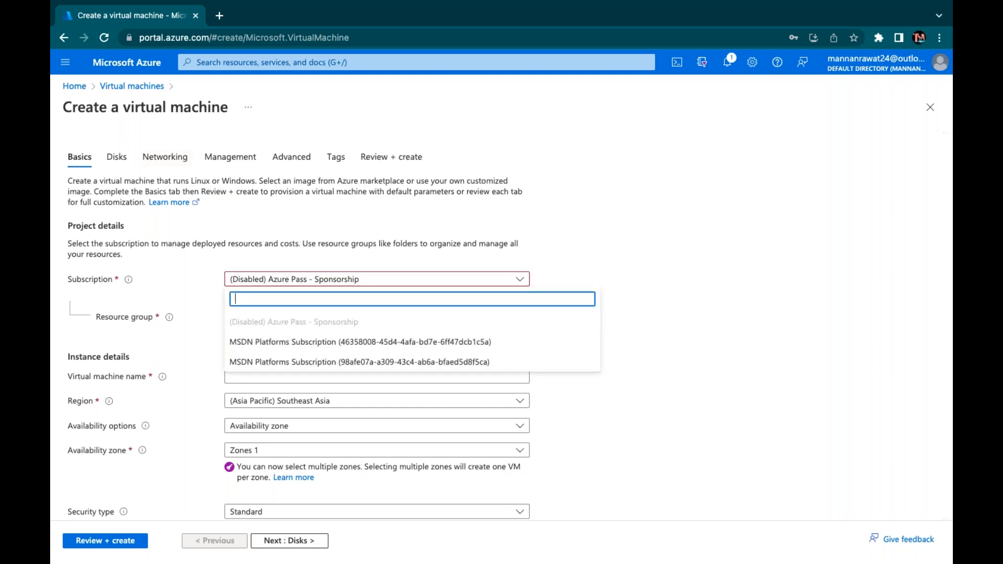
left_click(317, 342)
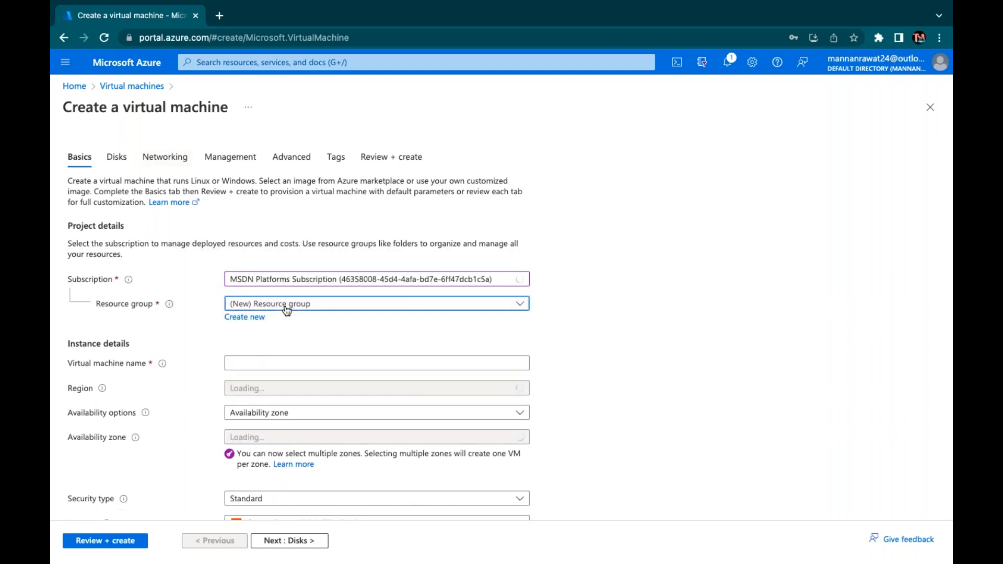
left_click(285, 305)
scroll(268, 468, "down", 2)
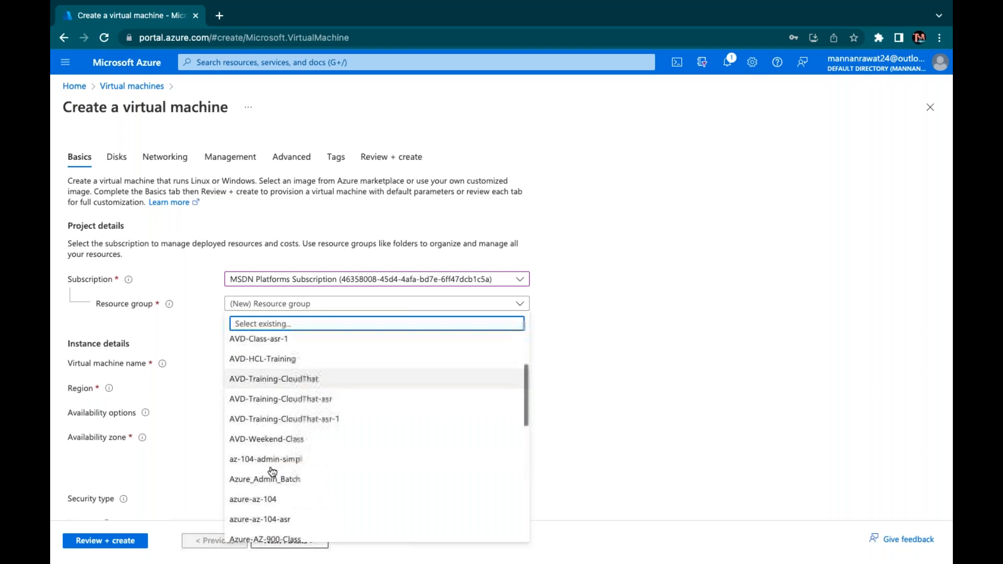
left_click(267, 439)
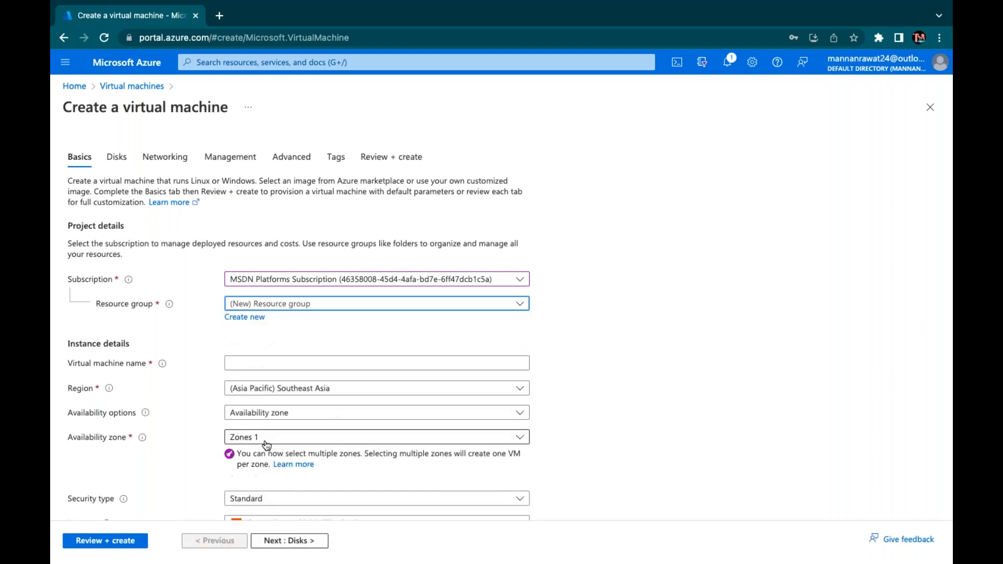
Name the VM Domain with no infrastructure redundancy required
left_click(268, 361)
type("Domain")
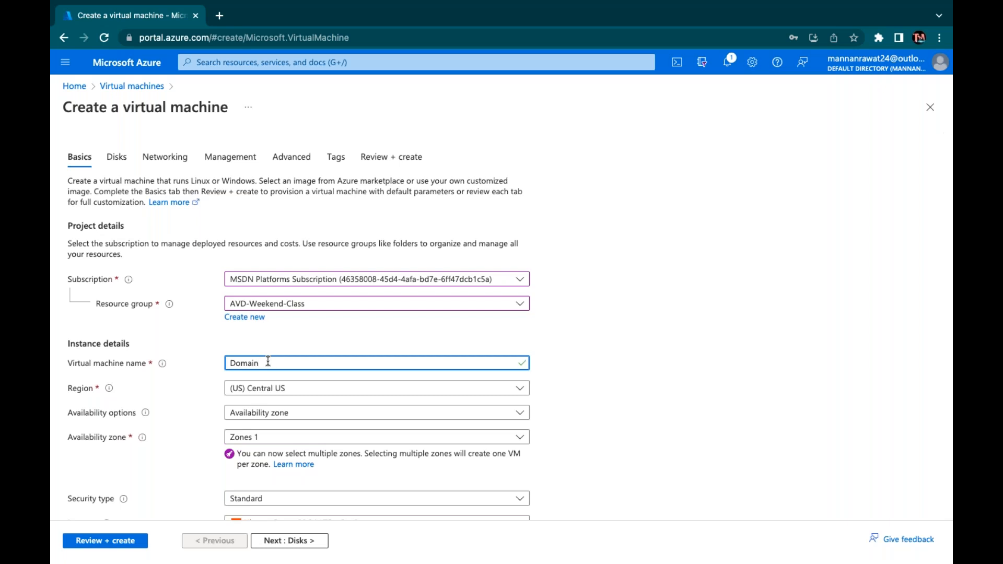
left_click(309, 413)
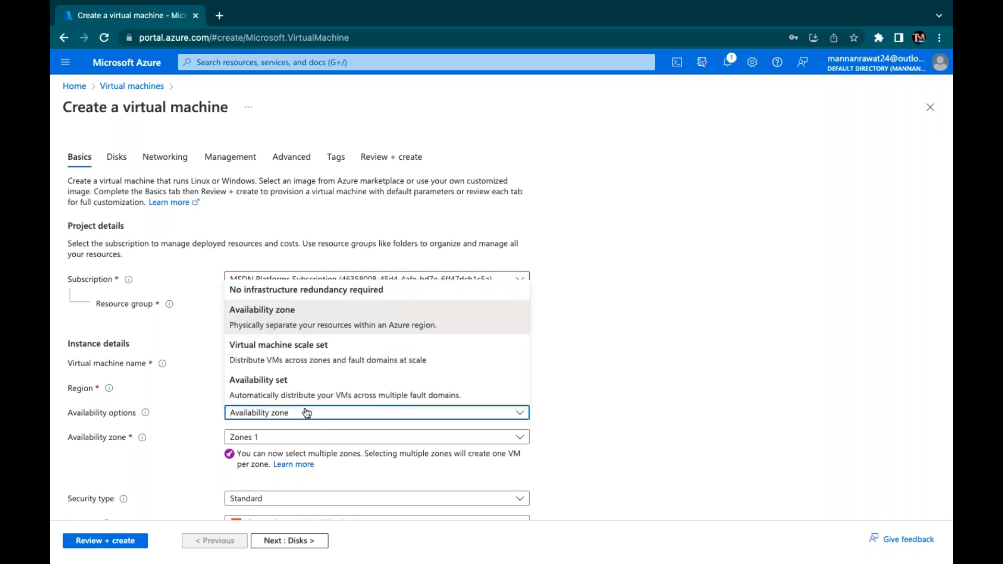
left_click(296, 291)
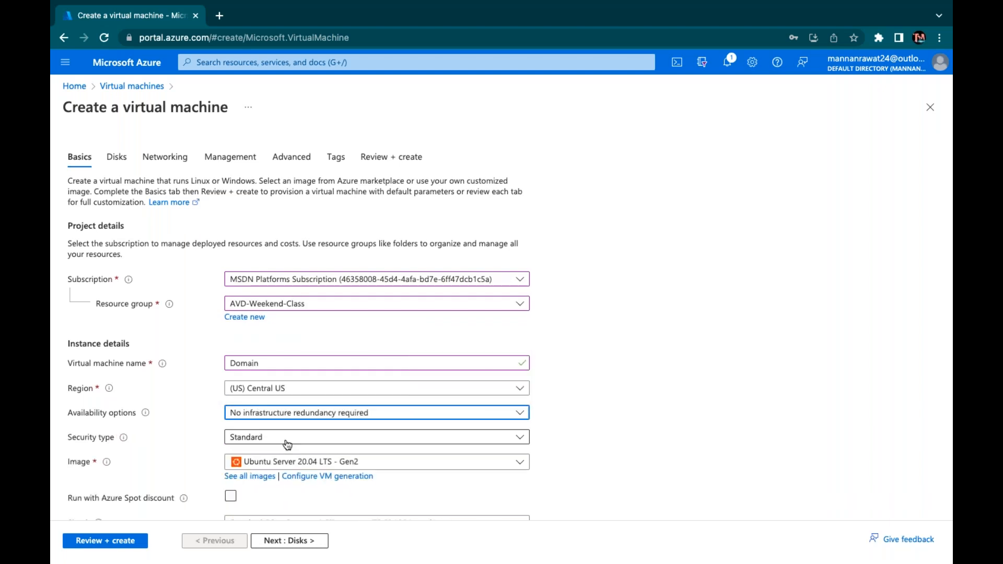
scroll(284, 441, "down", 2)
Try Windows Server 2019 Datacenter - Gen2 as the image, then open the full image catalogue
left_click(298, 382)
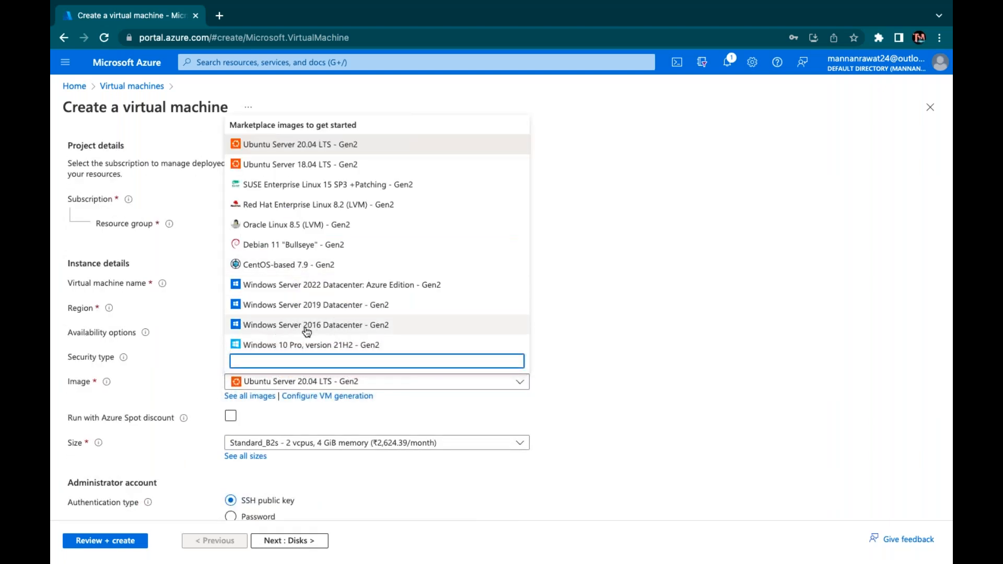
key("Escape")
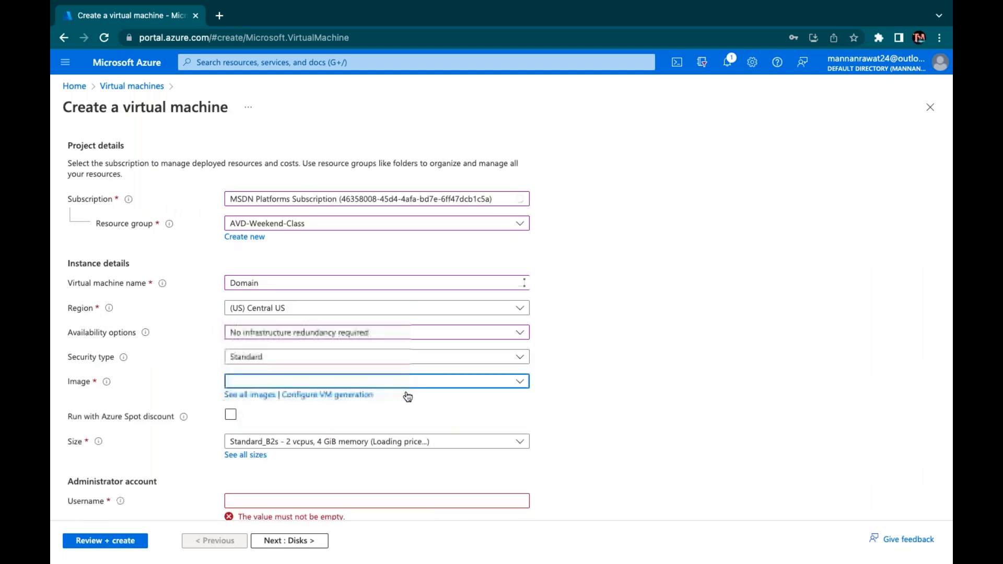
left_click(336, 387)
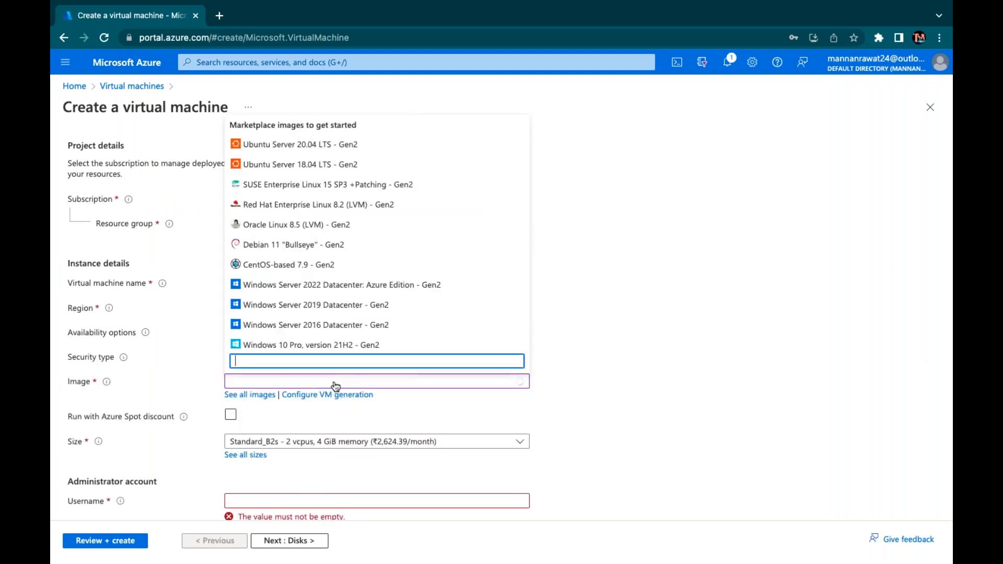
left_click(328, 312)
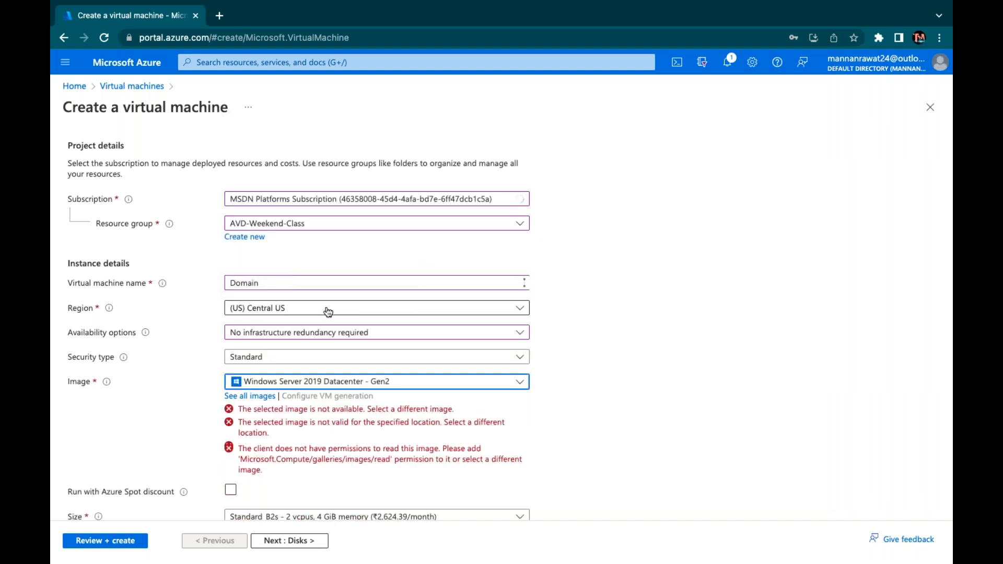
left_click(255, 395)
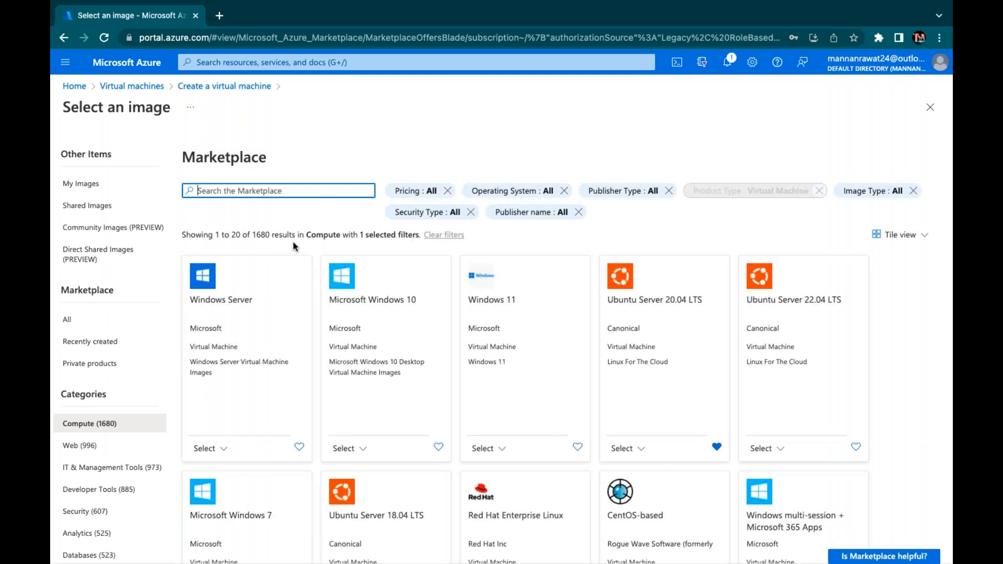
Expand the Windows Server tile's plan list and scroll through the 2019, 2016 and 2012 Datacenter versions
left_click(224, 447)
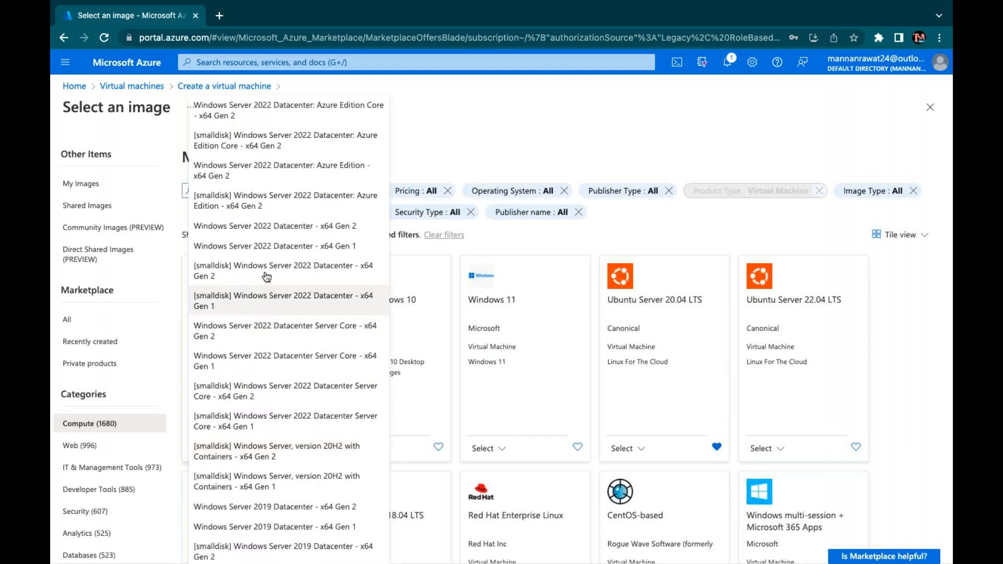
scroll(275, 277, "down", 8)
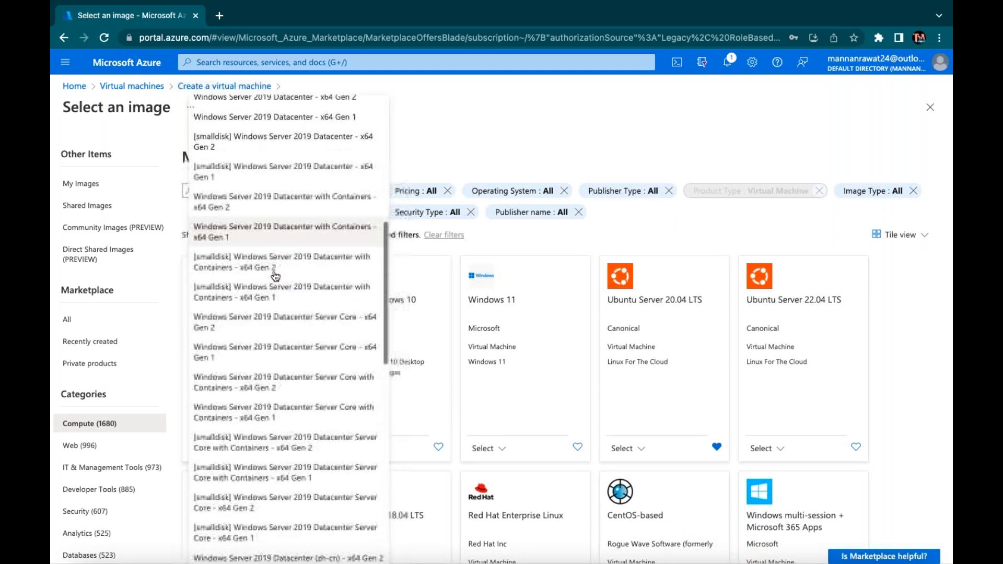
scroll(275, 276, "down", 10)
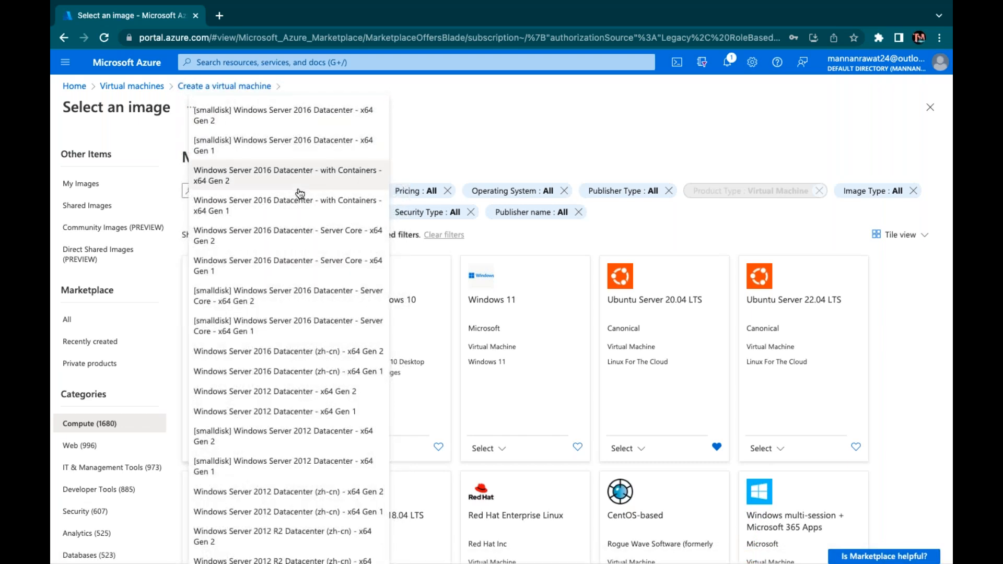
scroll(291, 231, "down", 3)
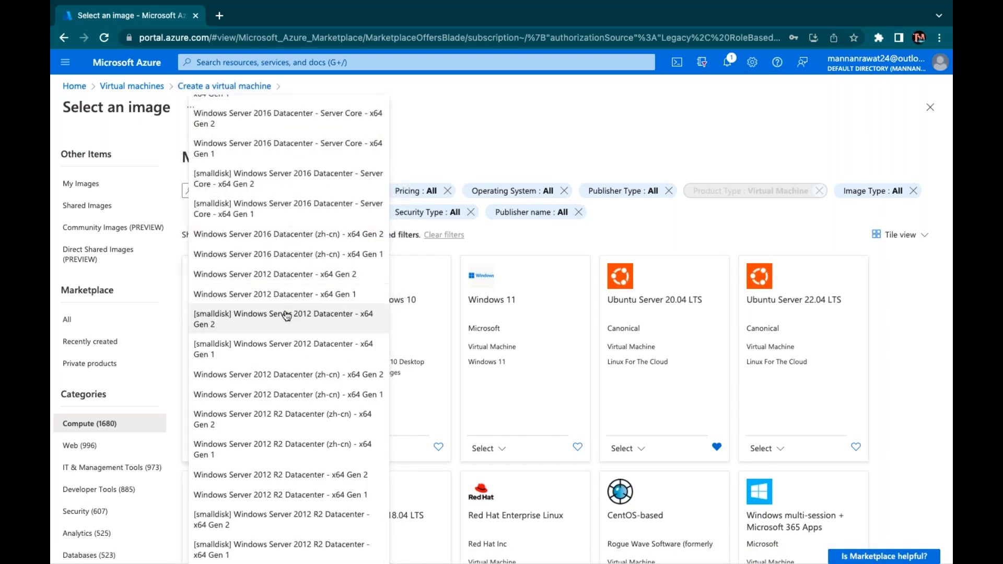
scroll(293, 250, "up", 1)
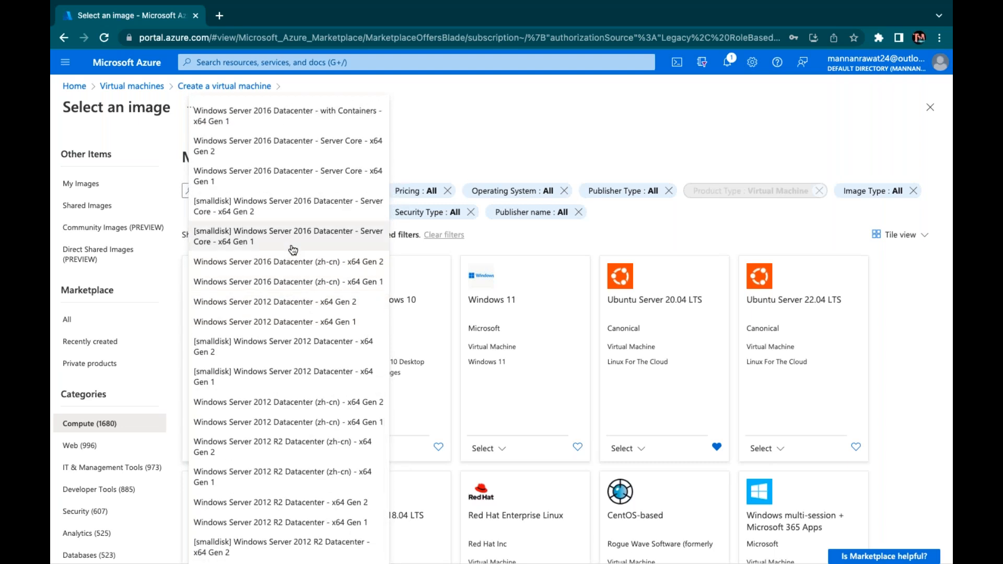
scroll(293, 250, "up", 2)
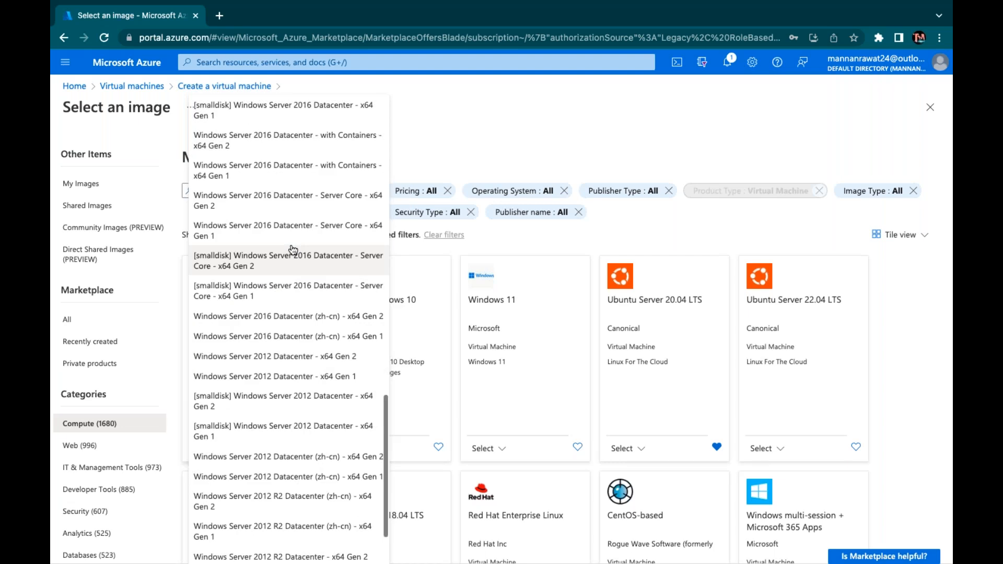
scroll(293, 249, "up", 2)
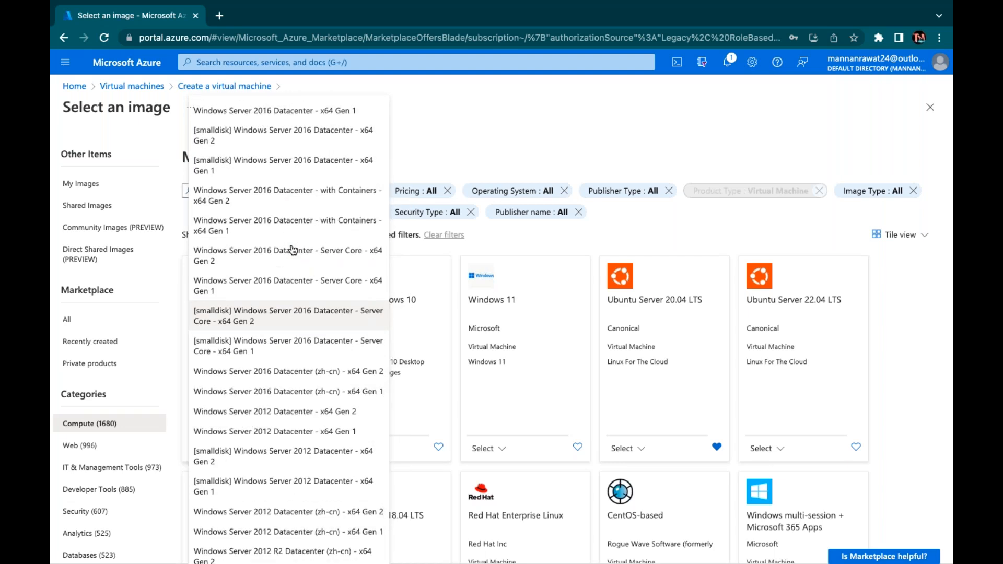
scroll(284, 256, "up", 3)
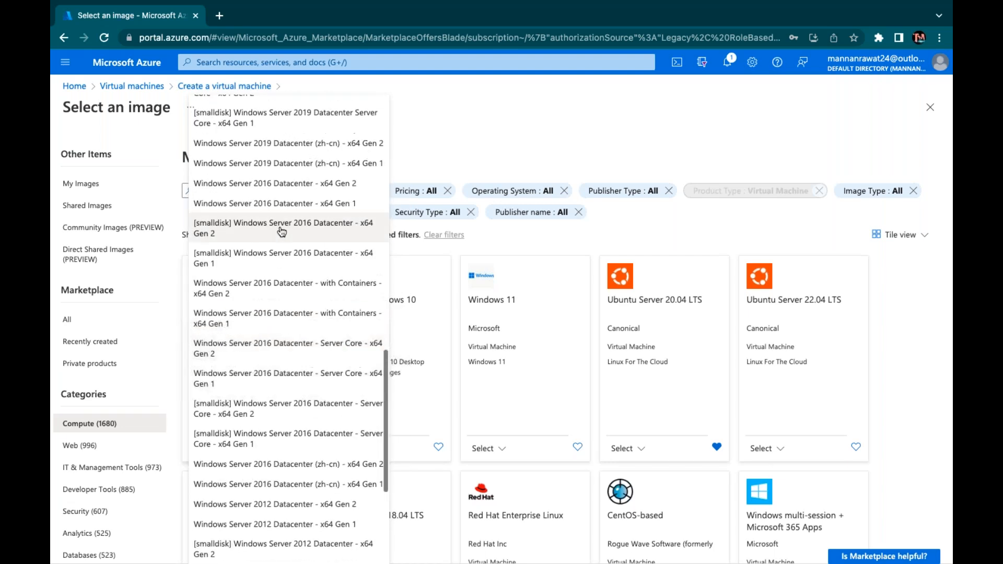
Pick '[smalldisk] Windows Server 2016 Datacenter - x64 Gen 2' as the VM image
left_click(284, 229)
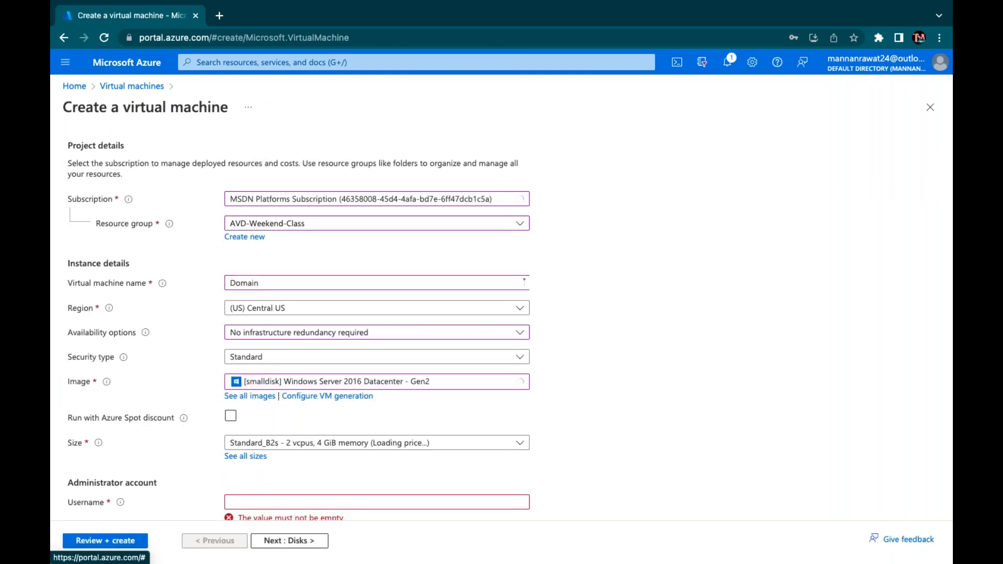
scroll(300, 452, "down", 2)
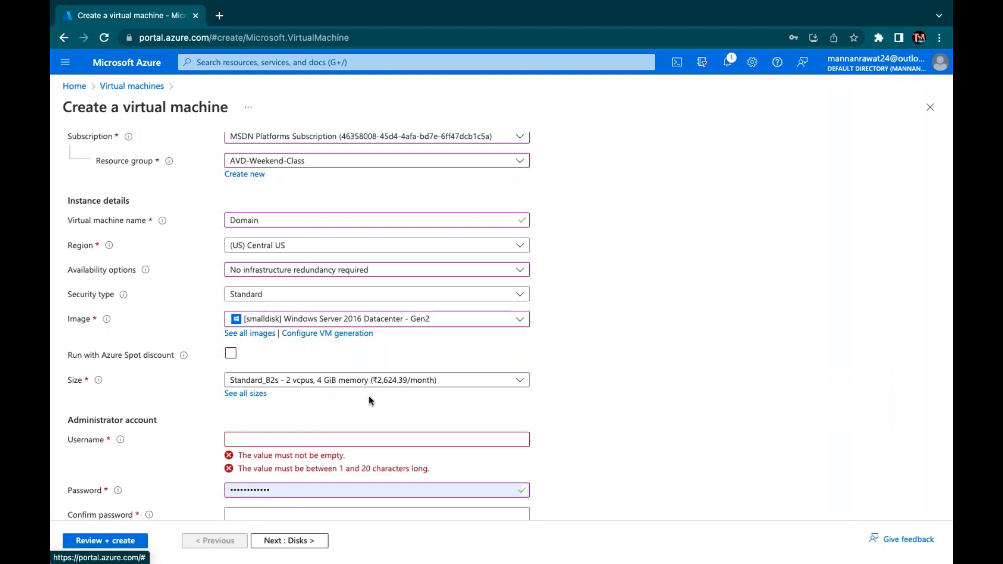
scroll(358, 405, "down", 3)
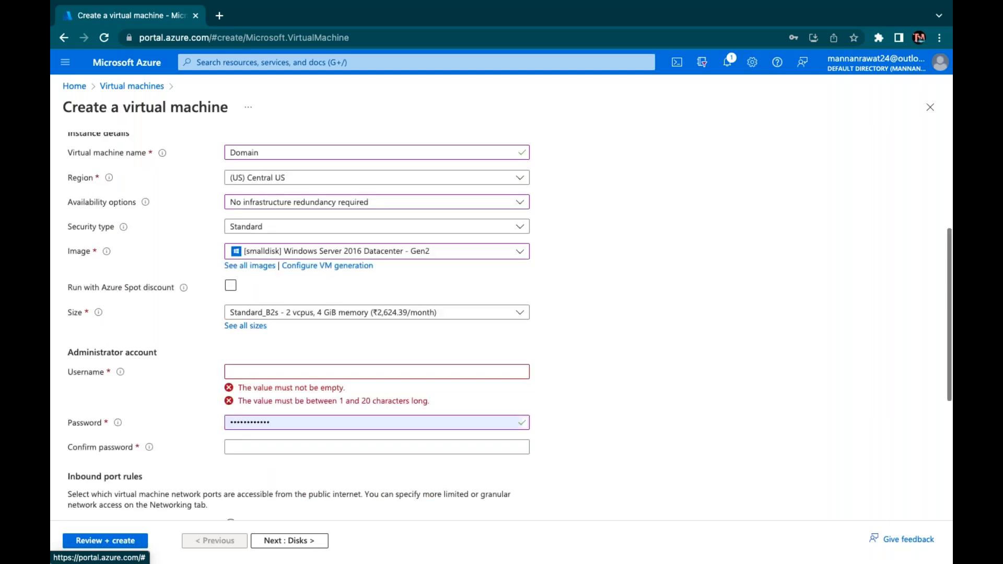
Enter the administrator username, then the password and its confirmation
left_click(269, 330)
type("web")
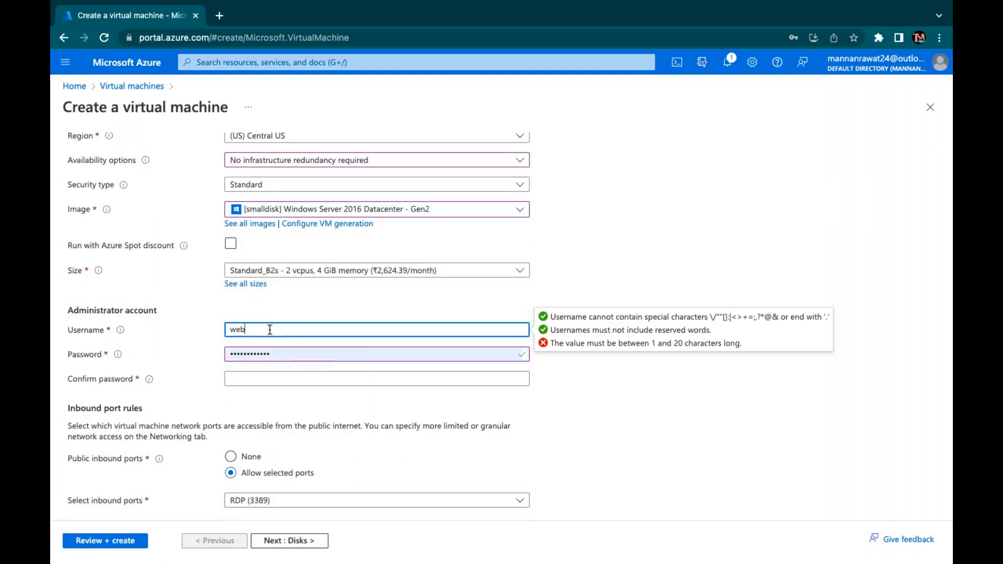
key("Tab")
type("•••••••")
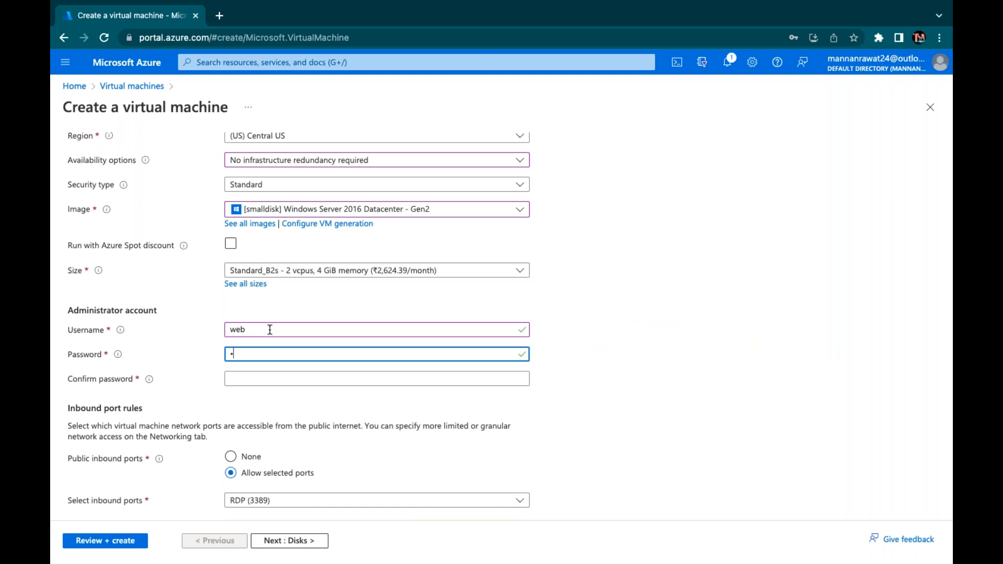
type("•••••")
key("Tab")
type("•••••••")
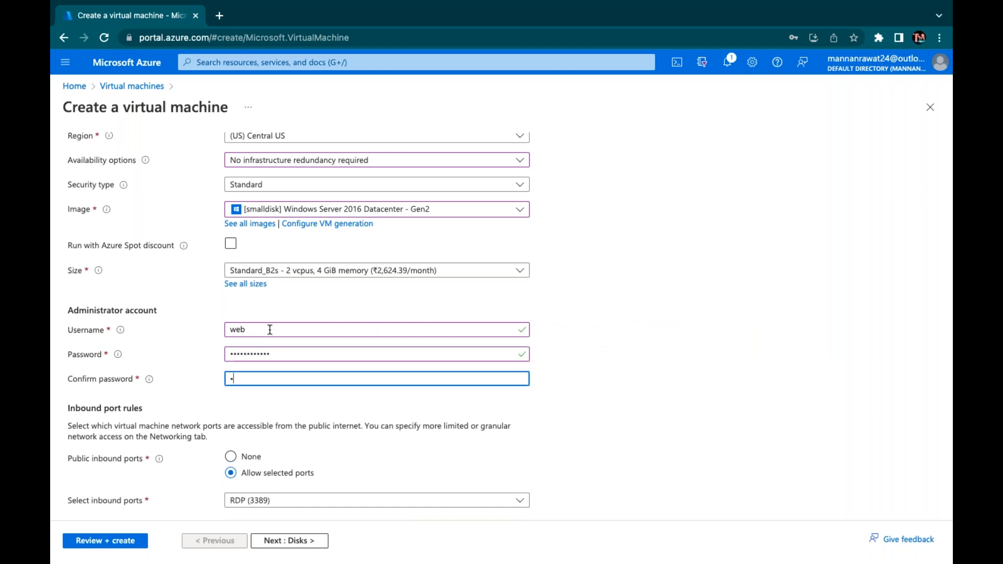
type("•••••")
scroll(319, 476, "down", 3)
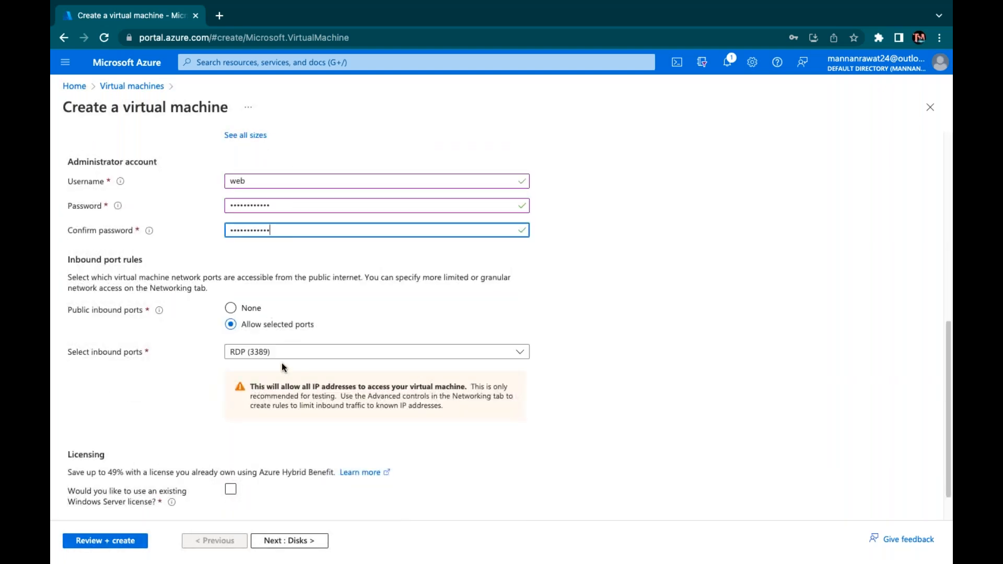
Step through the Disks, Networking, Management and Advanced tabs with defaults to Review + create
left_click(288, 540)
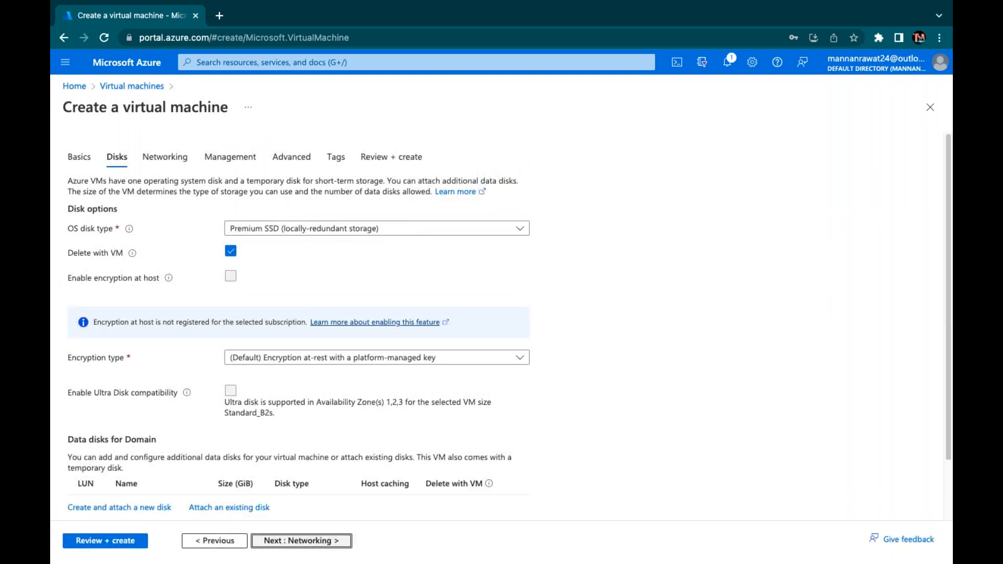
left_click(287, 540)
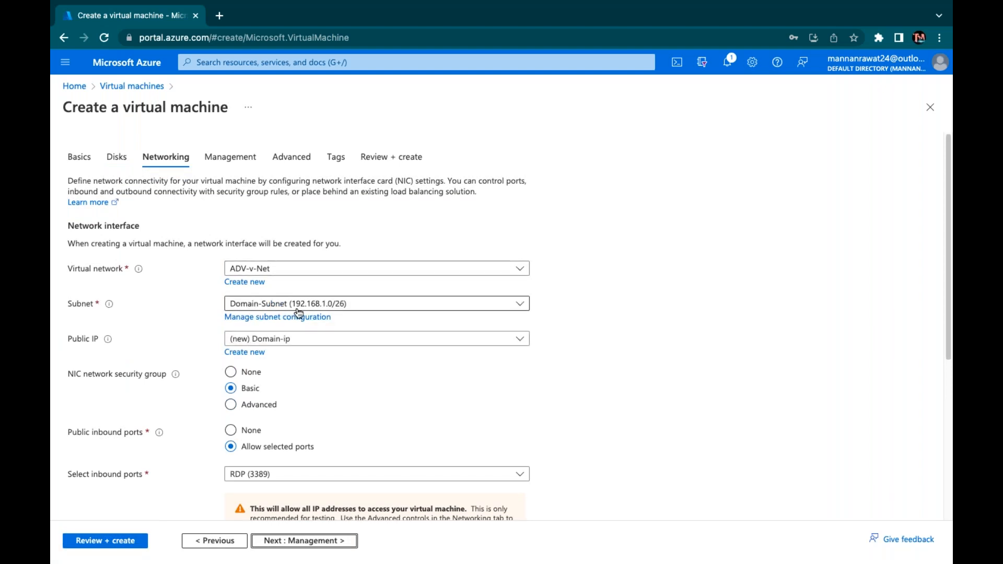
left_click(285, 541)
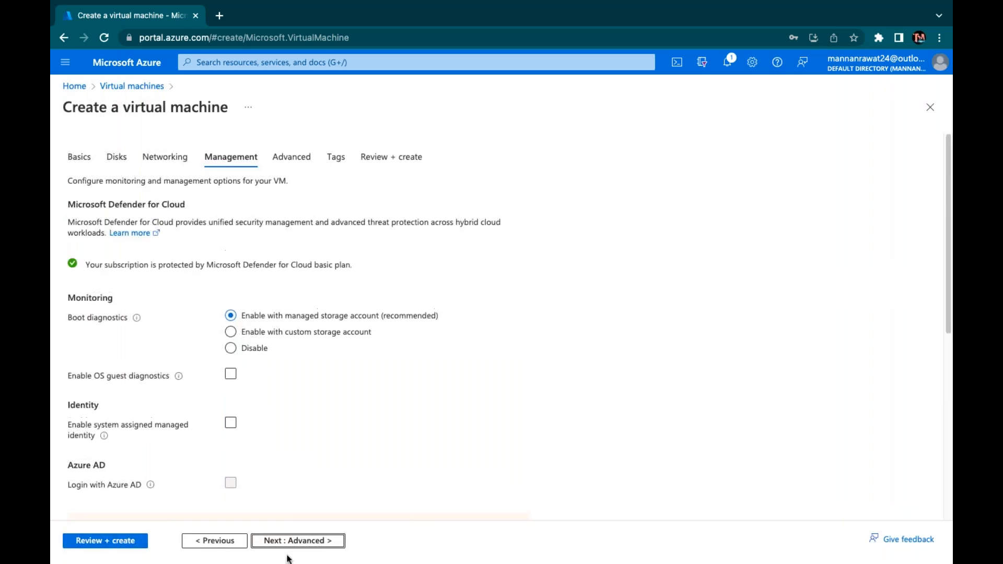
left_click(290, 542)
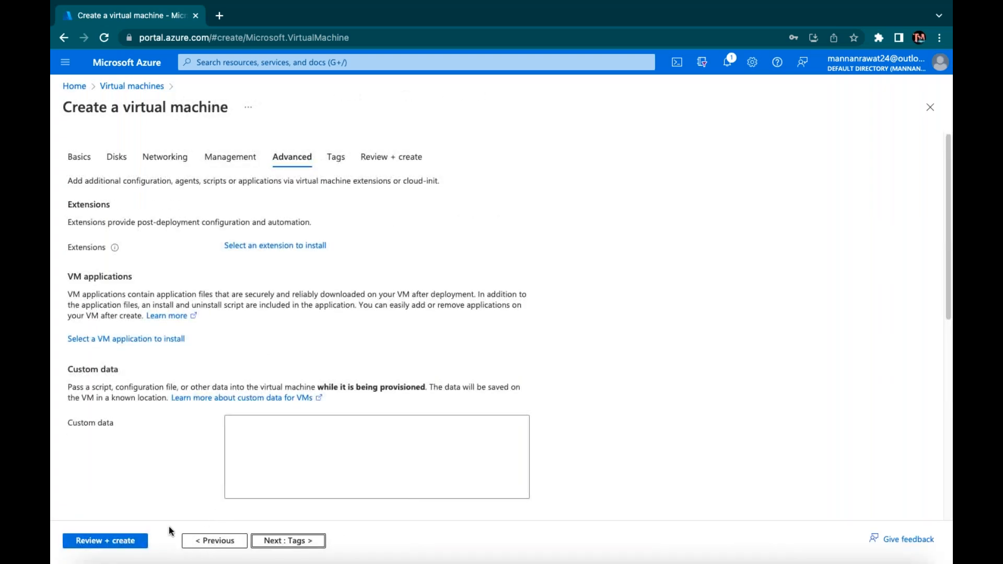
left_click(127, 542)
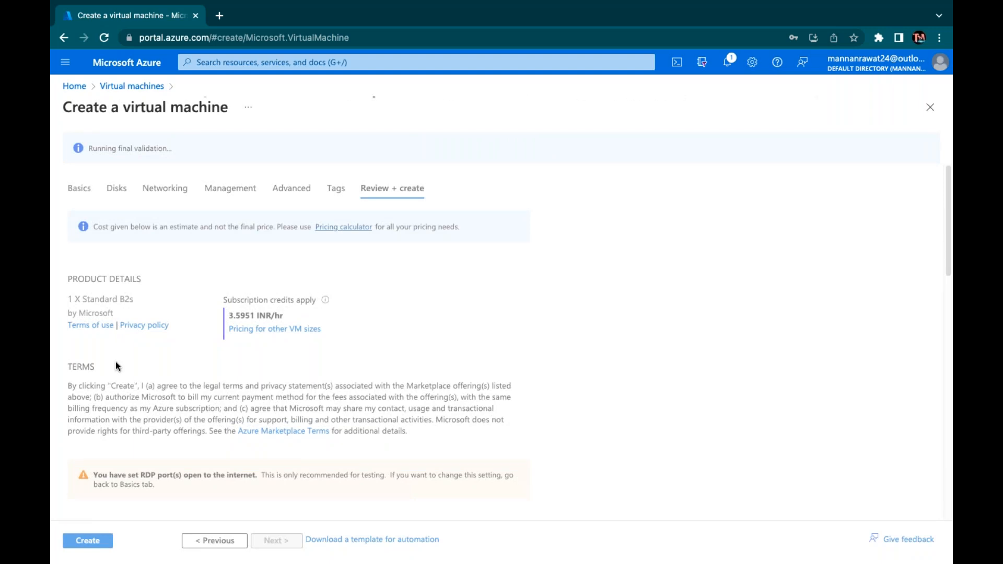
Submit the Domain VM for creation from the Review + create page
left_click(87, 543)
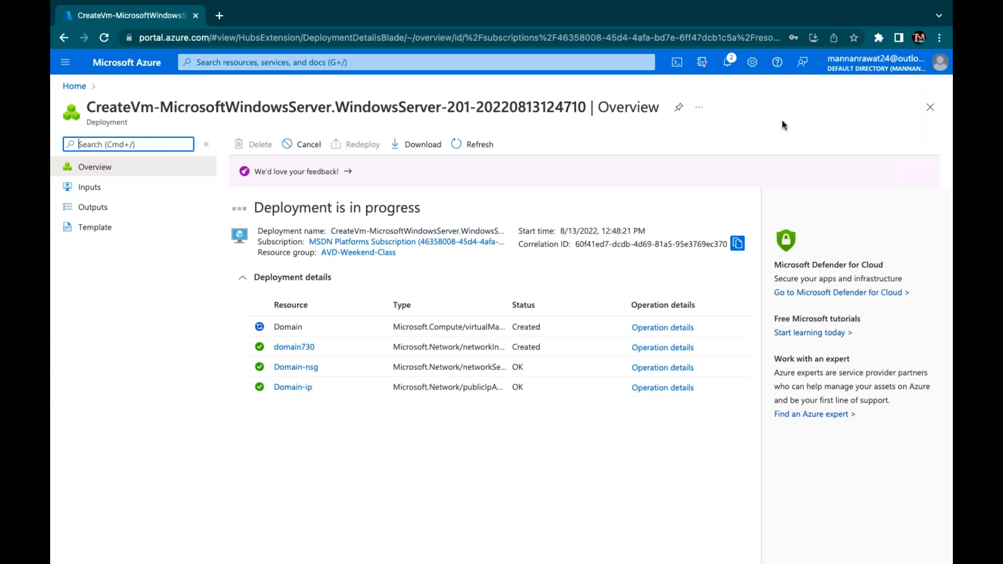
Close the Deployment succeeded notification and go to the deployed Domain VM resource
key("XF86AudioRaiseVolume")
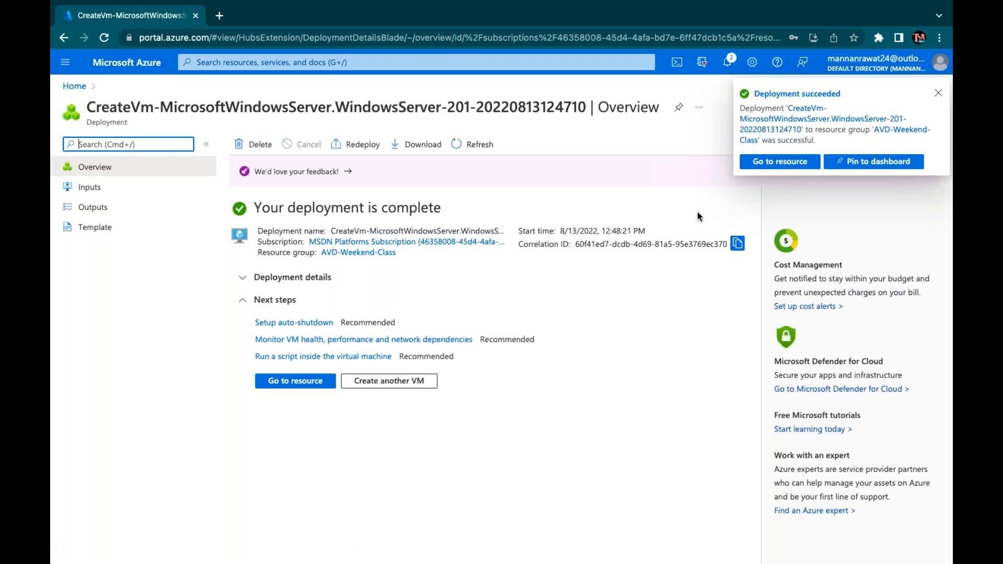
left_click(939, 94)
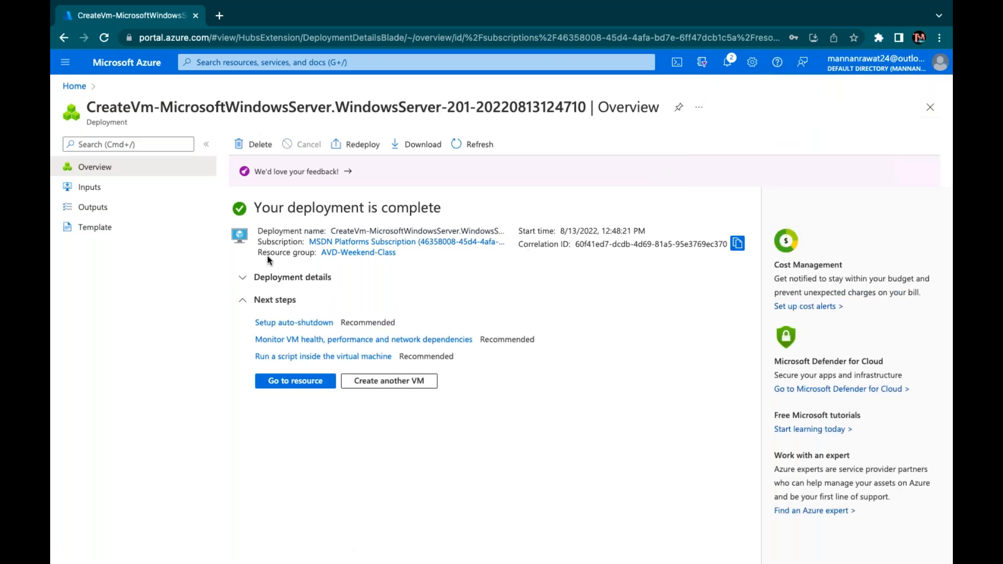
left_click(302, 385)
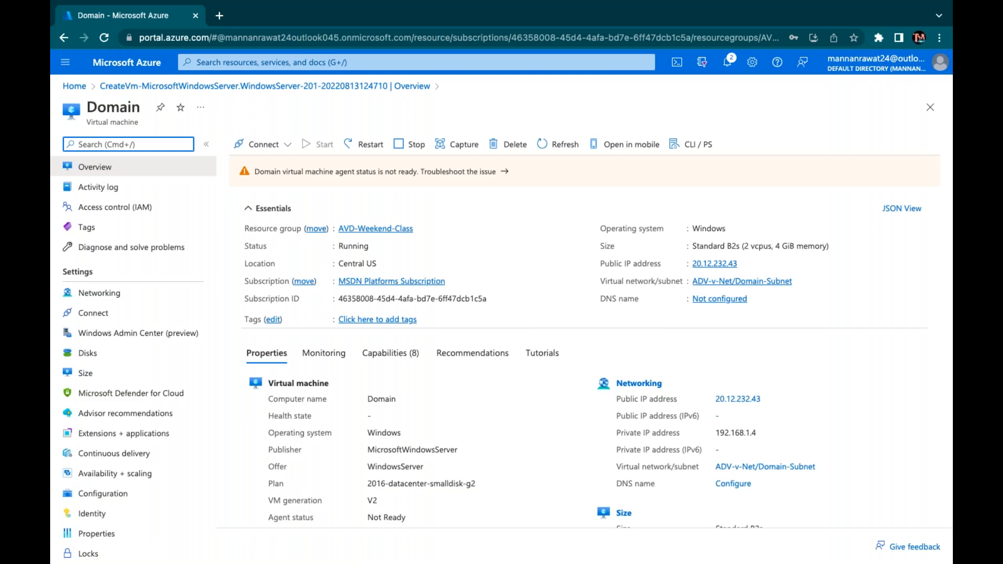
key("XF86AudioRaiseVolume")
Open the portal home in a new tab, briefly try the search, then return to the Domain VM tab
right_click(123, 65)
left_click(157, 70)
left_click(271, 19)
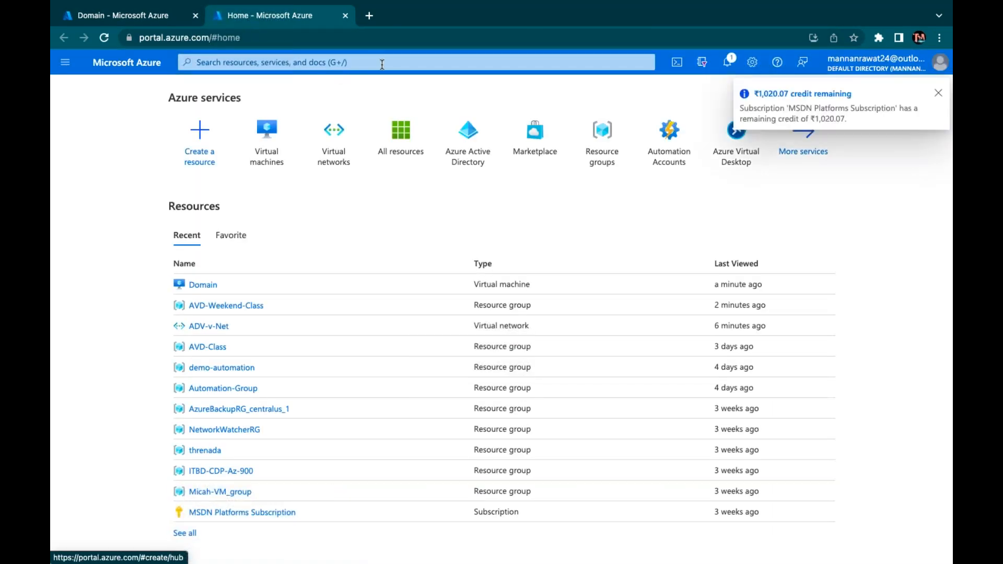
left_click(382, 65)
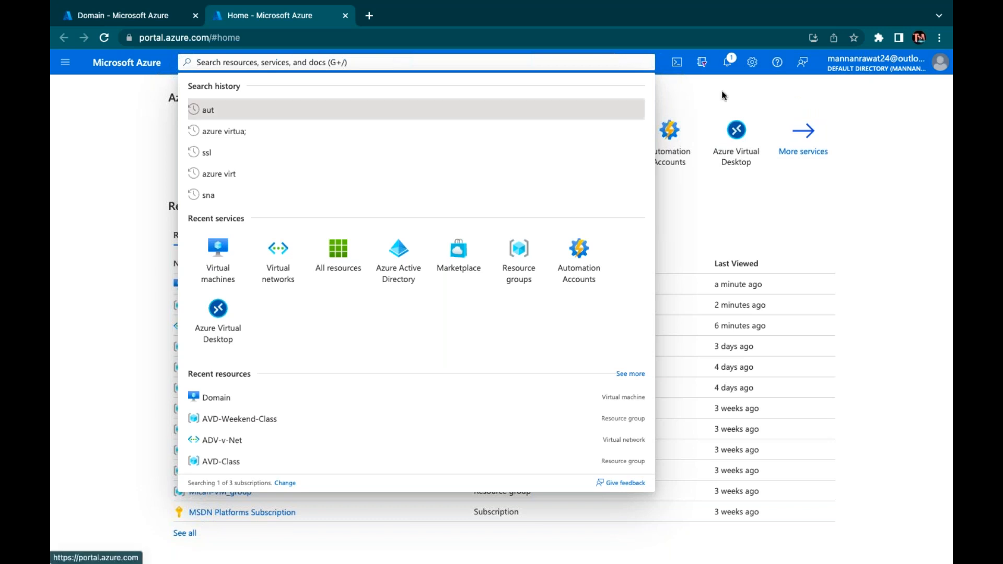
left_click(743, 98)
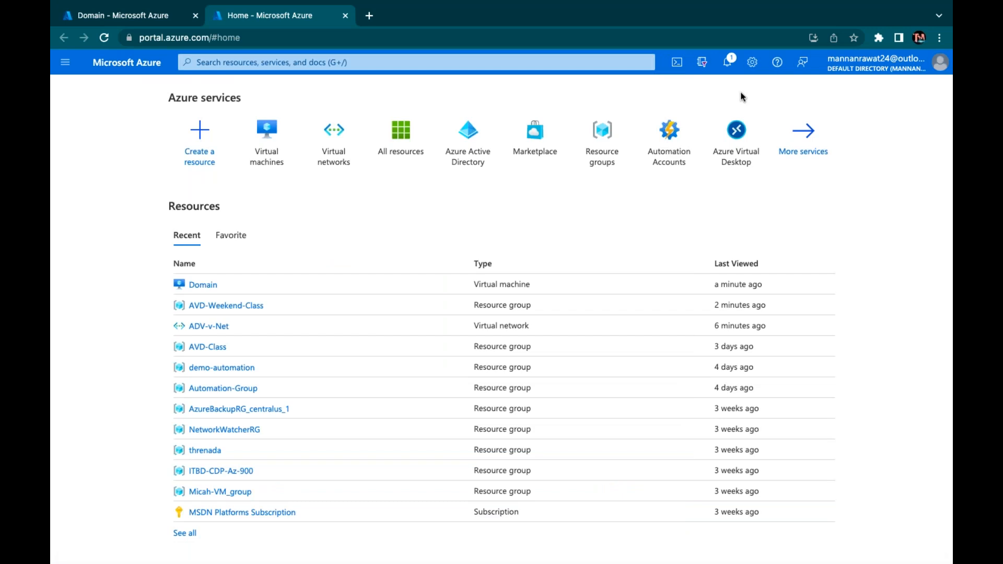
left_click(157, 15)
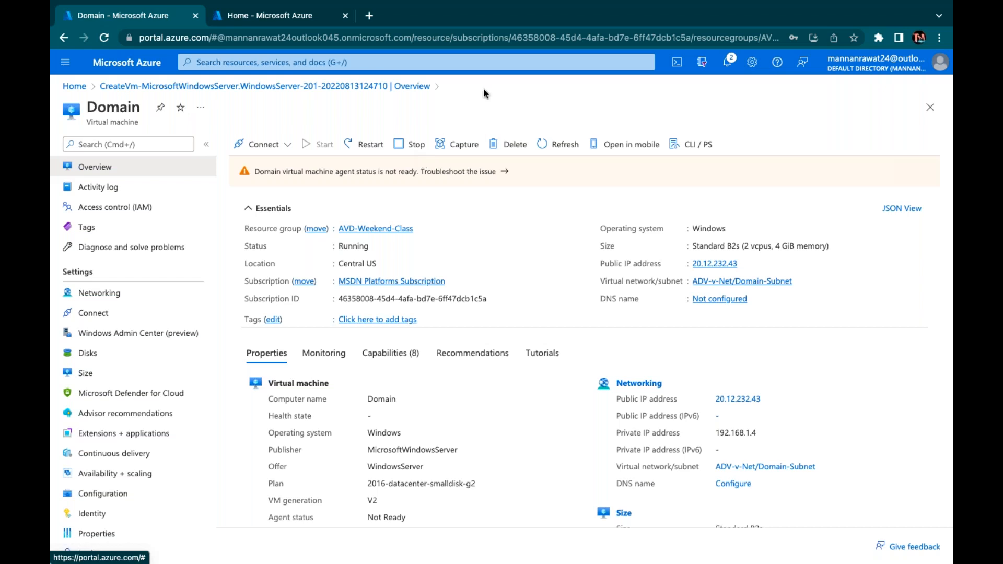
Download the Domain VM's RDP file for public IP 20.12.232.43 on port 3389
left_click(288, 142)
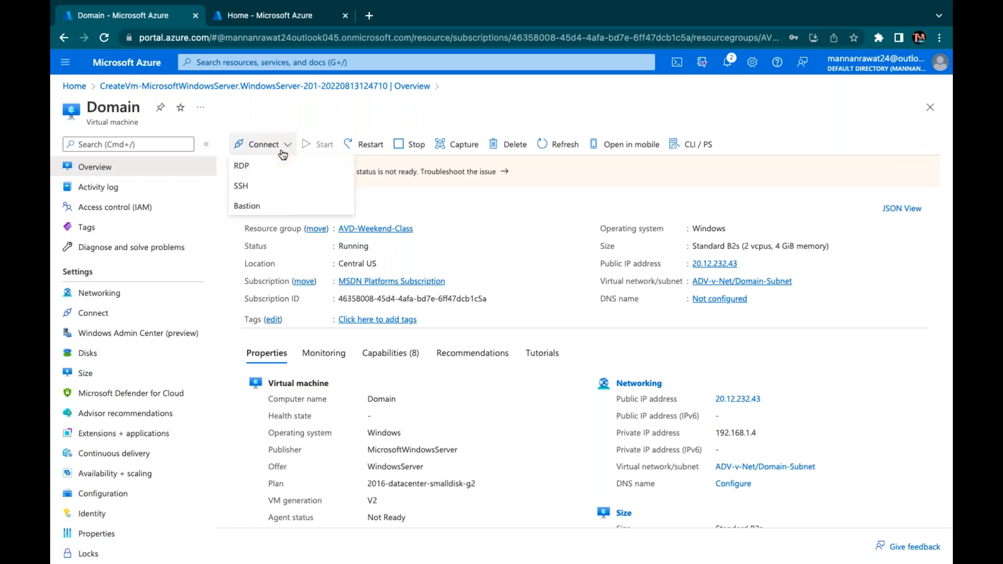
left_click(256, 172)
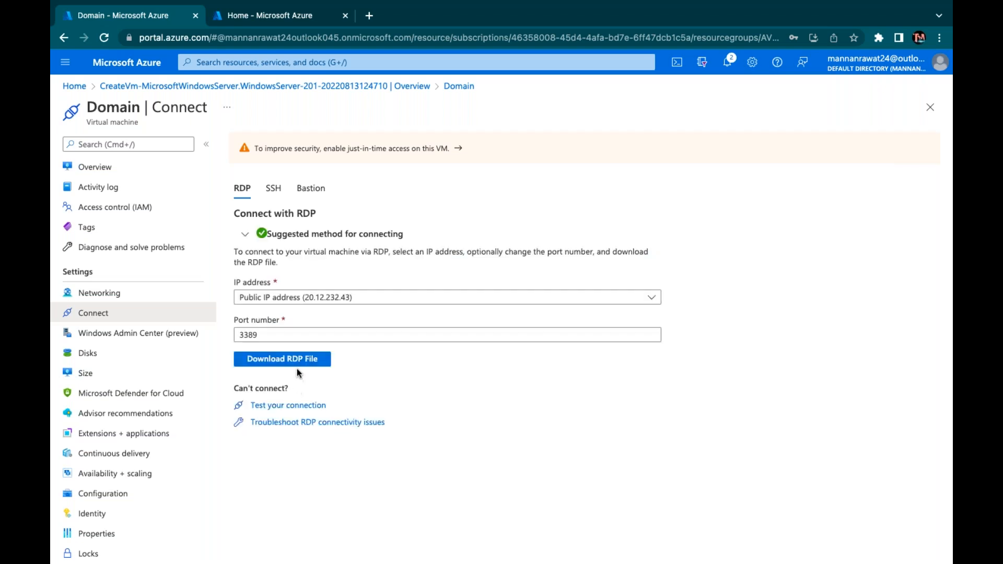
left_click(295, 360)
Open the RDP file, enter the admin credentials, accept the certificate warning, and maximise the window
left_click(308, 363)
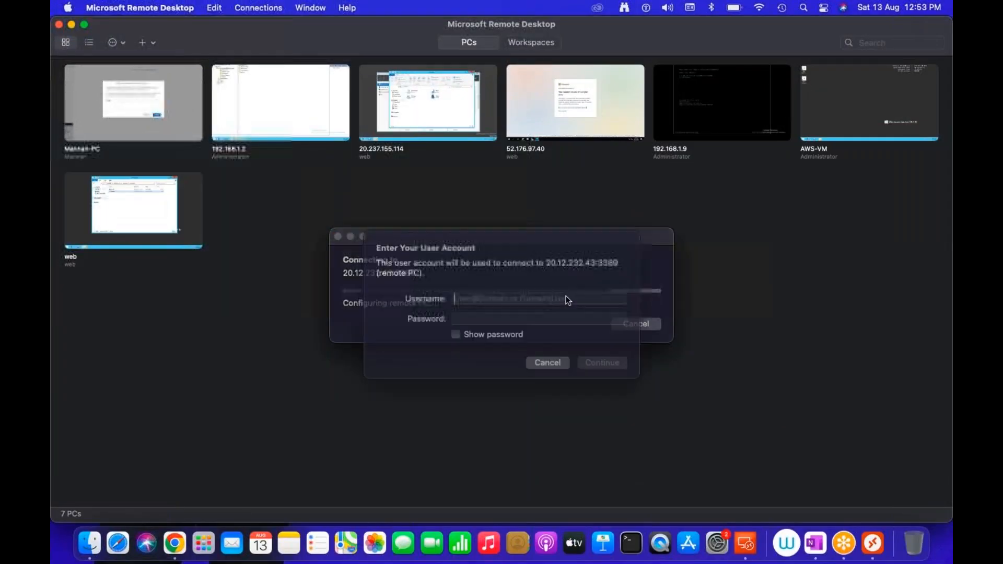
type("web")
key("Tab")
type("••••••••••••")
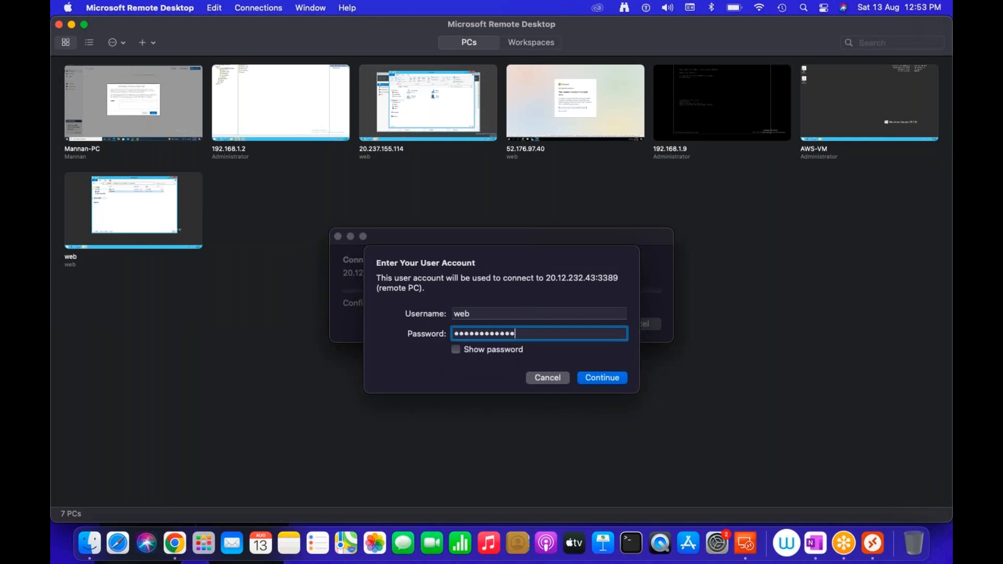
key("Return")
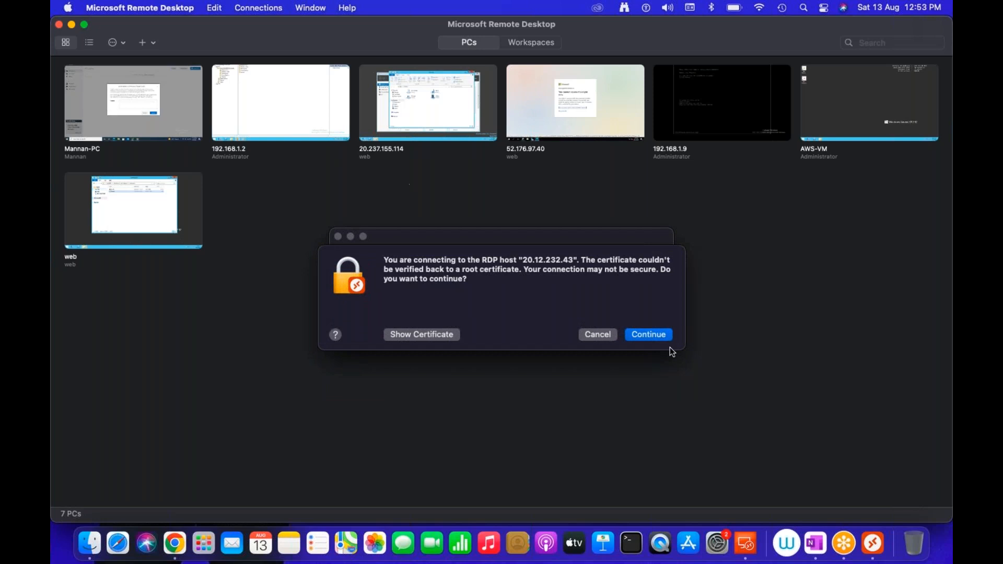
left_click(659, 335)
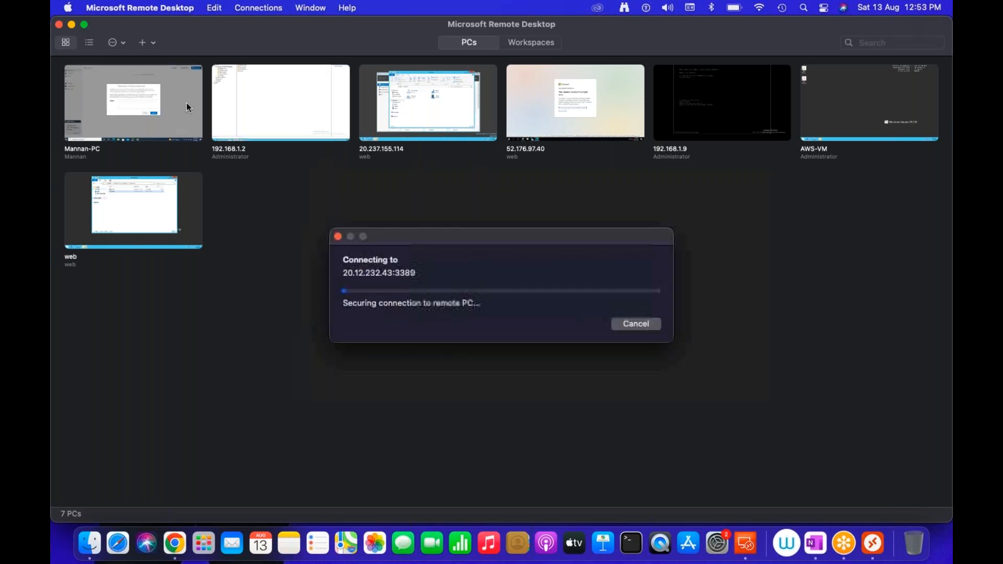
left_click(83, 31)
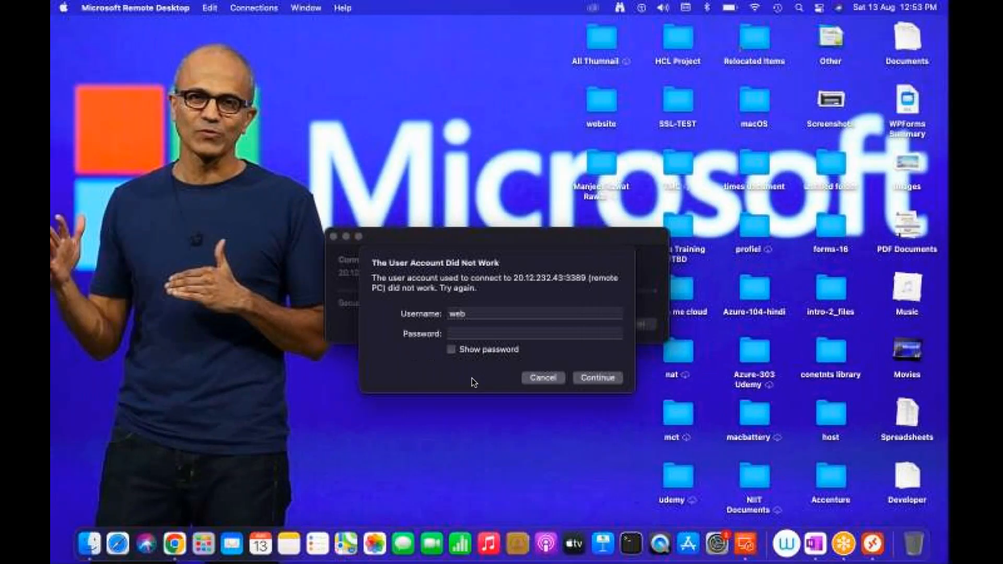
Retry sign-in with the corrected password and answer No to network discoverability
type("•••••••••••••")
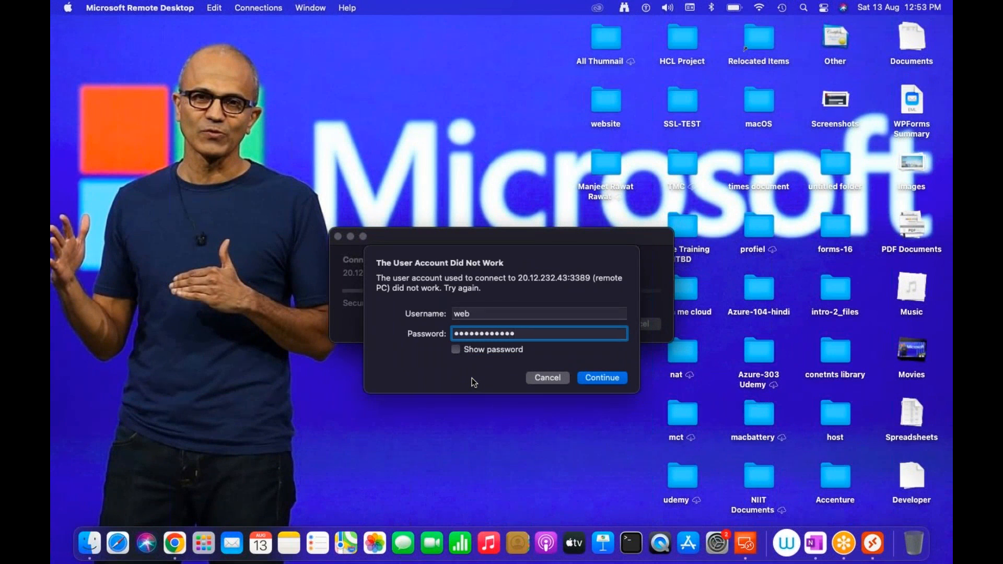
key("Return")
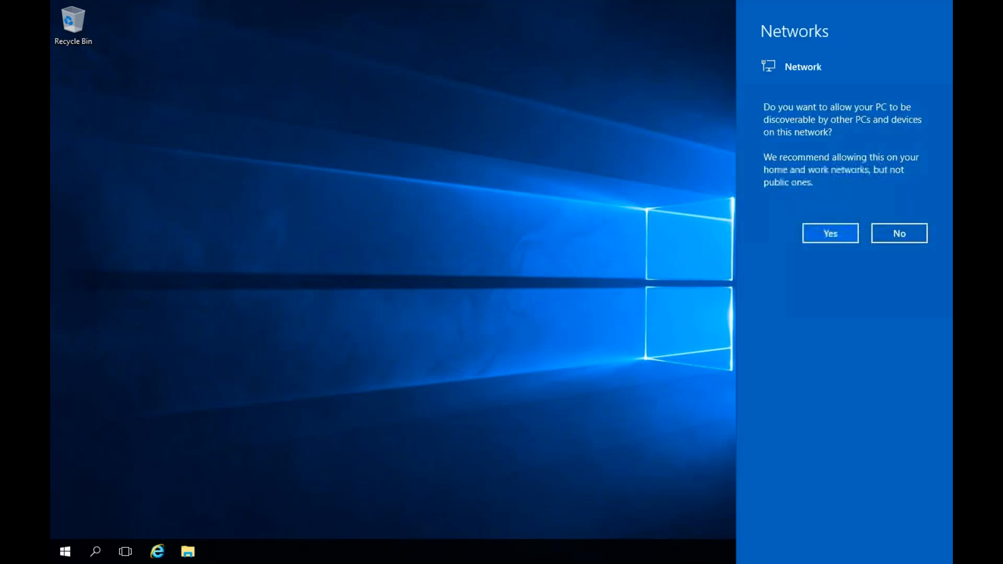
left_click(906, 226)
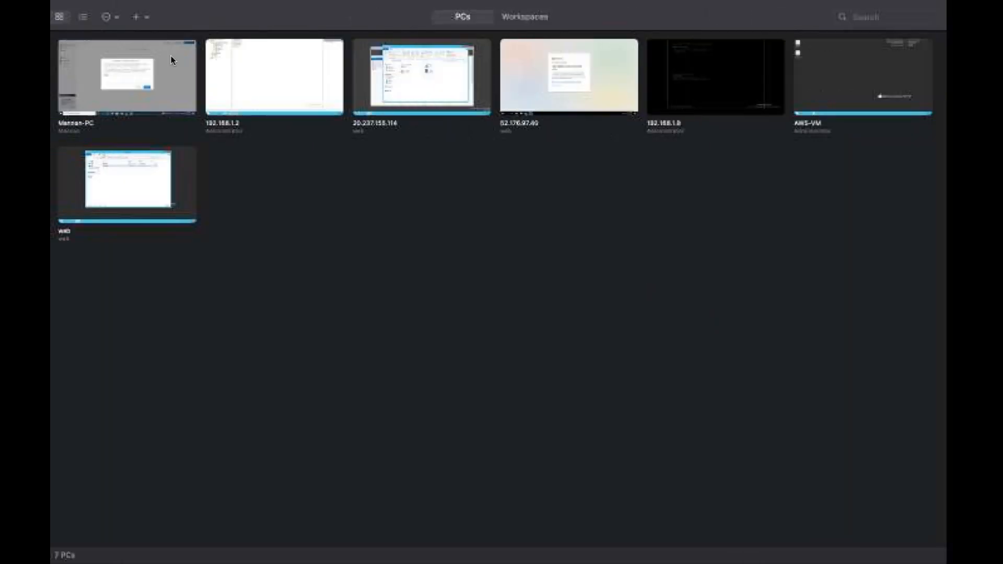
Close the Remote Desktop session and open the Domain VM's domain730 network interface from Networking
left_click(58, 21)
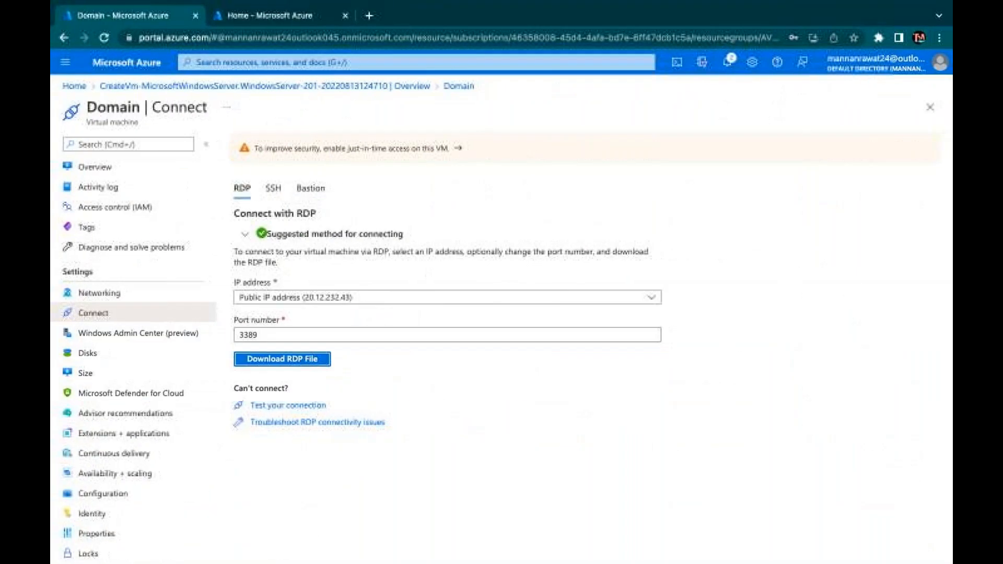
left_click(92, 169)
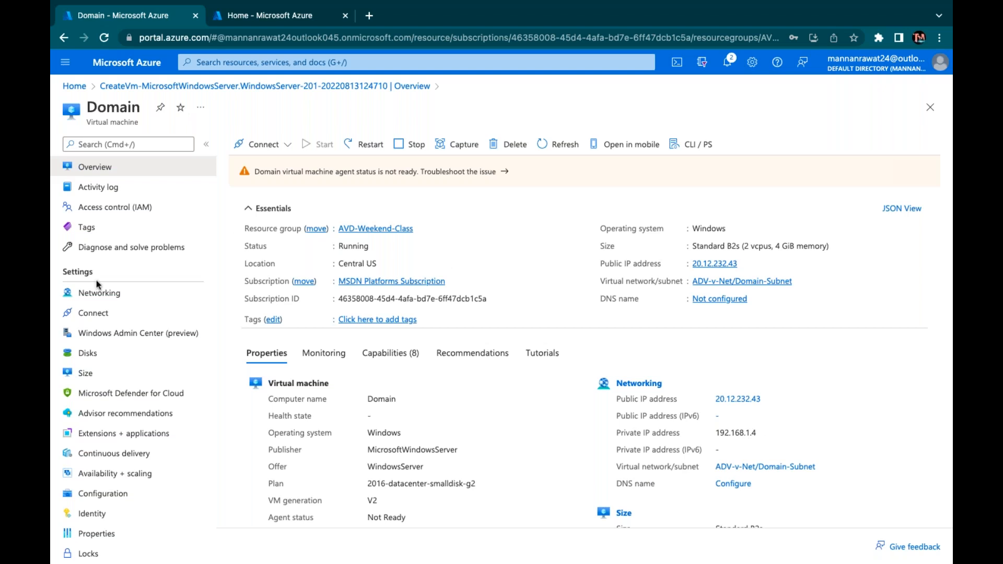
left_click(91, 299)
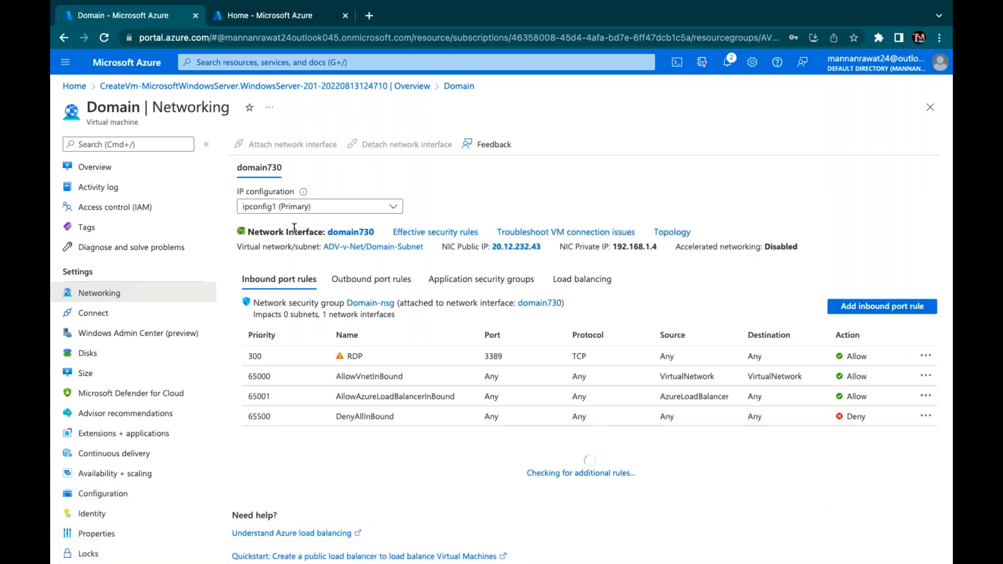
left_click(355, 233)
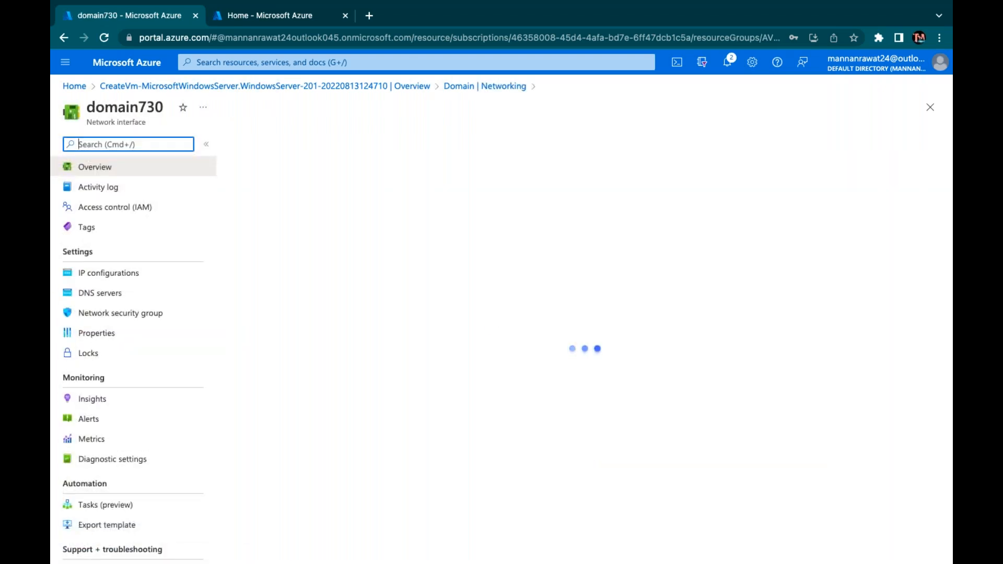
Save custom DNS servers 192.168.1.4 and 8.8.8.8 on domain730, then return to the Azure home page
left_click(105, 296)
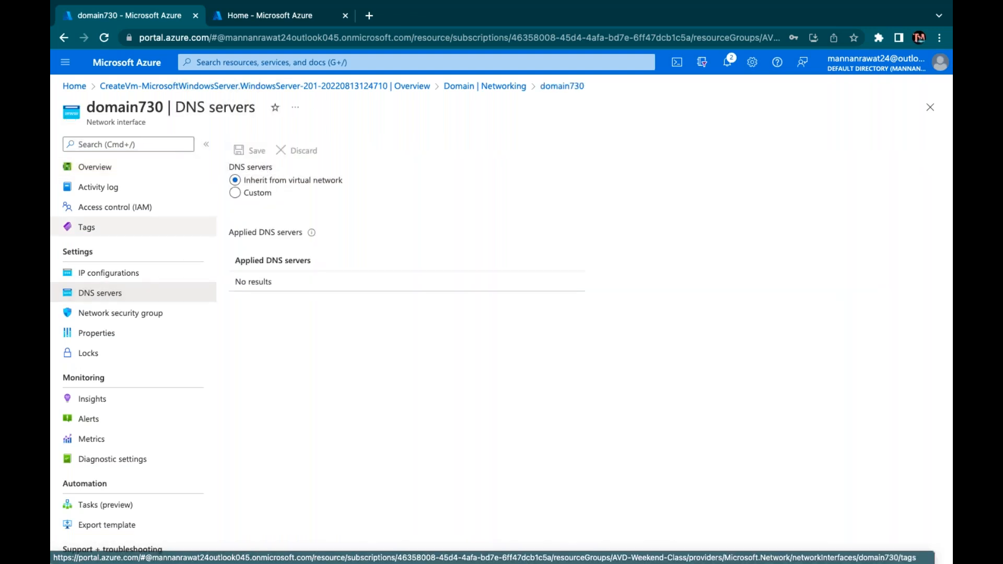
left_click(235, 194)
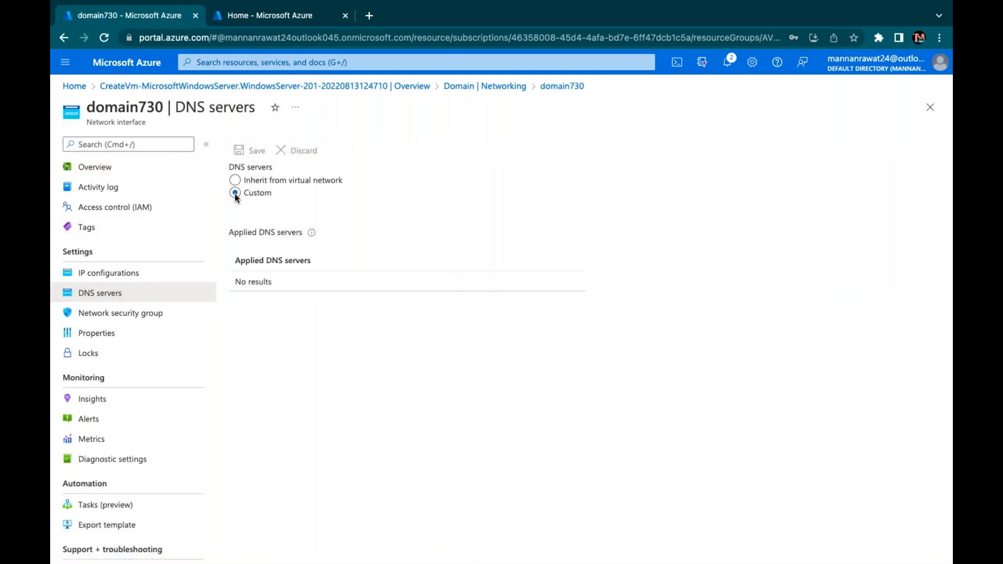
left_click(275, 297)
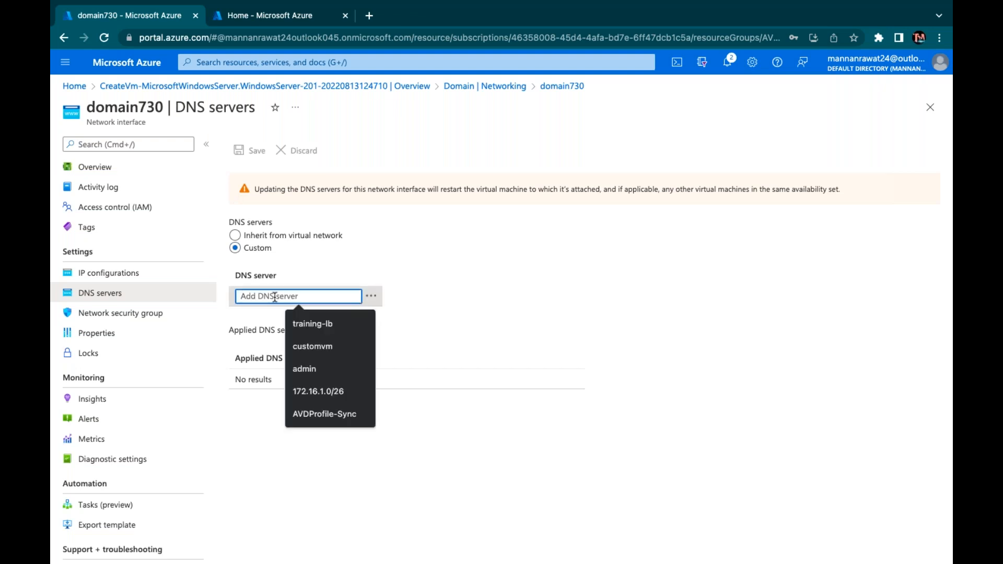
type("192.168.1.4")
key("Tab")
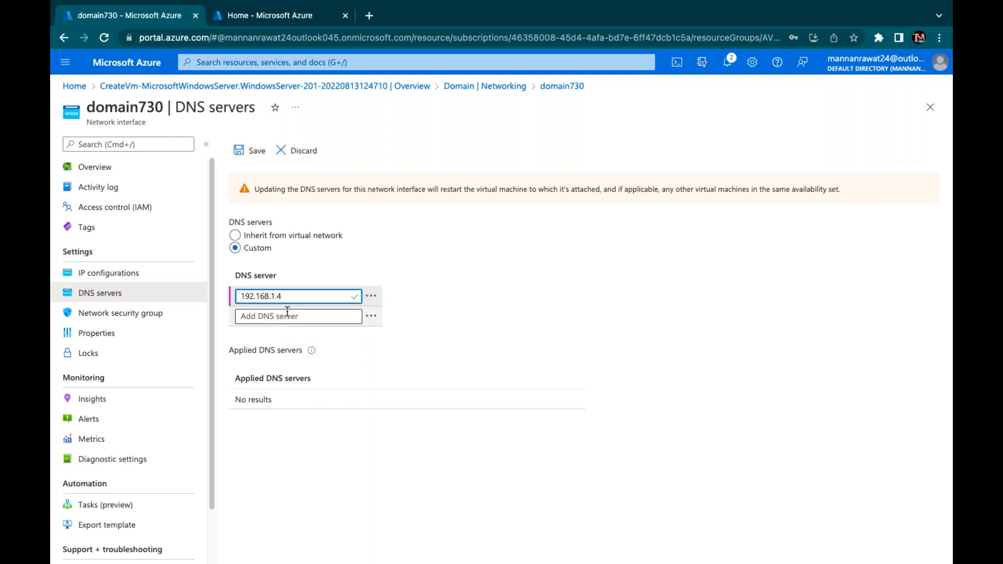
left_click(289, 318)
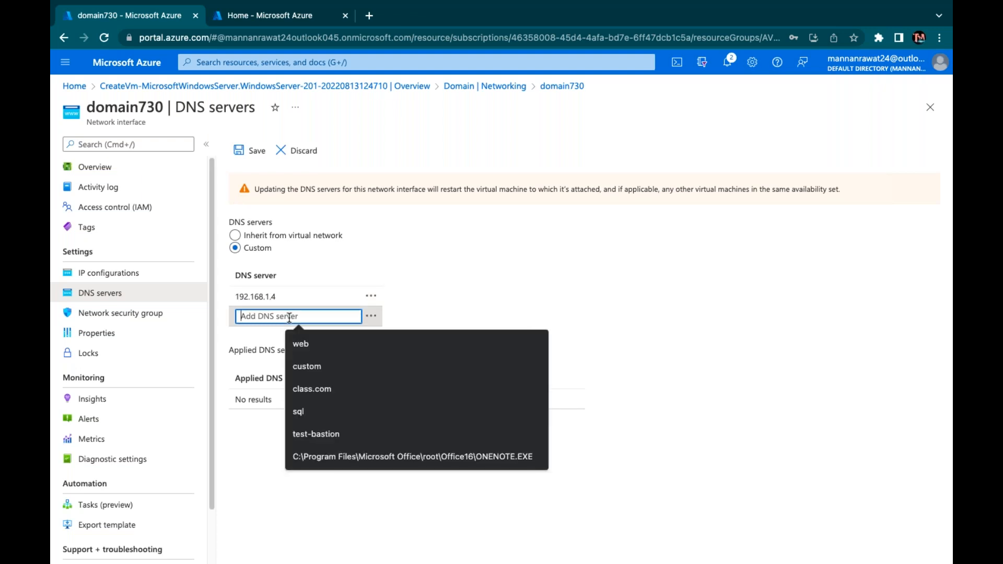
type("8.")
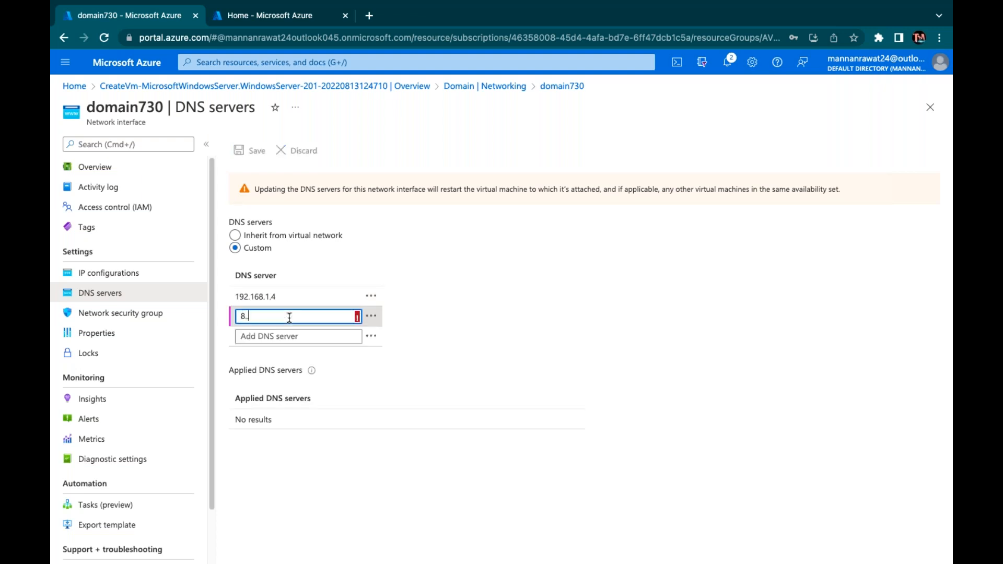
type("8.8.8")
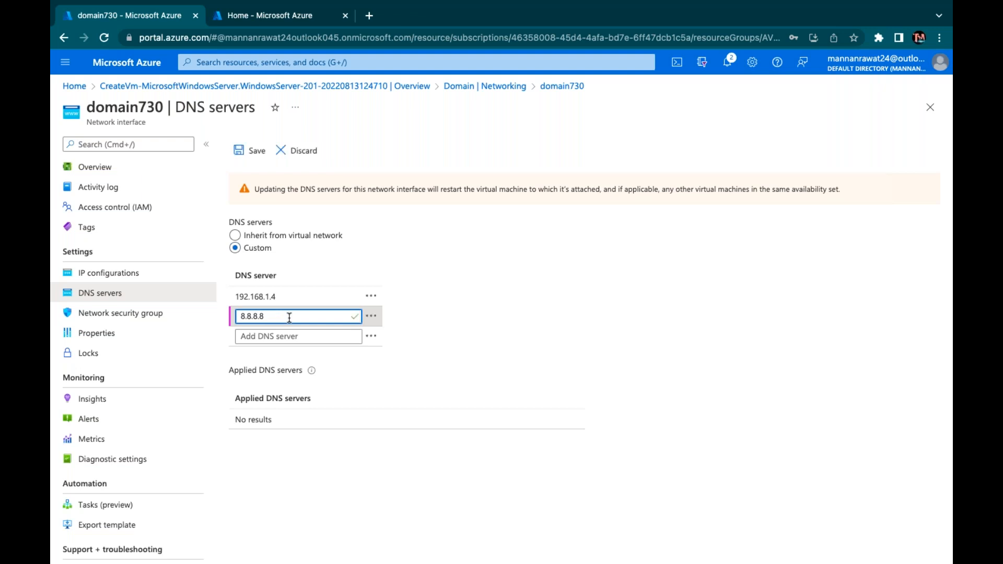
left_click(256, 151)
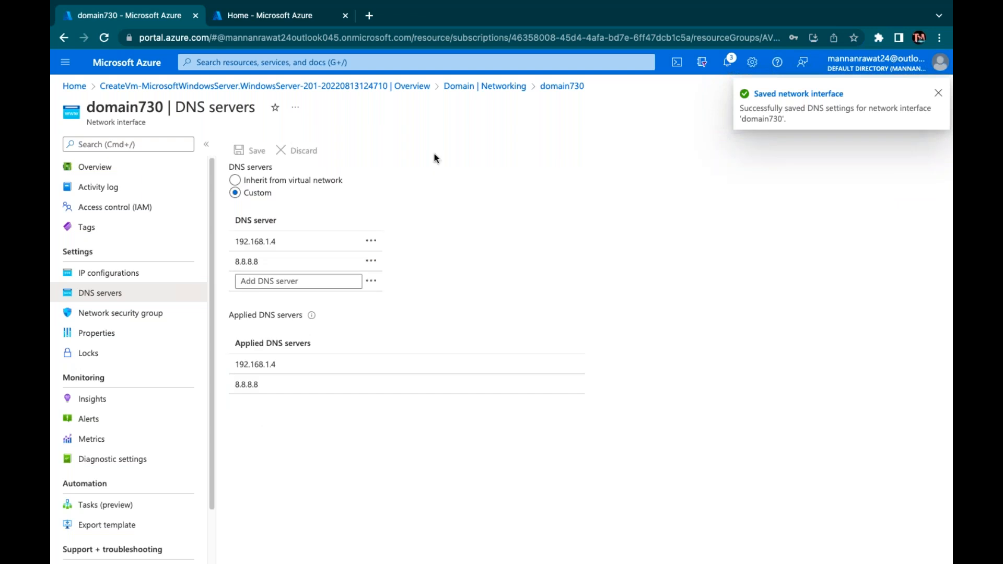
left_click(288, 21)
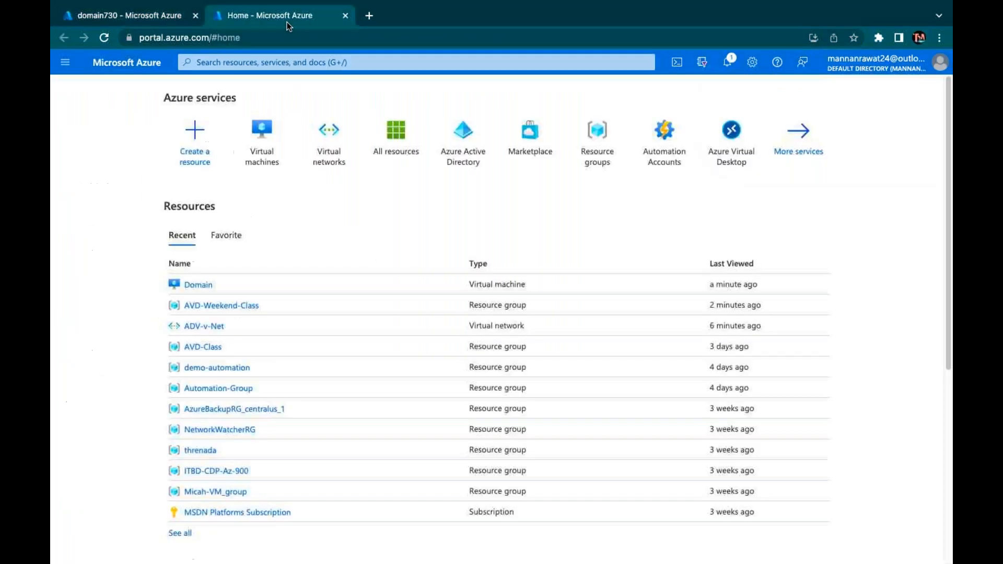
Give the ADV-v-Net virtual network custom DNS servers 192.168.1.4 and 8.8.8.8 and save
left_click(335, 165)
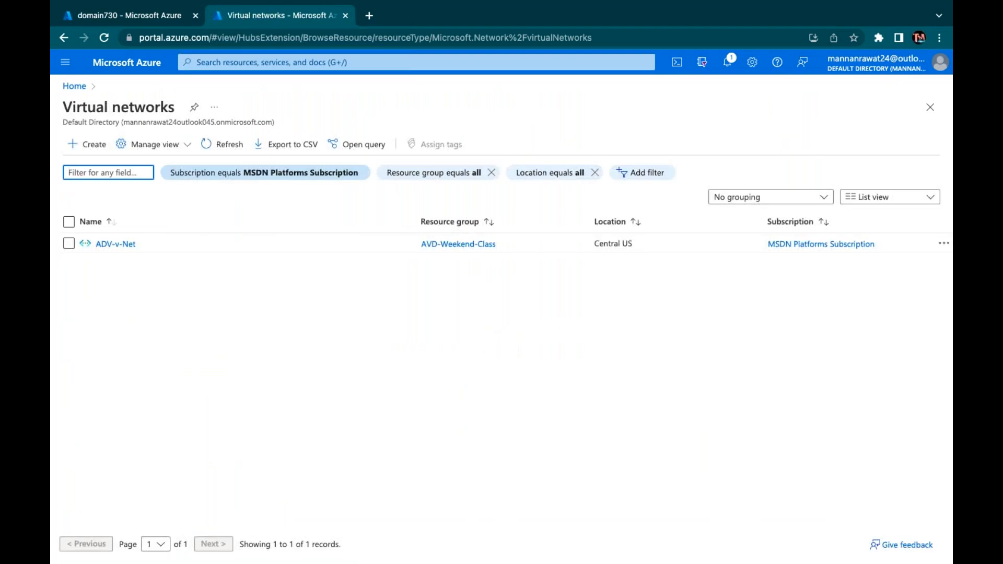
left_click(121, 245)
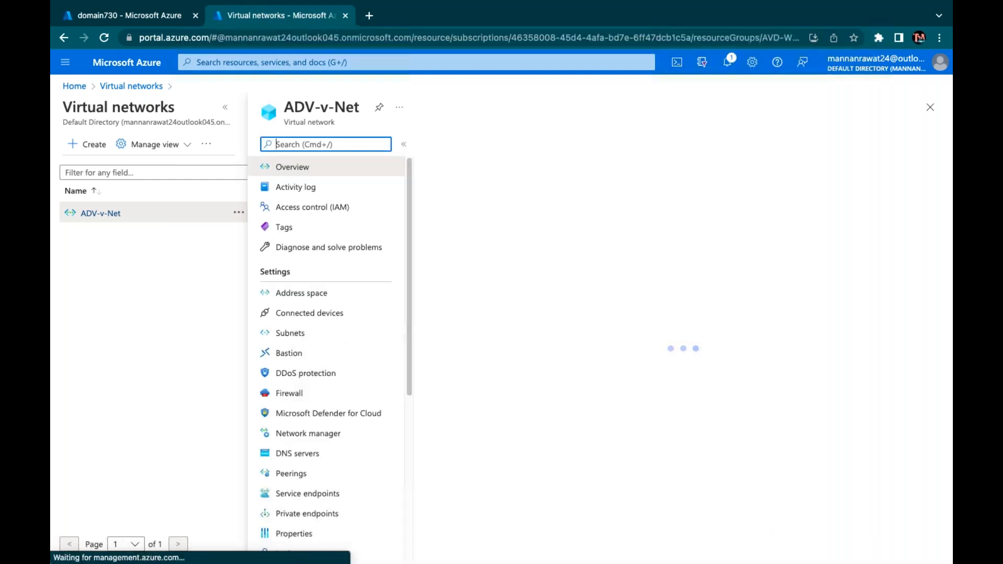
left_click(295, 455)
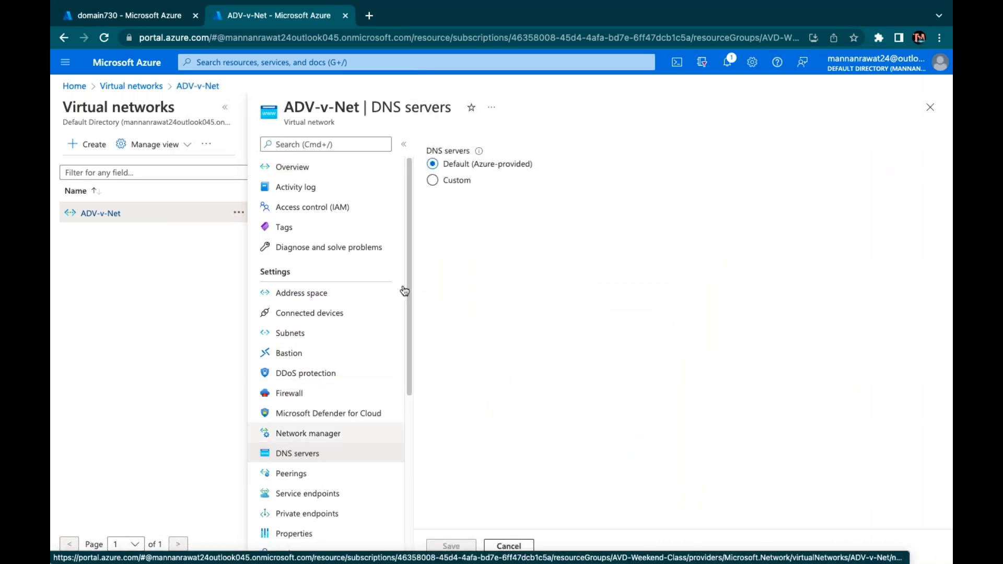
left_click(449, 181)
left_click(459, 289)
type("192.1")
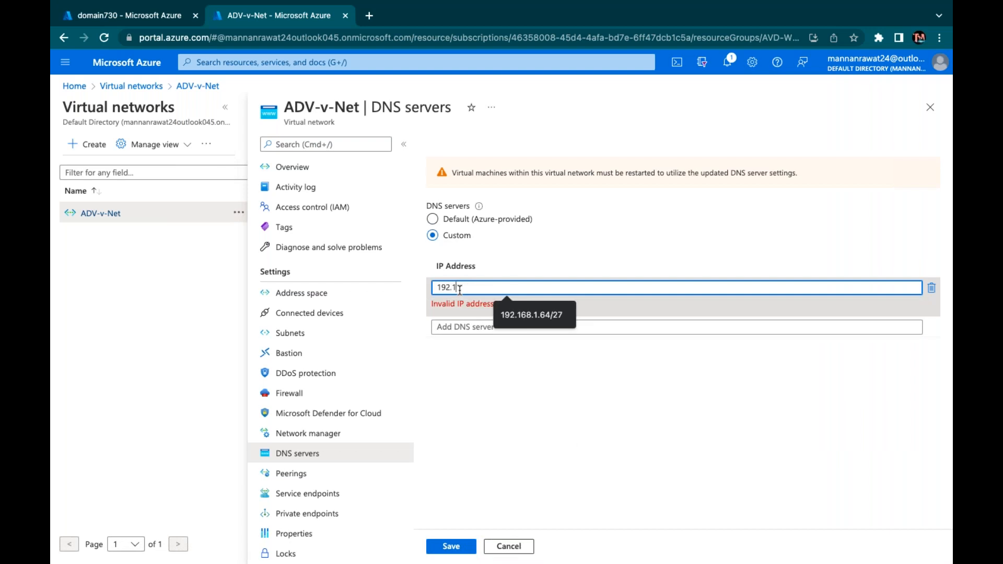
type("68.1.4")
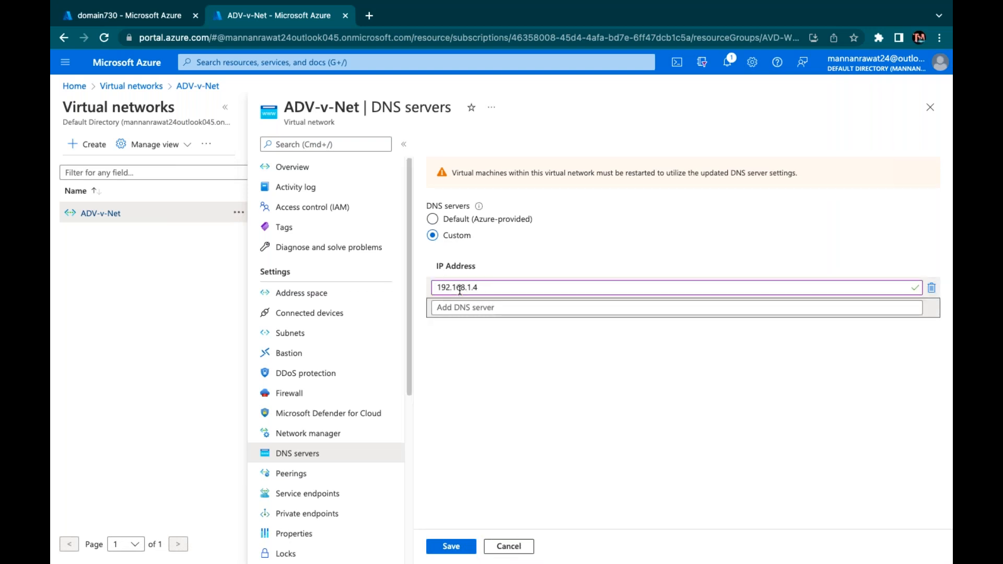
left_click(493, 308)
type("8.8.8.8")
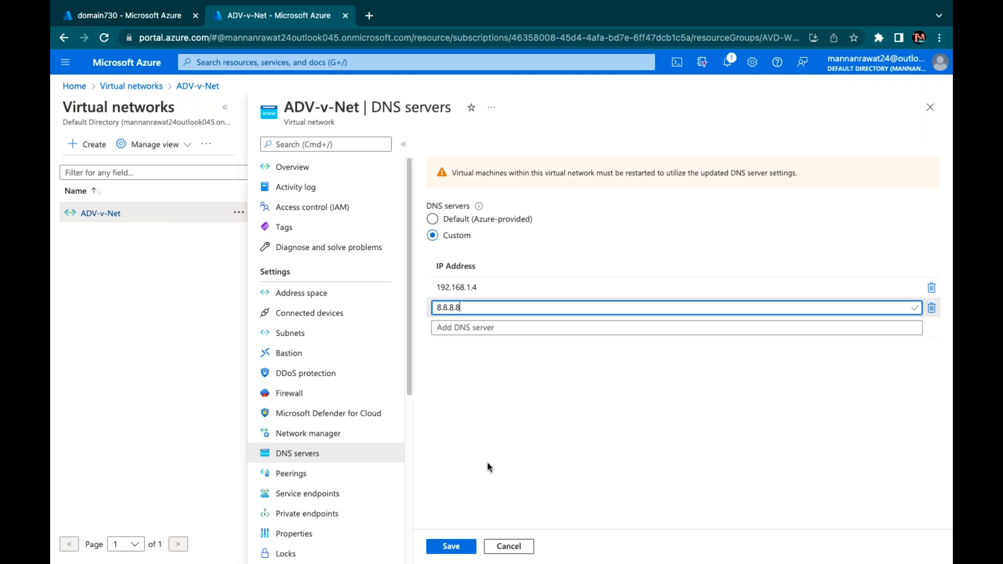
left_click(451, 546)
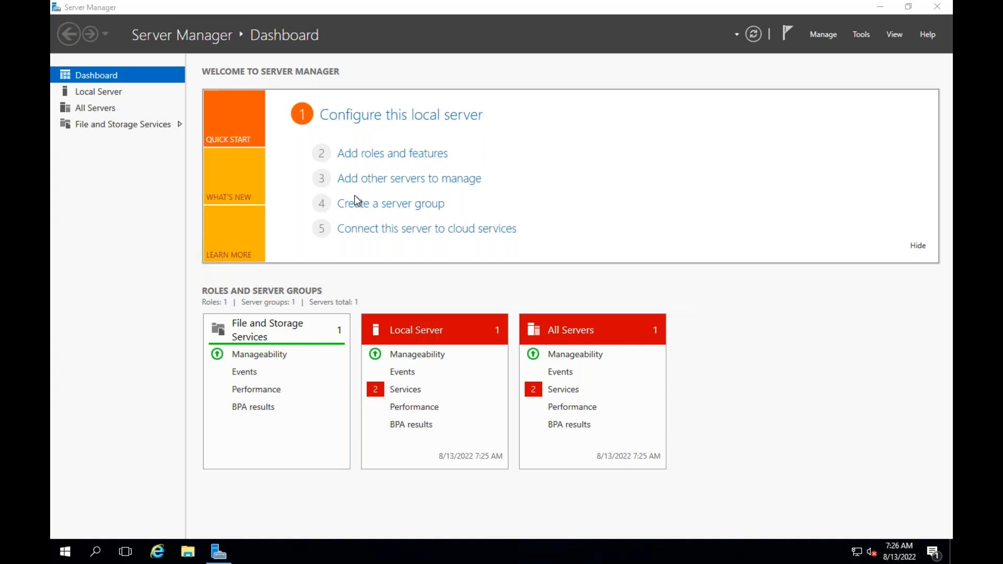
Run Add Roles and Features with role-based install on the Domain server, selecting Active Directory Domain Services plus management features, and install
left_click(393, 153)
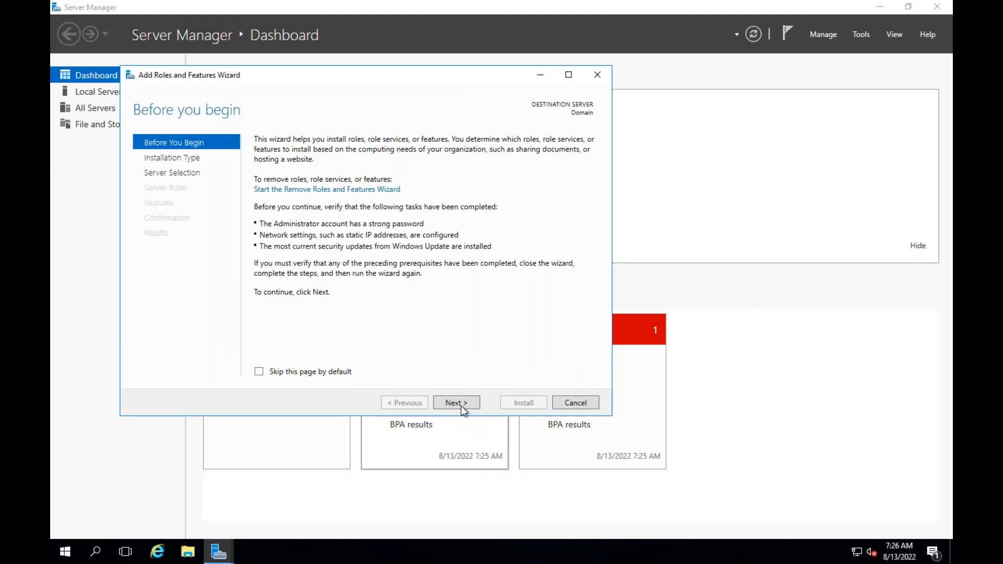
left_click(456, 402)
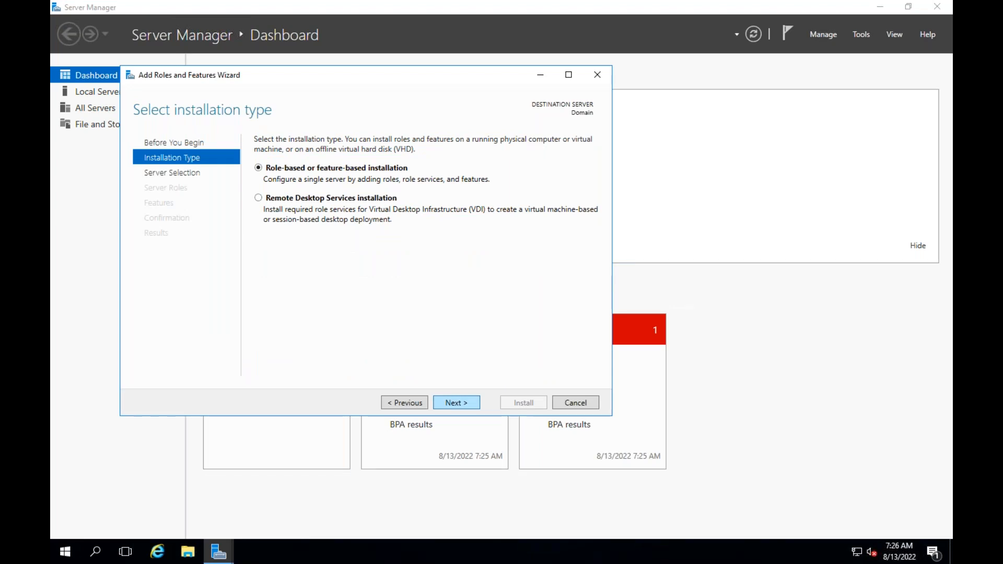
left_click(456, 402)
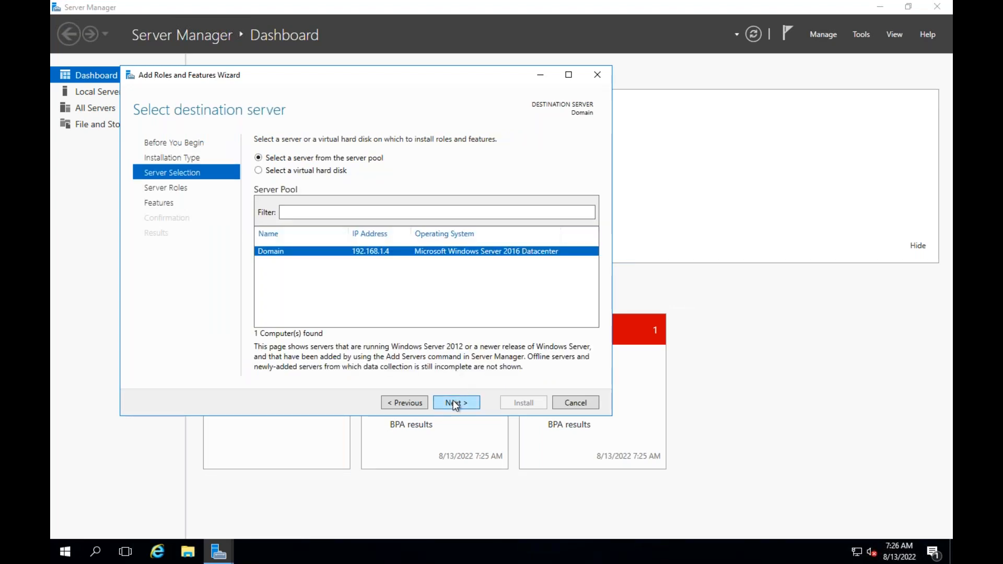
left_click(456, 403)
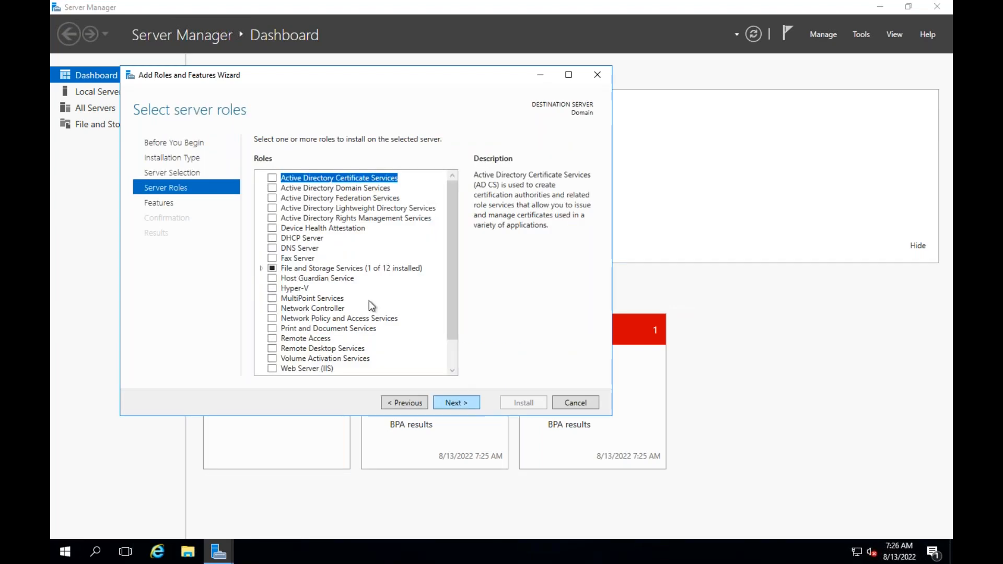
left_click(272, 189)
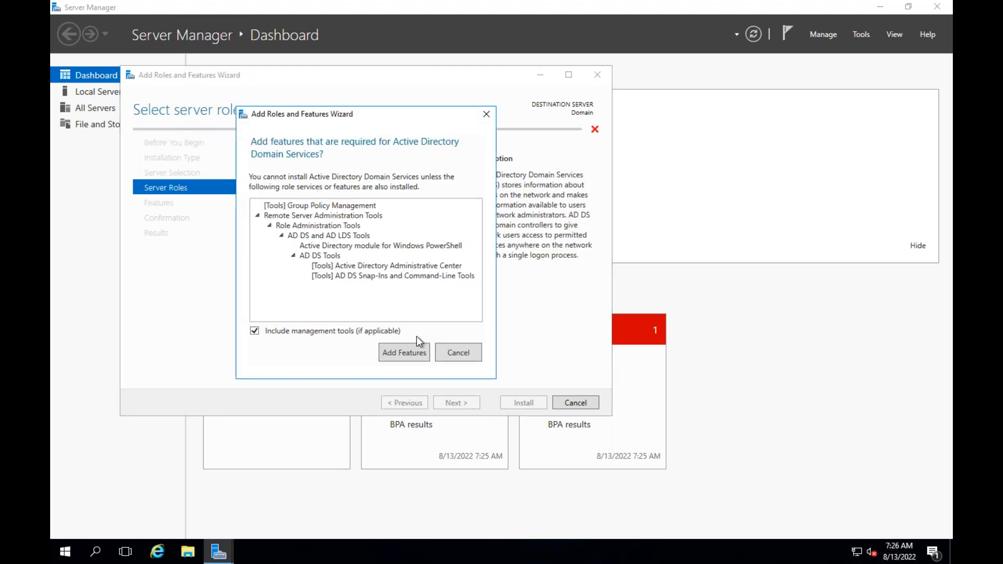
left_click(411, 353)
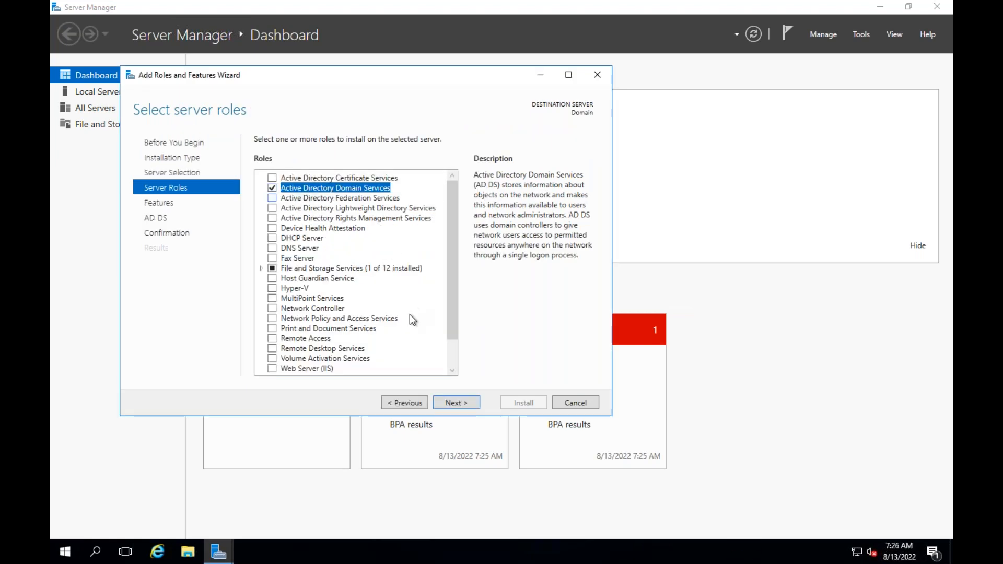
left_click(463, 405)
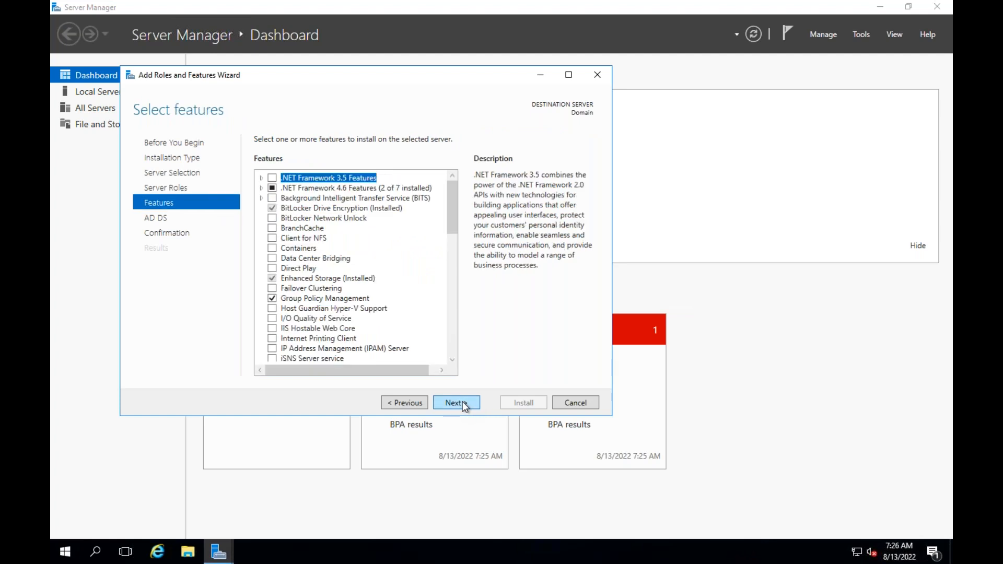
left_click(463, 405)
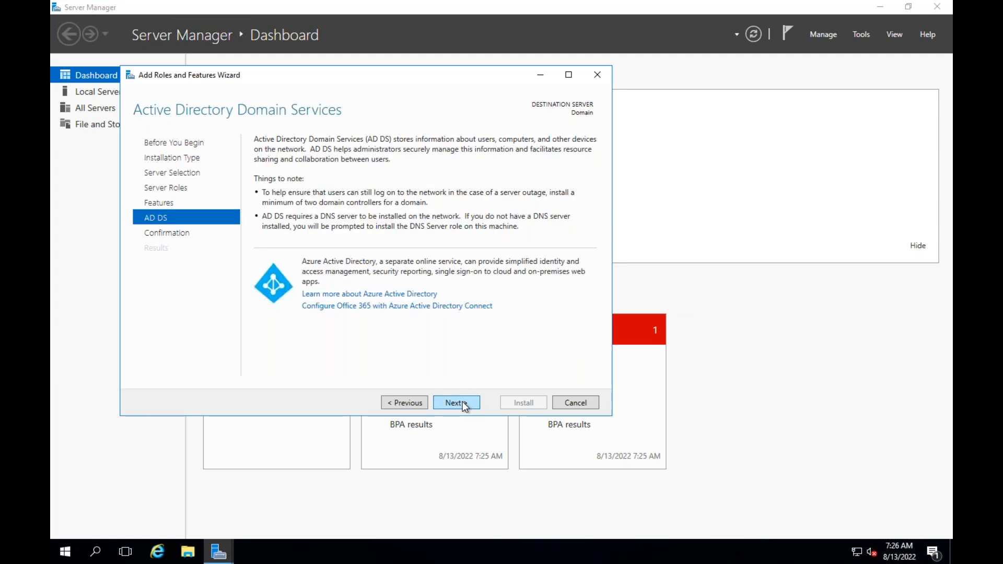
left_click(464, 405)
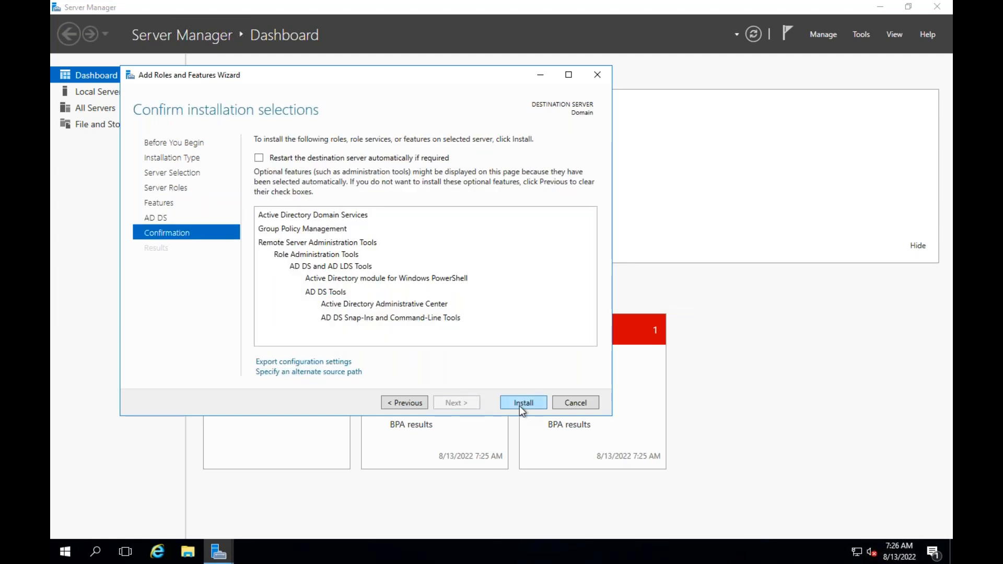
left_click(519, 406)
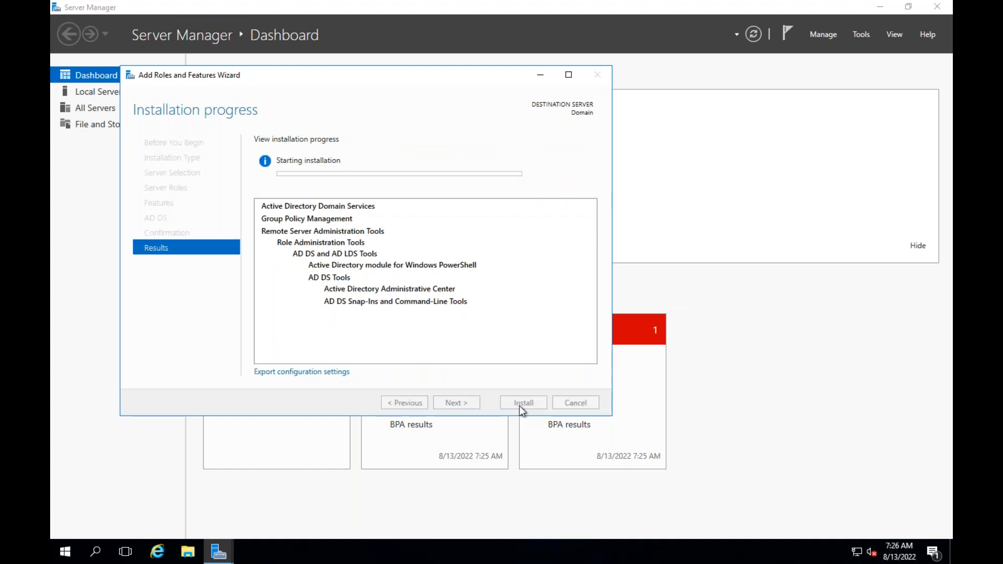
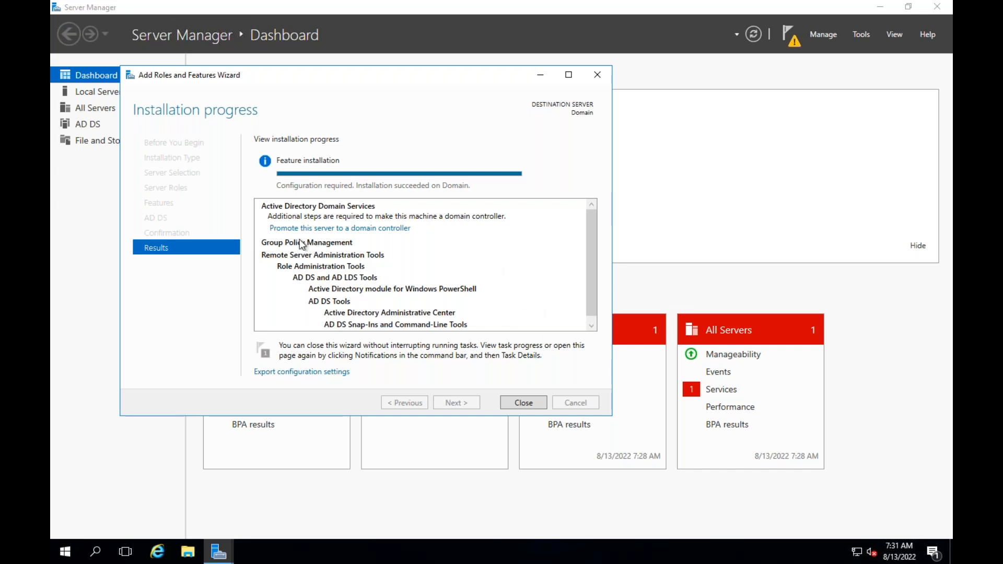
From the AD DS post-install results, promote this server to a domain controller
left_click(365, 230)
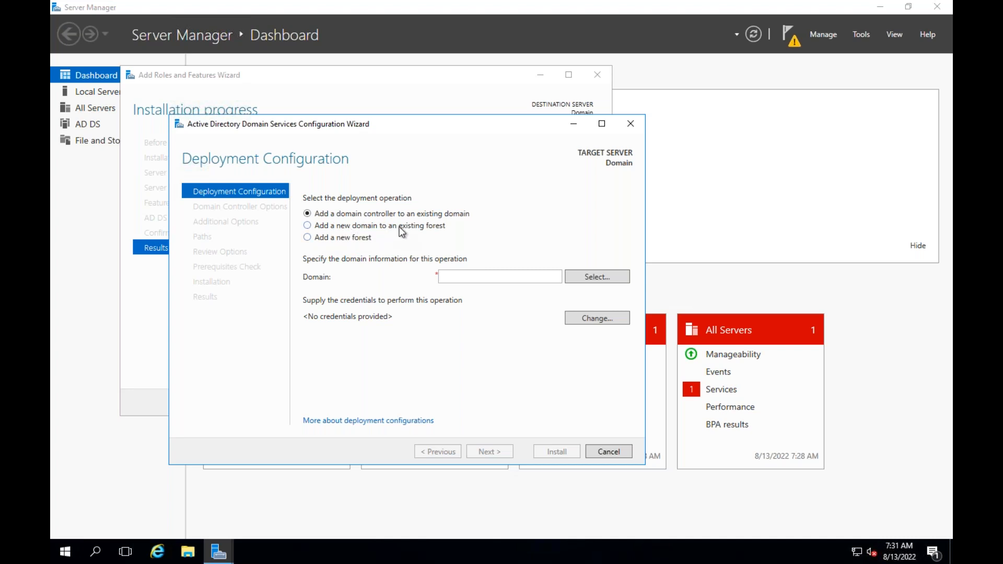
Choose 'Add a new forest' with root domain name cloudkaksha.in
left_click(335, 238)
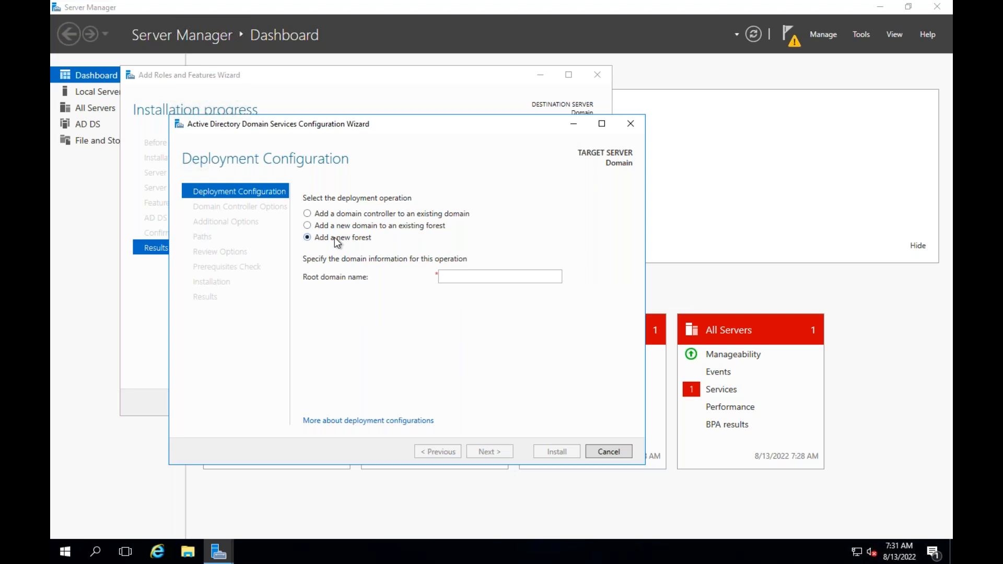
left_click(472, 277)
type("cloudkaksha.in")
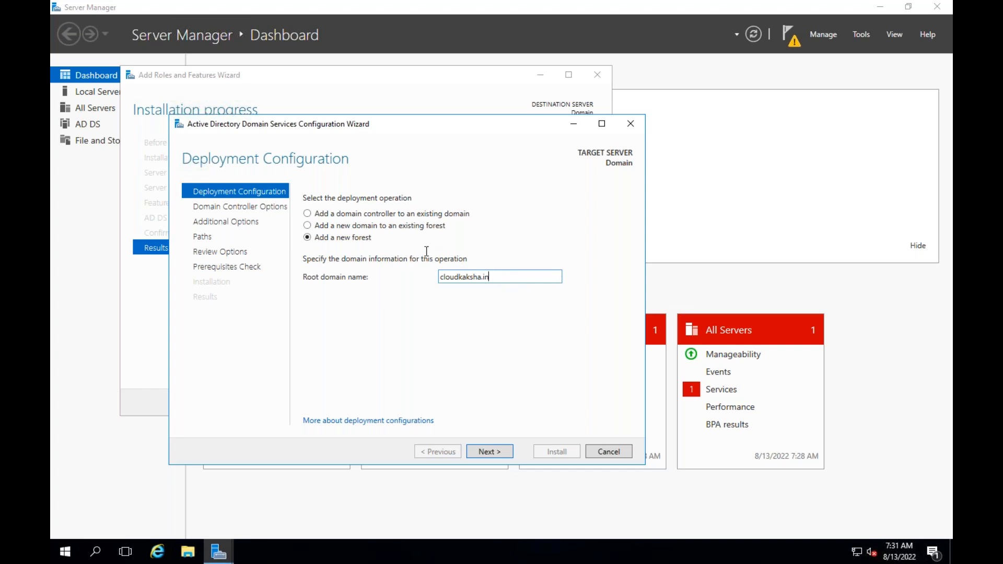
key("ctrl+a")
left_click(565, 364)
Enter and confirm the DSRM password, then continue past DNS Options to Additional Options
left_click(497, 453)
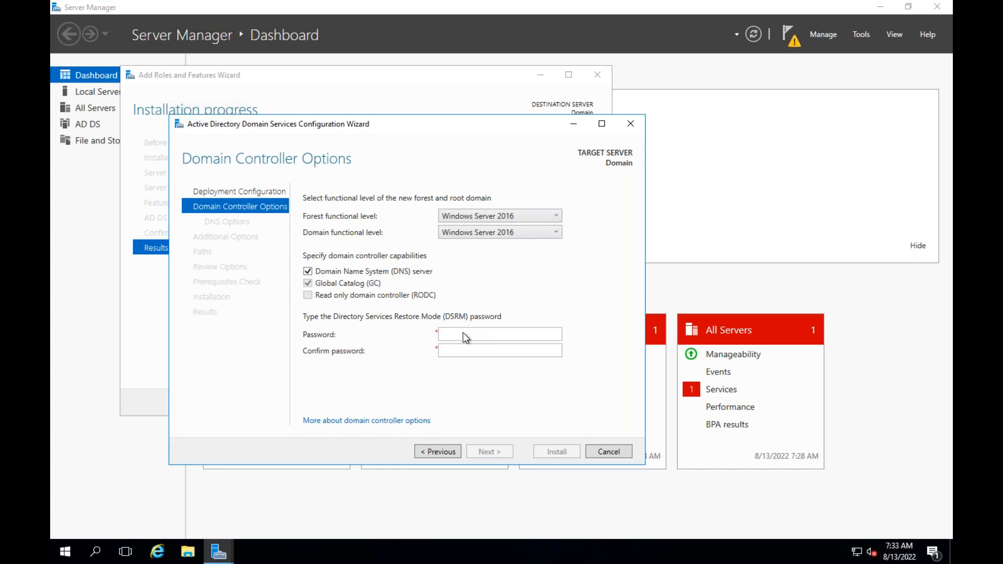
left_click(458, 335)
type("P")
key("Tab")
type("1")
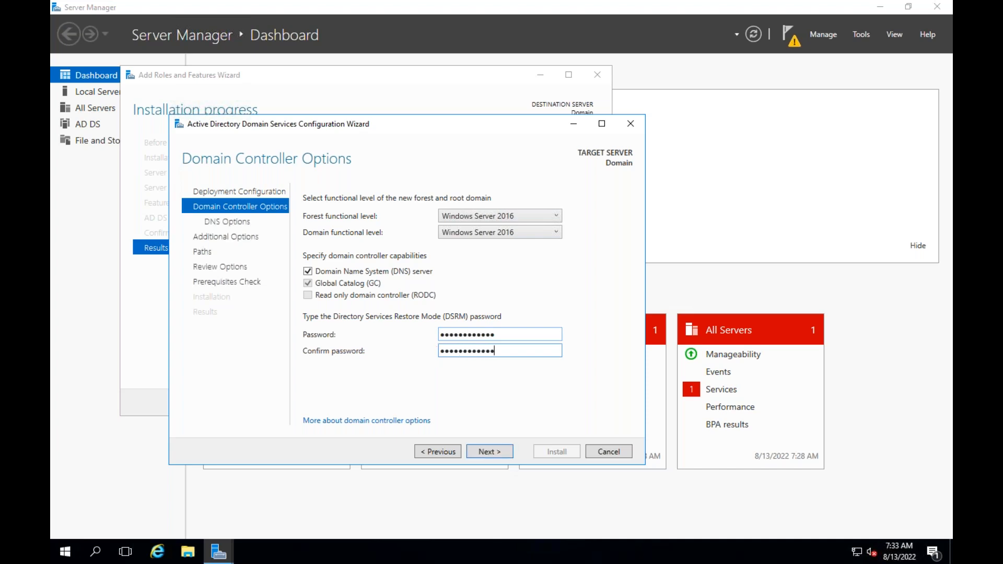
left_click(490, 452)
left_click(492, 452)
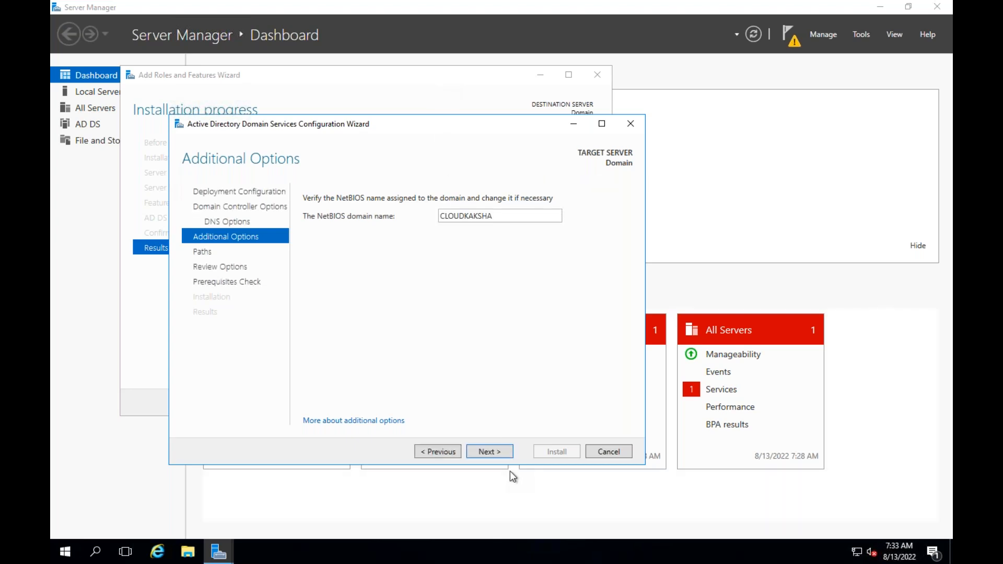
Accept NetBIOS name CLOUDKAKSHA, default paths and review settings to run prerequisite checks
left_click(490, 451)
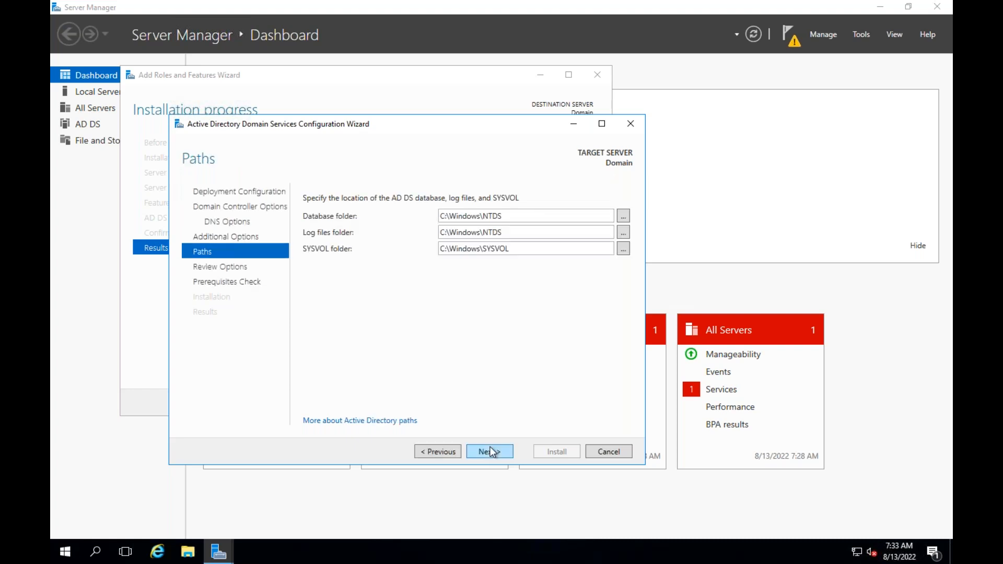
left_click(492, 451)
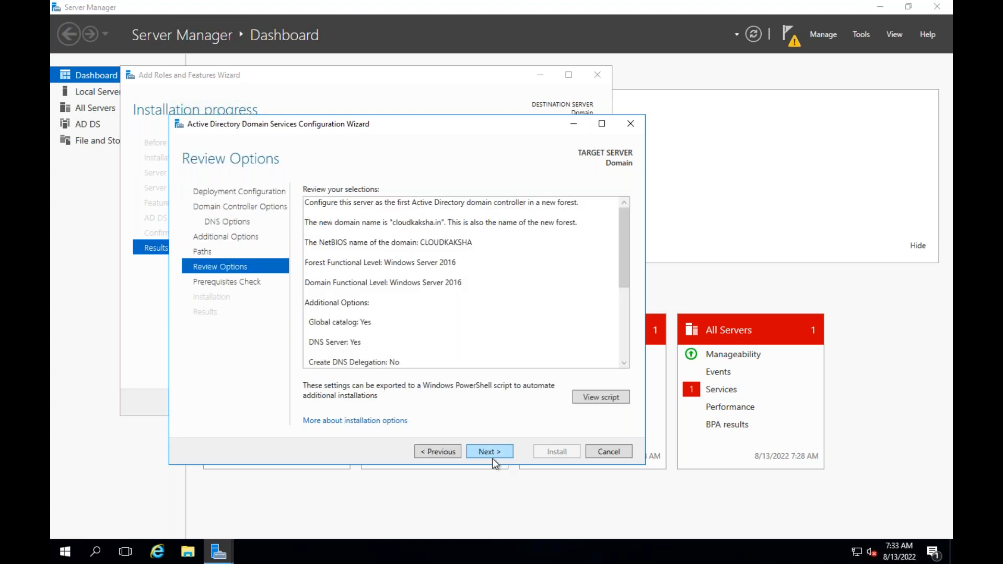
left_click(494, 451)
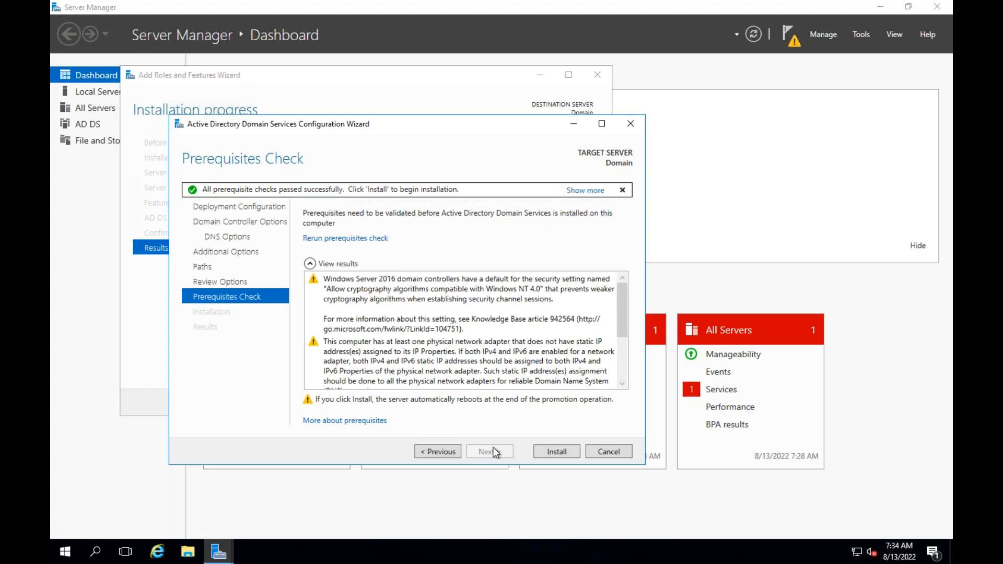
Launch the AD DS installation from the Prerequisites Check page
left_click(557, 452)
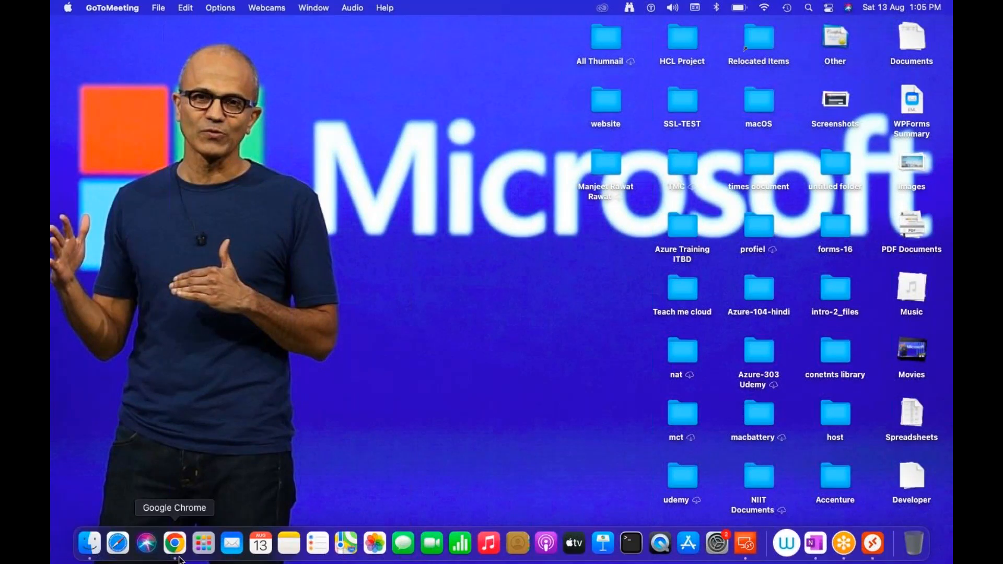
Open godaddy.com in a new Chrome tab and go to My Products' Domains list
left_click(175, 543)
left_click(368, 20)
type("go")
key("Return")
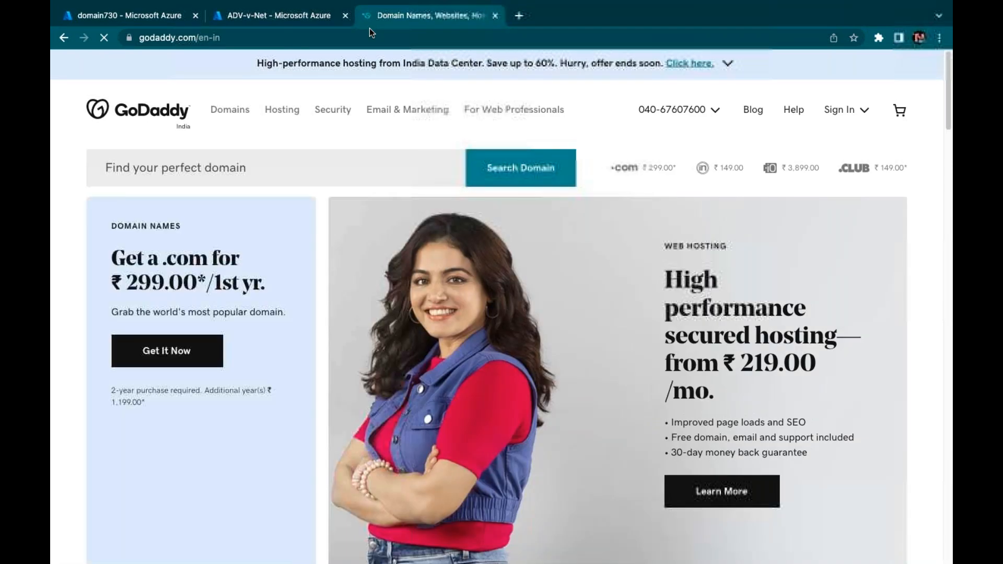
left_click(843, 110)
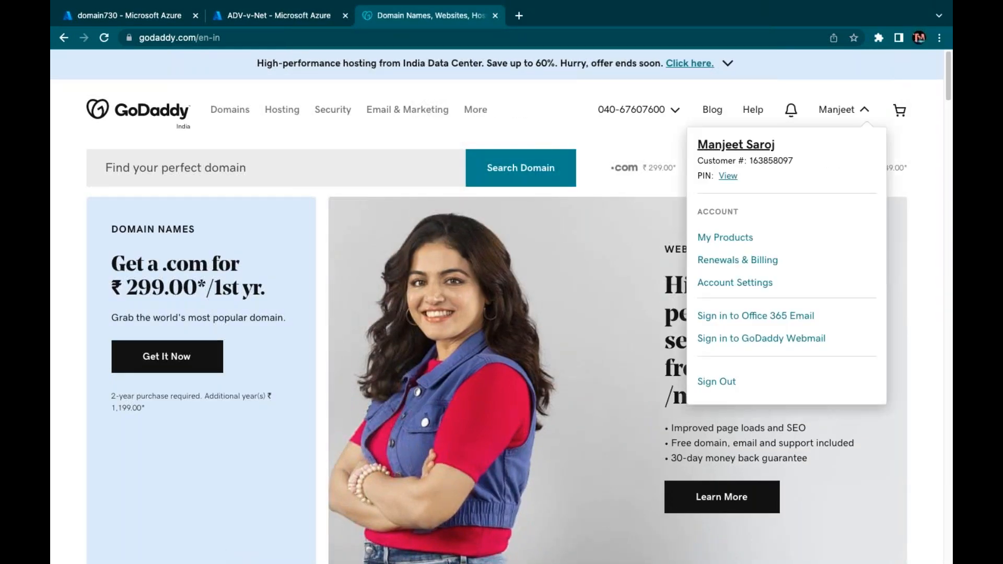
left_click(725, 238)
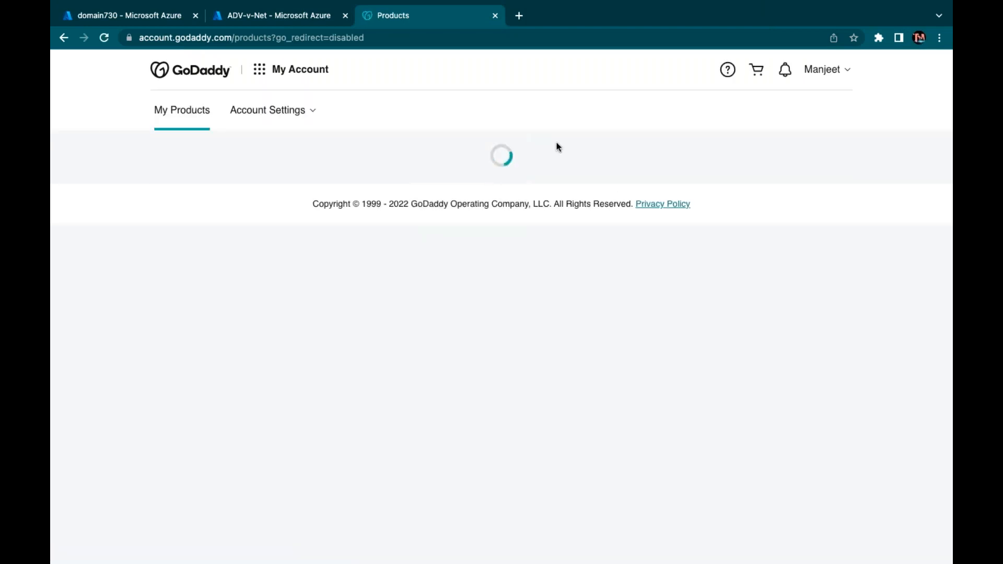
scroll(391, 349, "down", 3)
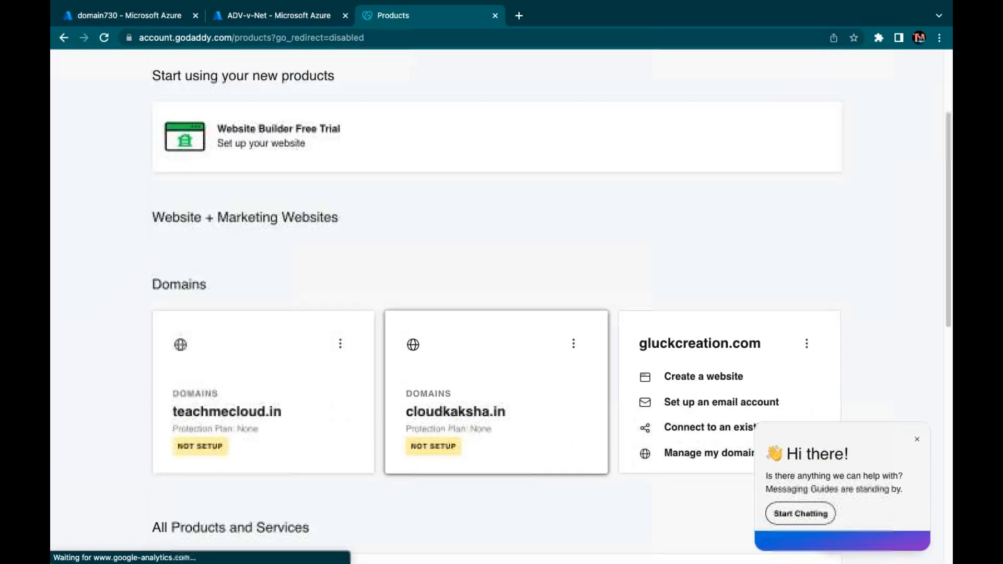
scroll(292, 351, "down", 5)
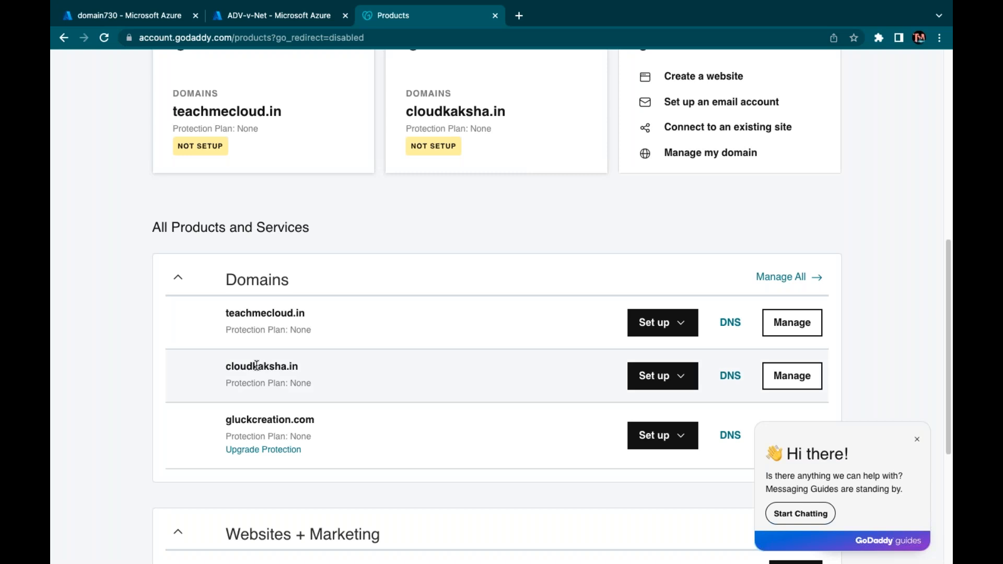
key("ctrl+Right")
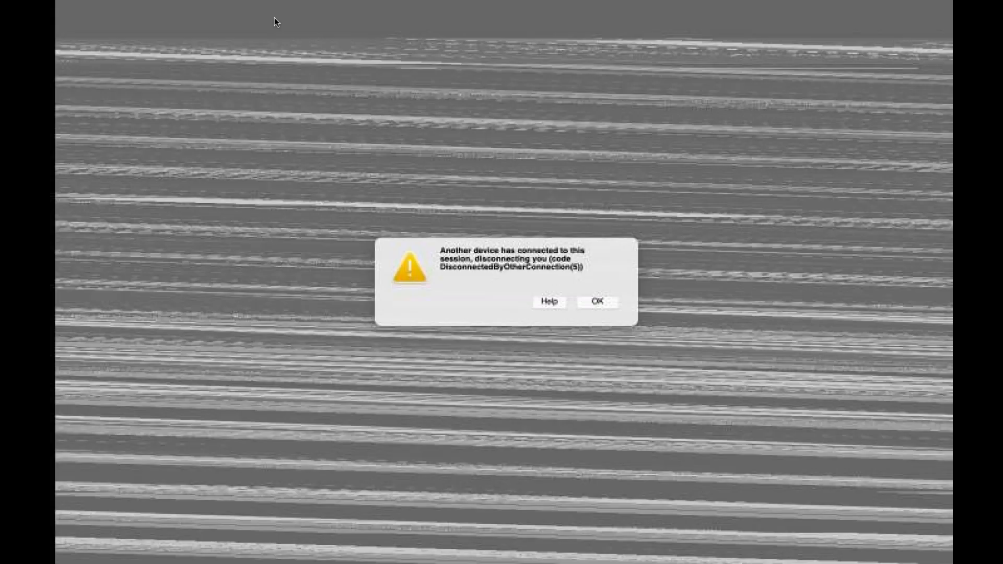
key("ctrl+Left")
key("ctrl+Left")
key("ctrl+Right")
key("ctrl+Right")
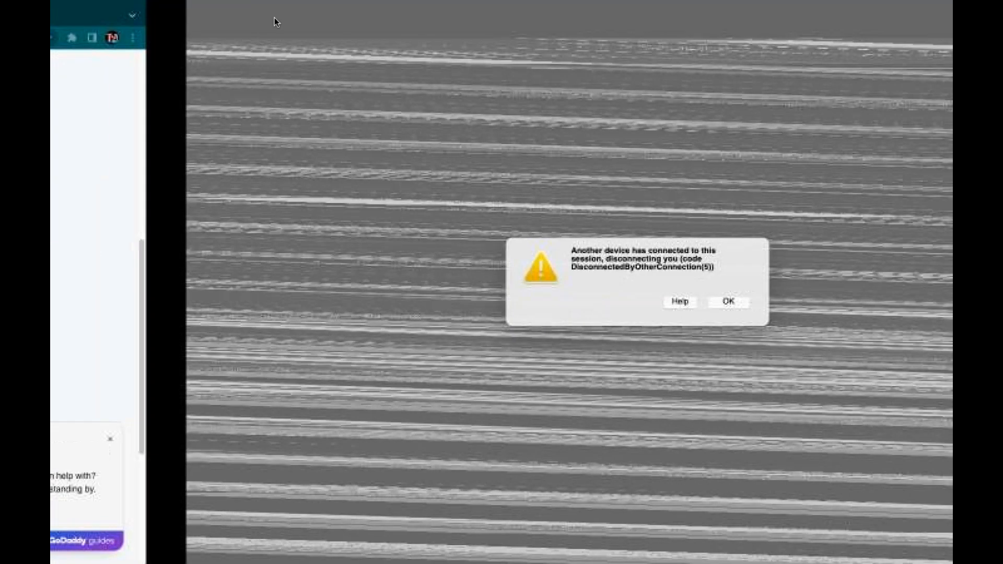
left_click(591, 305)
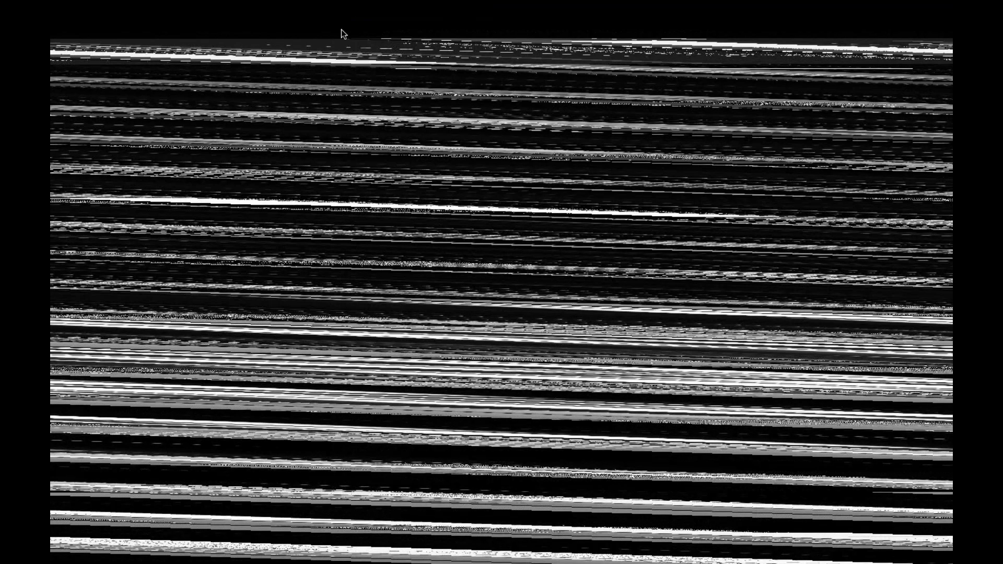
key("ctrl+Right")
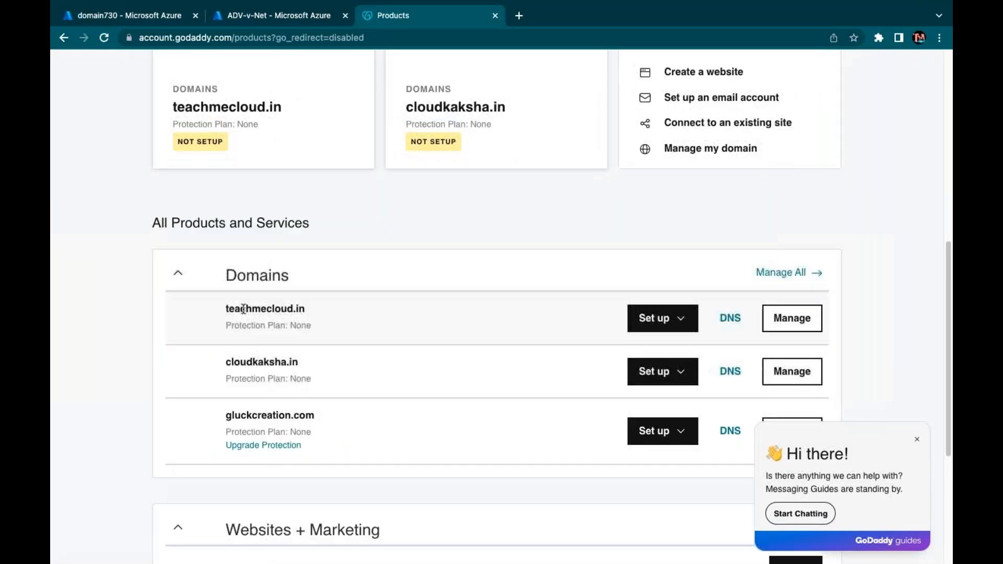
Open Azure Active Directory via All services (Security) and go to Custom domain names
left_click(251, 18)
left_click(141, 69)
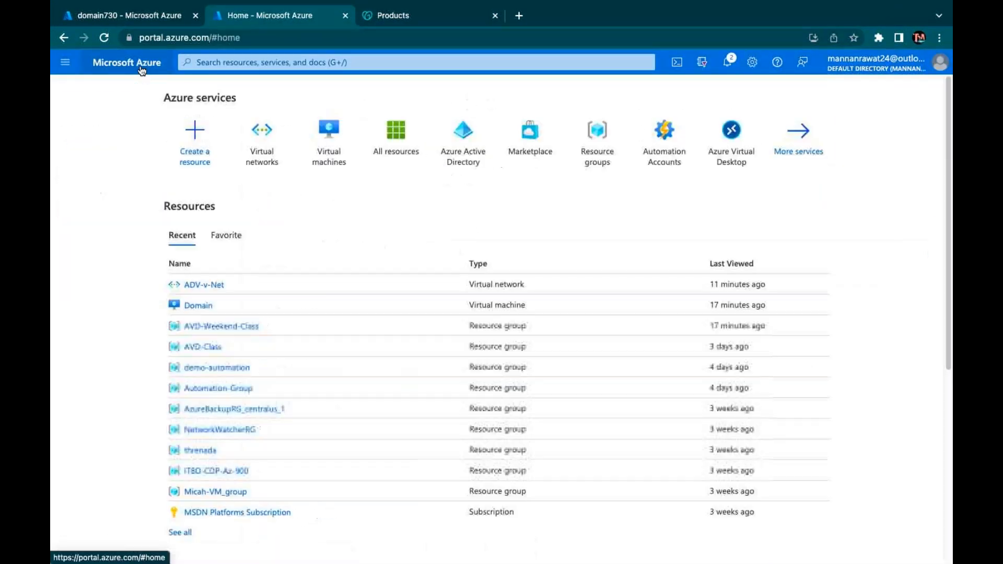
left_click(781, 156)
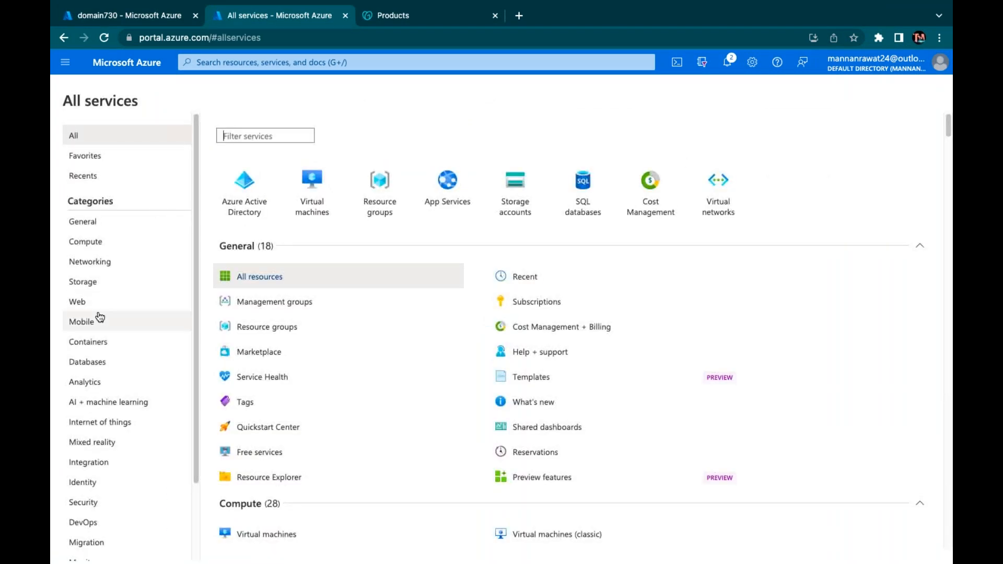
scroll(84, 376, "down", 2)
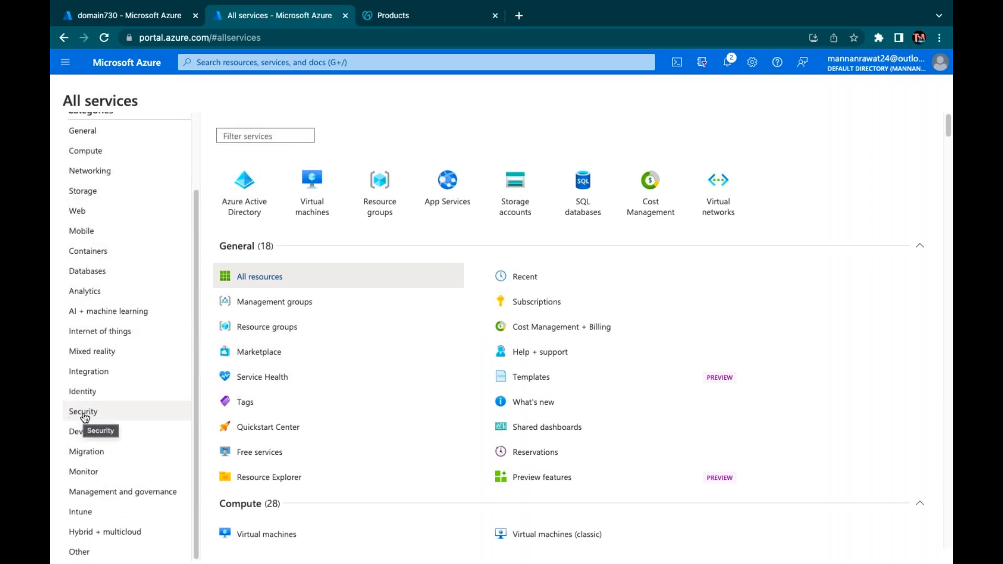
left_click(84, 412)
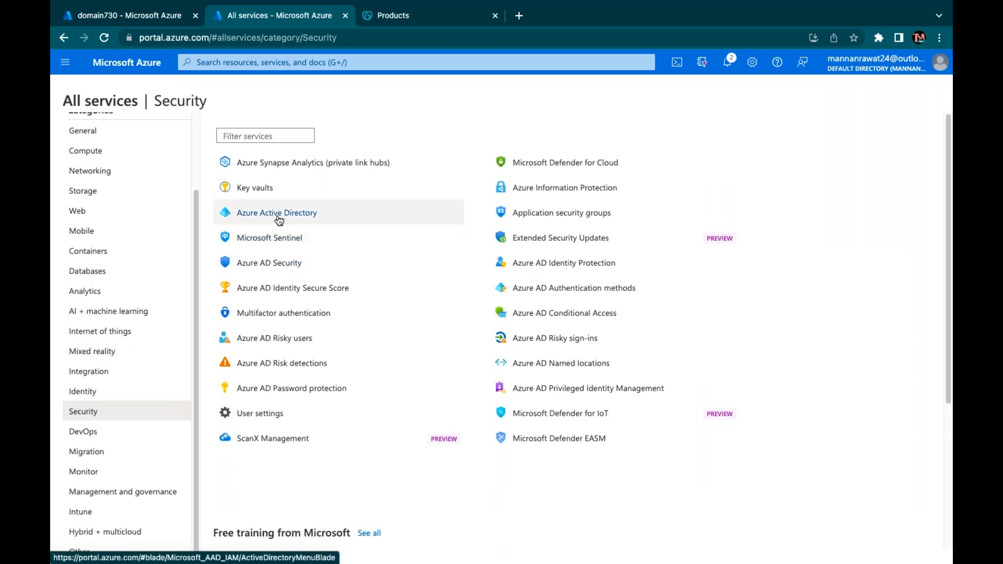
mouse_move(279, 220)
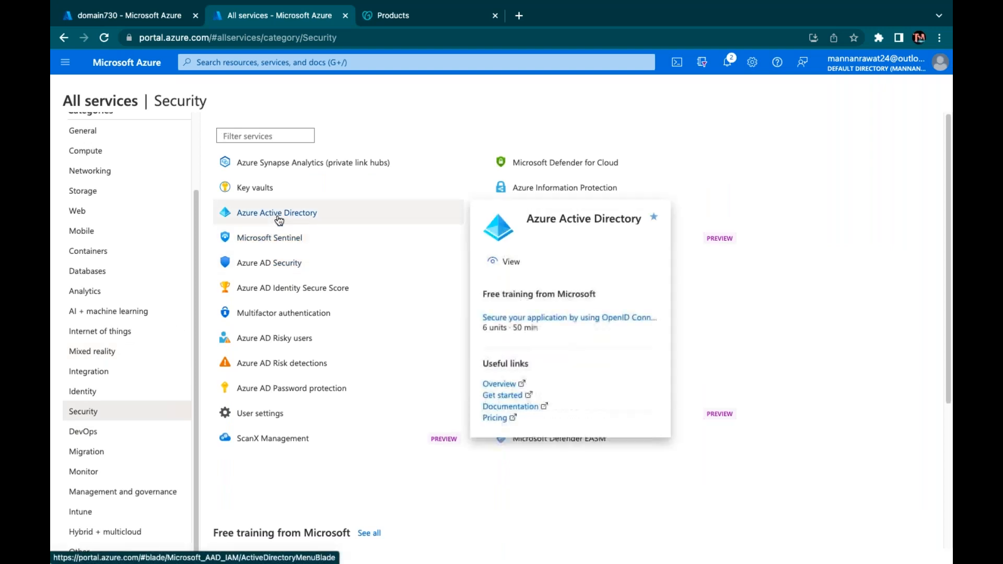
left_click(279, 220)
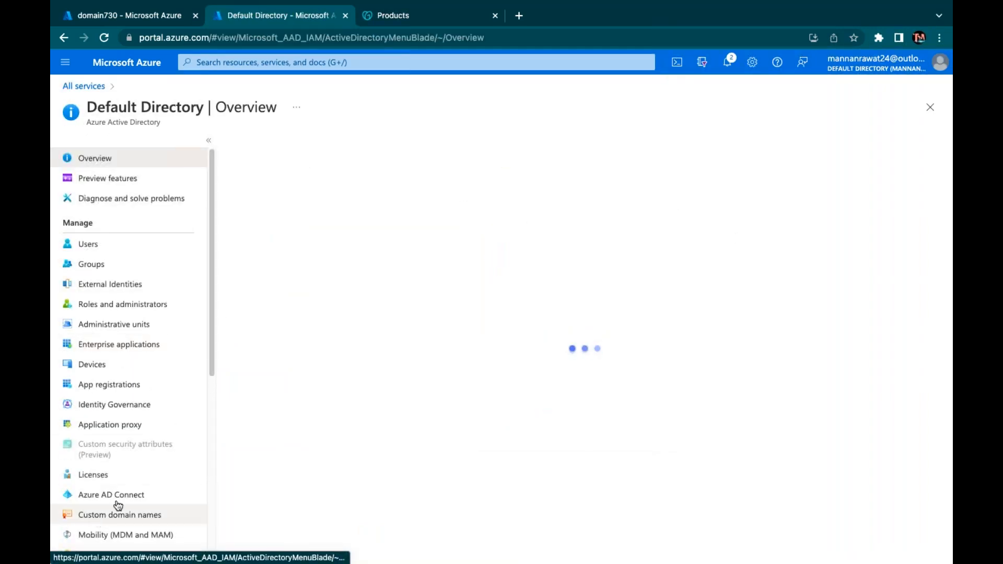
scroll(118, 505, "down", 2)
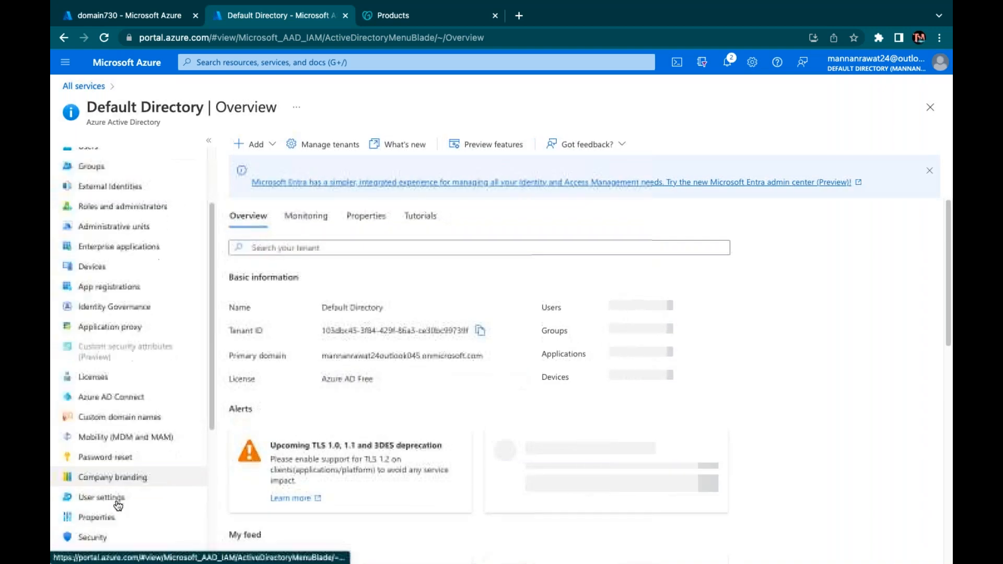
left_click(137, 418)
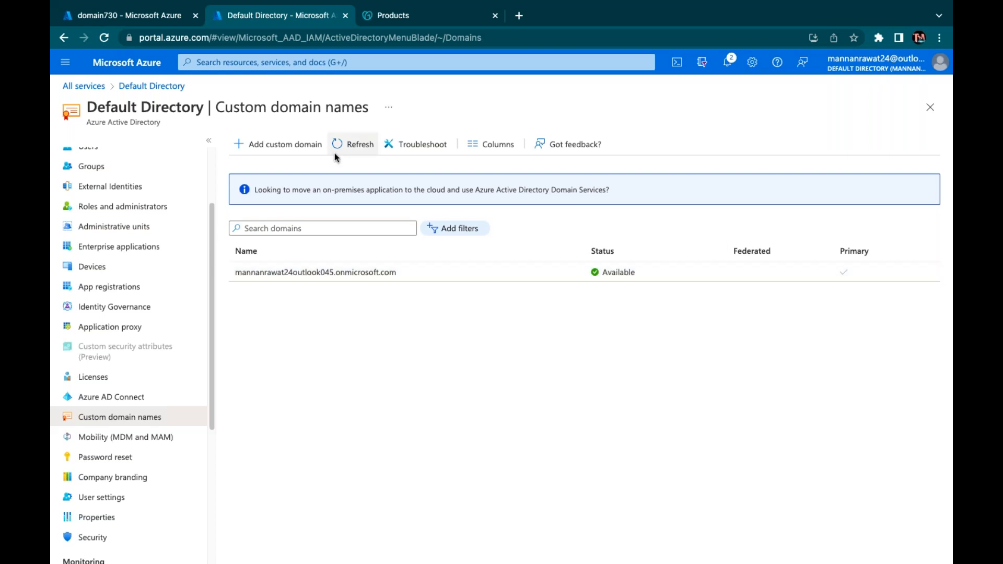
Open the cloudkaksha.in dashboard from GoDaddy Products, then return to the Azure tab
left_click(410, 23)
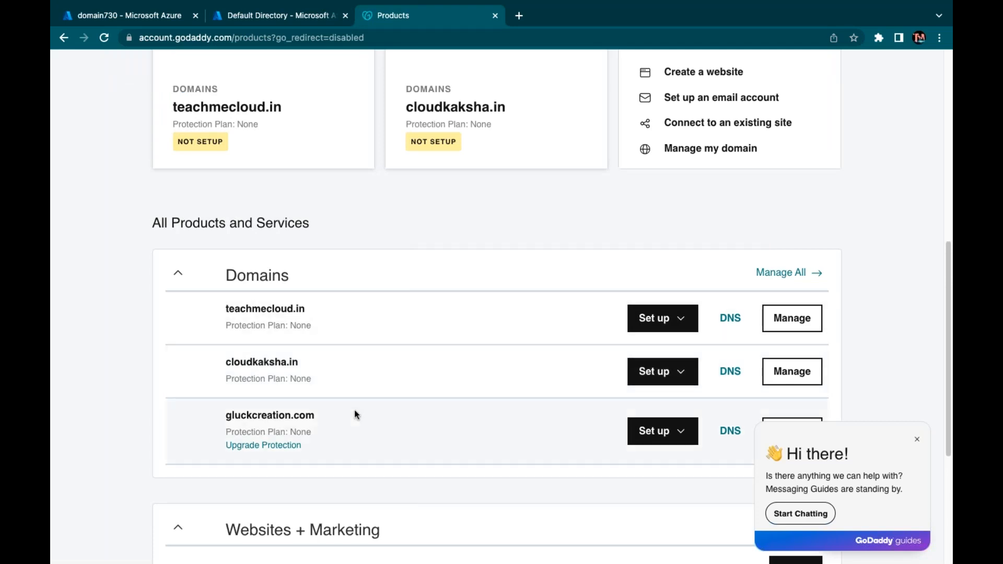
scroll(310, 378, "up", 3)
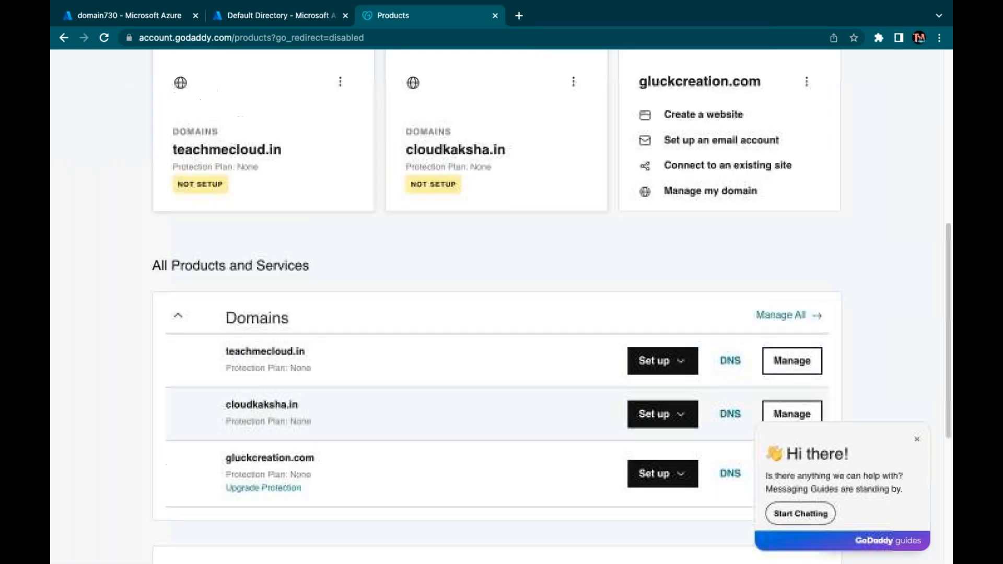
left_click(446, 197)
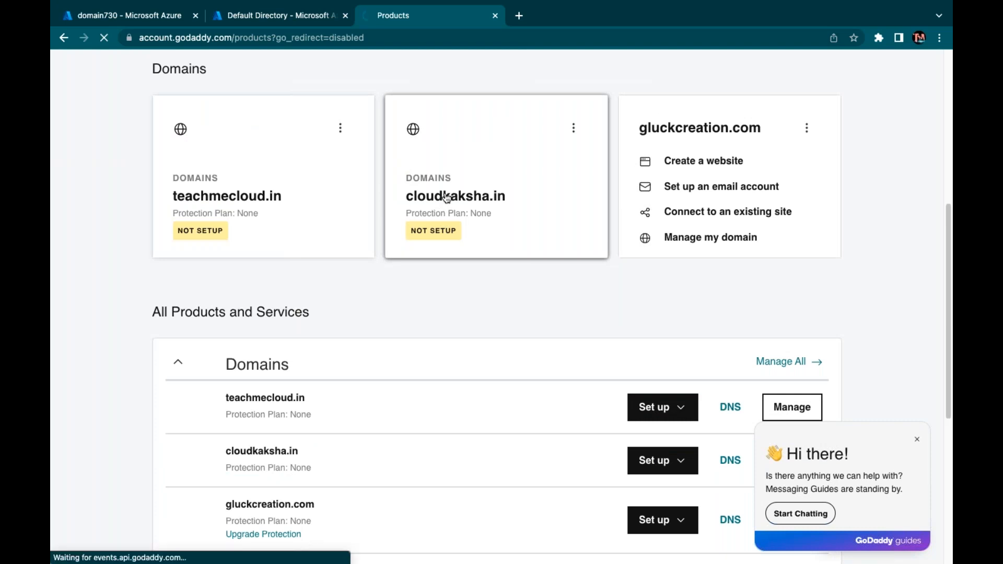
left_click(272, 15)
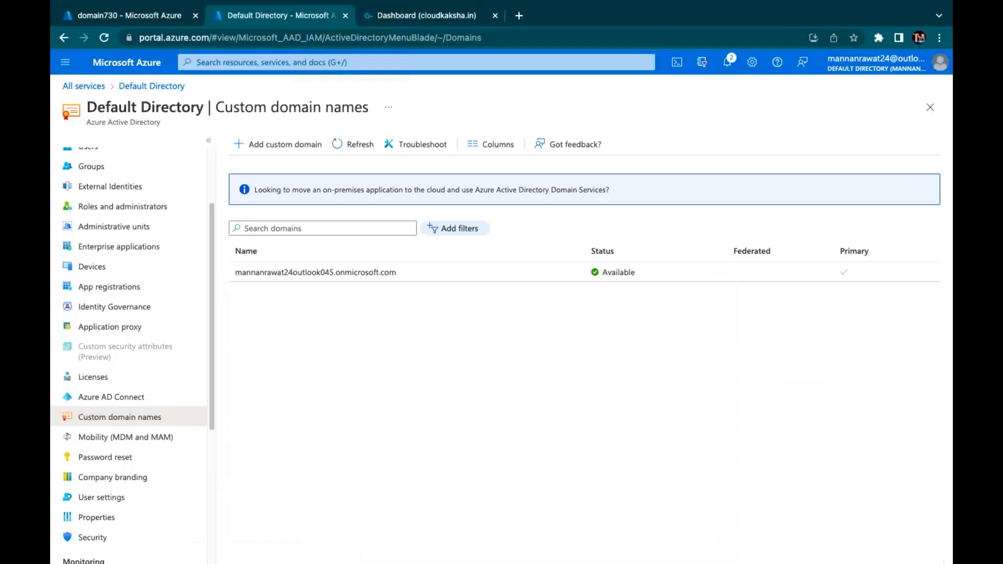
Add cloudkaksha.in as a custom domain to Default Directory to get its TXT record
left_click(286, 149)
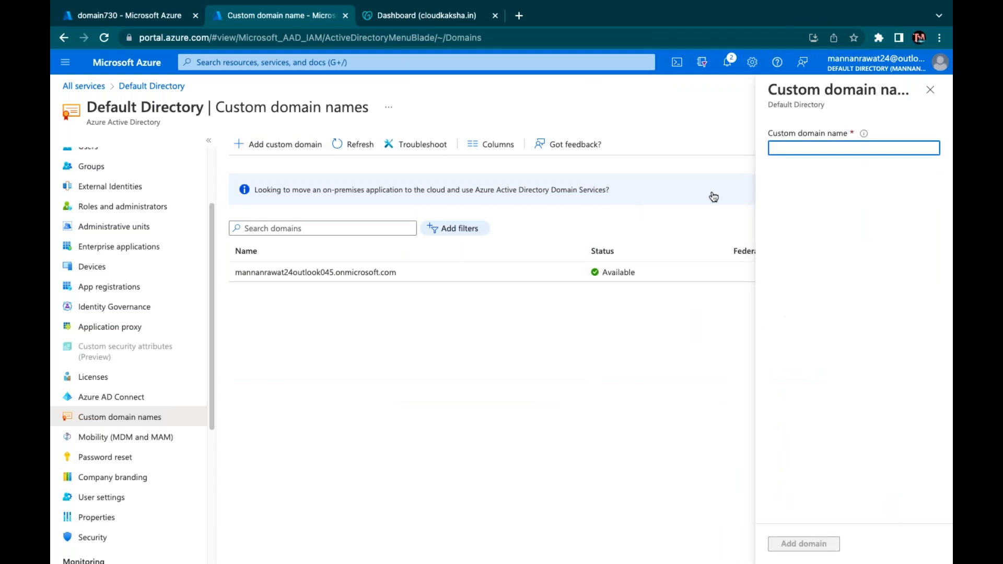
type("cloudkaksha.in")
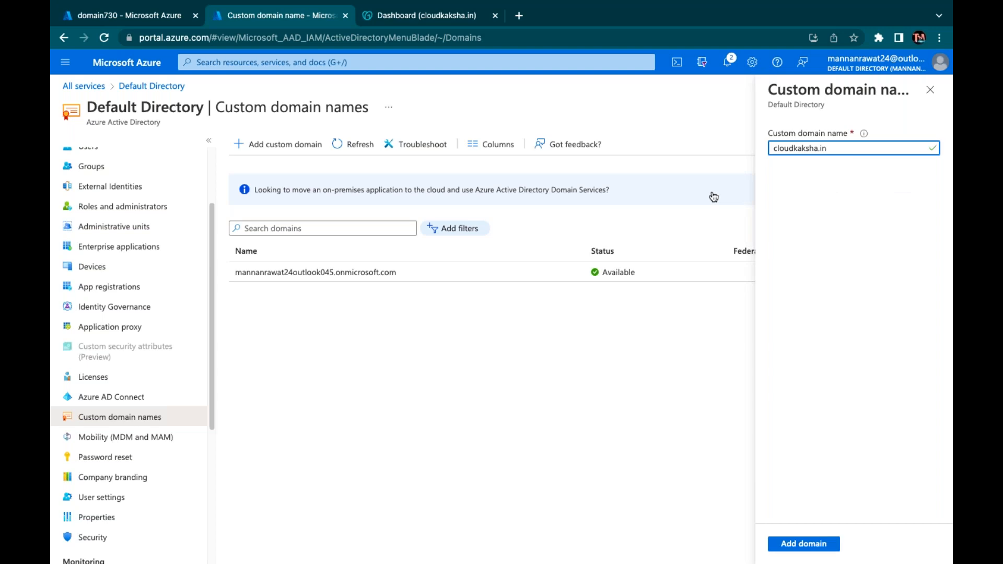
left_click(801, 550)
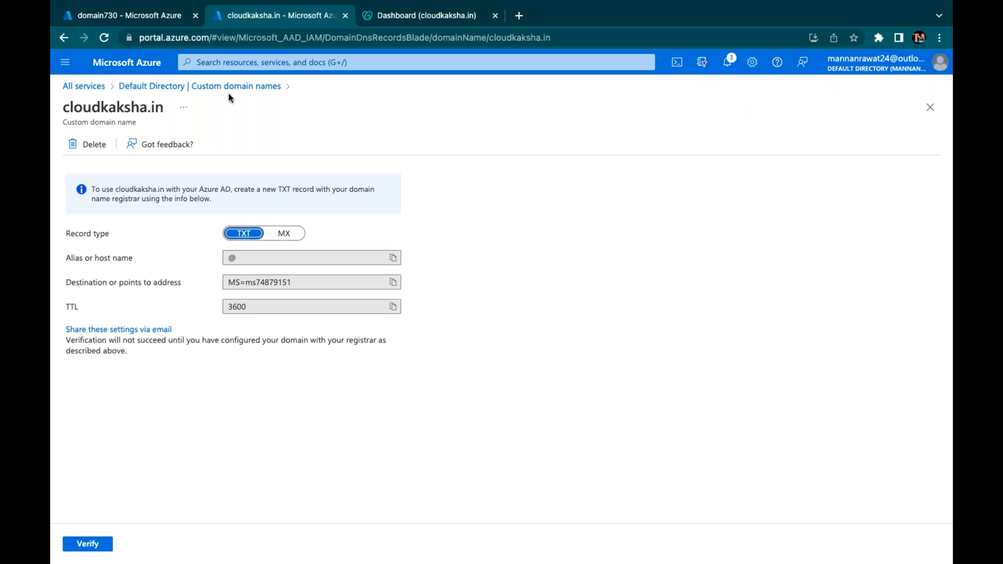
left_click(410, 20)
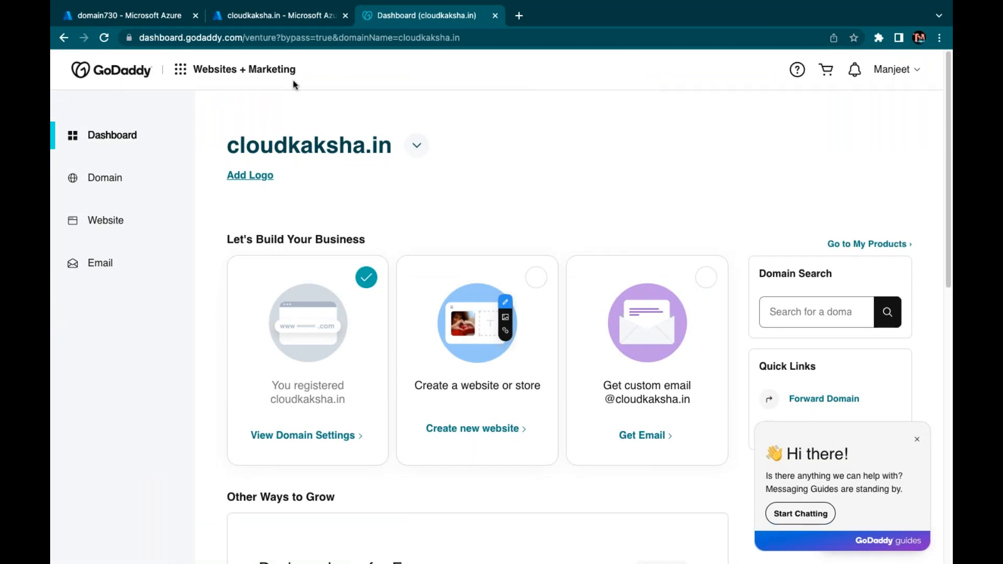
left_click(295, 17)
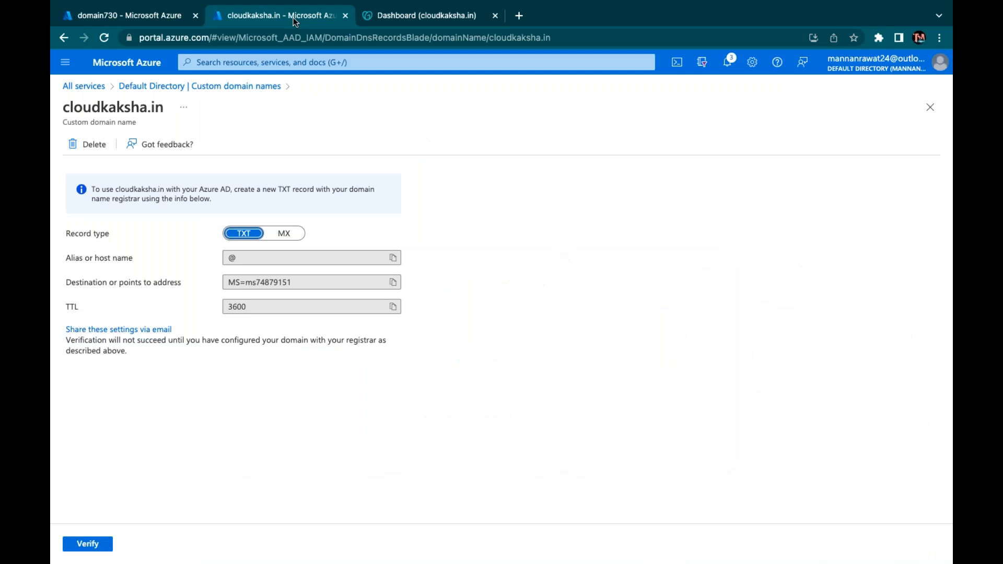
left_click(284, 233)
left_click(250, 235)
Open Manage Domain for cloudkaksha.in on GoDaddy and dismiss the auto-renew warning
left_click(418, 15)
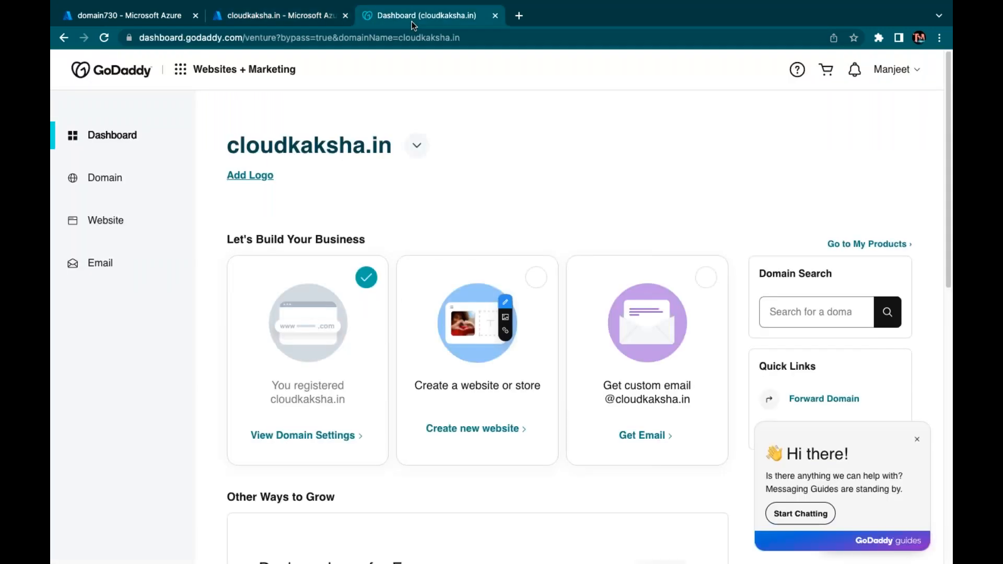
scroll(405, 339, "down", 6)
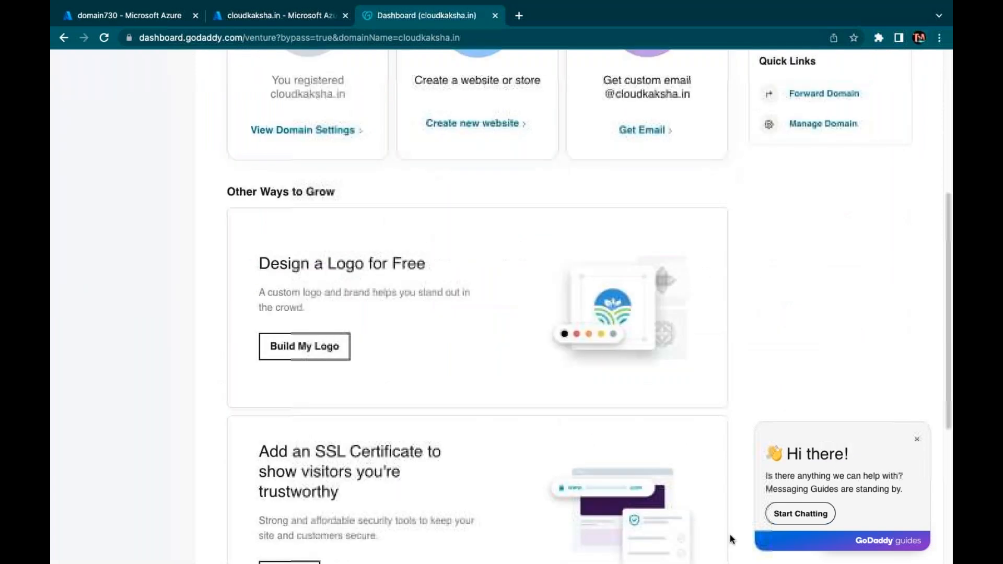
left_click_drag(684, 422, 774, 454)
left_click(826, 324)
scroll(681, 275, "up", 1)
scroll(679, 274, "up", 2)
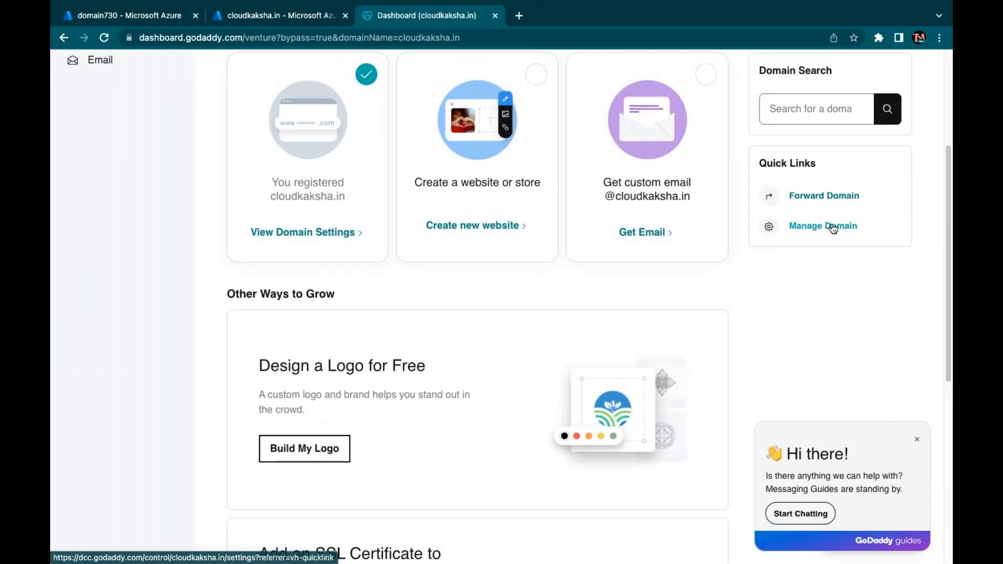
scroll(833, 228, "up", 4)
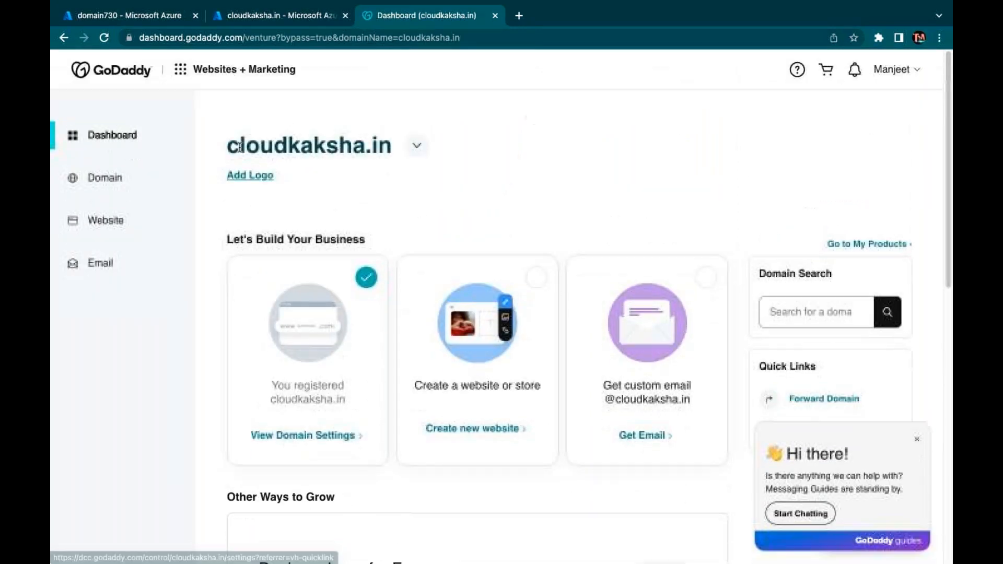
scroll(666, 410, "down", 2)
scroll(670, 414, "down", 2)
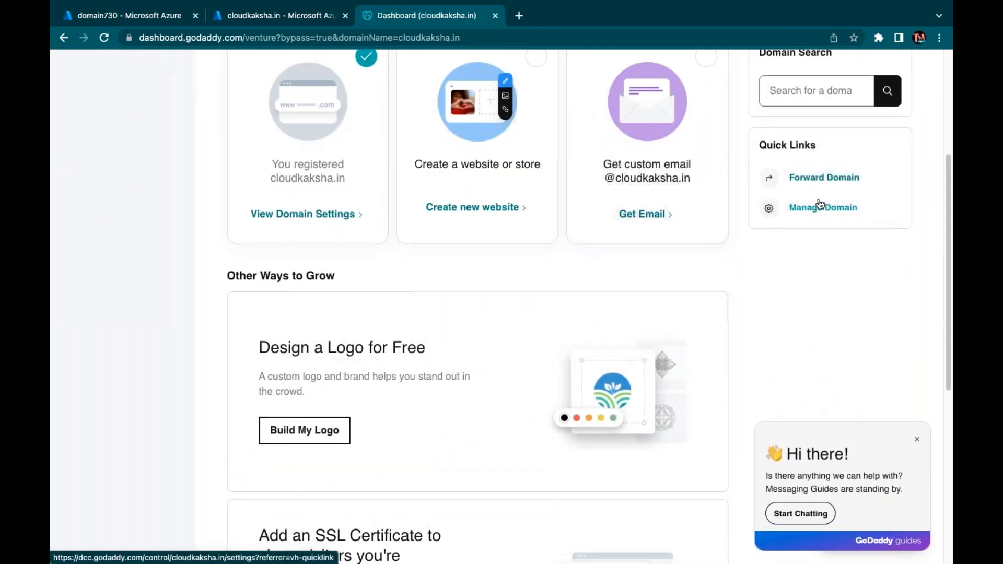
left_click(822, 208)
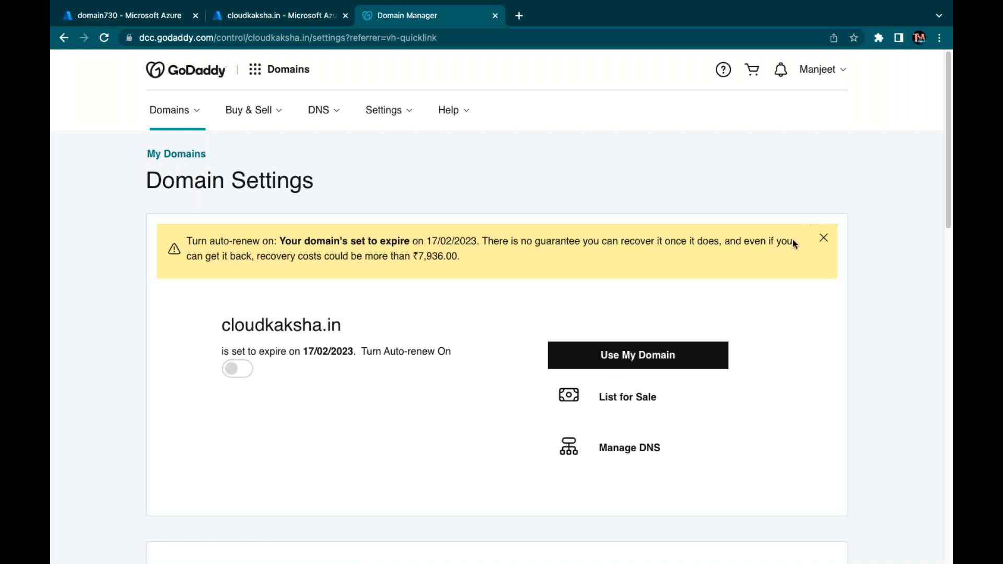
left_click(822, 238)
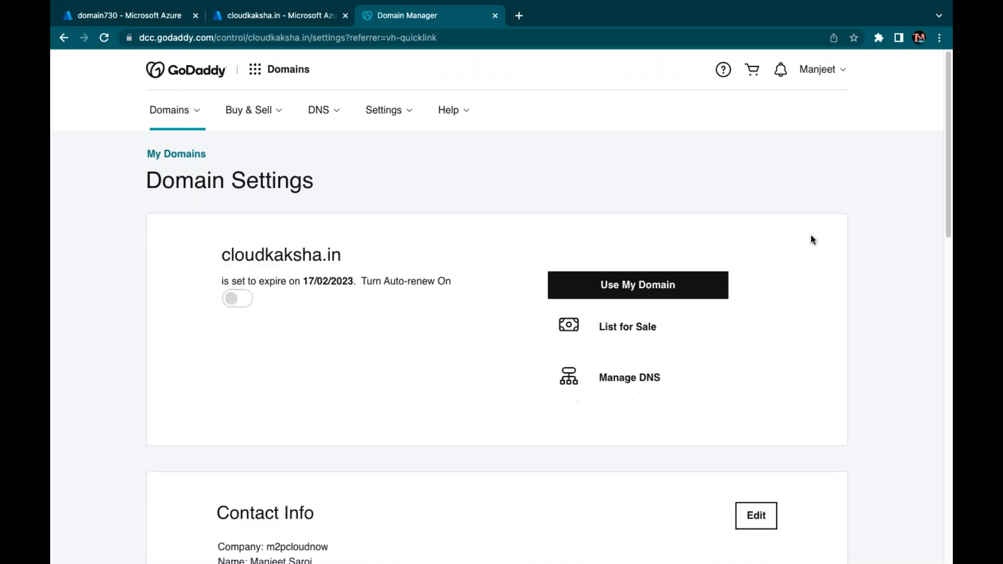
Open DNS Management for cloudkaksha.in to view its NS and SOA records
scroll(813, 237, "down", 4)
scroll(584, 425, "down", 7)
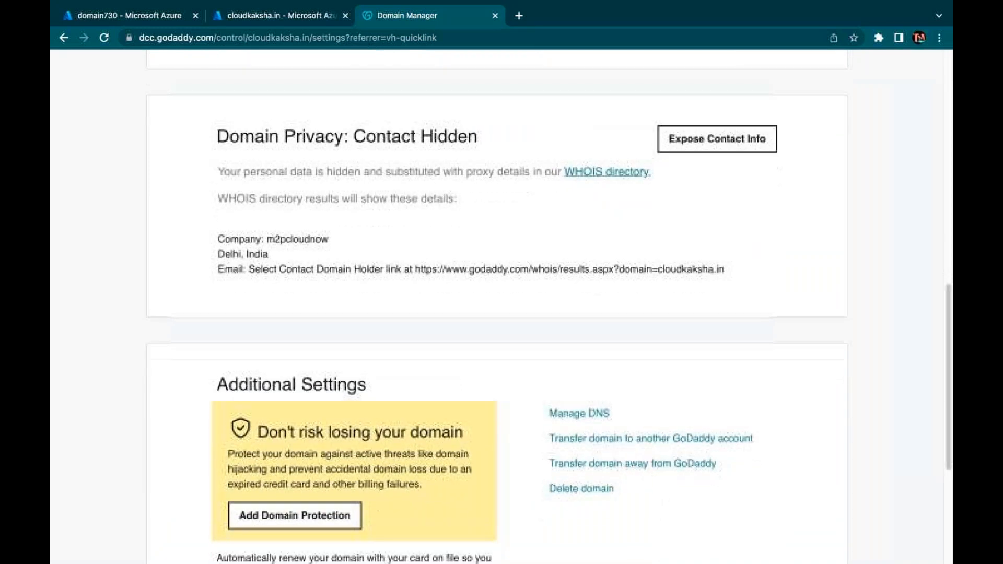
left_click(583, 425)
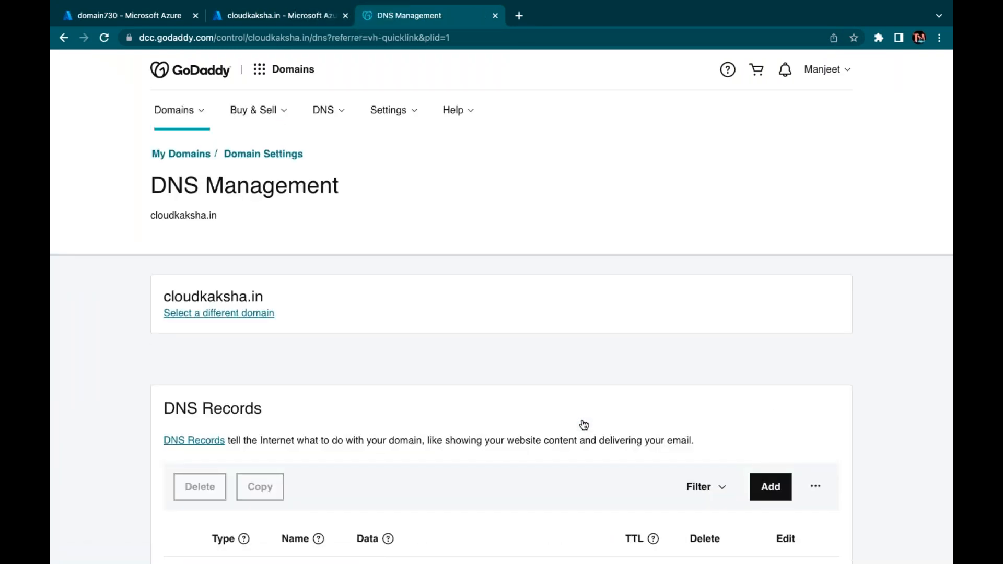
Delete the old TXT record MS=ms77561033 from cloudkaksha.in's GoDaddy DNS list, leaving NS and SOA
scroll(583, 425, "down", 7)
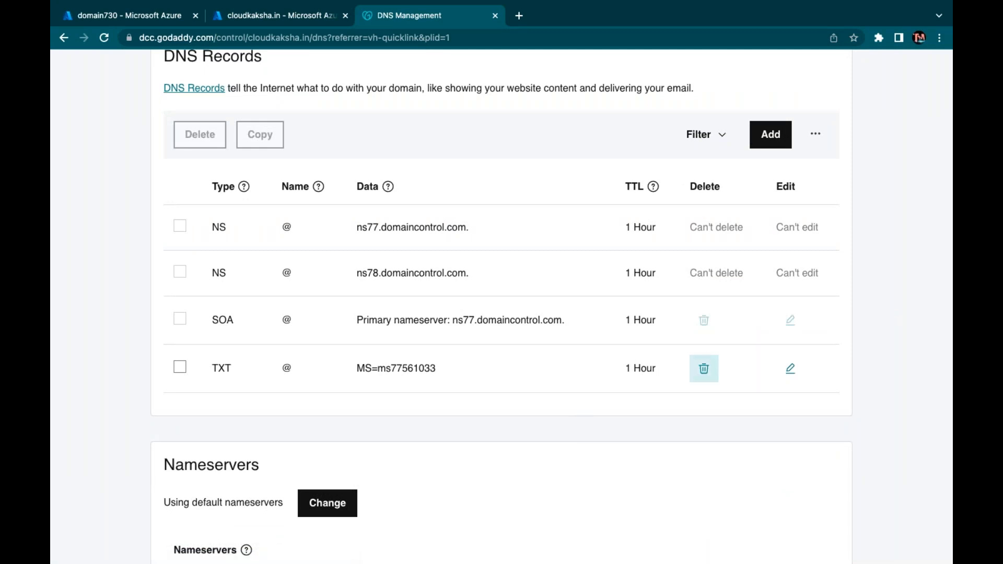
left_click(703, 371)
left_click(345, 340)
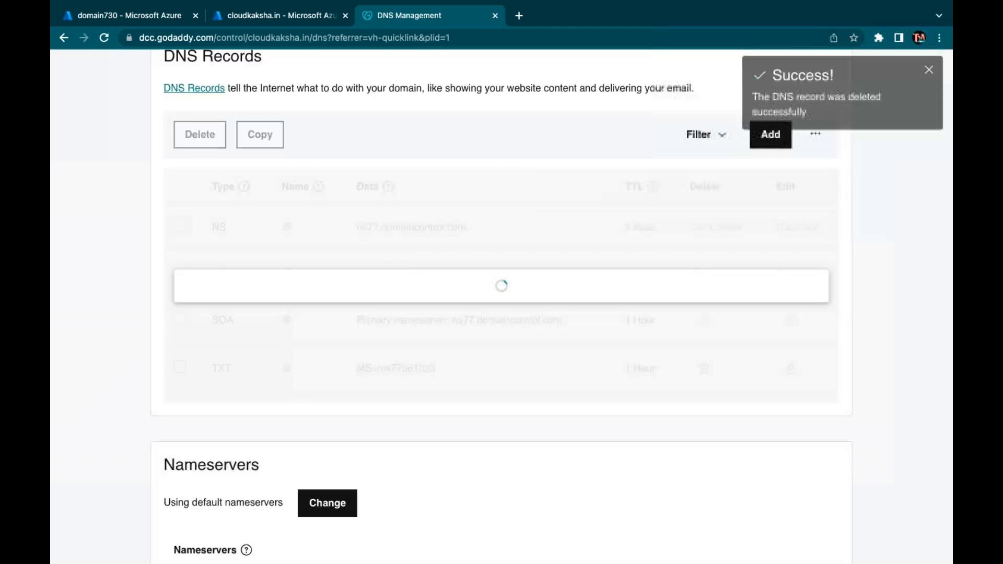
left_click(928, 75)
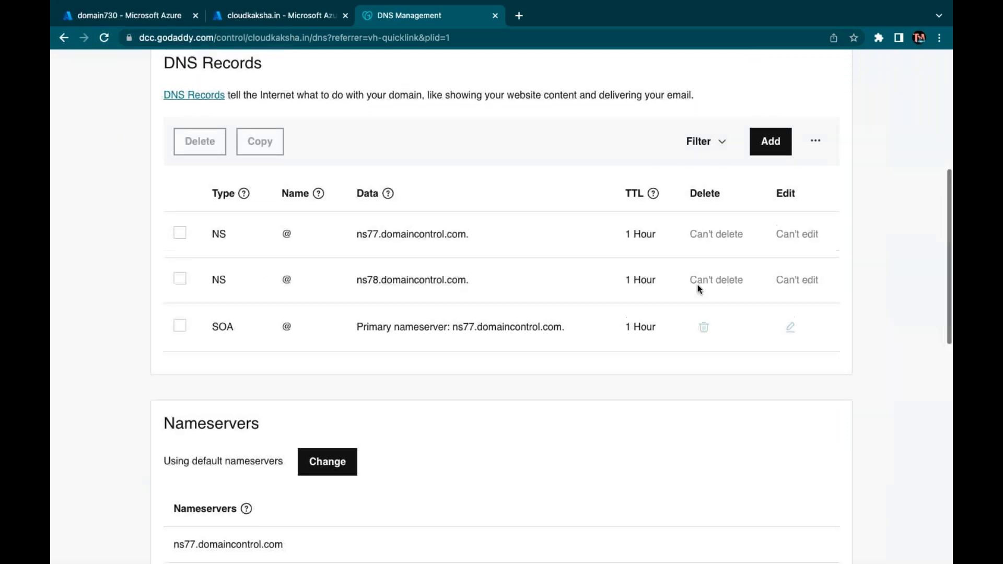
scroll(698, 287, "up", 2)
Start a new GoDaddy TXT record named @ holding Azure's value MS=ms74879151
left_click(279, 15)
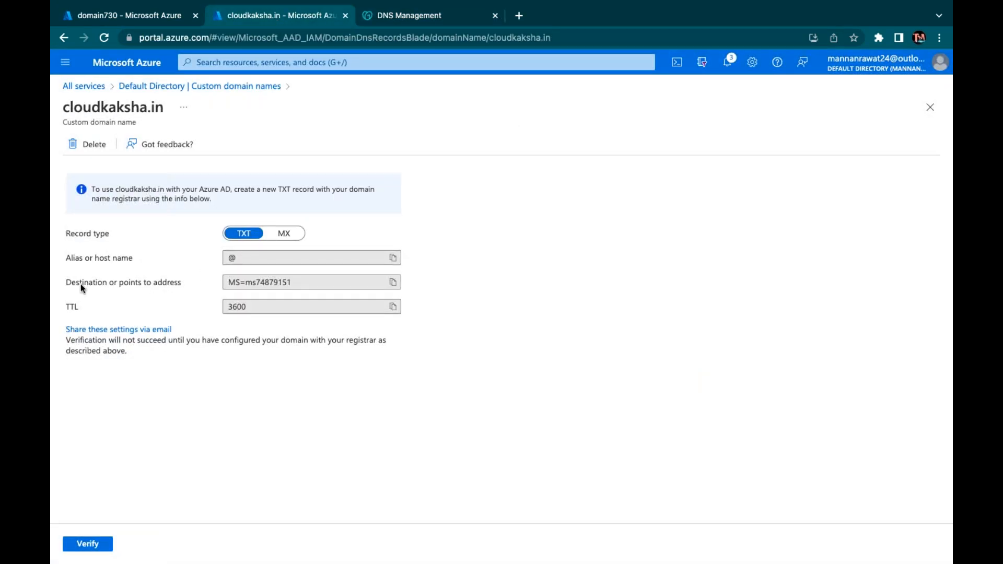
left_click(394, 283)
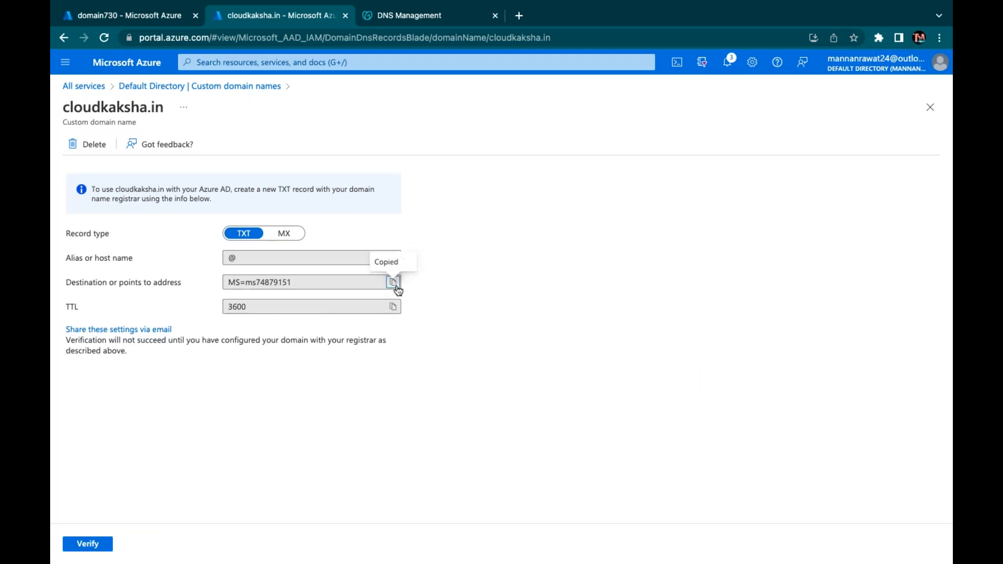
left_click(400, 21)
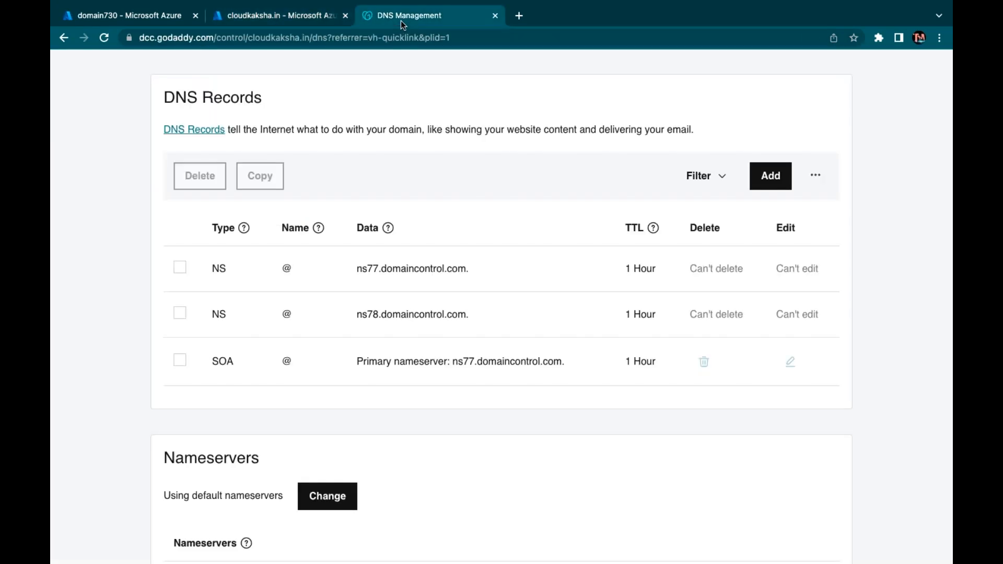
left_click(770, 175)
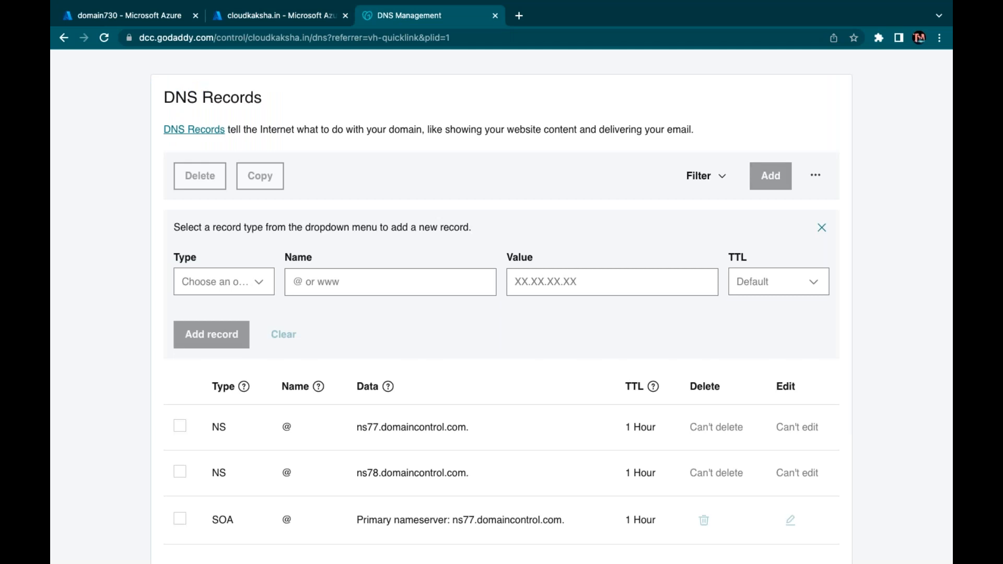
left_click(240, 290)
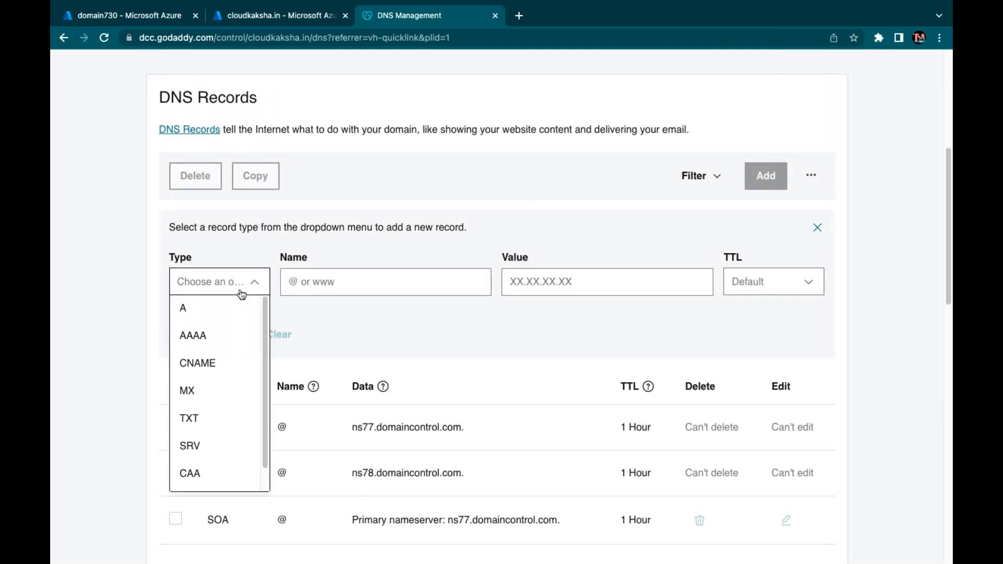
left_click(191, 423)
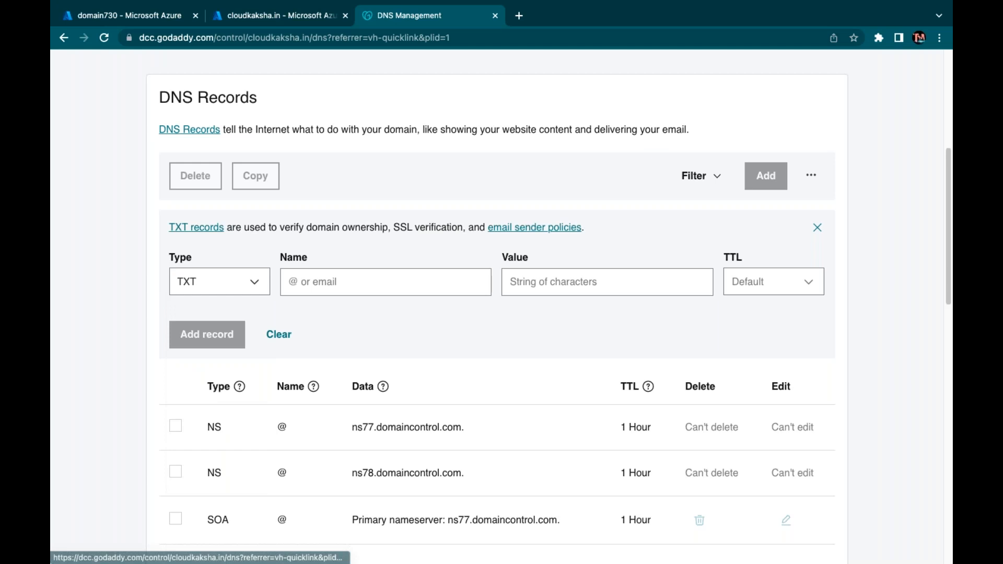
left_click(387, 292)
left_click(379, 324)
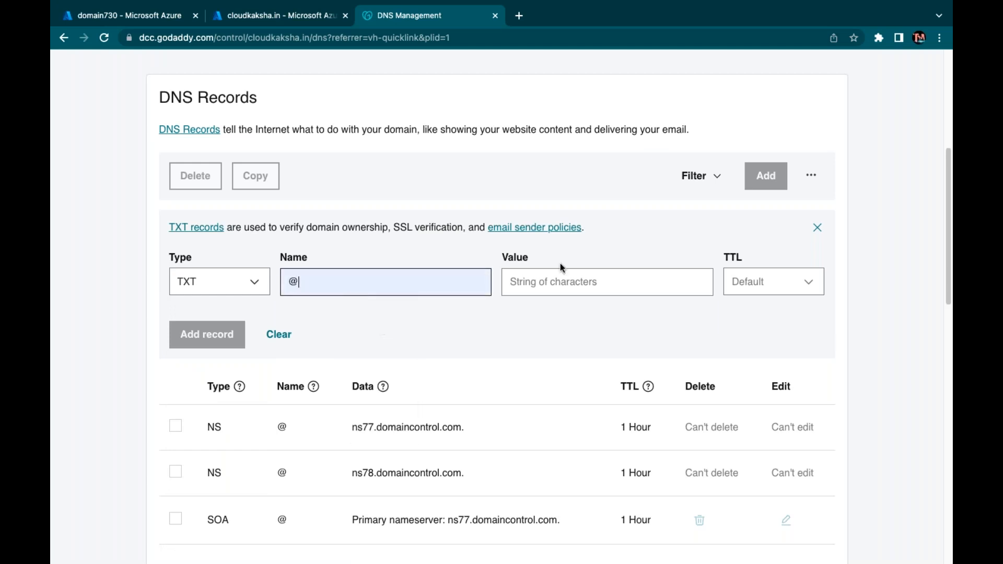
left_click(551, 281)
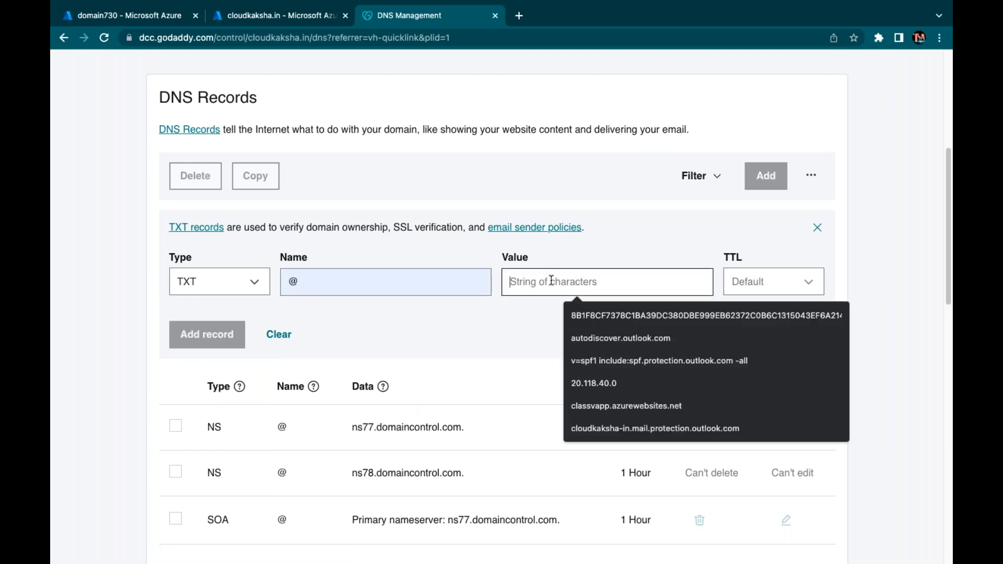
key("super+v")
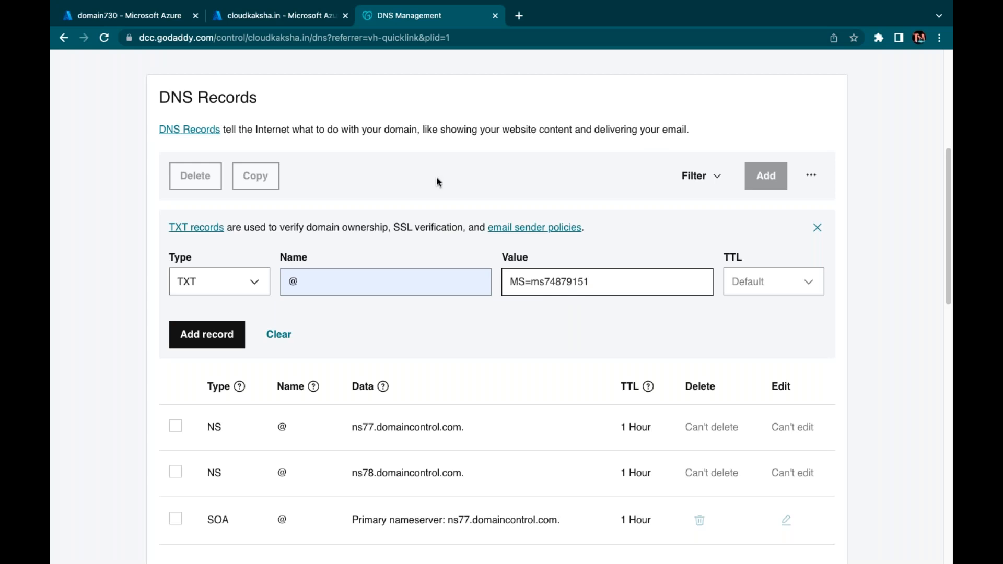
Give the TXT record a custom 3600-second TTL and save it
left_click(287, 21)
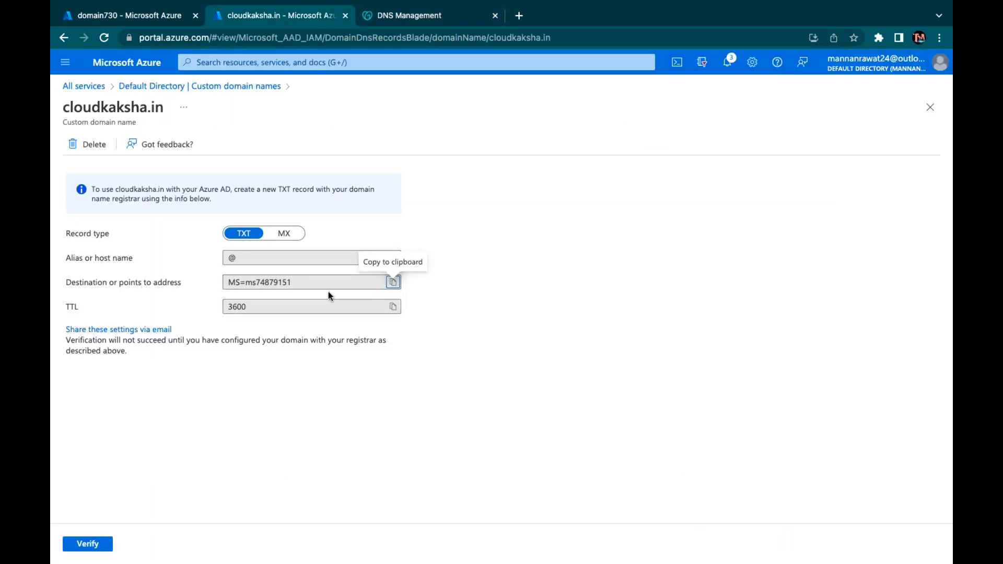
left_click(393, 284)
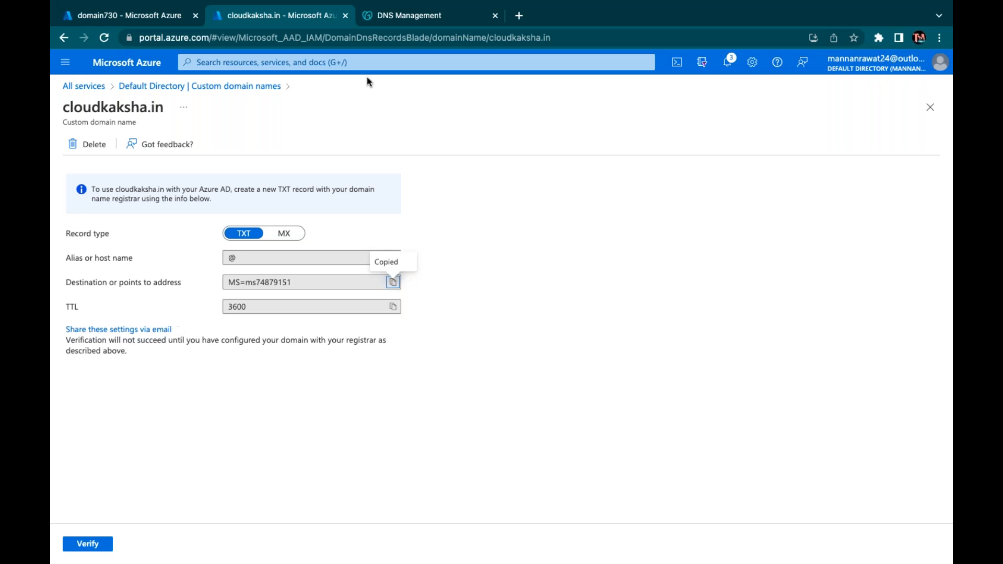
left_click(414, 15)
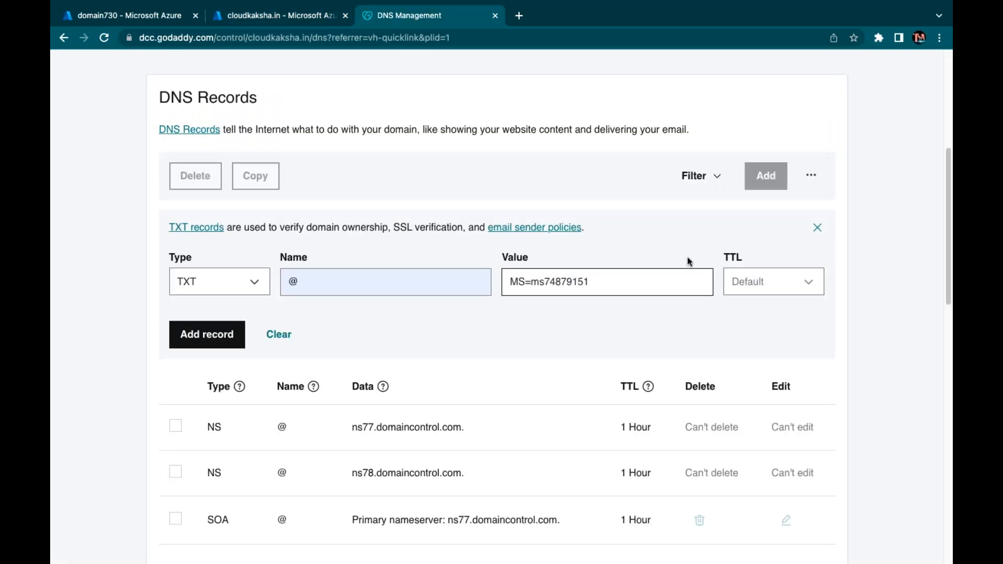
left_click(778, 289)
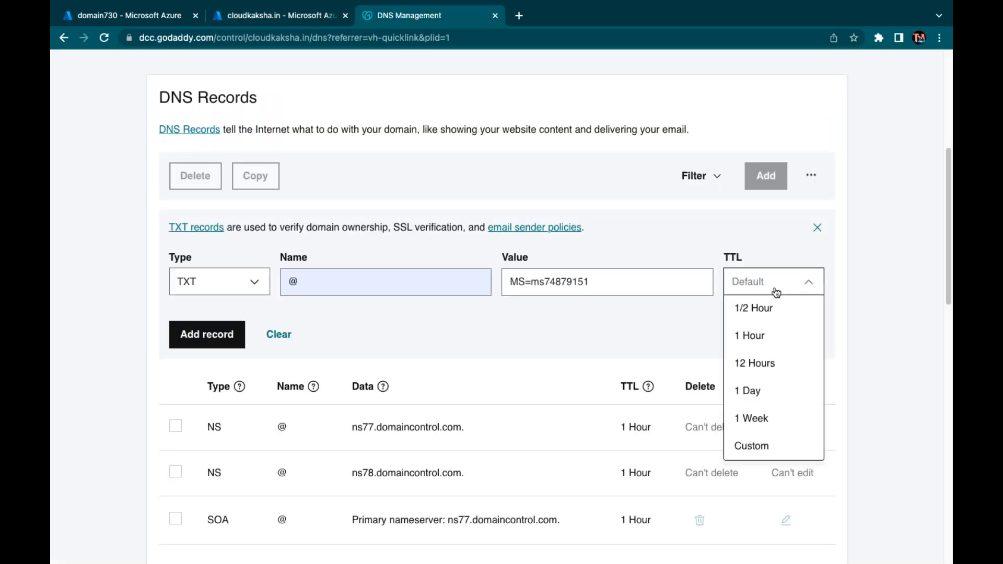
left_click(751, 454)
left_click(740, 351)
type("3")
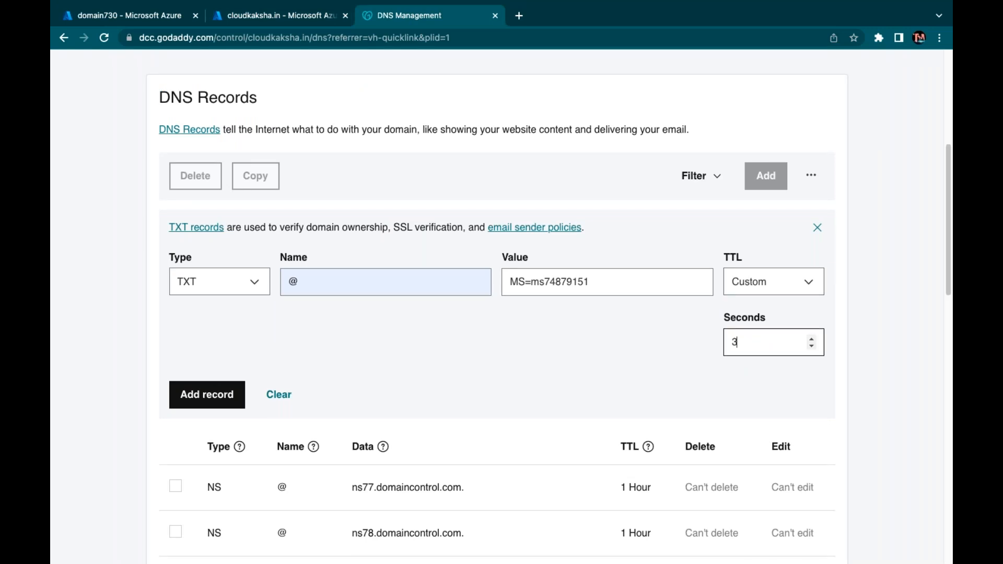
type("600")
left_click(594, 361)
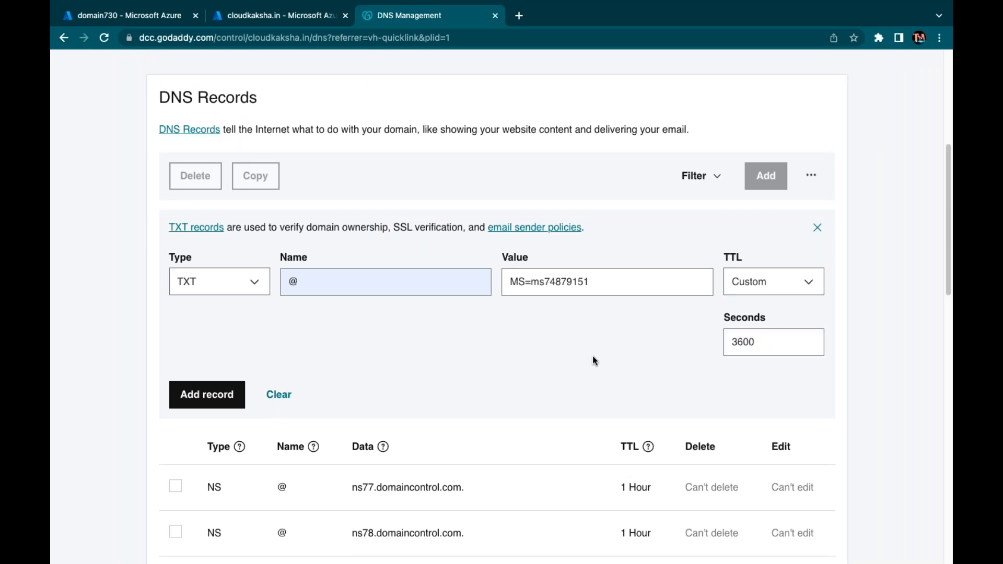
left_click(235, 394)
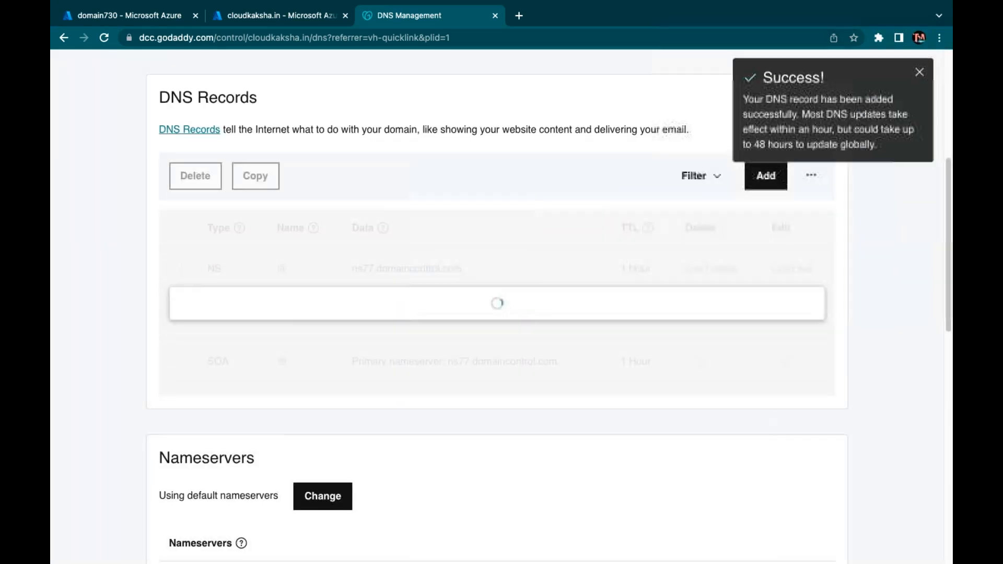
Start a new GoDaddy MX record named @ pointing to Azure's destination ms74879151.msv1.invalid
left_click(275, 18)
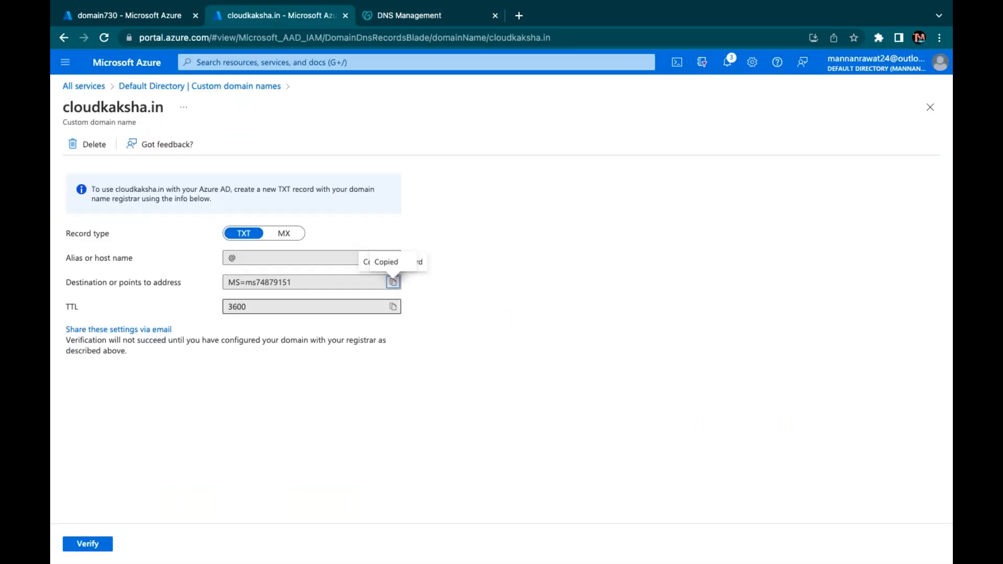
left_click(286, 236)
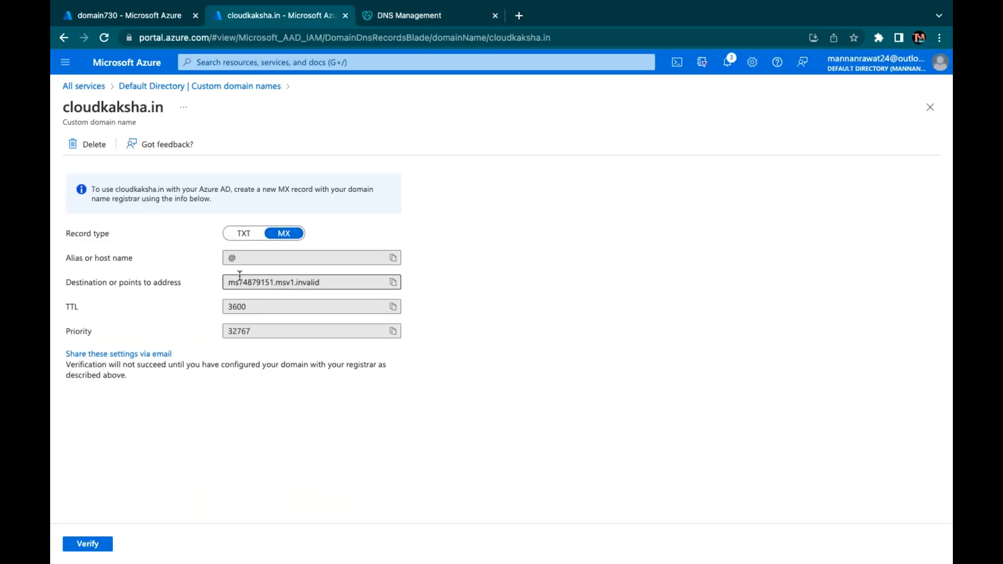
left_click(393, 282)
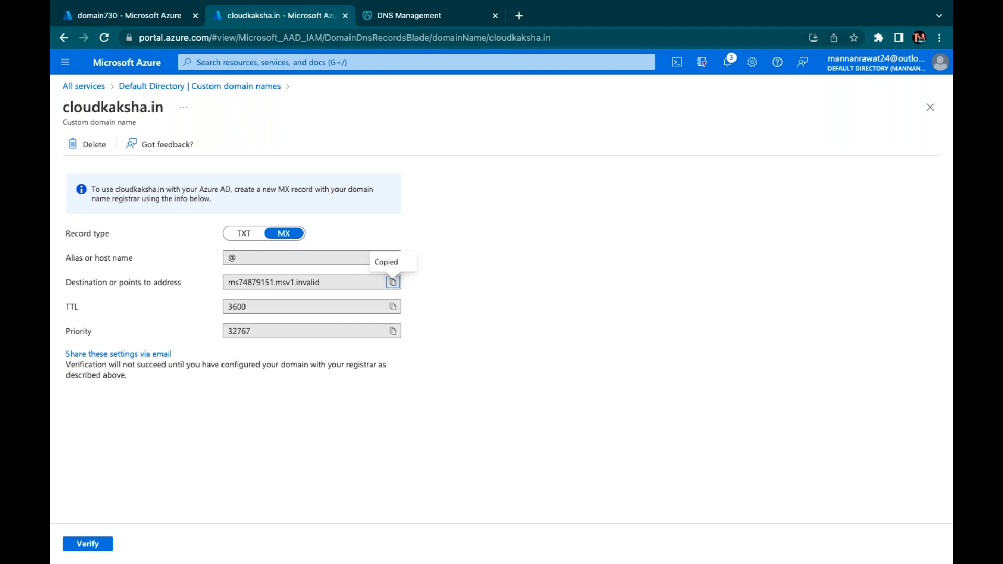
left_click(418, 20)
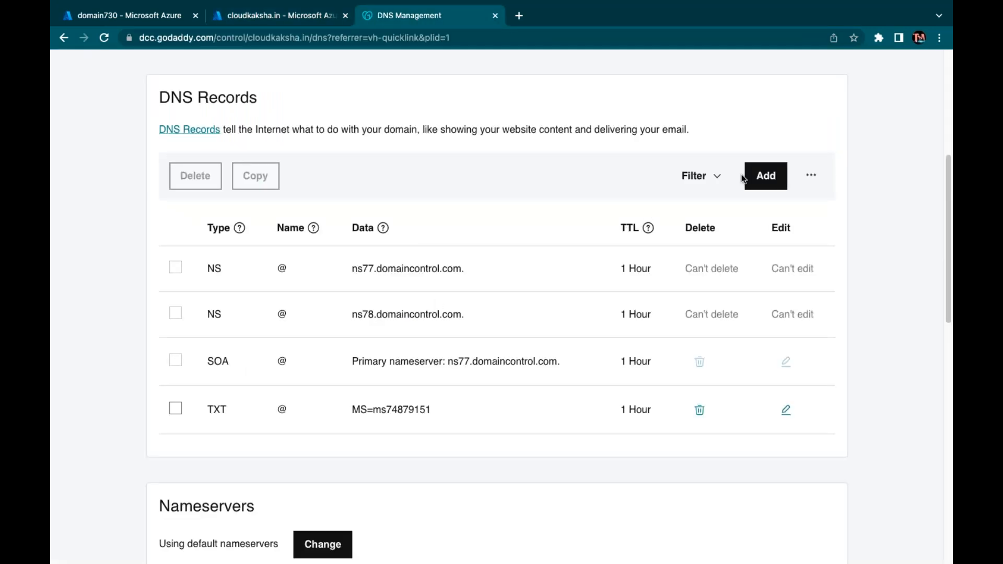
left_click(766, 176)
left_click(246, 282)
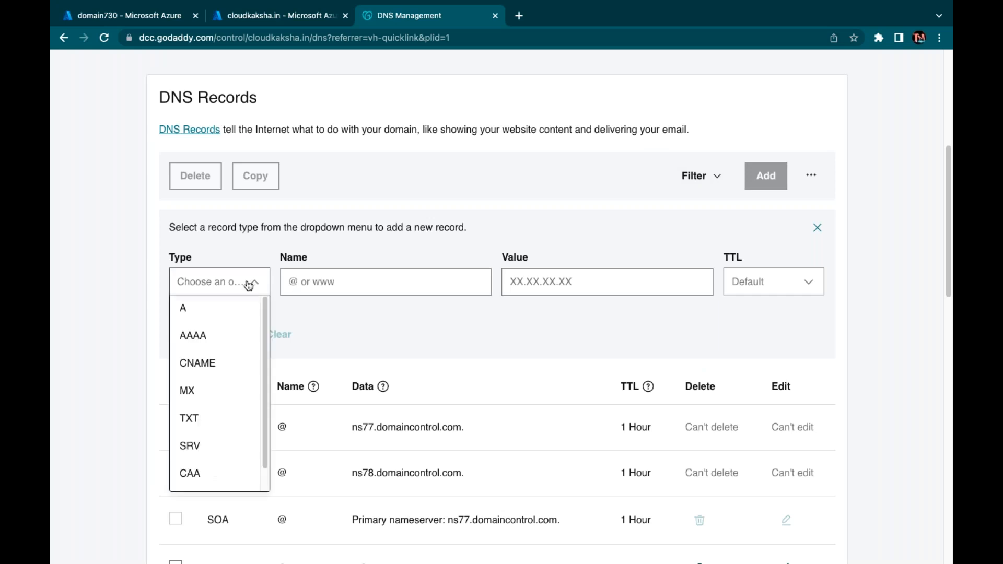
left_click(201, 392)
left_click(338, 282)
left_click(366, 320)
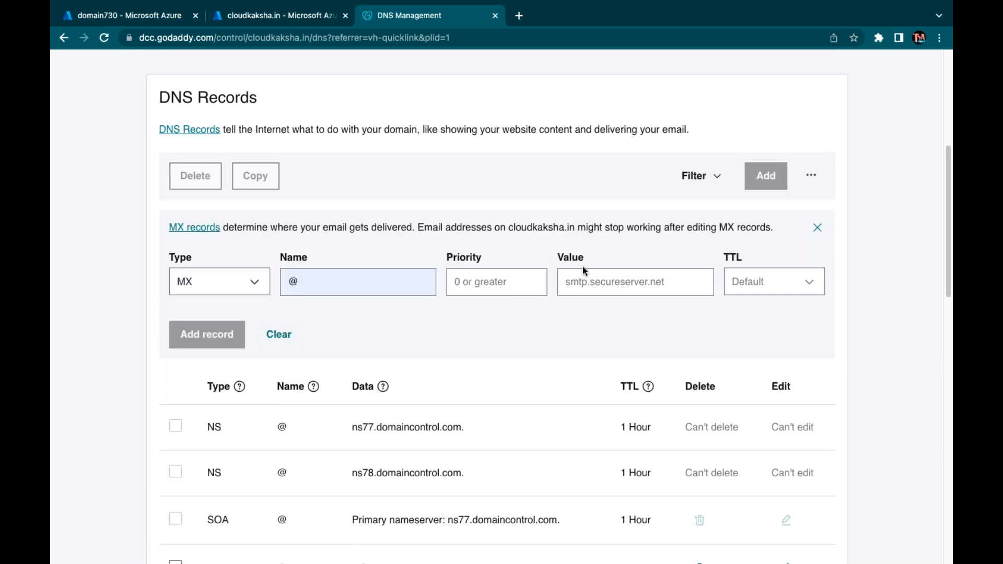
left_click(596, 277)
key("ctrl+v")
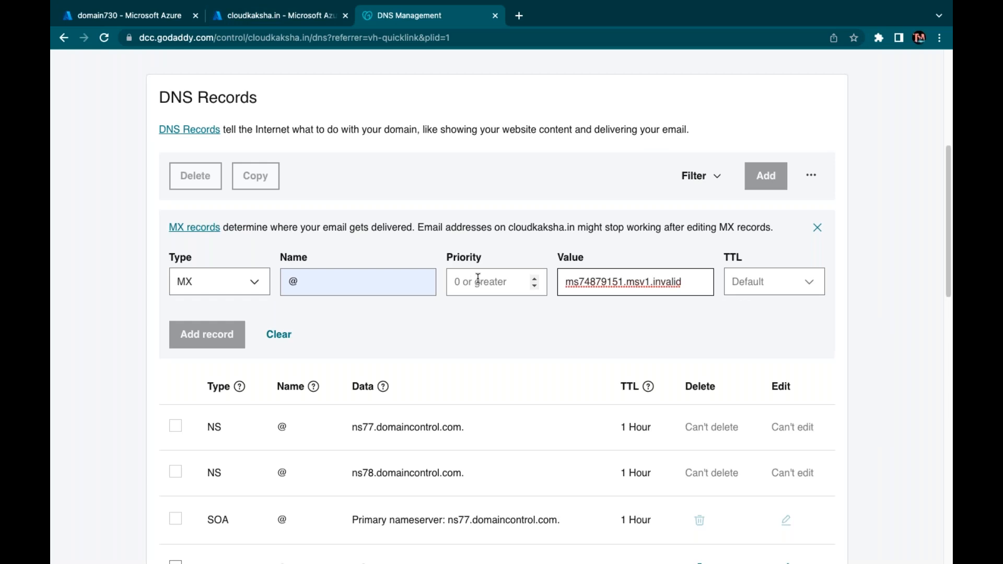
Set the MX record's priority to 32767 and TTL to 3600 seconds, then save it
left_click(289, 18)
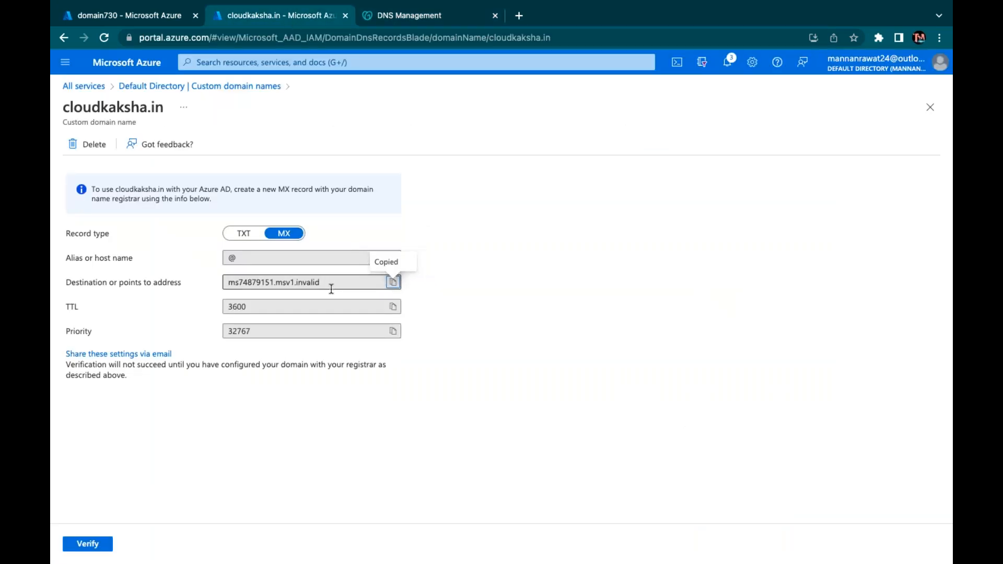
left_click(393, 331)
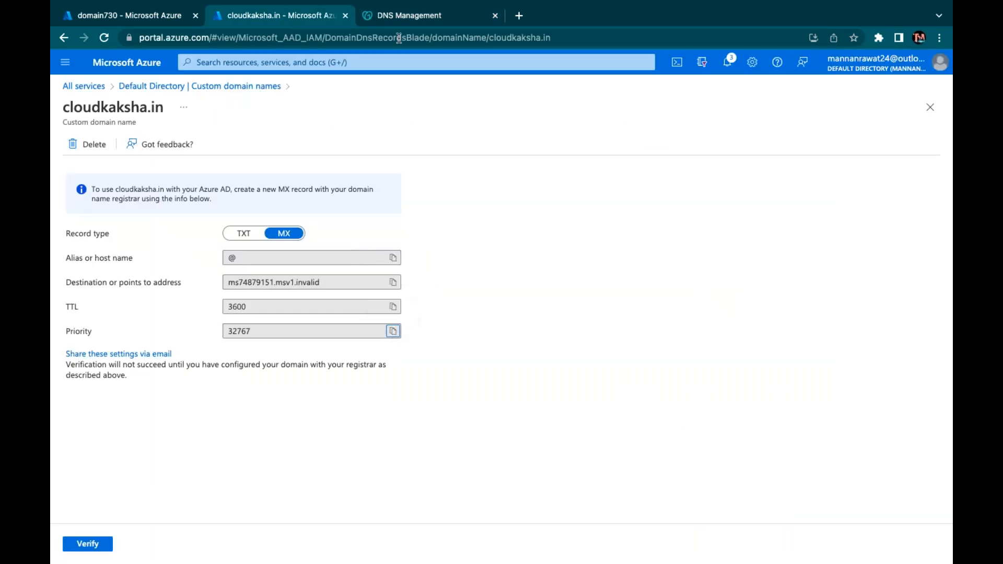
left_click(403, 23)
left_click(499, 292)
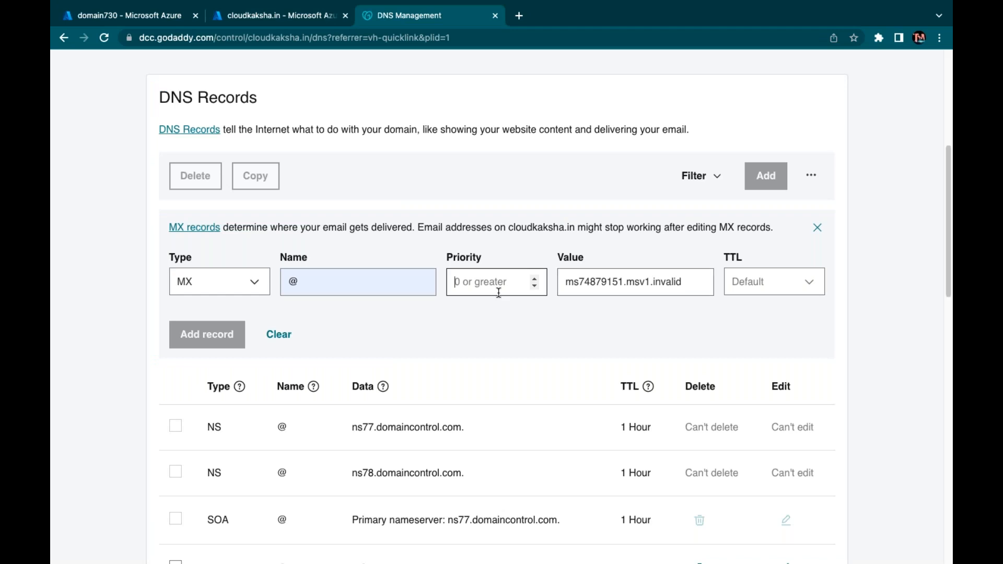
key("ctrl+v")
left_click(750, 293)
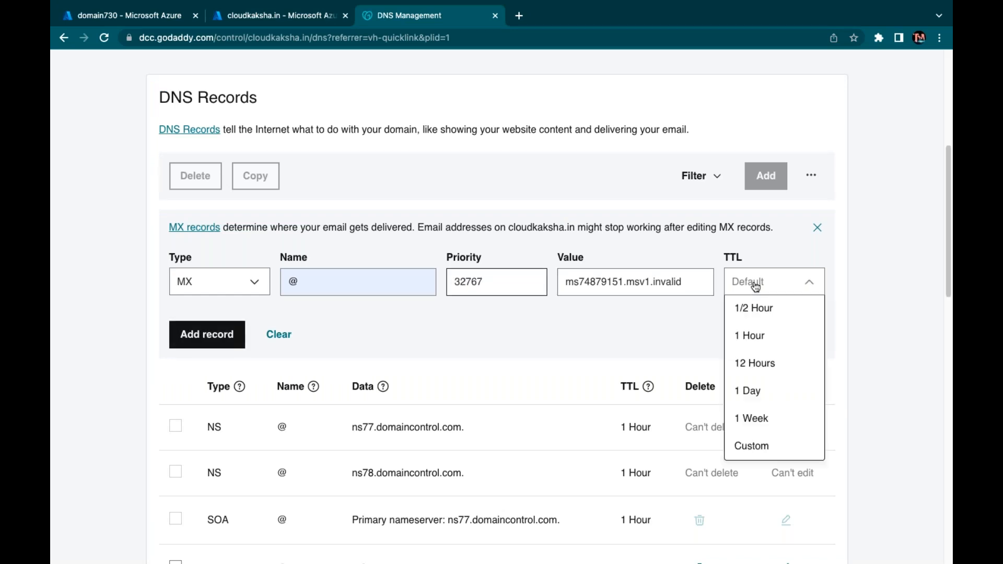
left_click(762, 452)
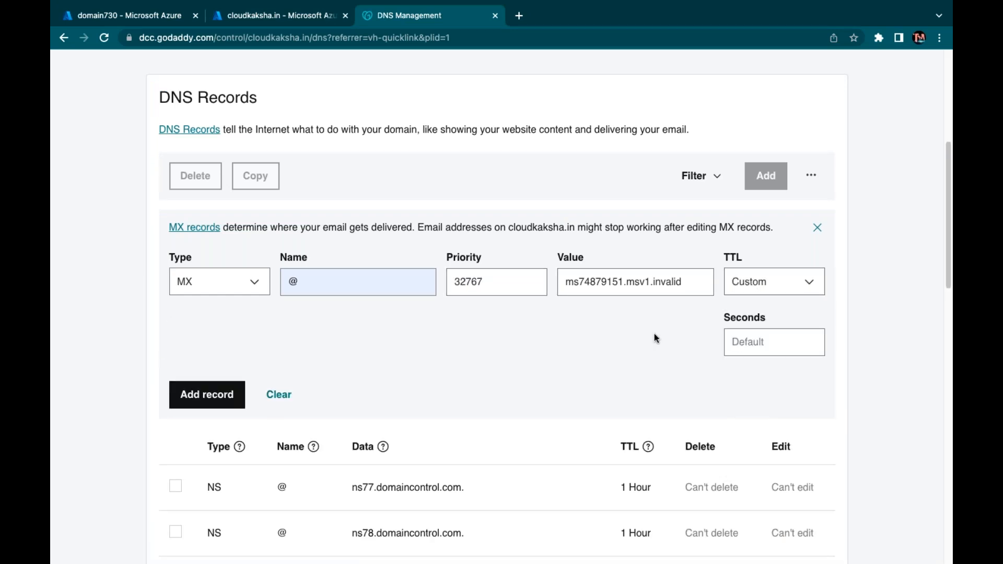
left_click(757, 344)
type("360")
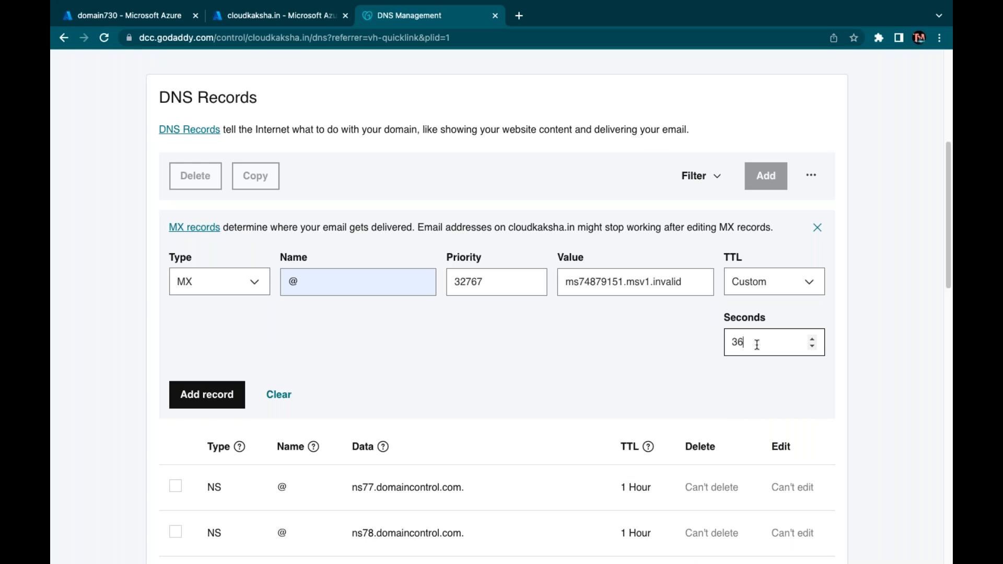
type("0")
left_click(198, 396)
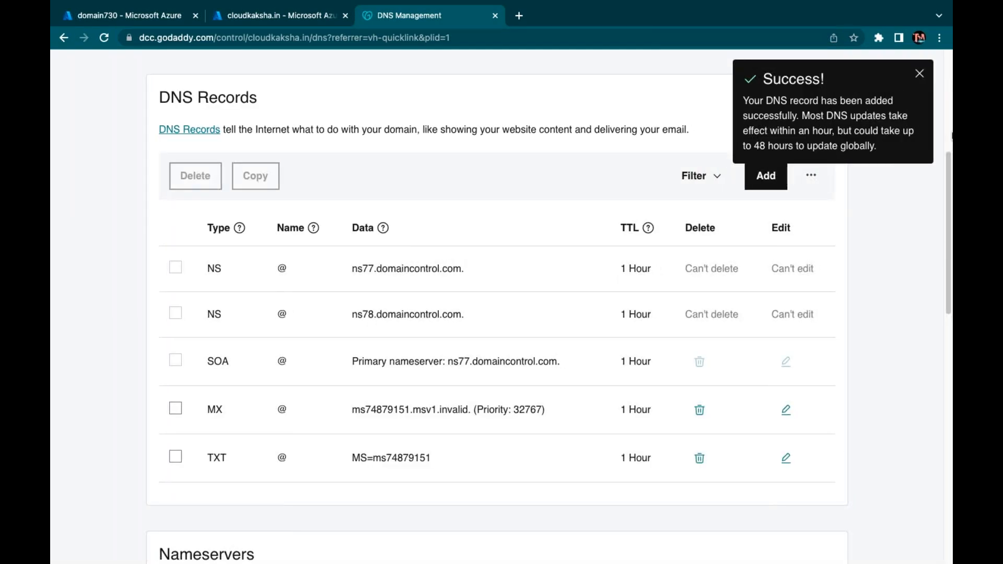
left_click(919, 74)
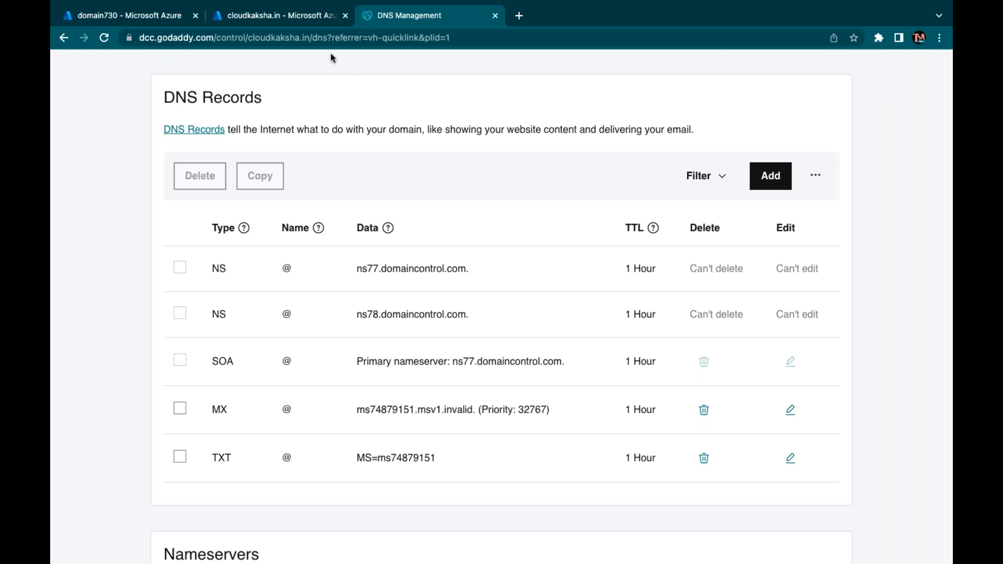
Verify cloudkaksha.in on the Azure custom domain page and confirm it as the primary domain
left_click(282, 16)
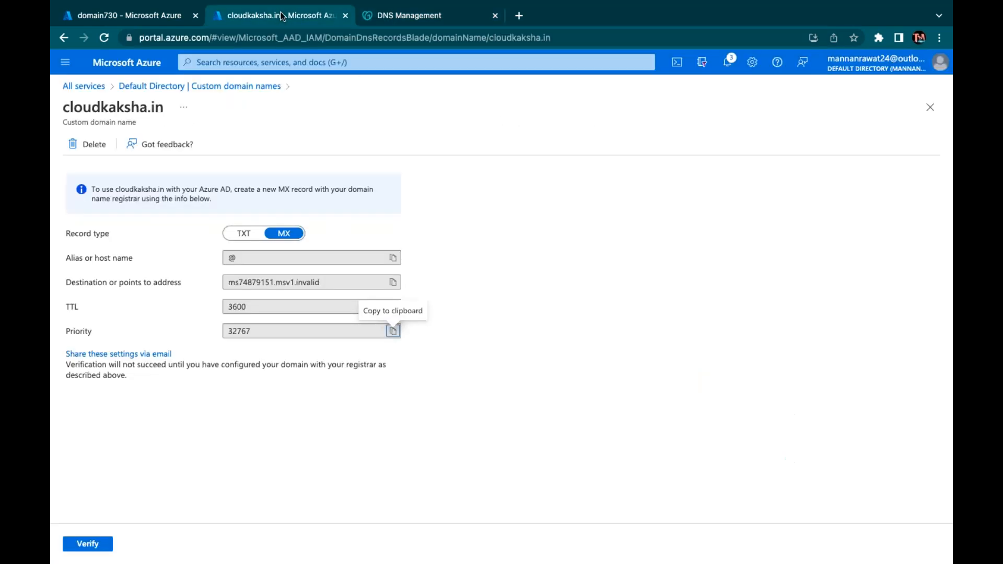
left_click(87, 545)
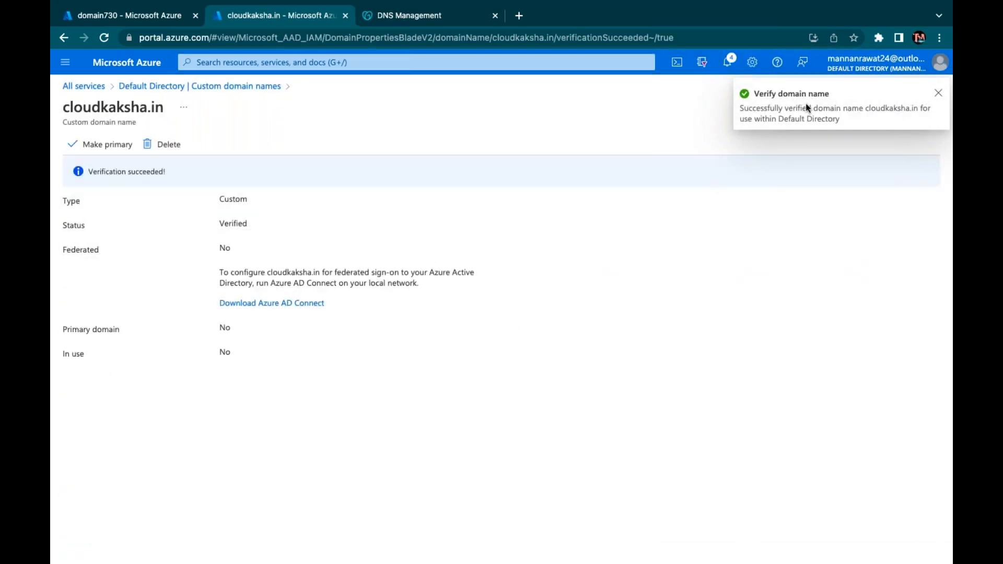
left_click(939, 94)
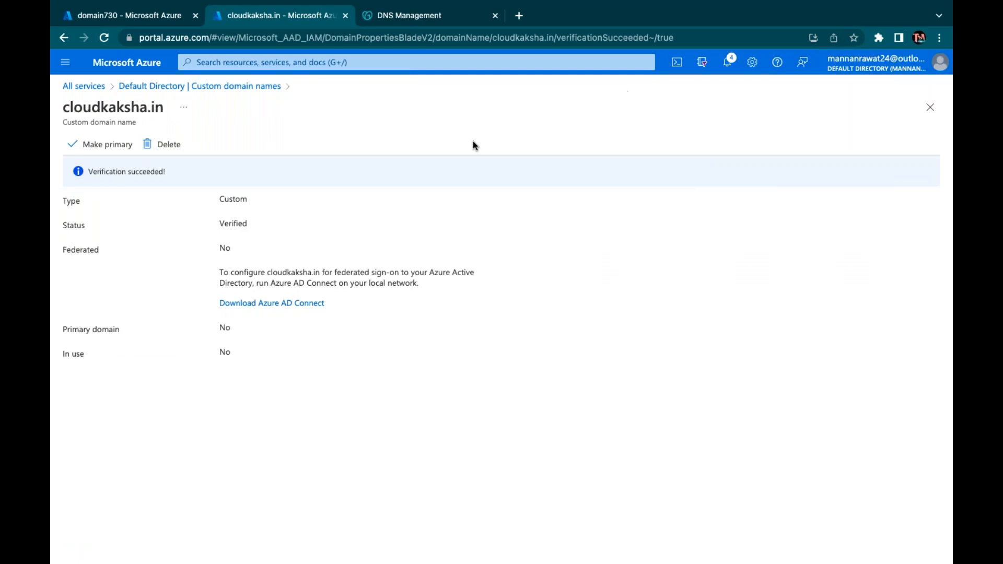
left_click(103, 143)
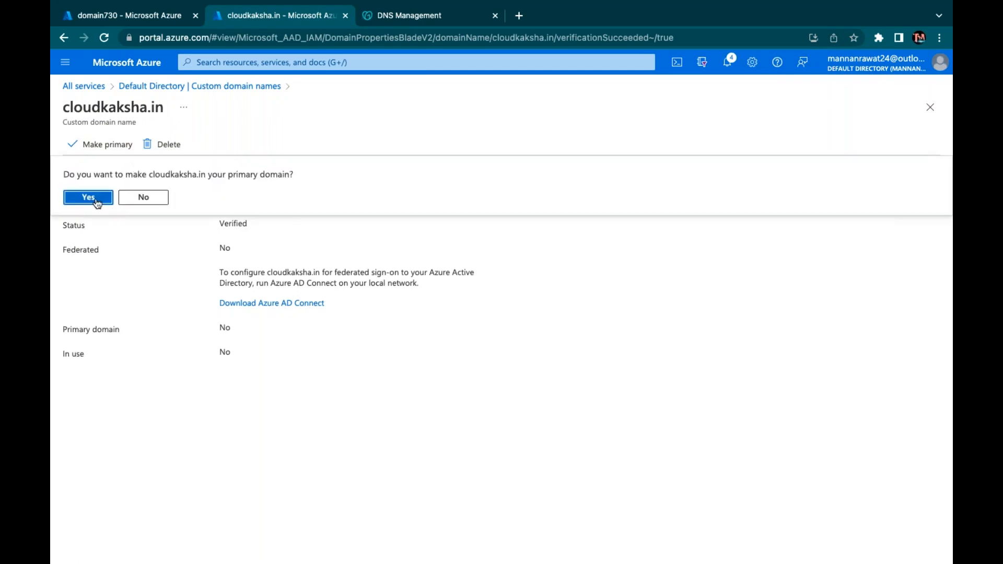
left_click(88, 197)
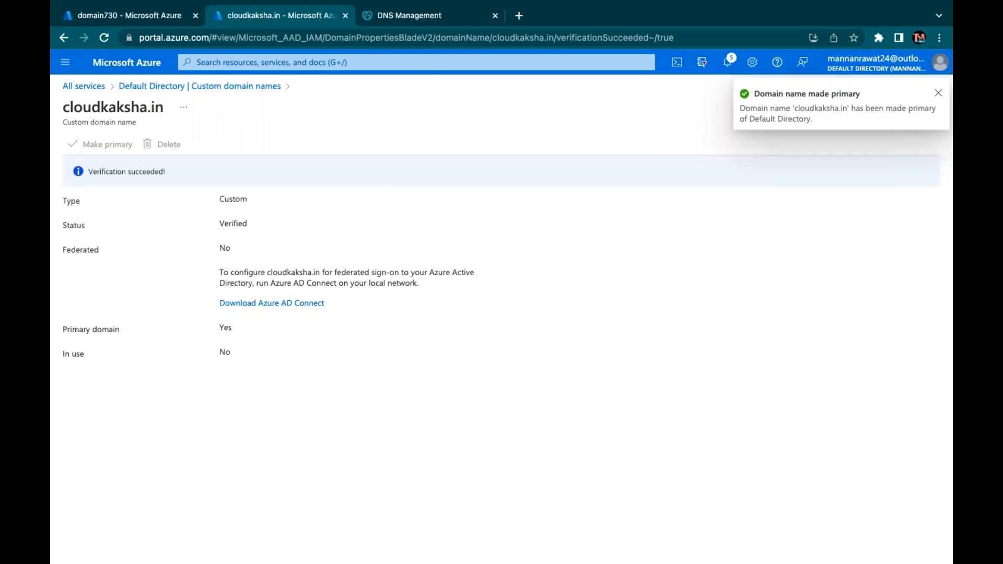
Return to Custom domain names to confirm cloudkaksha.in is listed as Verified and primary
left_click(246, 86)
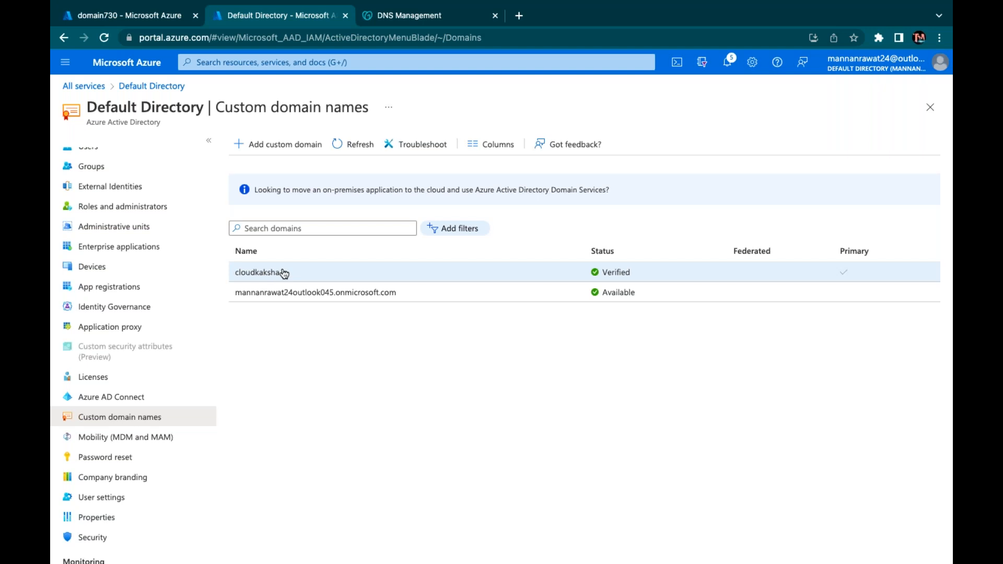
scroll(105, 235, "up", 3)
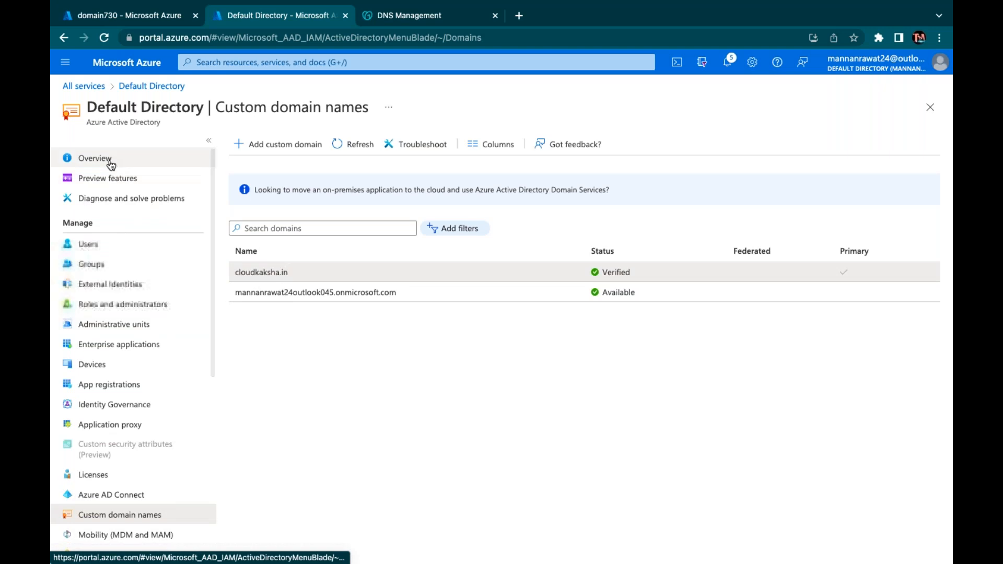
Delete users aws, azure, class, gcp, test1, test2 and test3, then refresh the Users list
left_click(91, 243)
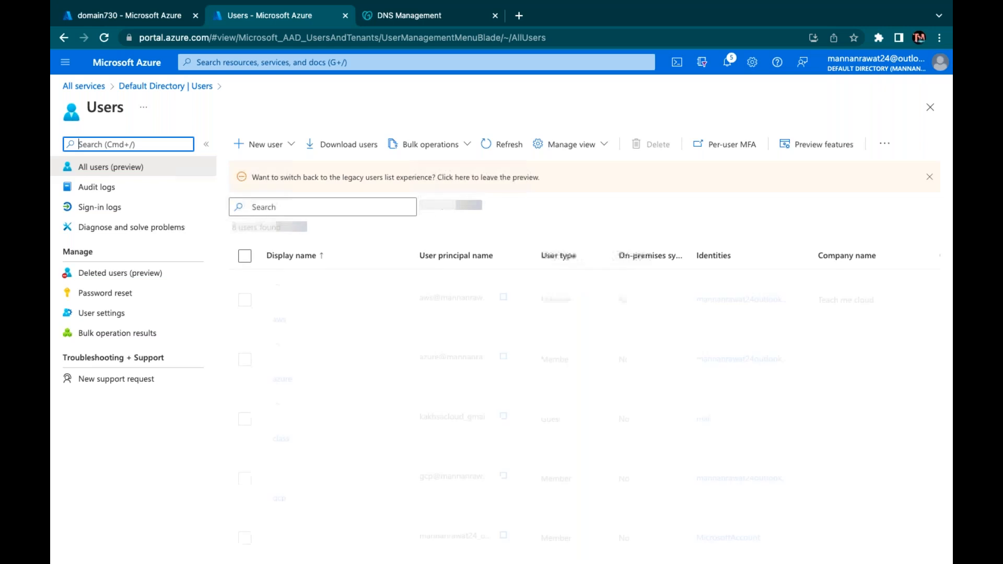
left_click(244, 283)
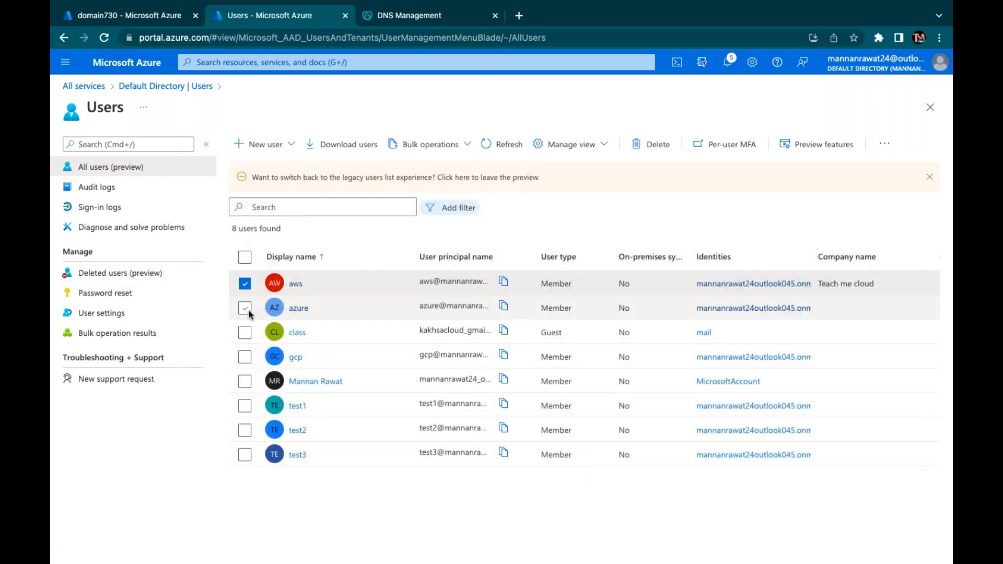
left_click(245, 308)
left_click(245, 332)
left_click(245, 357)
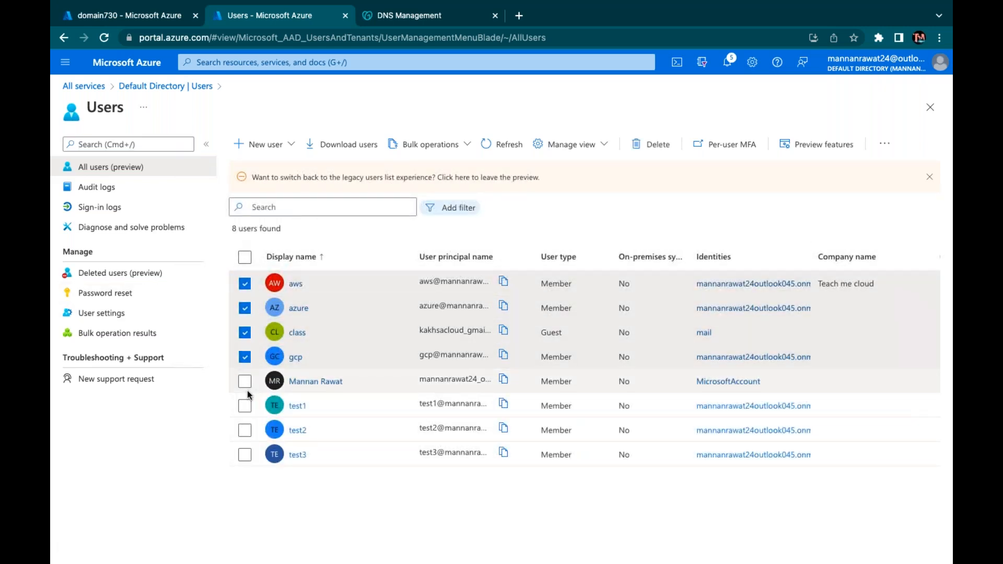
left_click(244, 405)
left_click(245, 430)
left_click(244, 455)
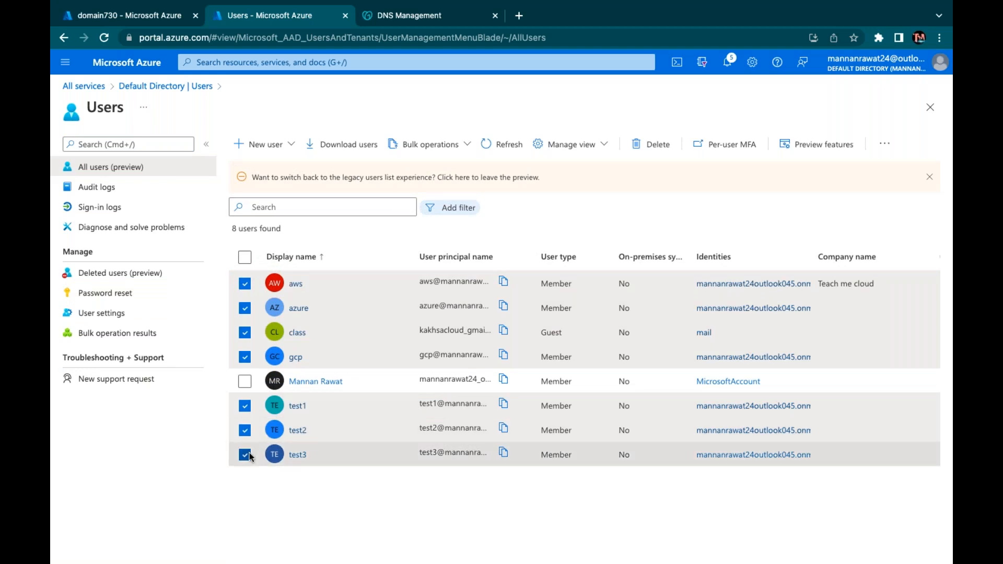
left_click(651, 144)
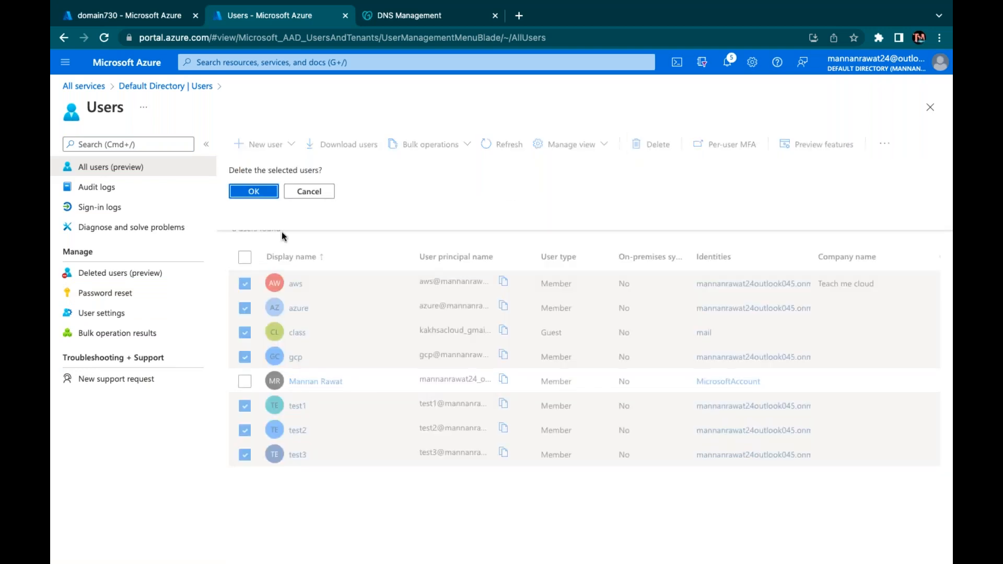
left_click(266, 192)
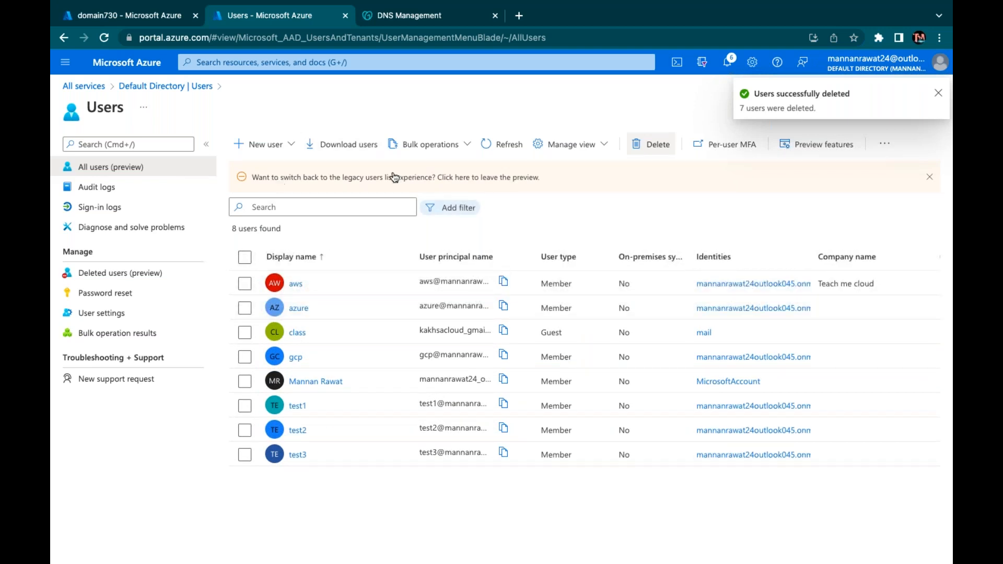
left_click(499, 144)
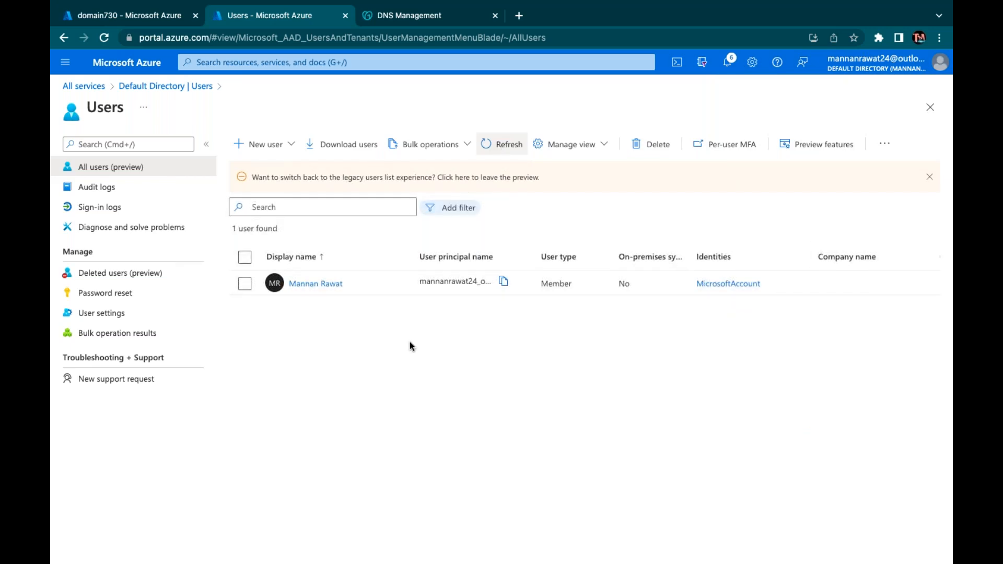
left_click(264, 145)
Start a new user with user name 'gd' and display name 'gcp'
left_click(274, 168)
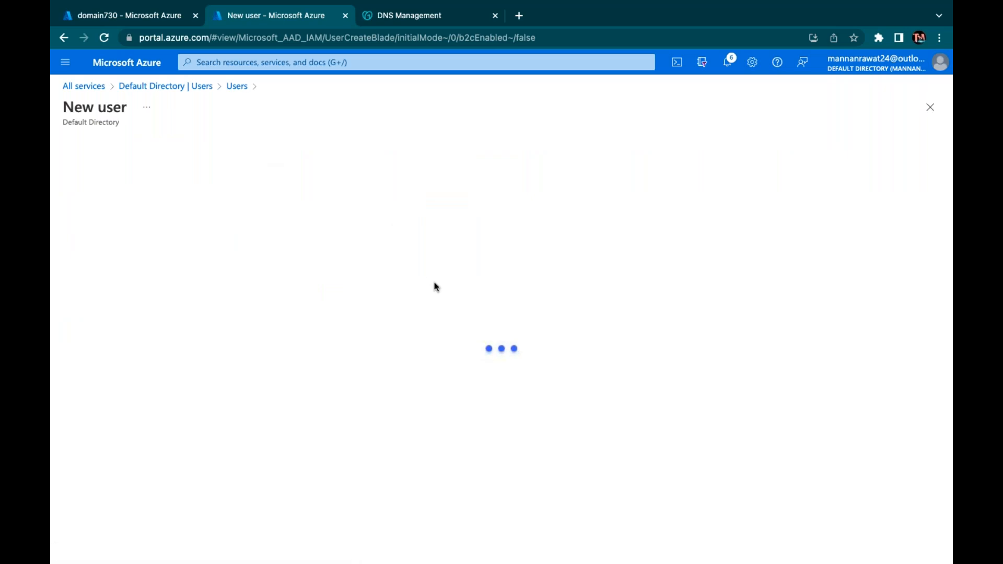
left_click(259, 386)
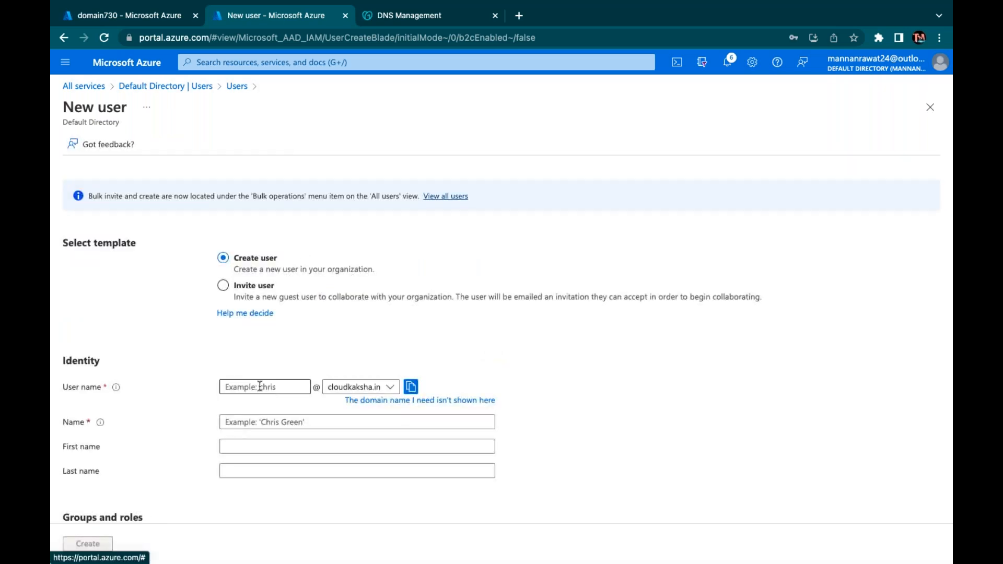
type("gd")
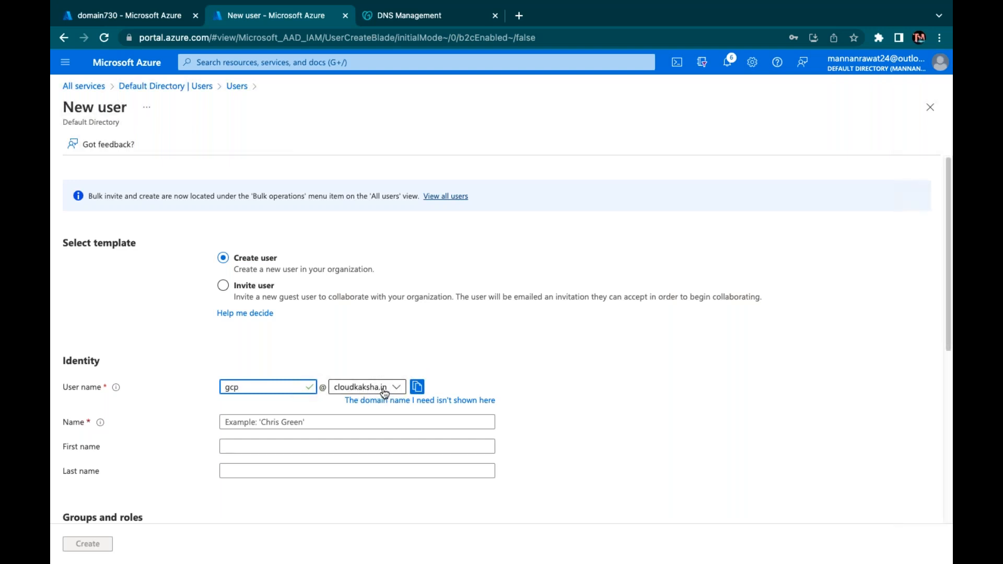
left_click(294, 422)
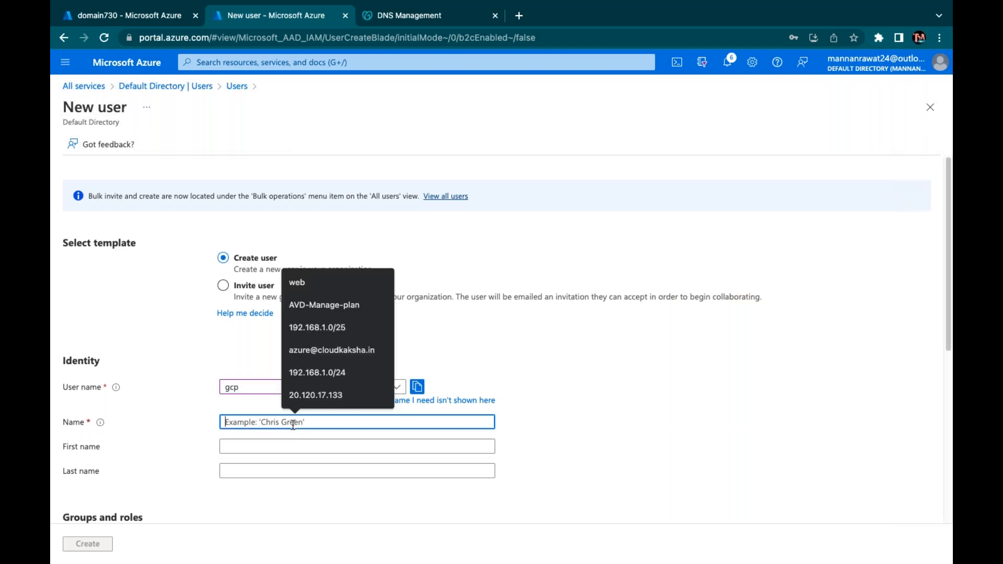
type("gcp")
scroll(288, 327, "down", 4)
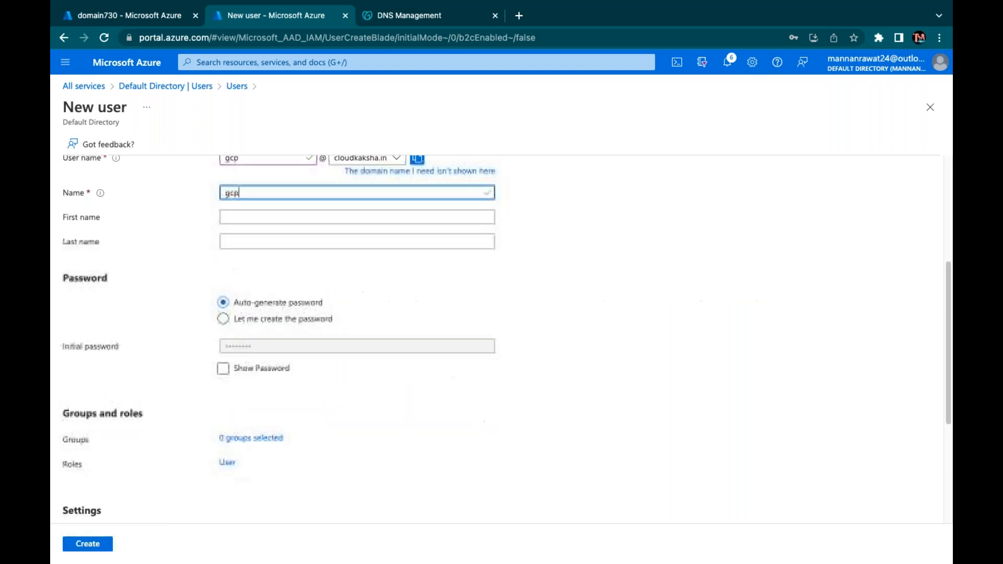
Copy the auto-generated password, create the user, and refresh the Users list
left_click(227, 370)
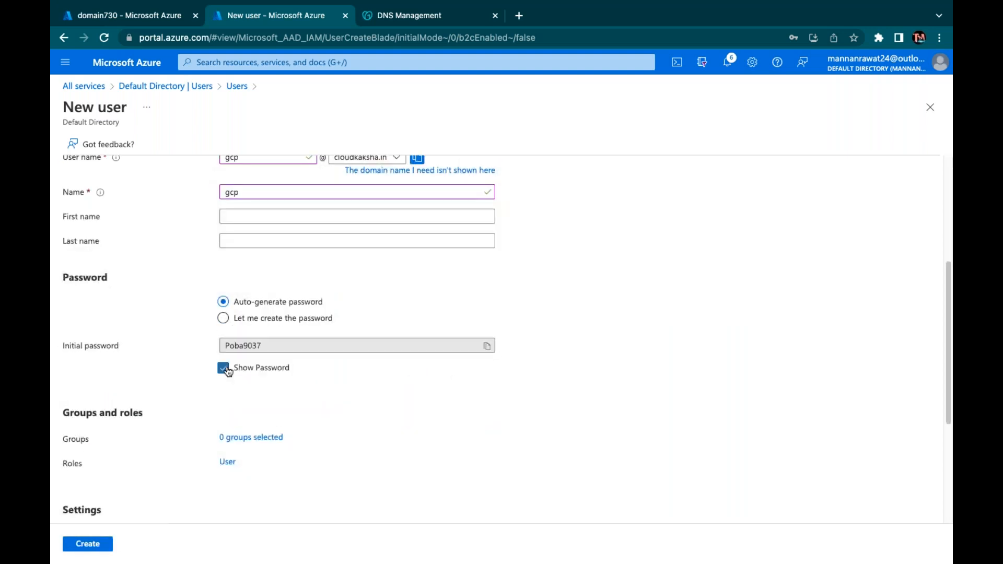
left_click(487, 347)
left_click(95, 545)
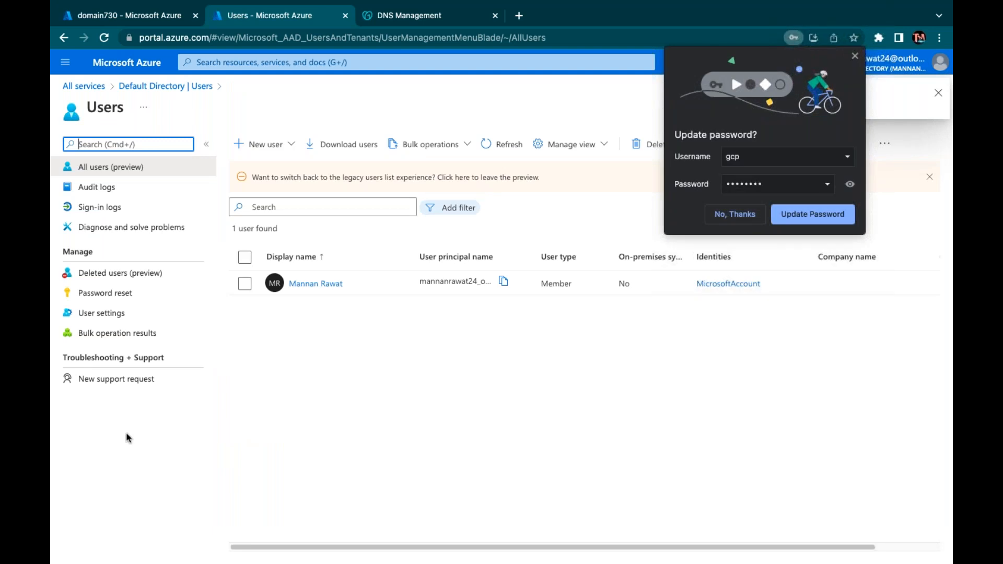
left_click(734, 214)
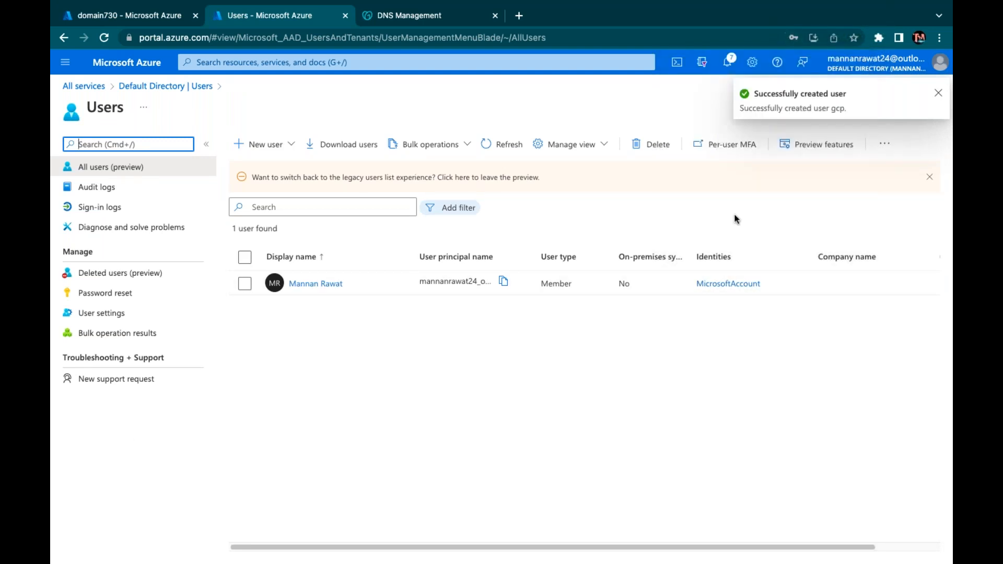
left_click(507, 147)
left_click(505, 146)
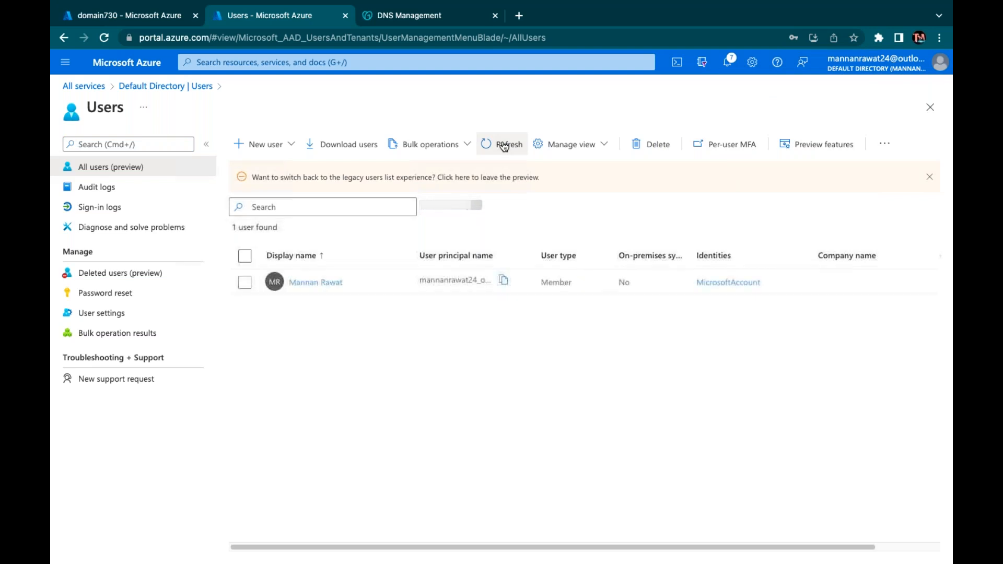
Refresh and reopen the directory's Users list until the new gcp user appears
left_click(504, 147)
left_click(505, 146)
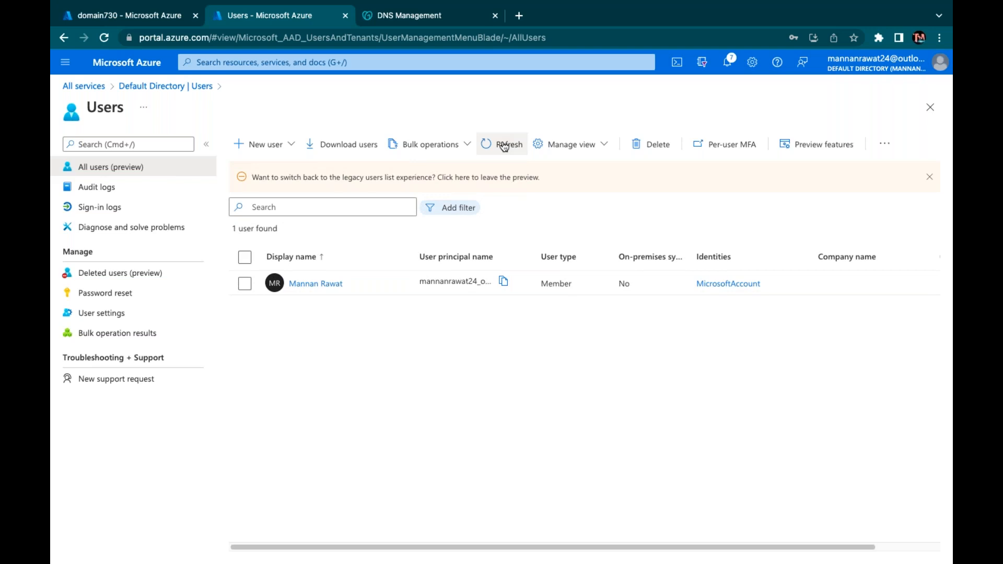
left_click(506, 147)
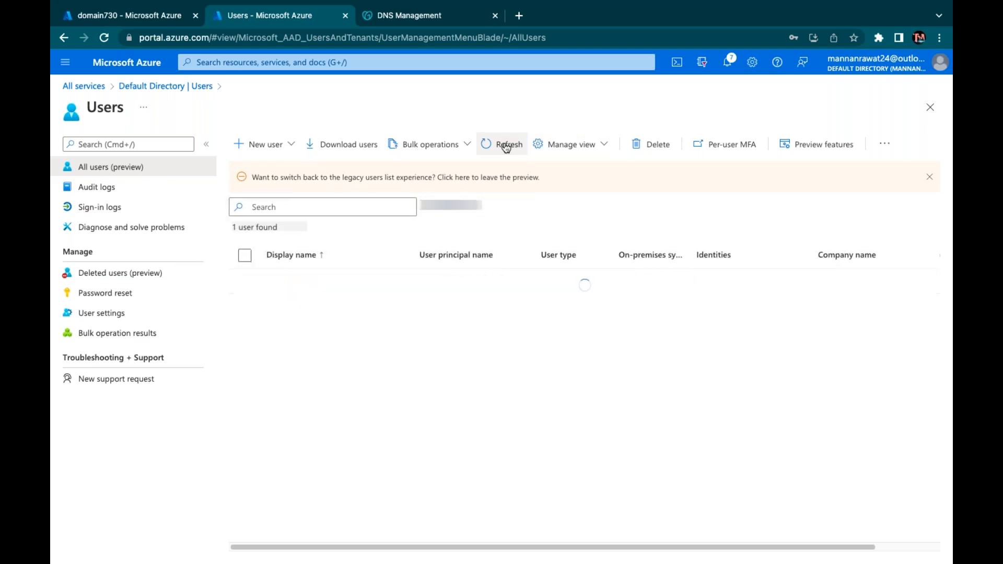
left_click(728, 62)
left_click(933, 90)
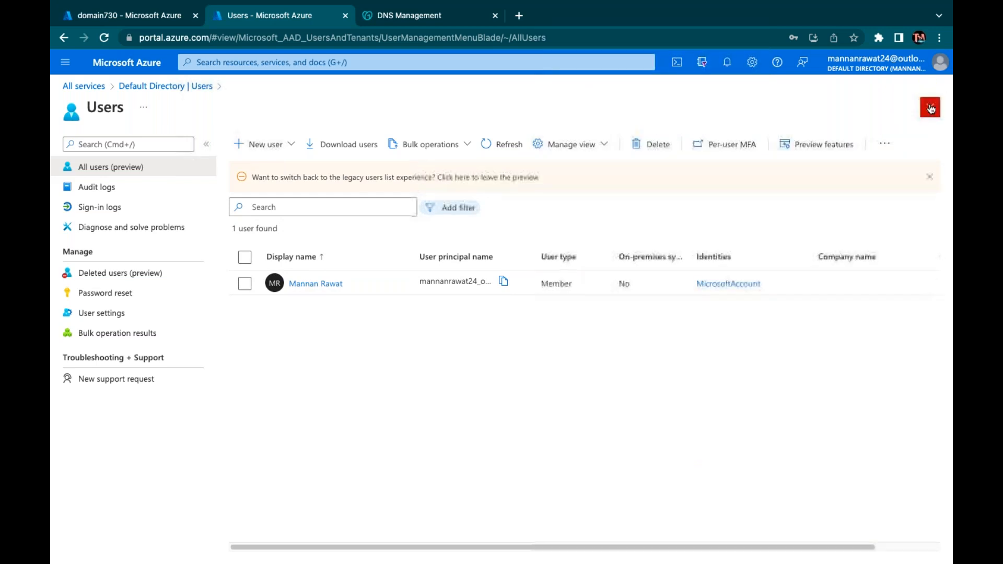
left_click(931, 107)
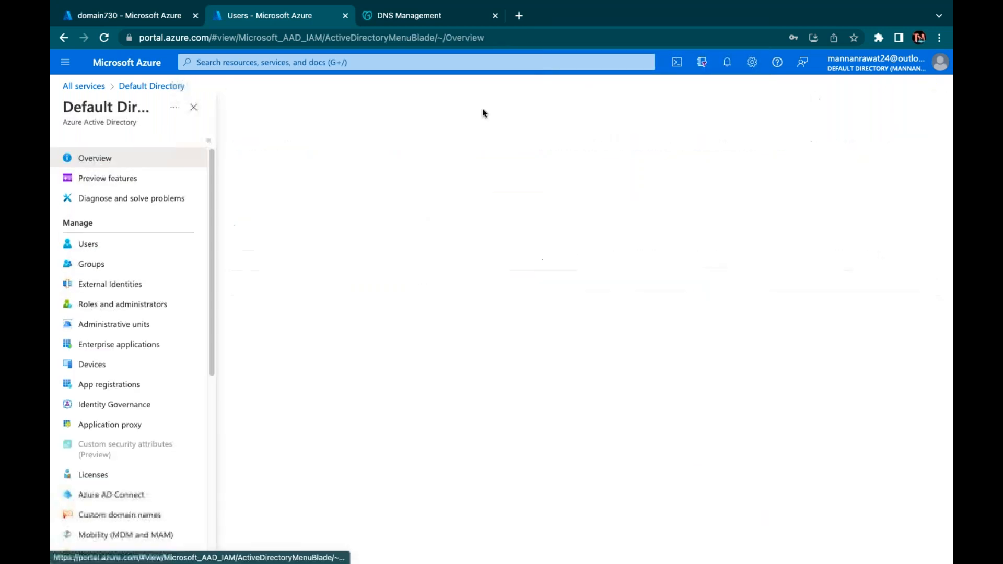
left_click(91, 250)
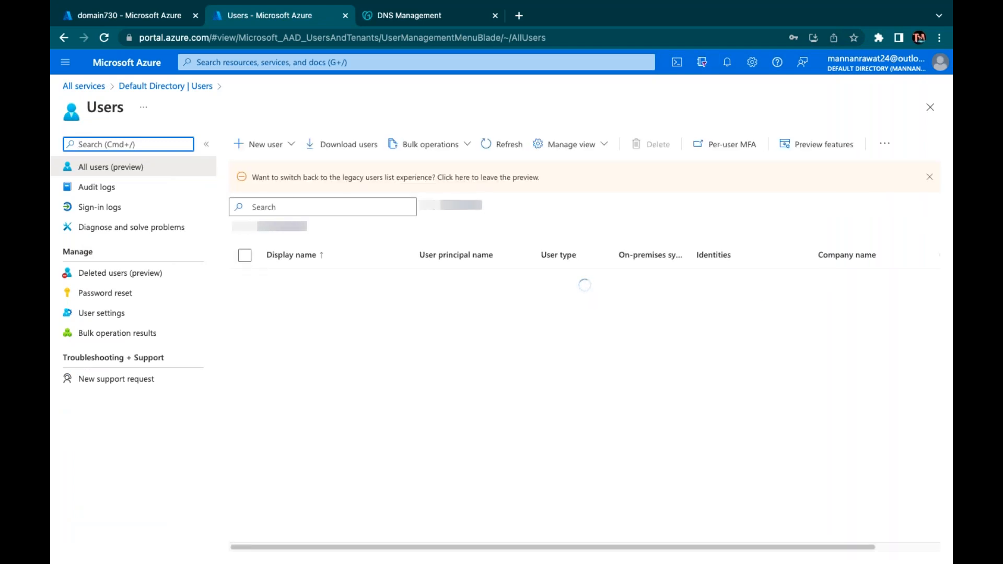
left_click(499, 143)
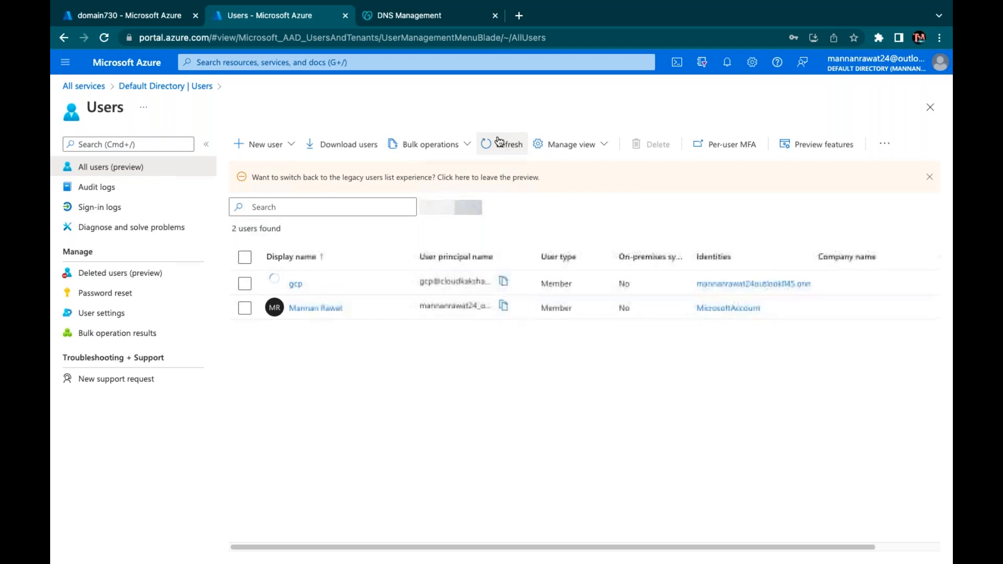
Open the gcp user's profile and copy its cloudkaksha.in sign-in name
left_click(245, 283)
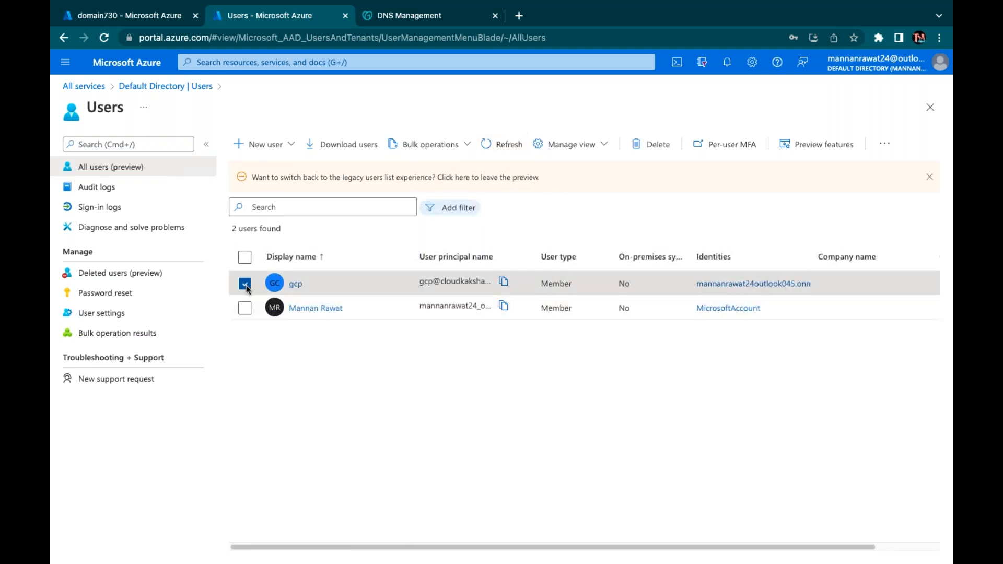
left_click(296, 284)
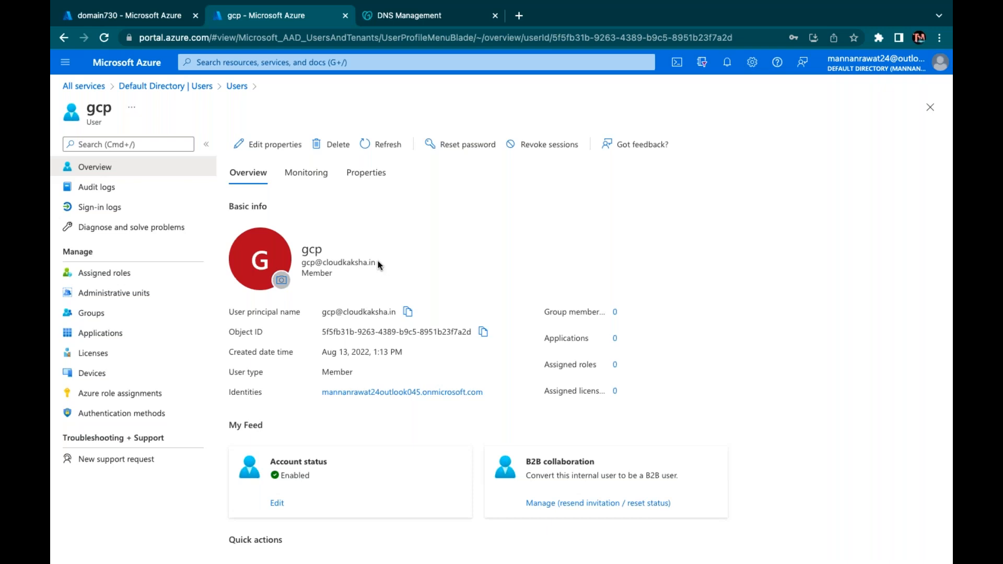
left_click_drag(377, 262, 302, 263)
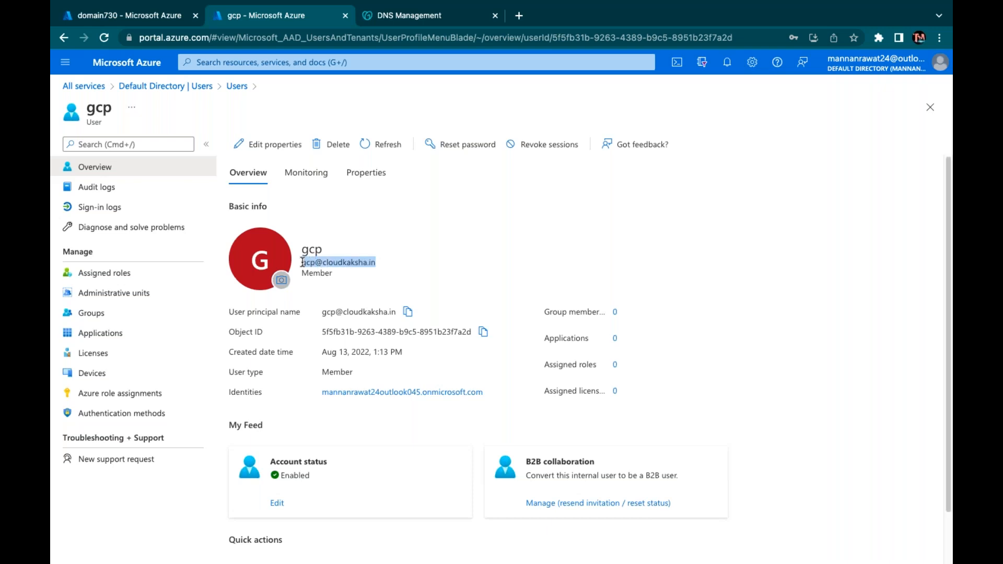
right_click(328, 258)
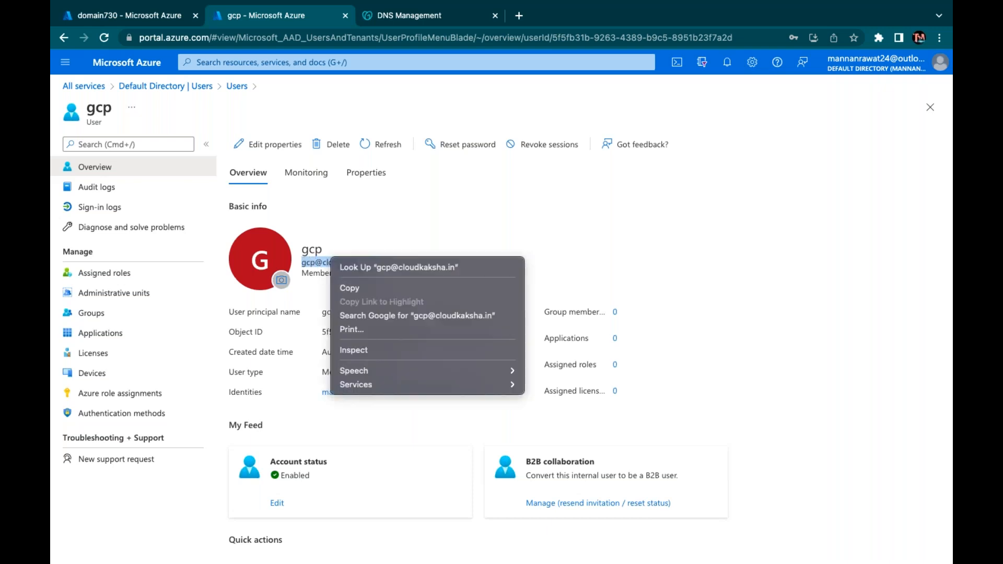
left_click(348, 288)
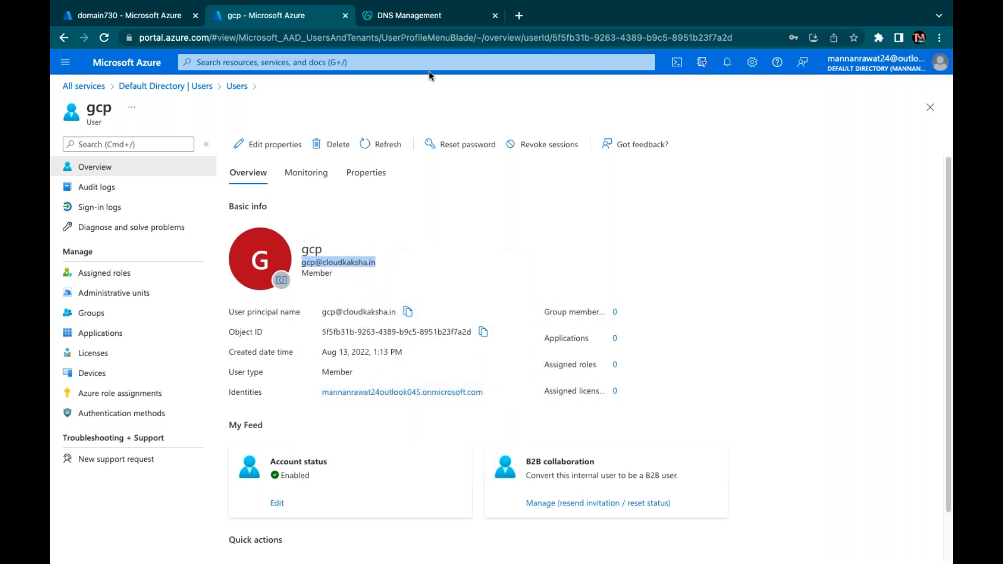
In a private browser window, load portal.azure.com and submit the gcp user's sign-in address
left_click(519, 15)
left_click(939, 38)
left_click(760, 99)
type("po")
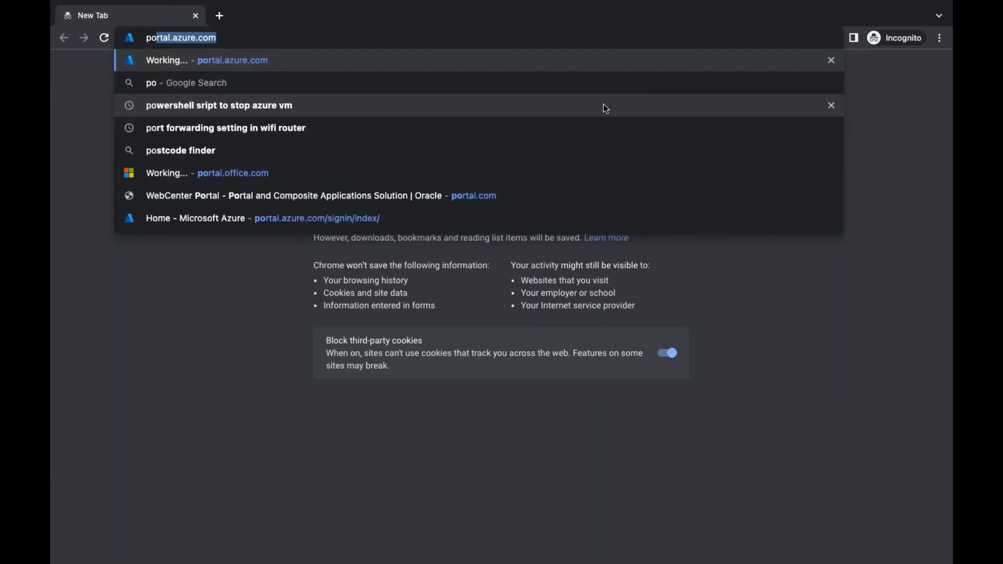
key("Return")
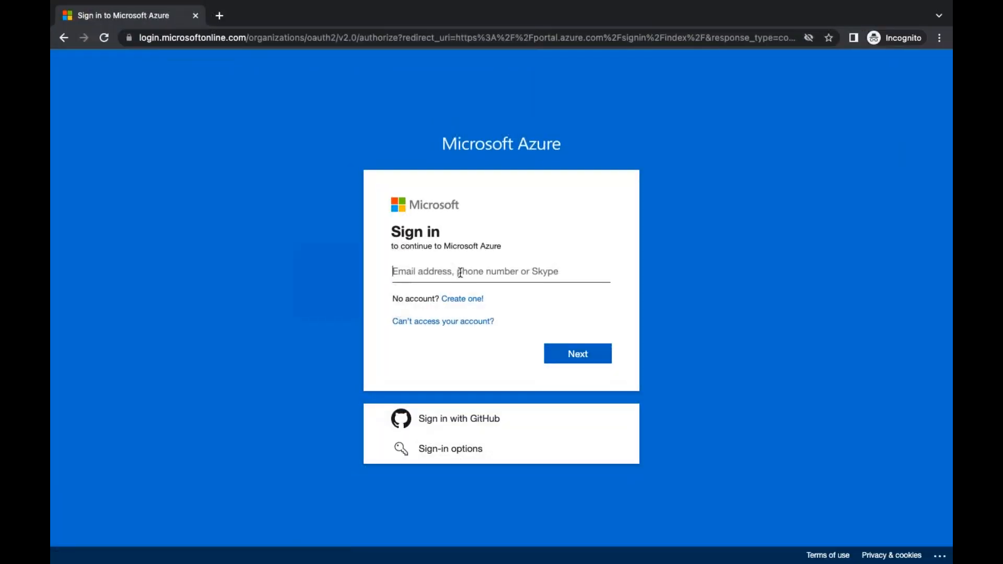
left_click(461, 272)
key("super+v")
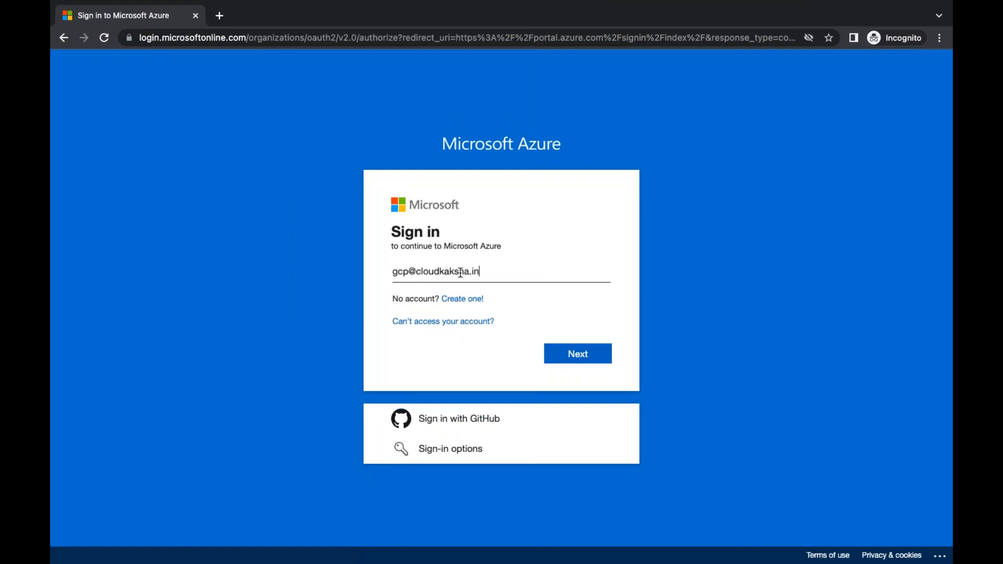
left_click(579, 355)
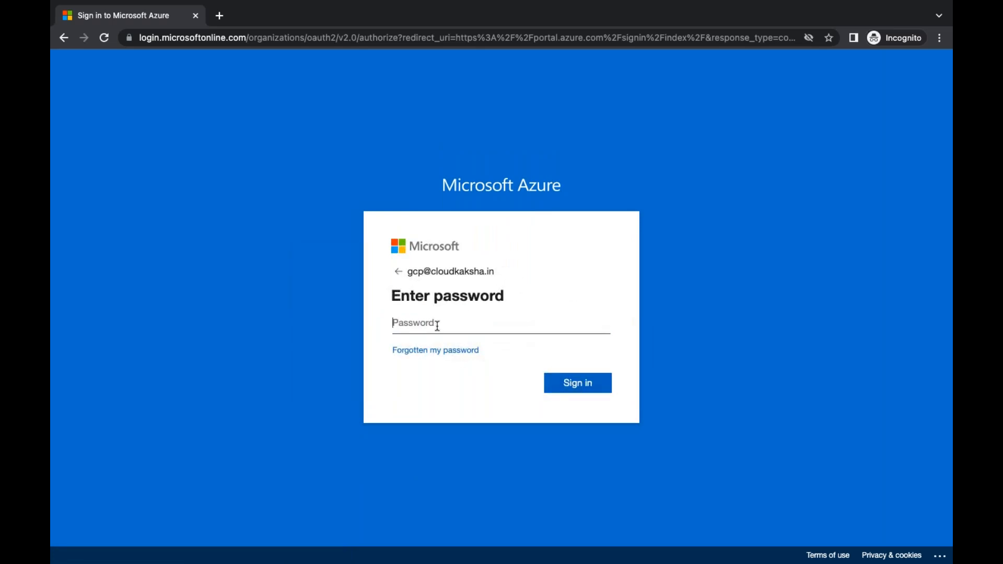
Reset the gcp user's password in the admin window and copy the temporary password
key("ctrl+Left")
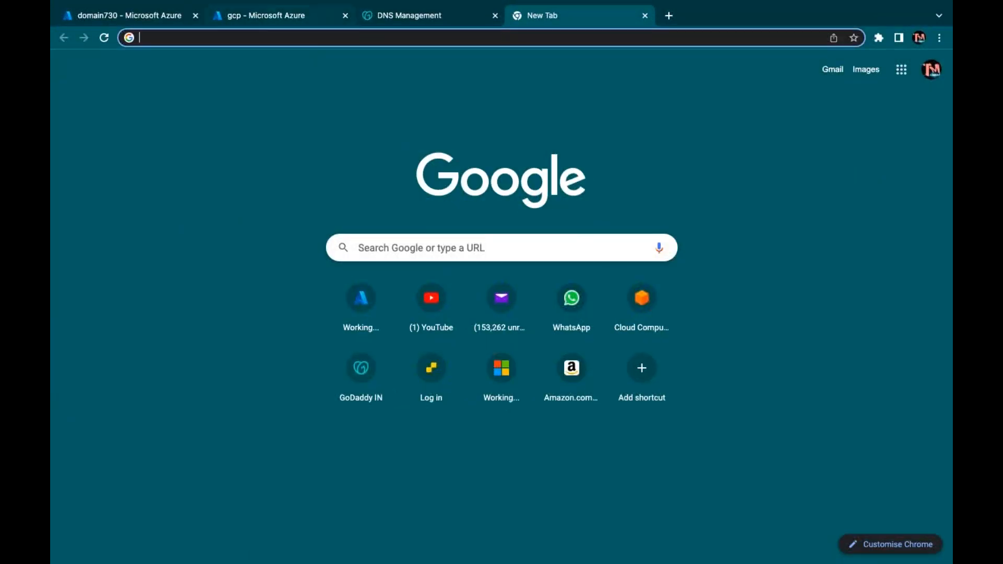
left_click(282, 17)
left_click(448, 256)
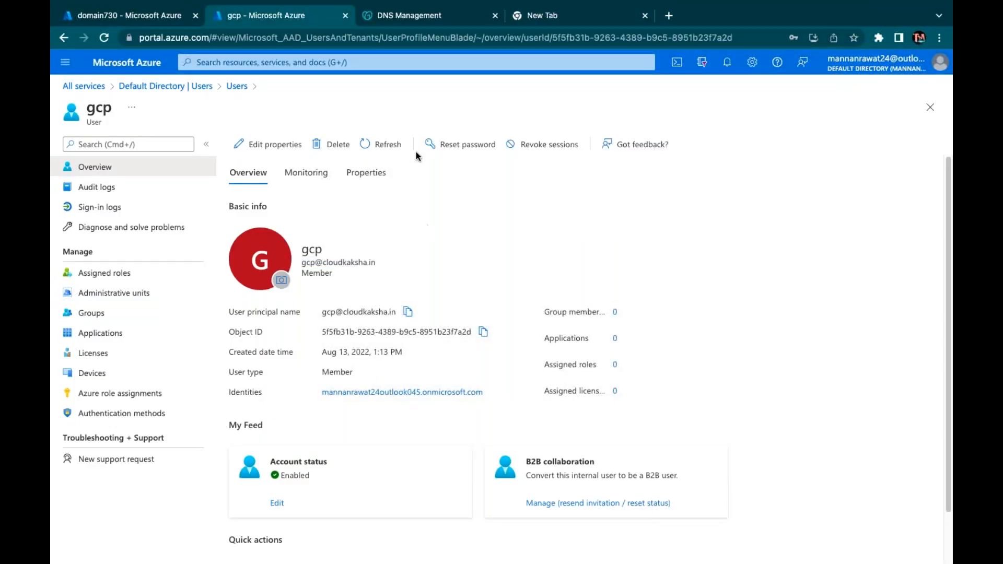
left_click(460, 145)
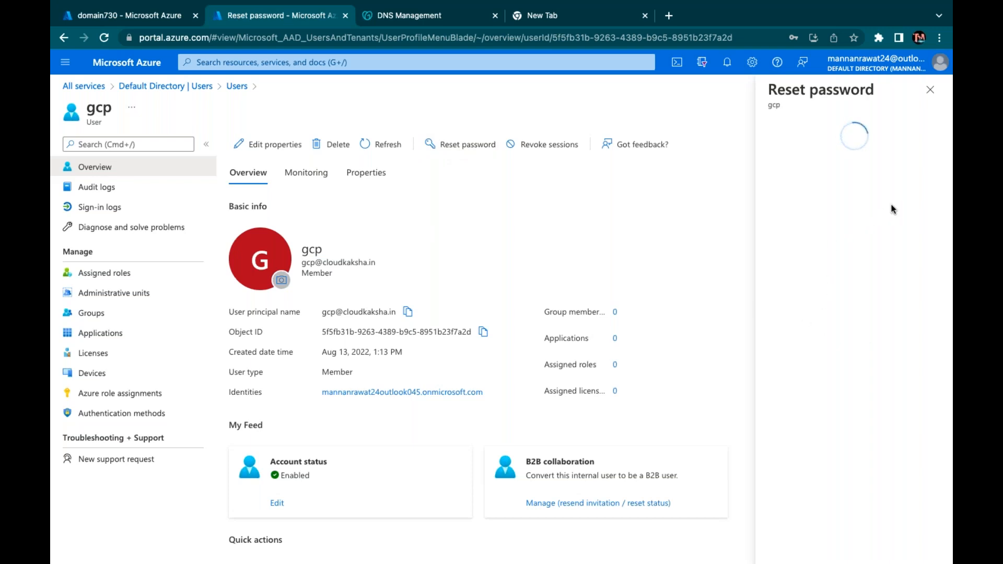
left_click(817, 179)
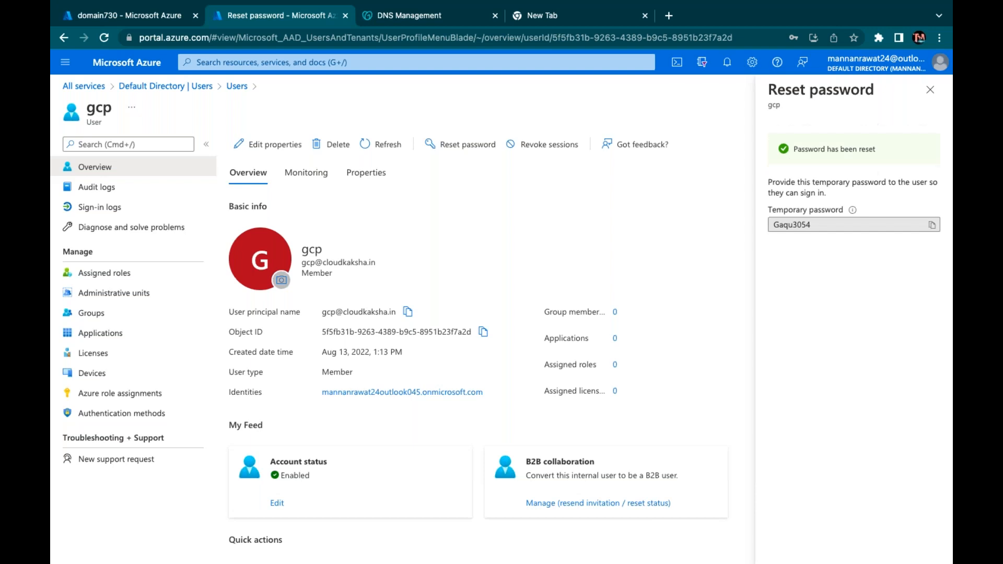
left_click(932, 225)
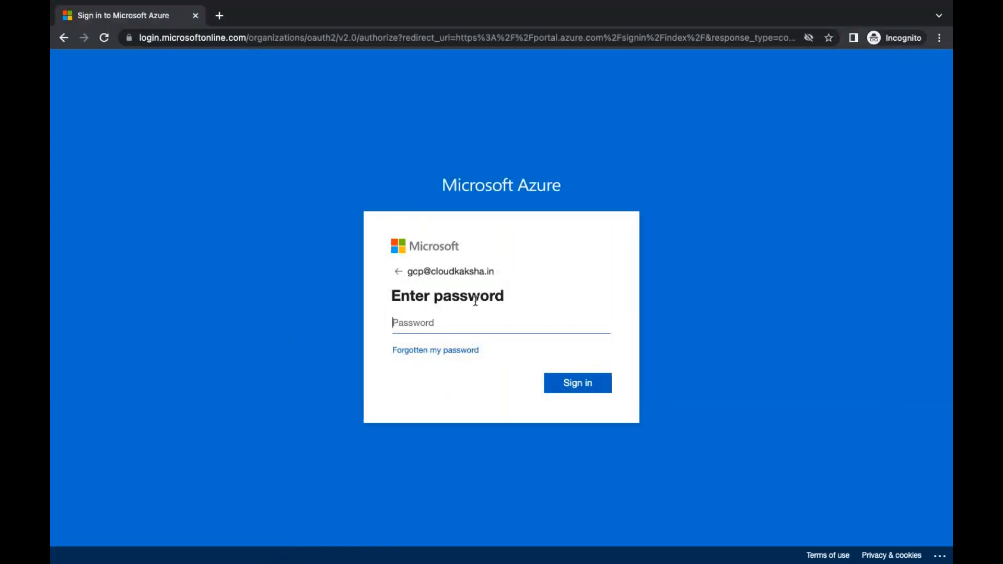
Sign in with the temporary password and submit a new password for the user
key("super+v")
left_click(573, 383)
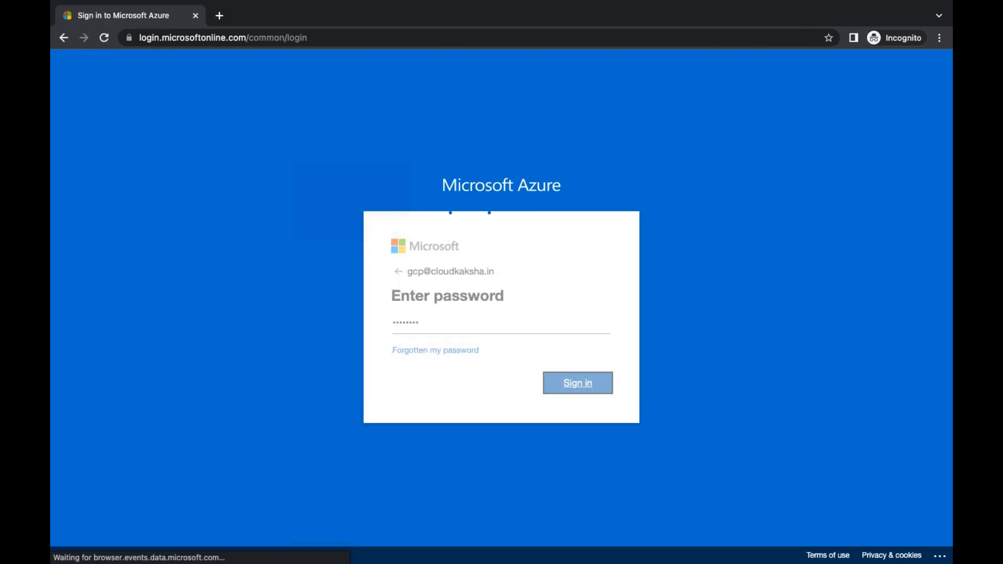
key("super+v")
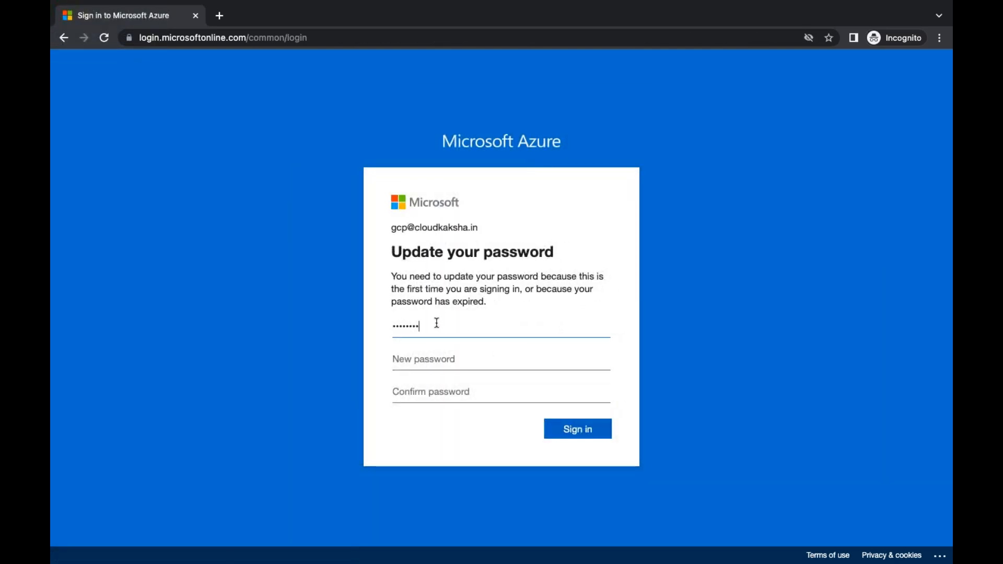
left_click(434, 366)
type("P")
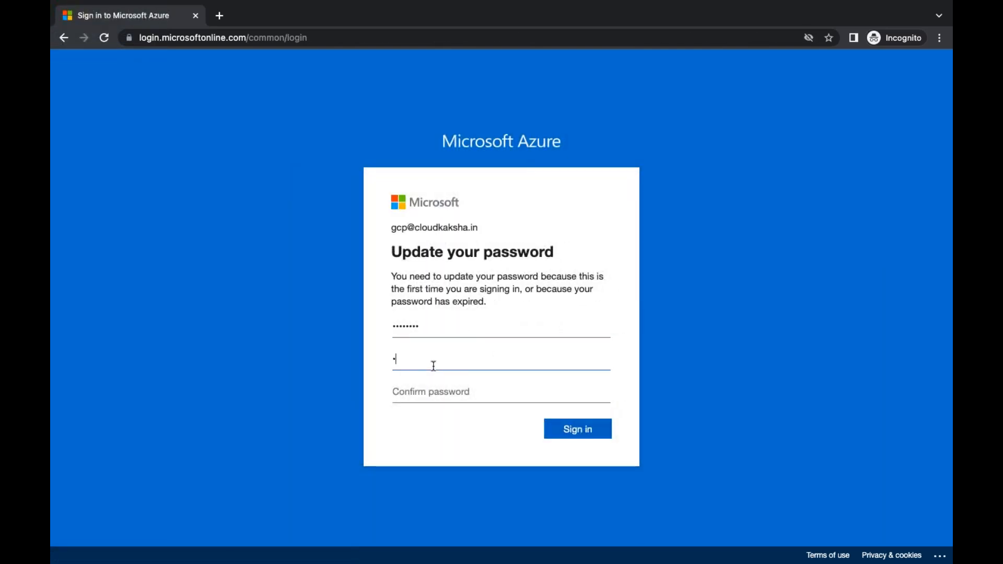
type("••••••••P")
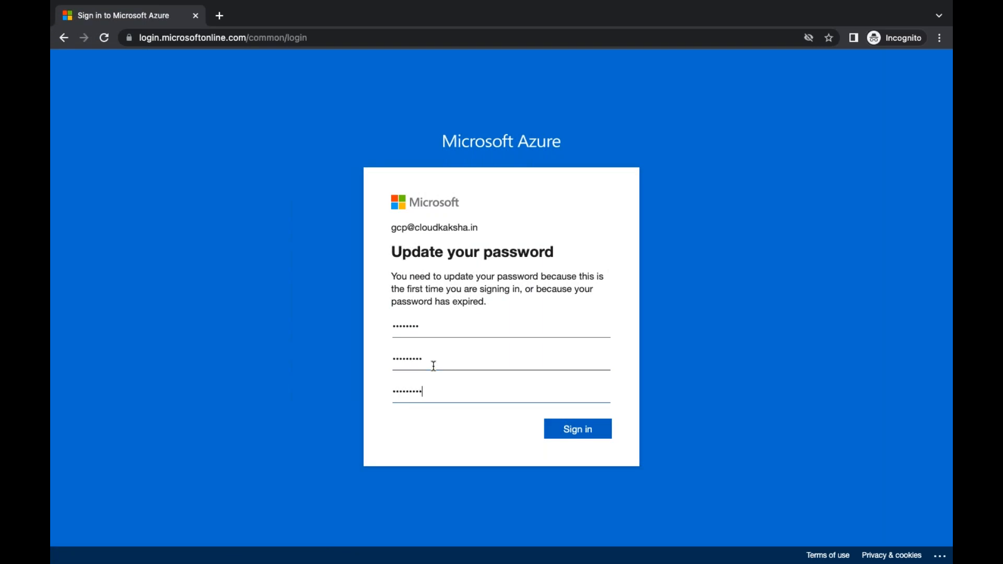
left_click(569, 428)
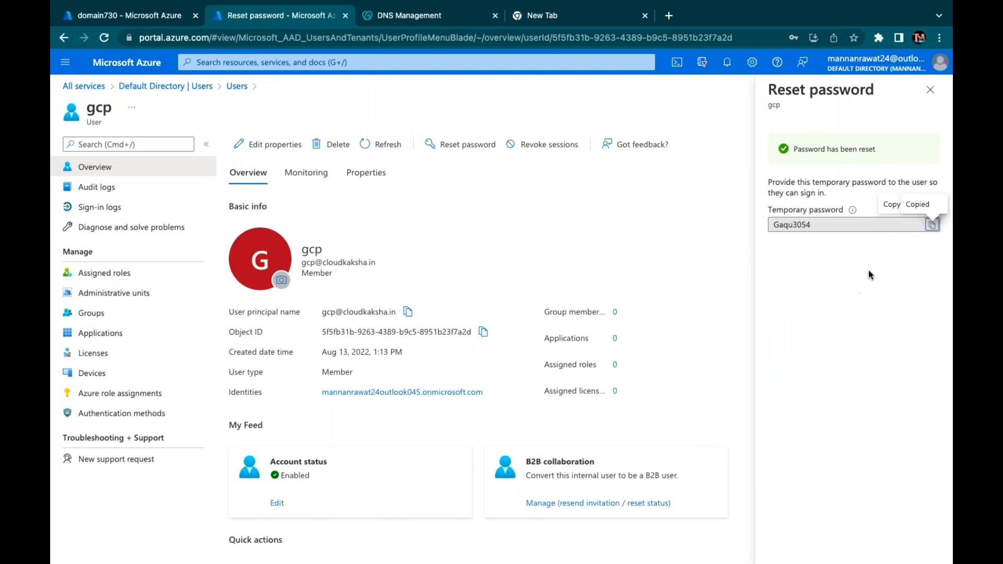
Re-enter the temporary password as current password, resubmit the change, and stay signed in
left_click(933, 226)
key("ctrl+Right")
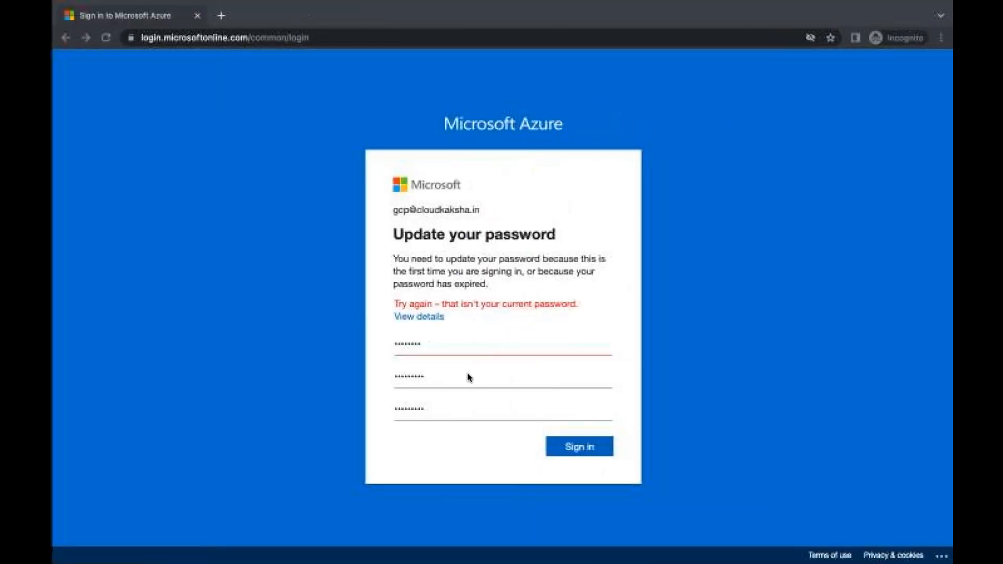
left_click(437, 343)
key("super+a")
key("BackSpace")
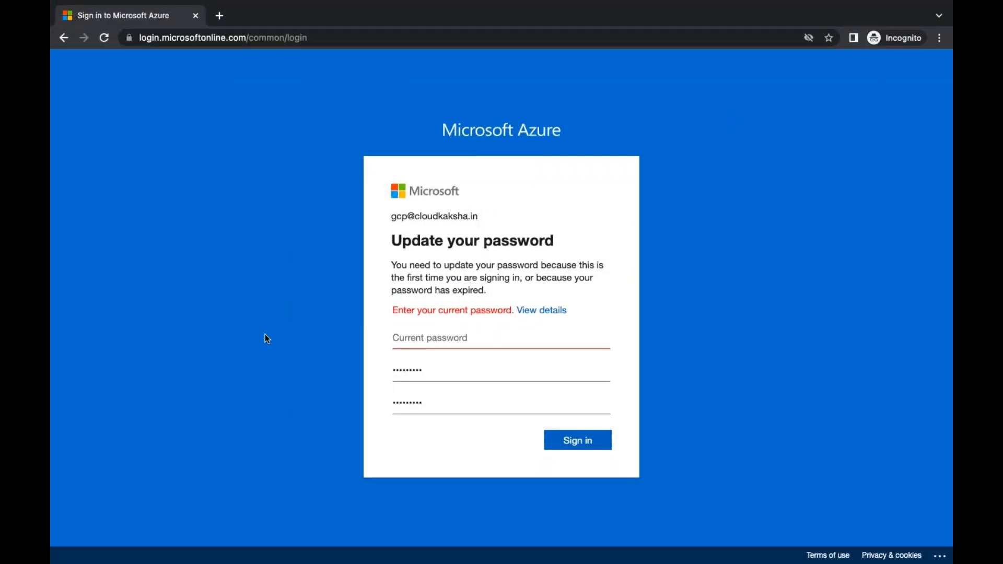
key("super+v")
left_click(585, 428)
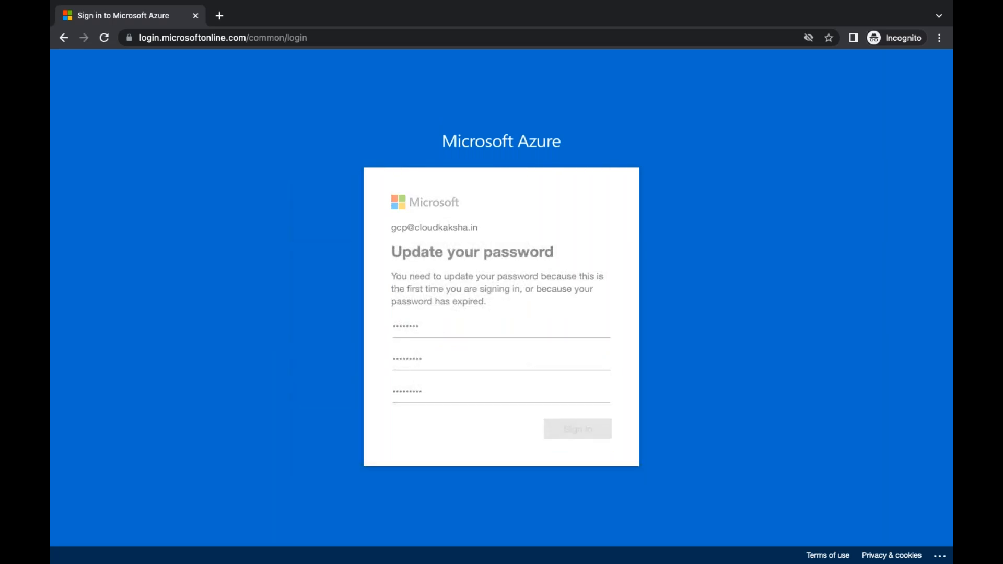
left_click(562, 394)
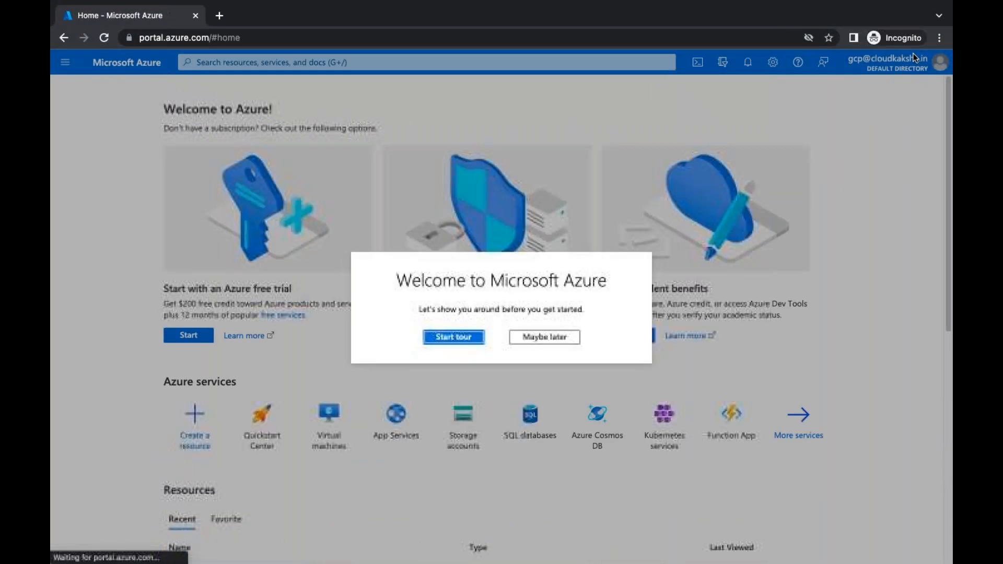
Skip the welcome tour and check the new user's Virtual machines list, which has no subscription
left_click(545, 336)
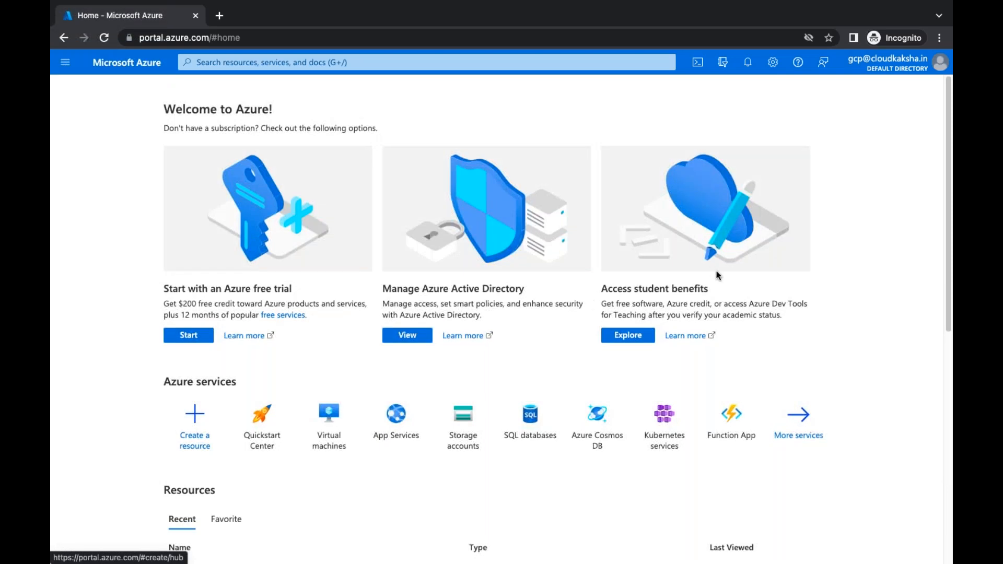
left_click(799, 441)
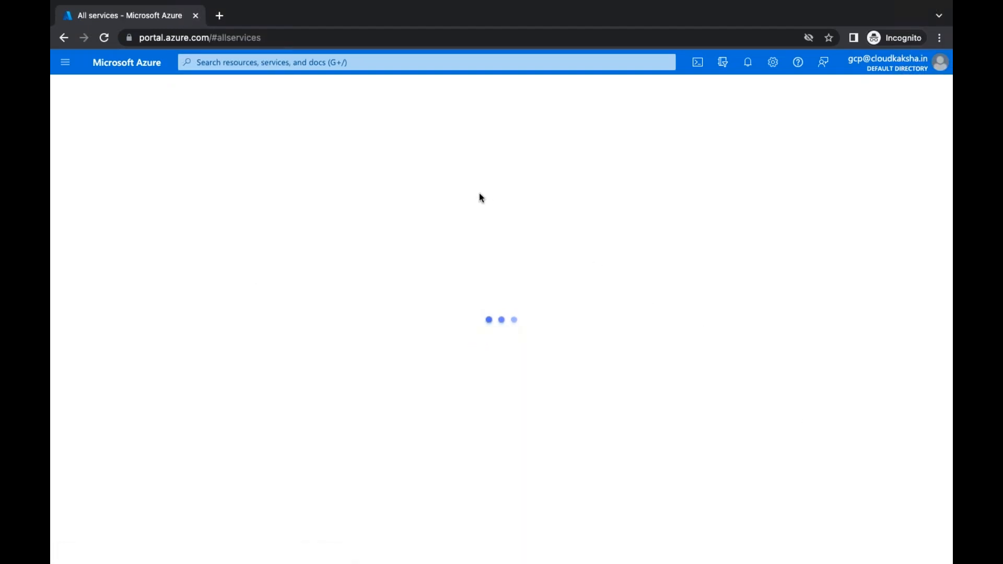
scroll(105, 233, "down", 2)
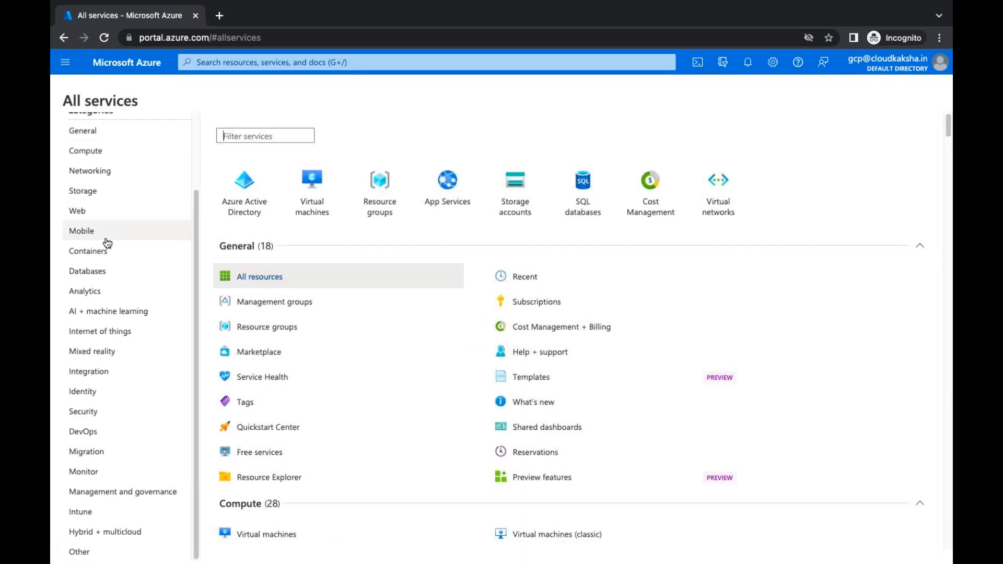
left_click(298, 214)
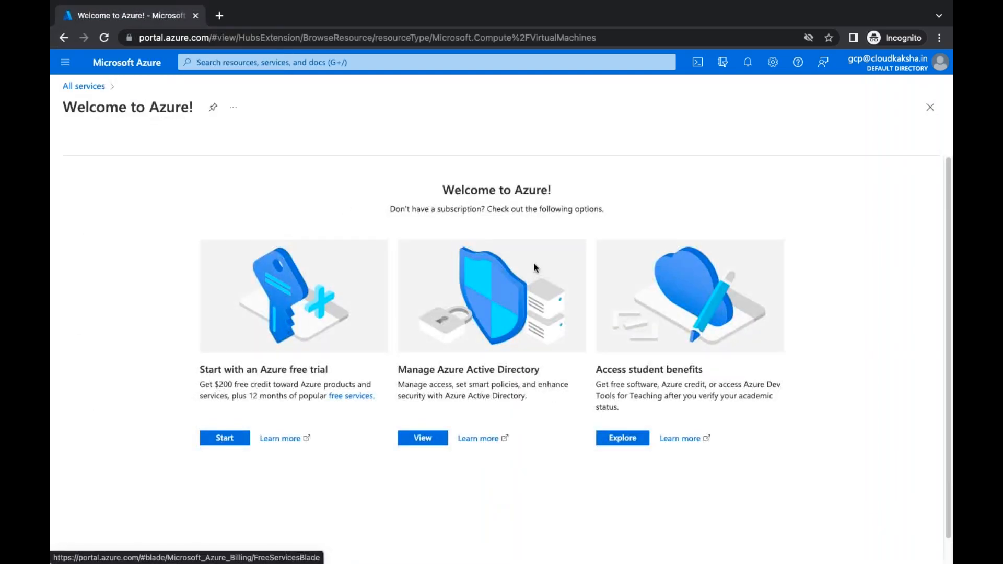
left_click(930, 107)
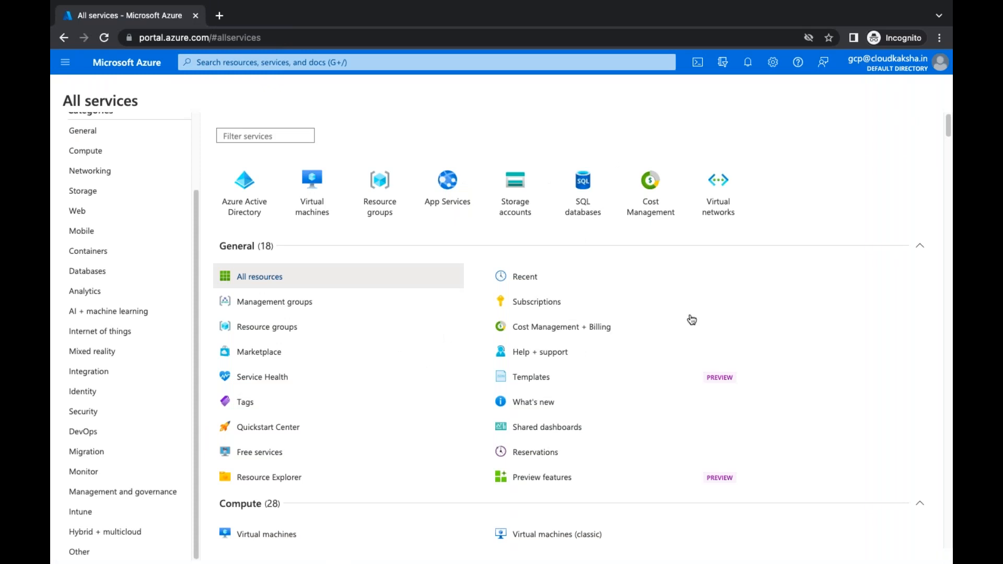
Return to the admin portal window and open the deployed Domain virtual machine resource
key("ctrl+Left")
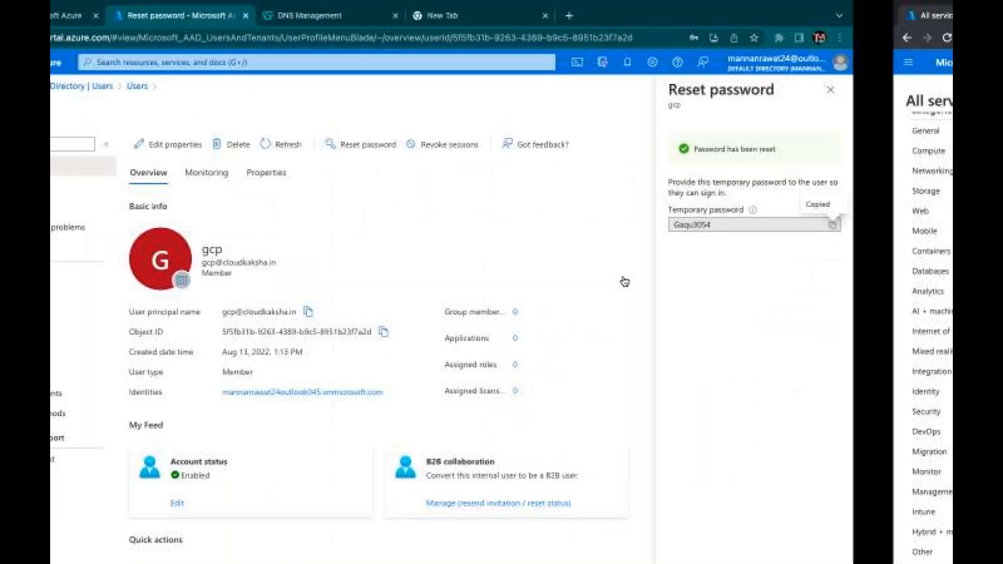
left_click(930, 89)
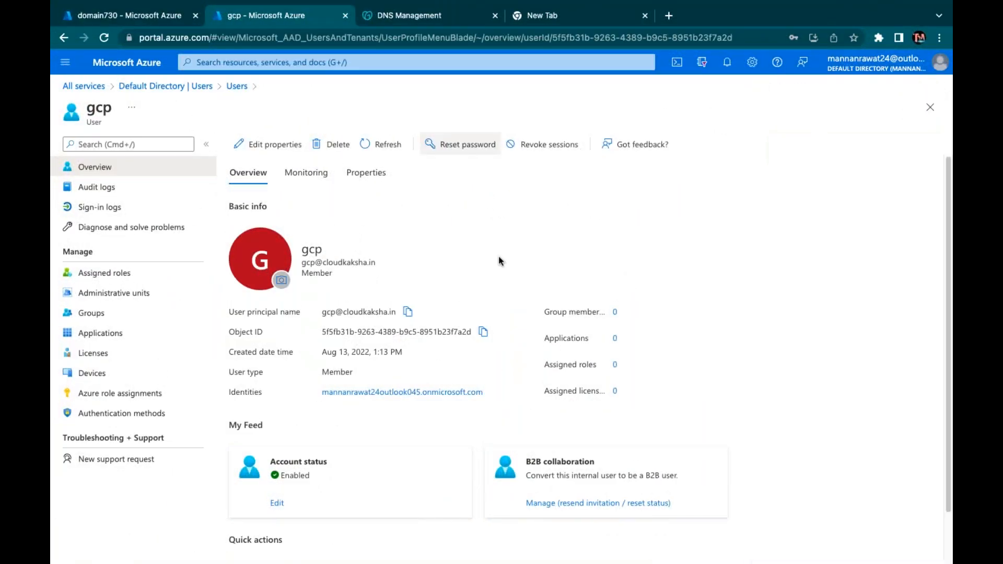
left_click(116, 16)
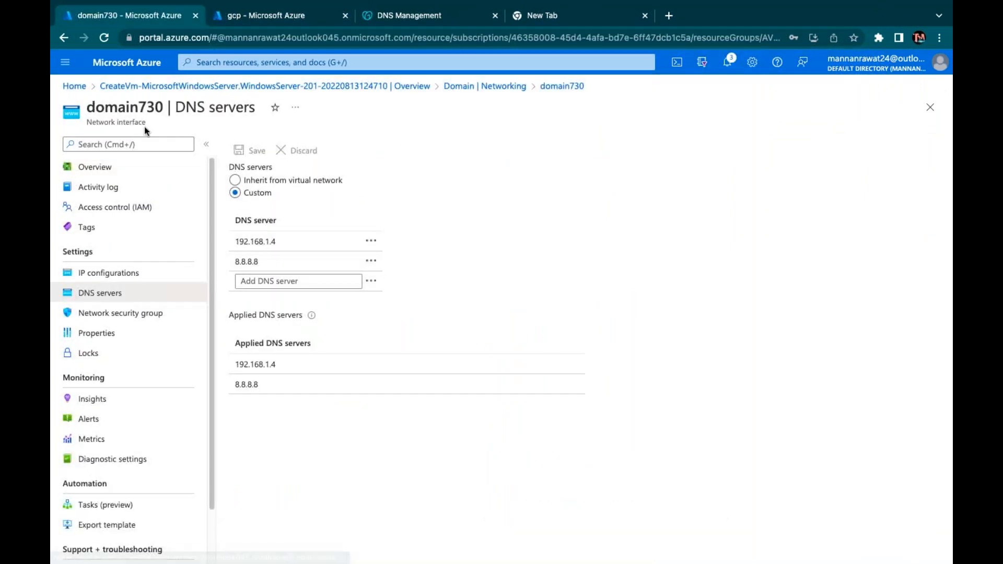
left_click(235, 86)
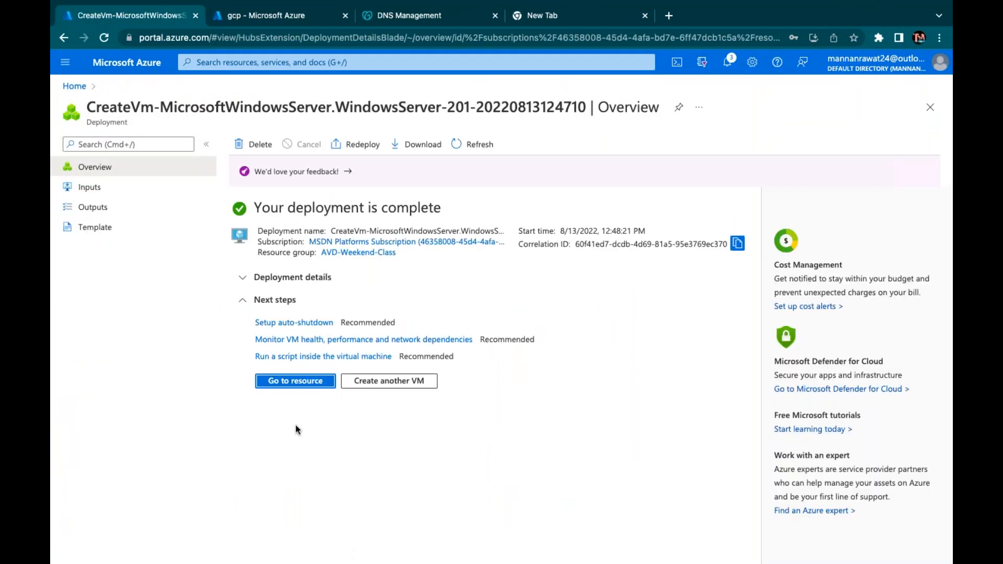
left_click(298, 384)
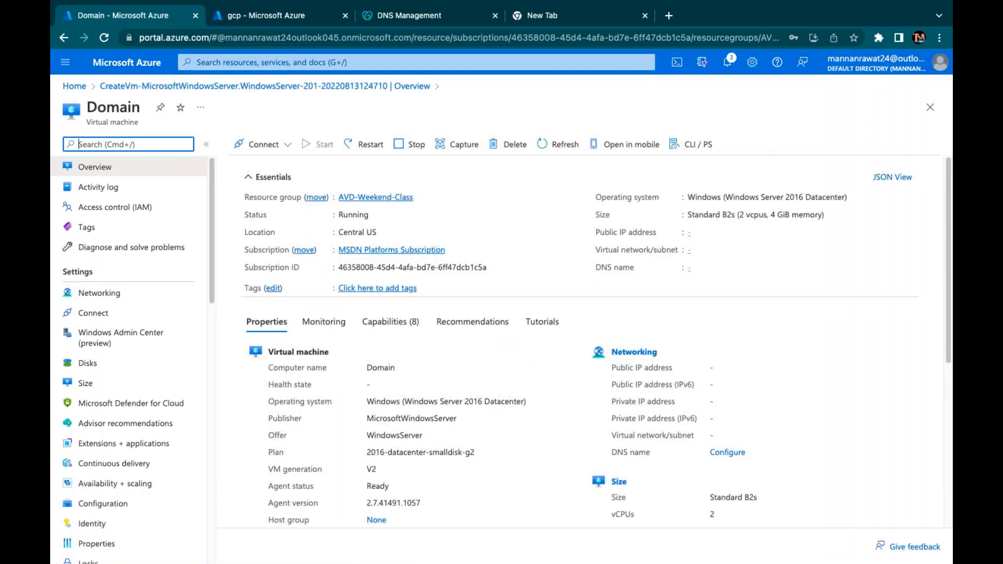
Download the Domain VM's RDP file from its Connect > RDP page
left_click(271, 147)
left_click(257, 166)
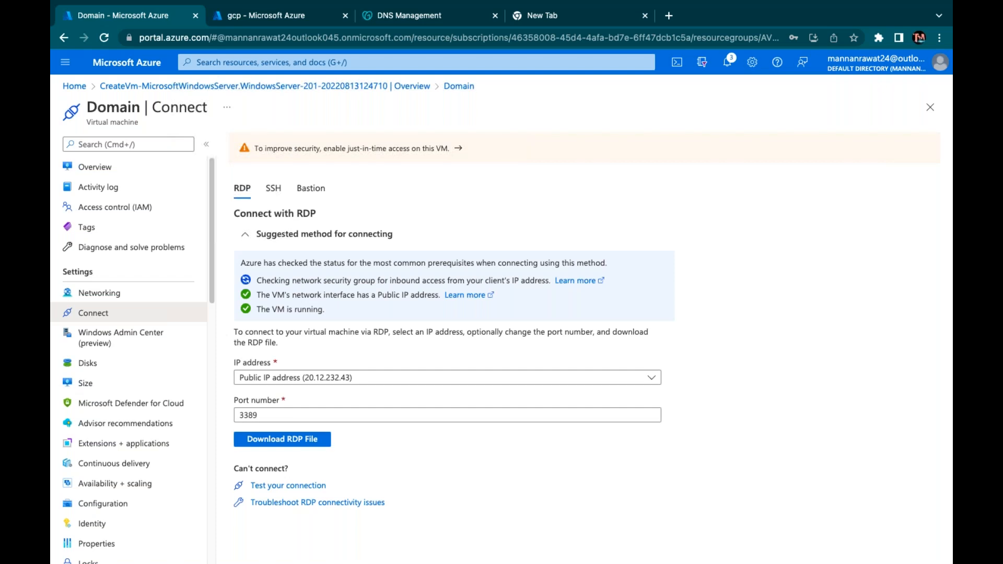
left_click(307, 440)
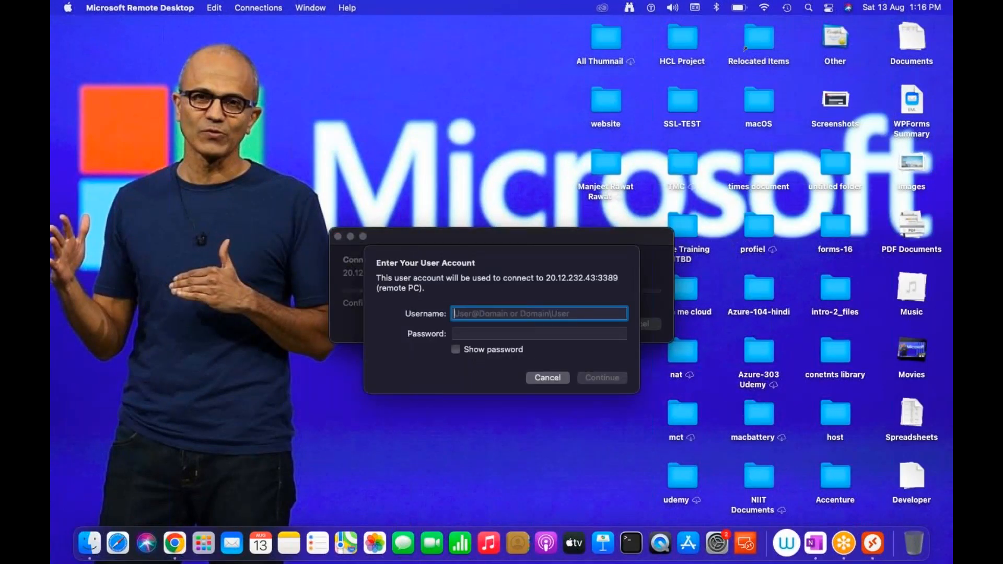
Sign in to 20.12.232.43 with the remote username and password, accepting the certificate warning
type("web")
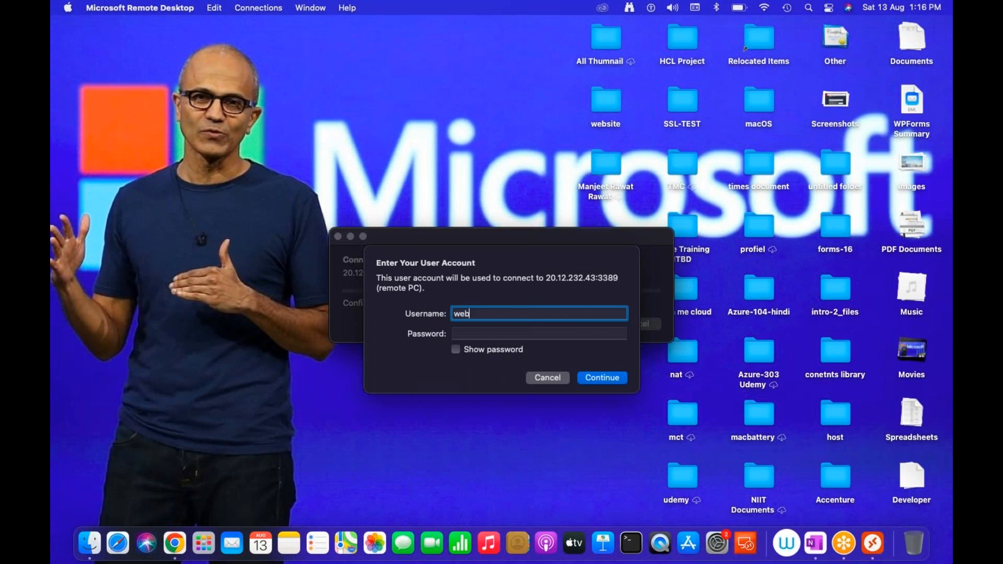
key("Tab")
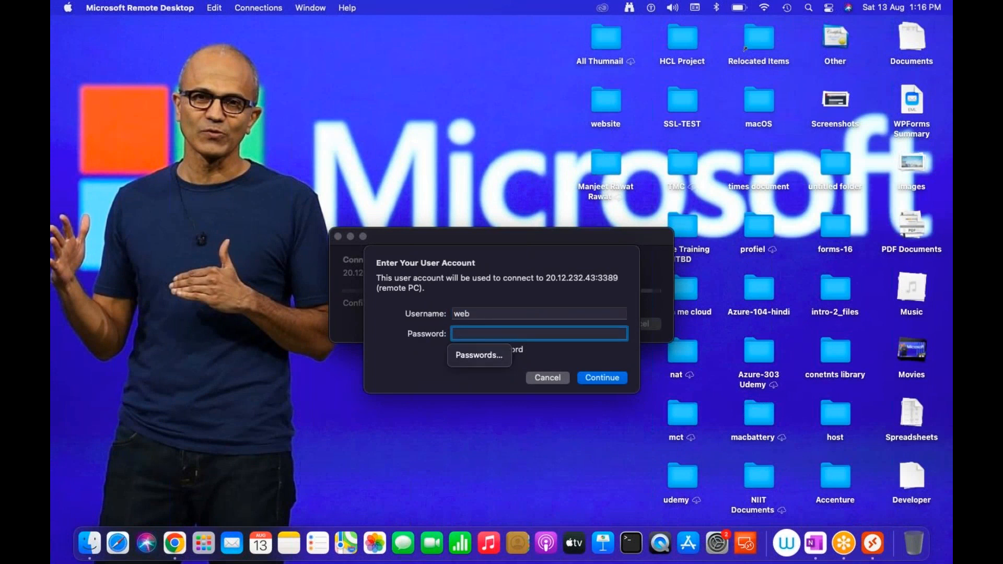
type("*************")
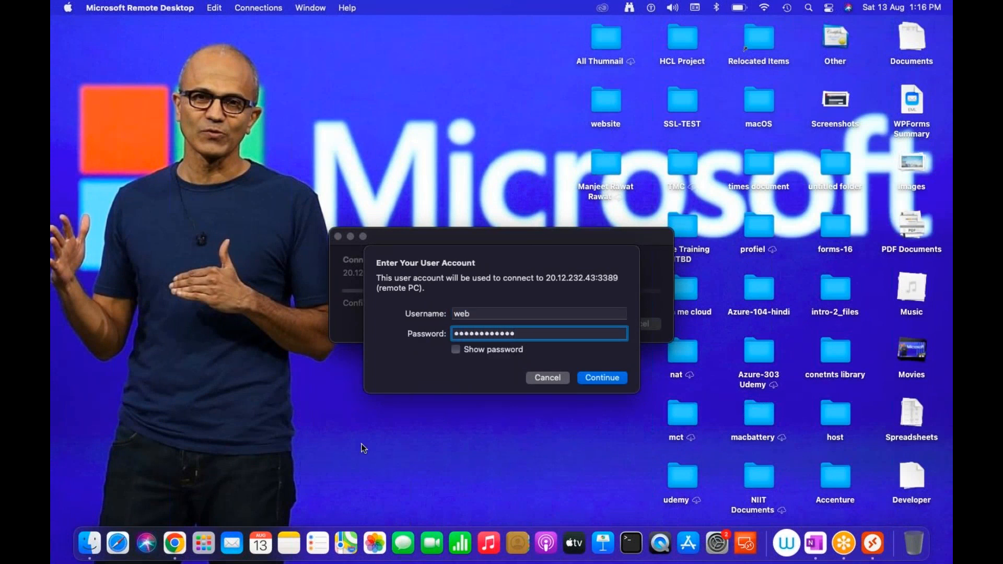
left_click(610, 377)
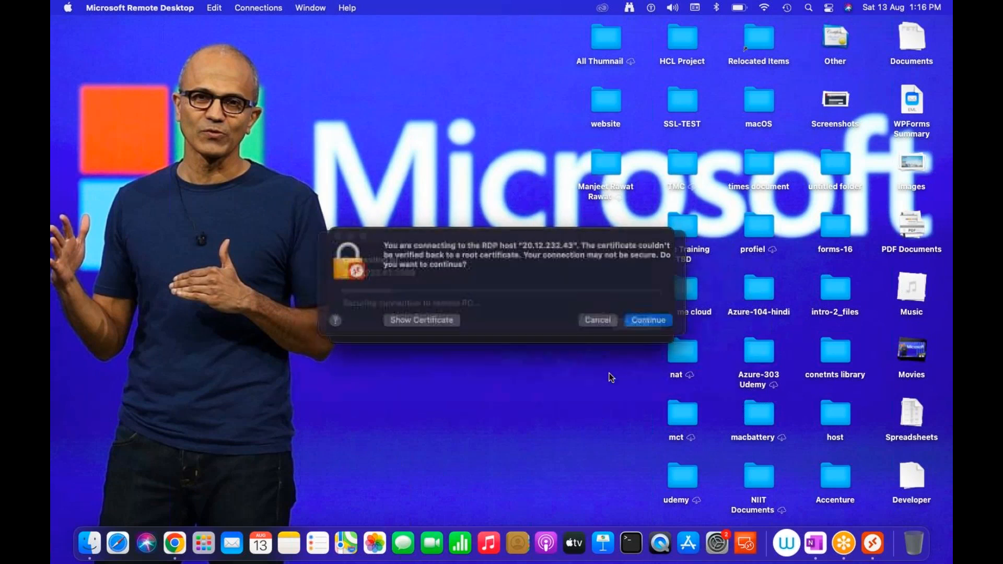
left_click(651, 331)
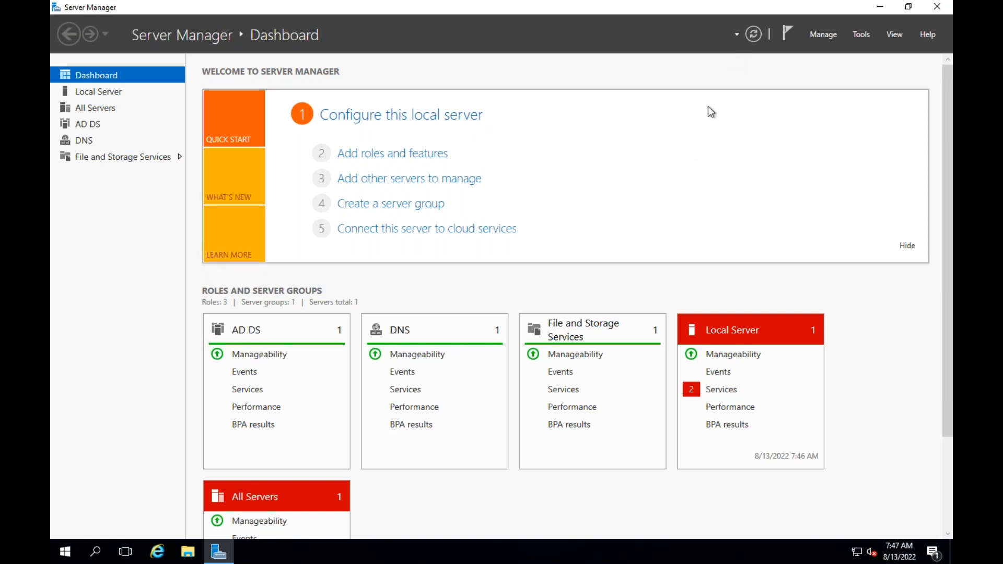
left_click(867, 35)
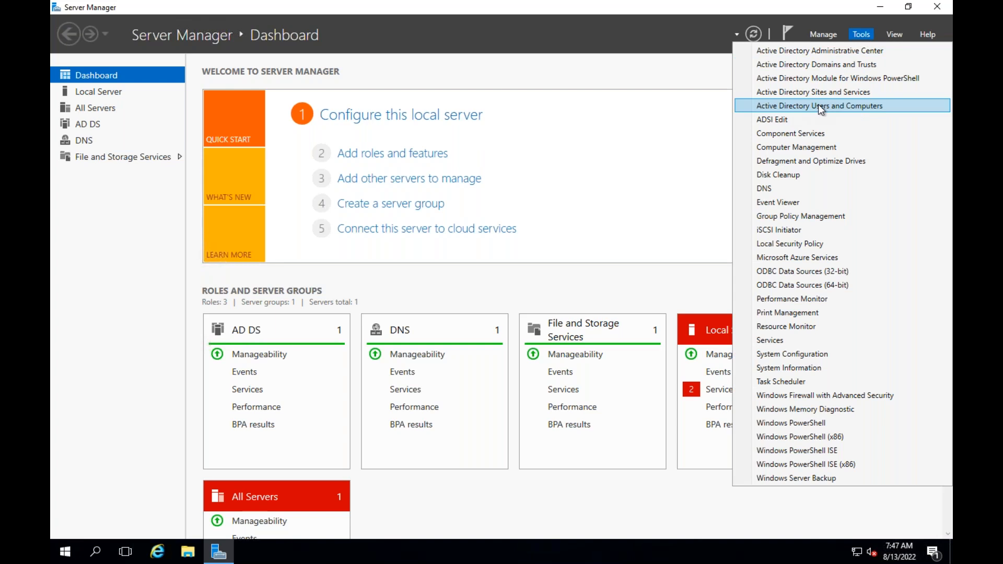
Launch Active Directory Users and Computers, close Server Manager, and browse the cloudkaksha.in containers
left_click(818, 104)
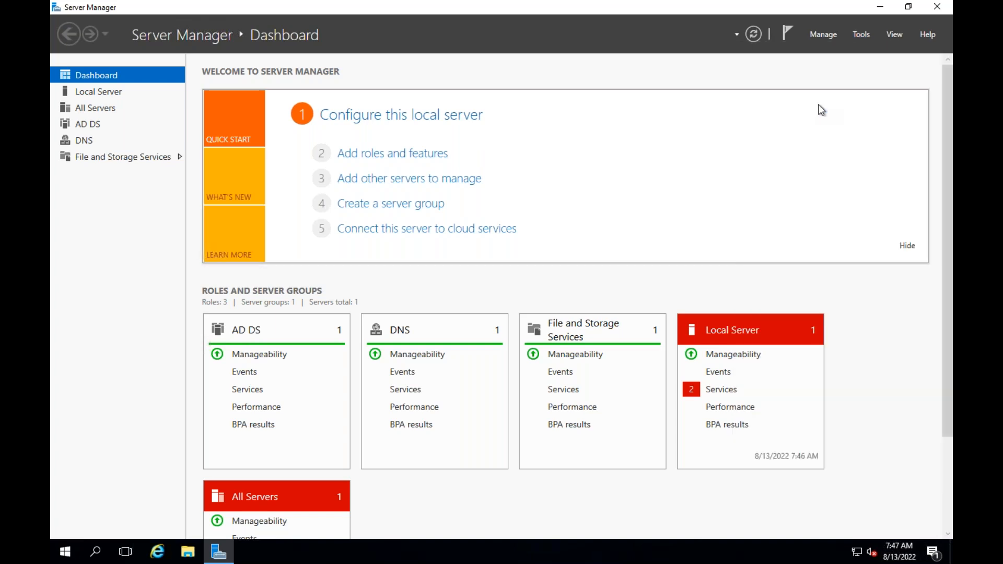
left_click(938, 8)
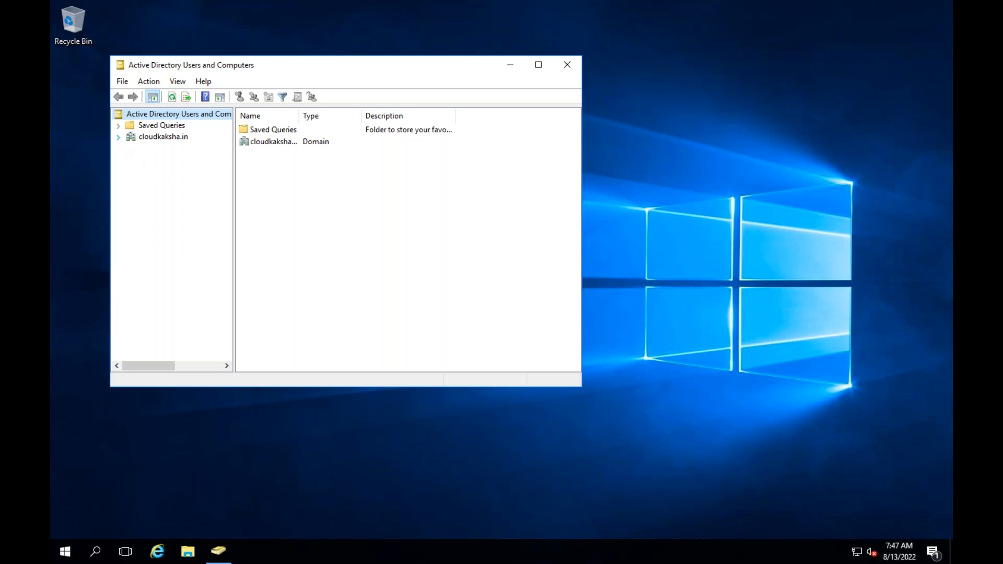
left_click(118, 138)
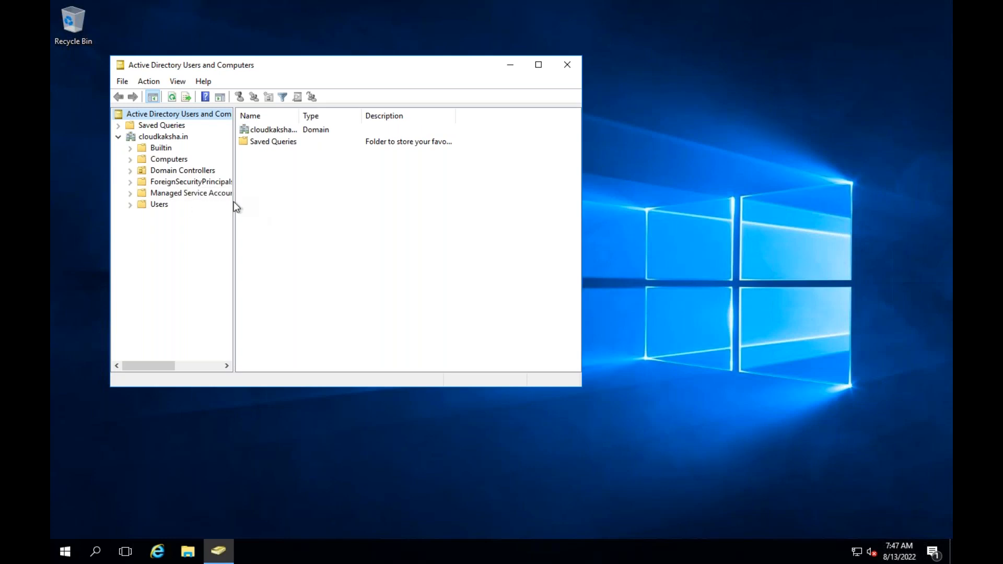
left_click_drag(234, 202, 313, 196)
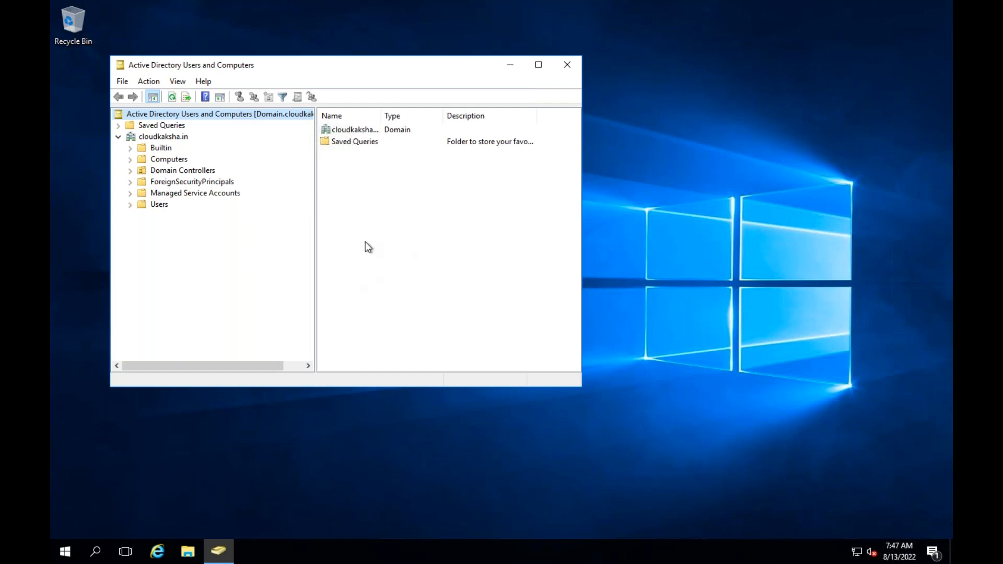
left_click(130, 148)
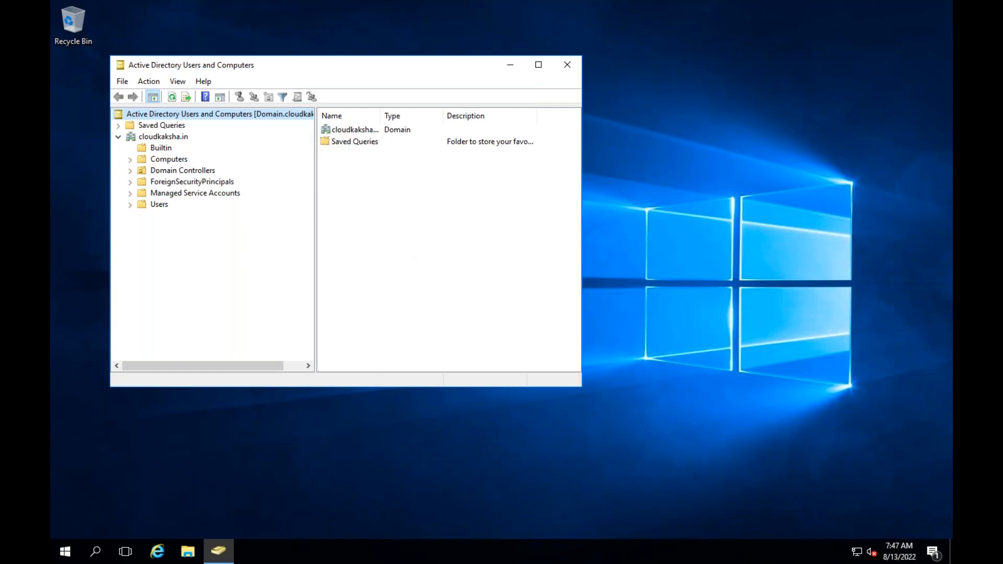
left_click(140, 194)
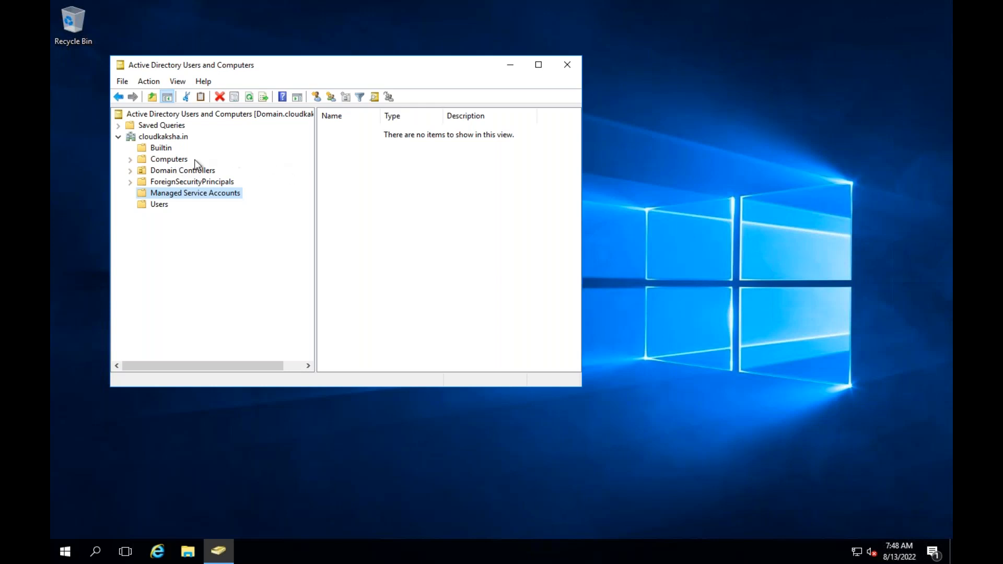
left_click(163, 146)
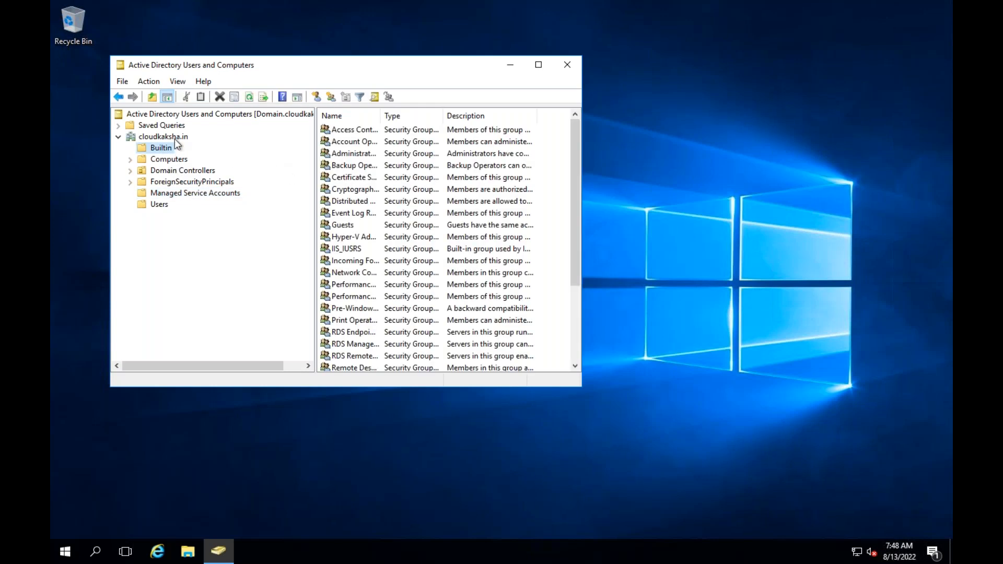
left_click(175, 138)
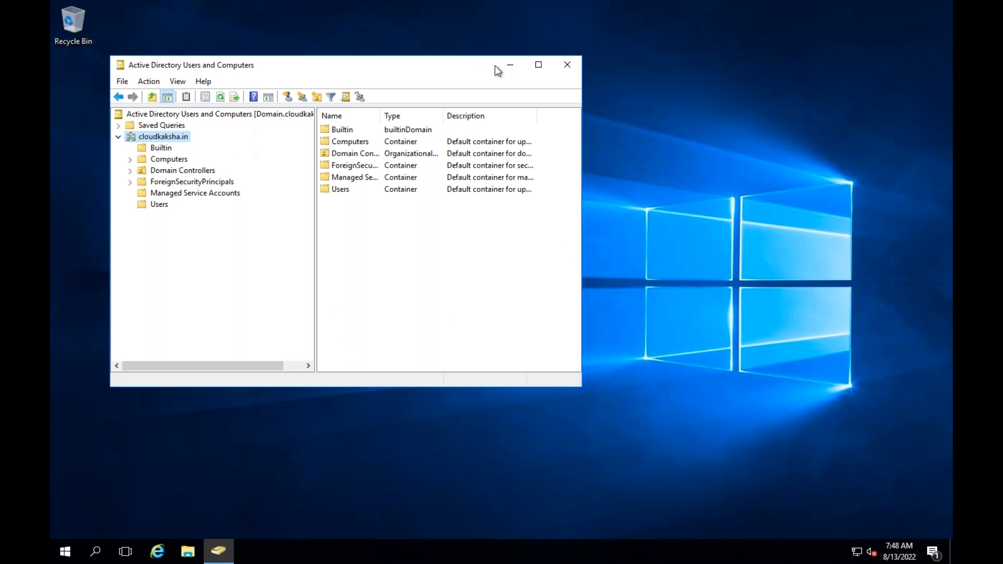
Start a new domain user with first name and logon name 'cloud'
left_click(539, 64)
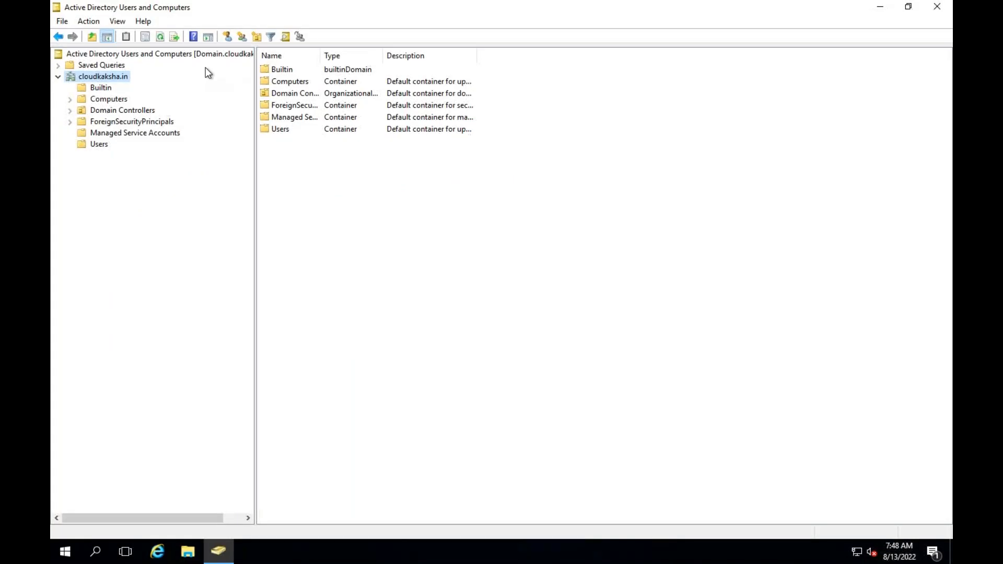
left_click(227, 36)
type("cloud")
key("Tab")
key("Tab")
key("Tab")
key("Tab")
key("Tab")
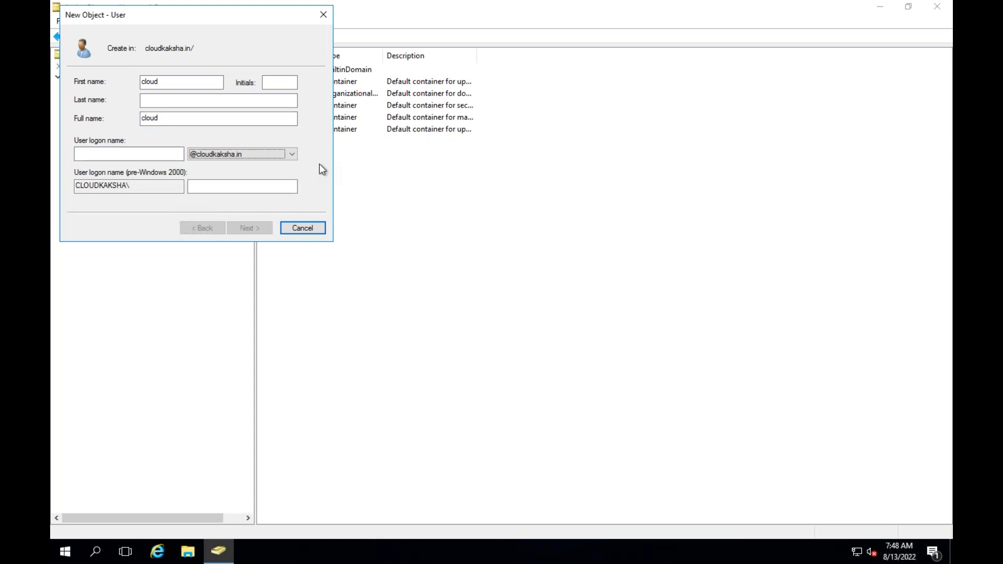
left_click(101, 154)
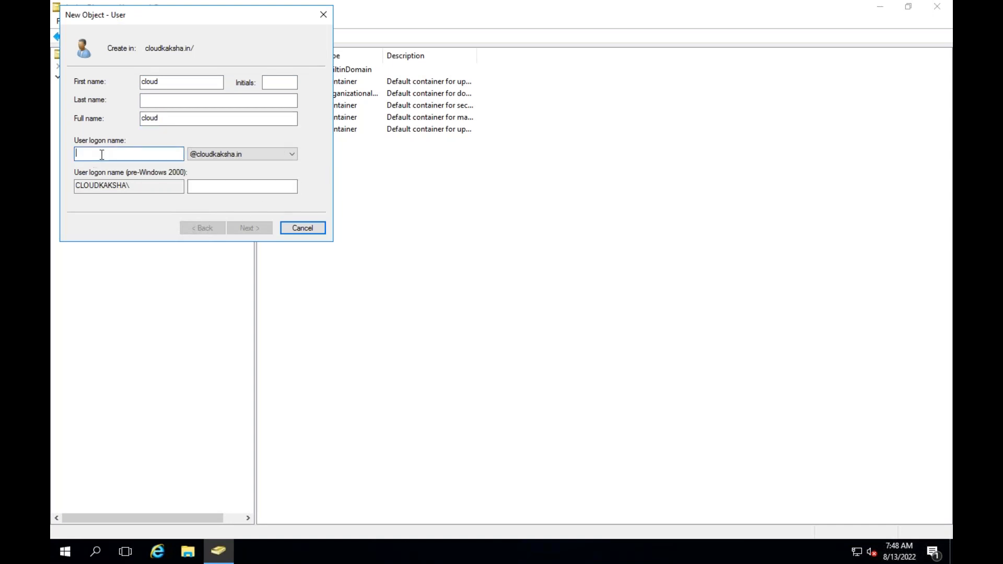
type("cloud")
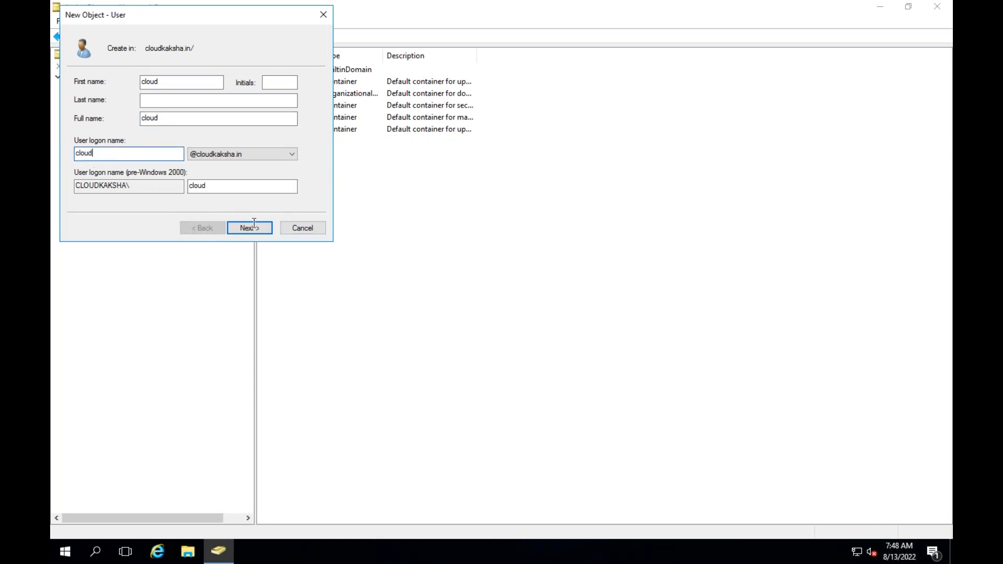
left_click(246, 227)
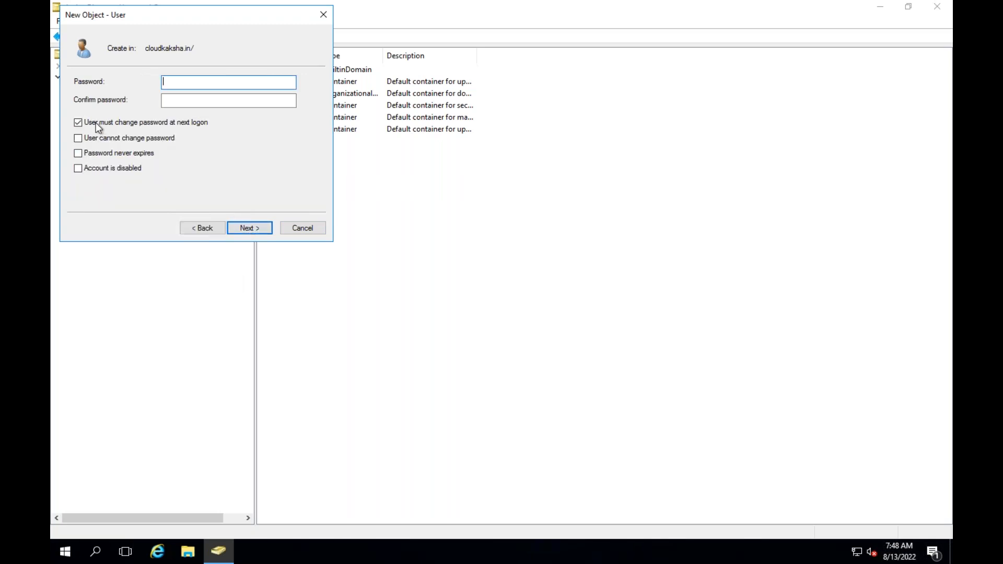
Set and confirm the cloud user's password, make it never expire, and finish
left_click(185, 81)
type("•••")
key("BackSpace")
key("BackSpace")
key("BackSpace")
type("••••••••••")
key("Tab")
type("••••••••")
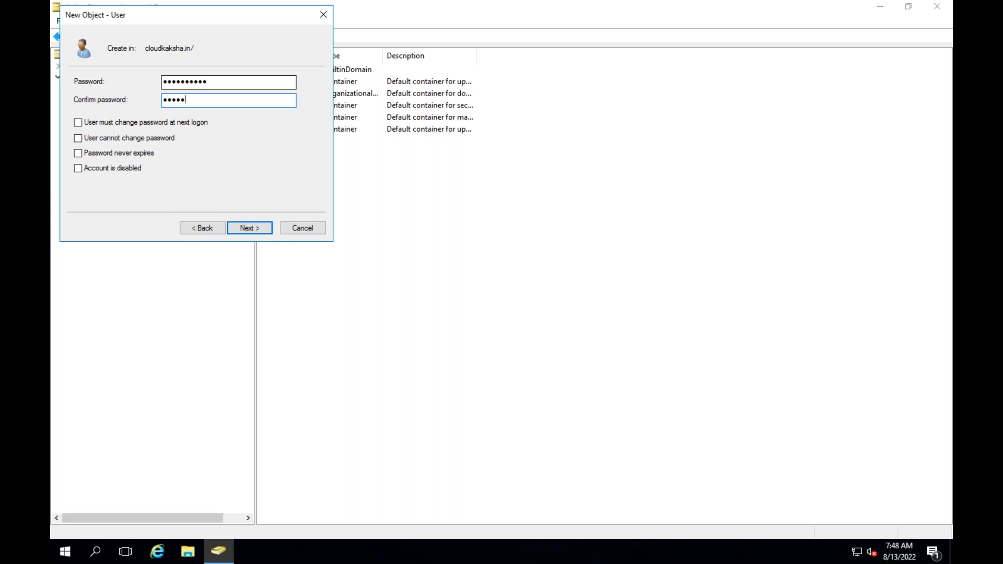
type("••")
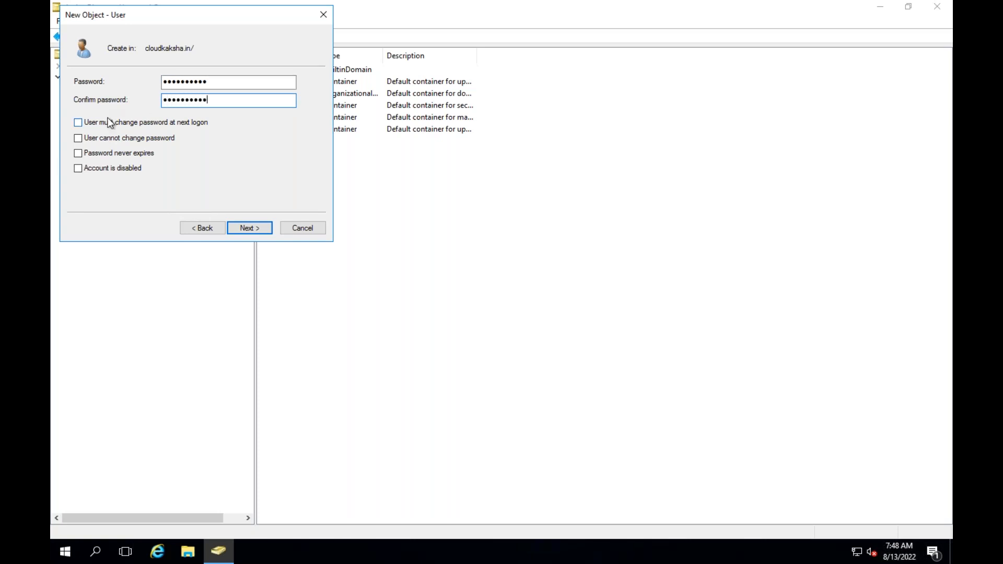
left_click(79, 153)
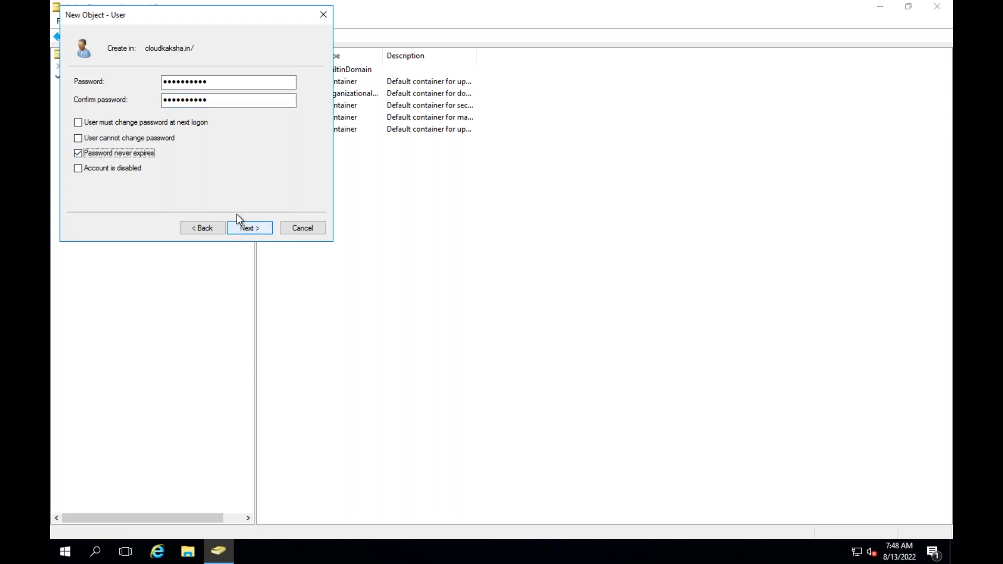
left_click(242, 226)
left_click(241, 226)
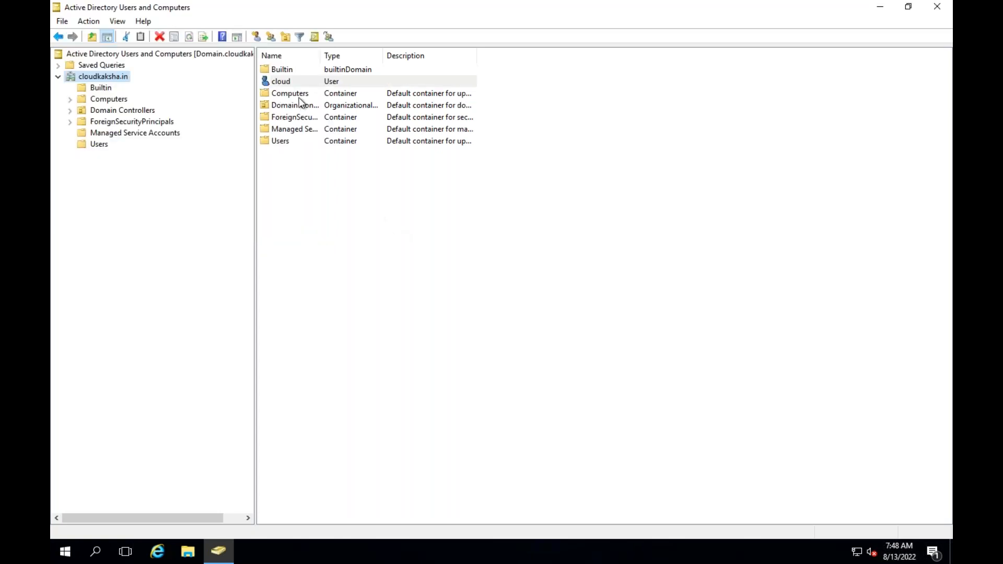
Start another new user with first and last name 'azure'
left_click(259, 37)
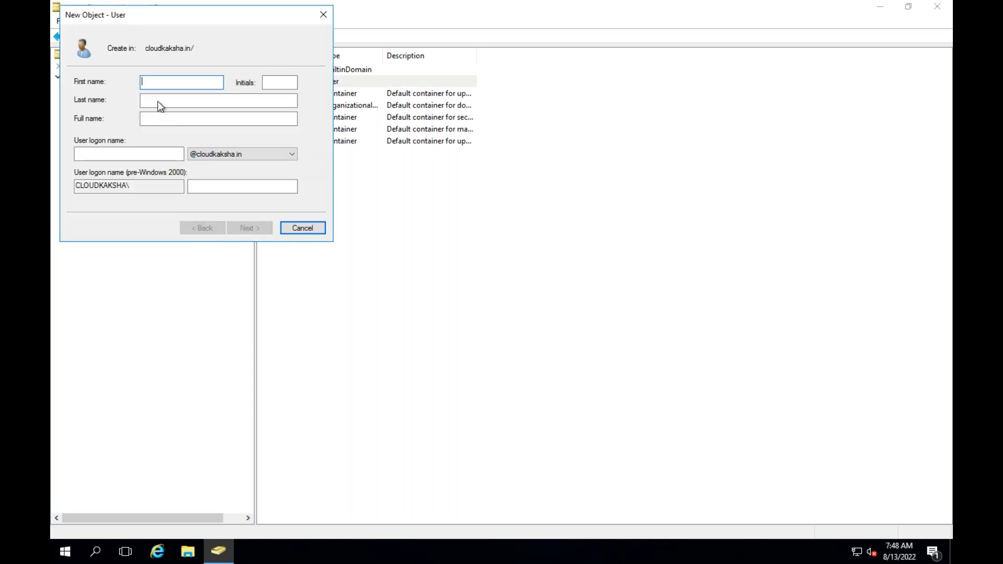
type("azure")
key("Tab")
key("Tab")
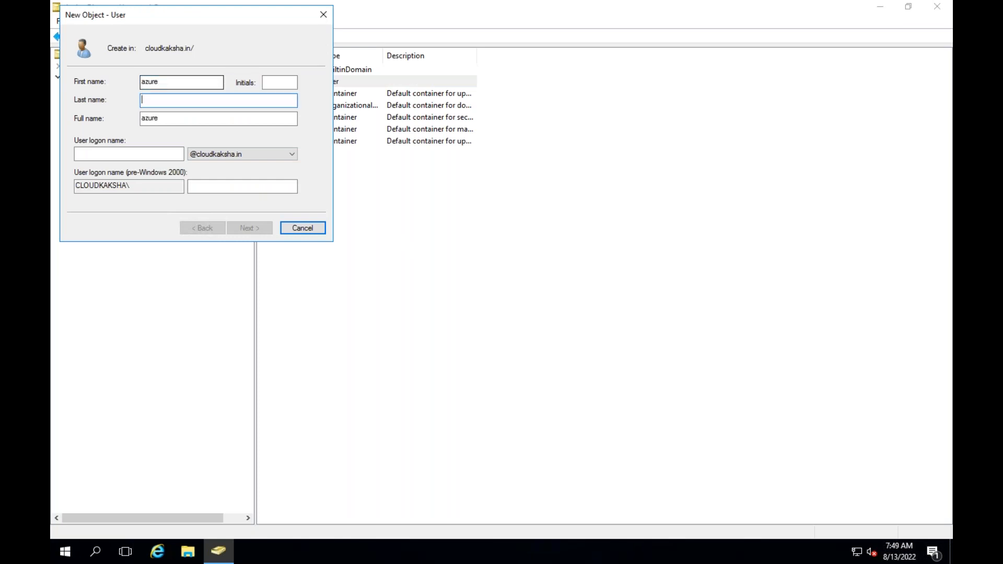
key("Tab")
key("Tab")
type("azure")
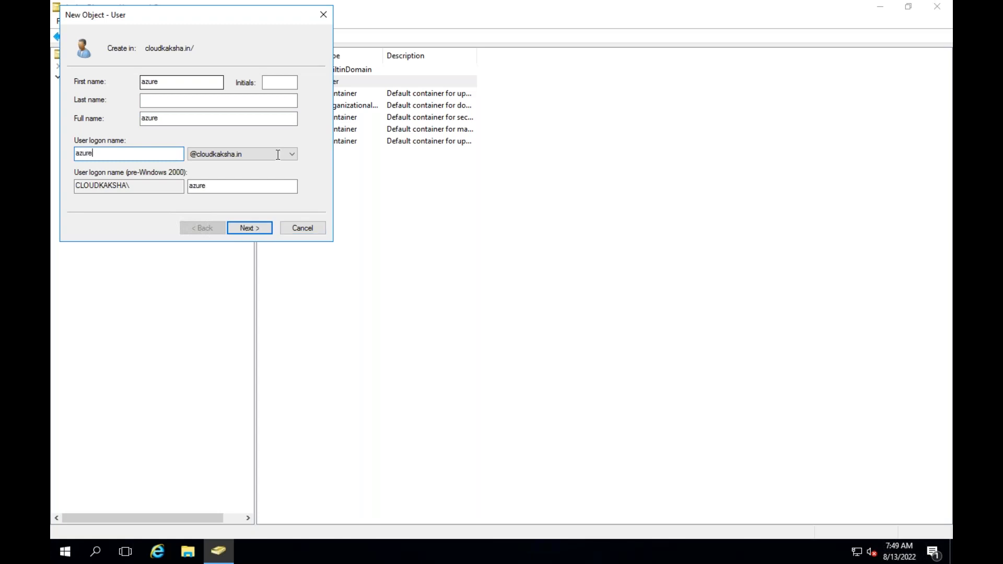
left_click(236, 226)
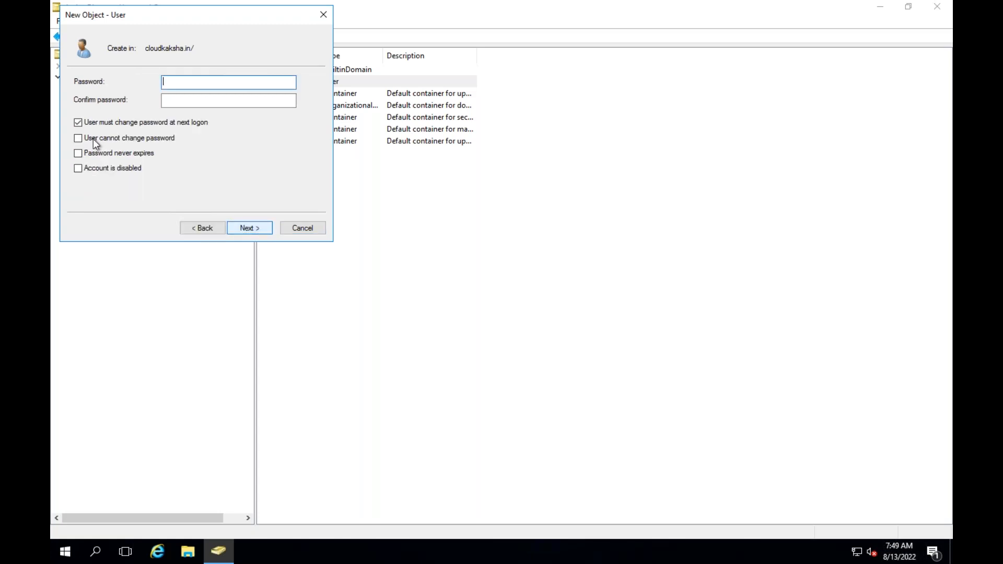
Clear 'must change password at next logon', set and confirm azure's password, and finish
left_click(80, 123)
left_click(172, 83)
type("•••••")
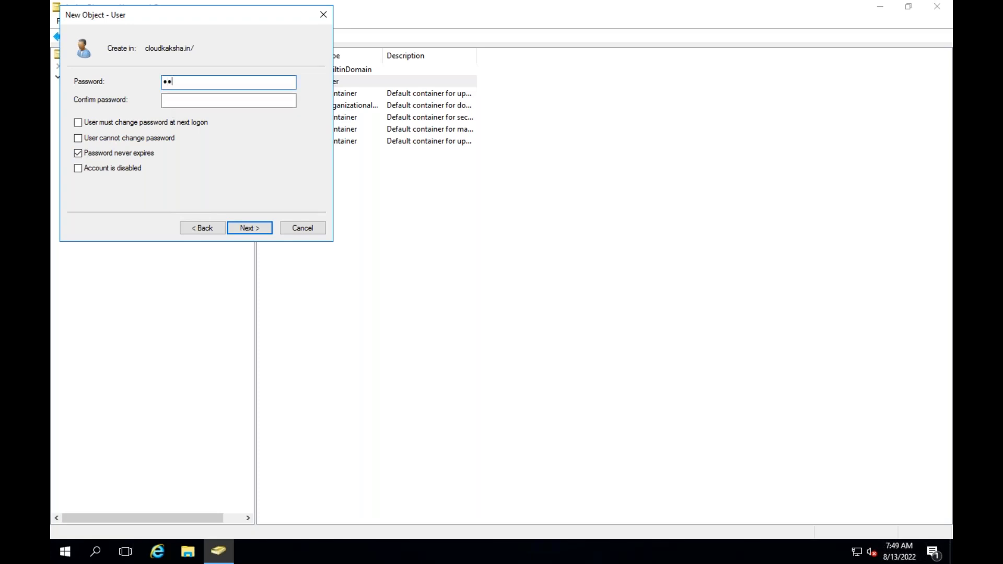
type("••••")
key("Tab")
type("•••••")
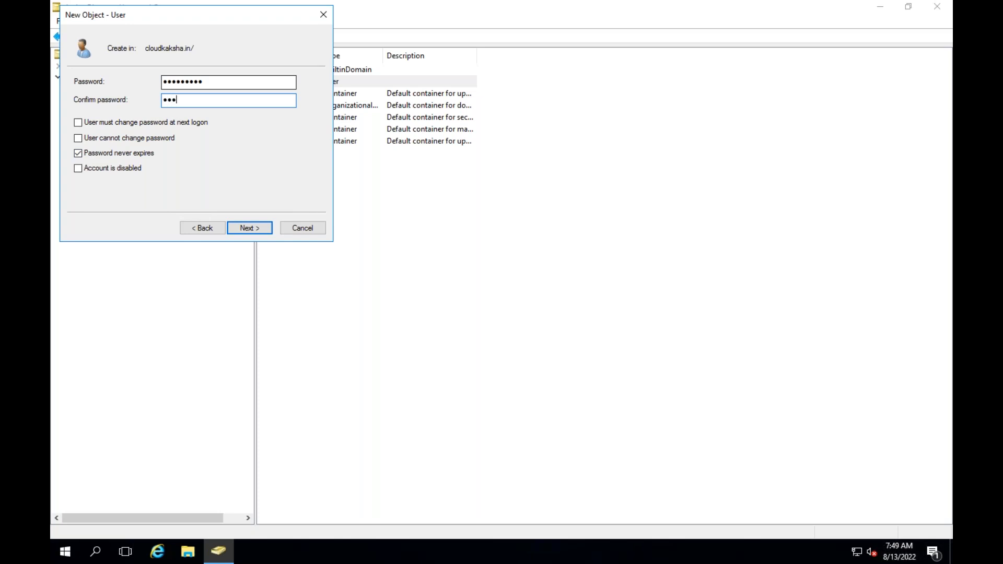
type("••••")
left_click(245, 226)
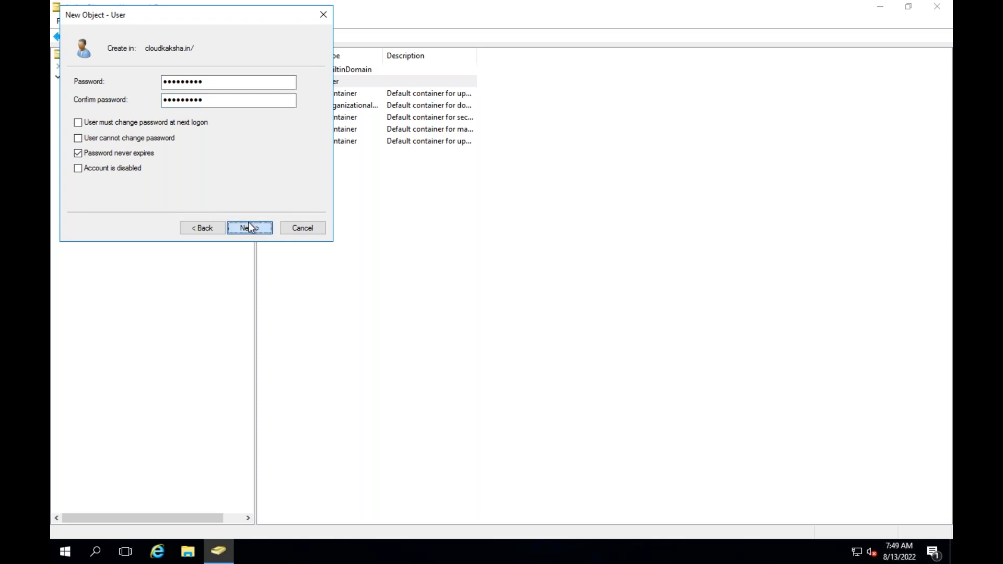
left_click(246, 227)
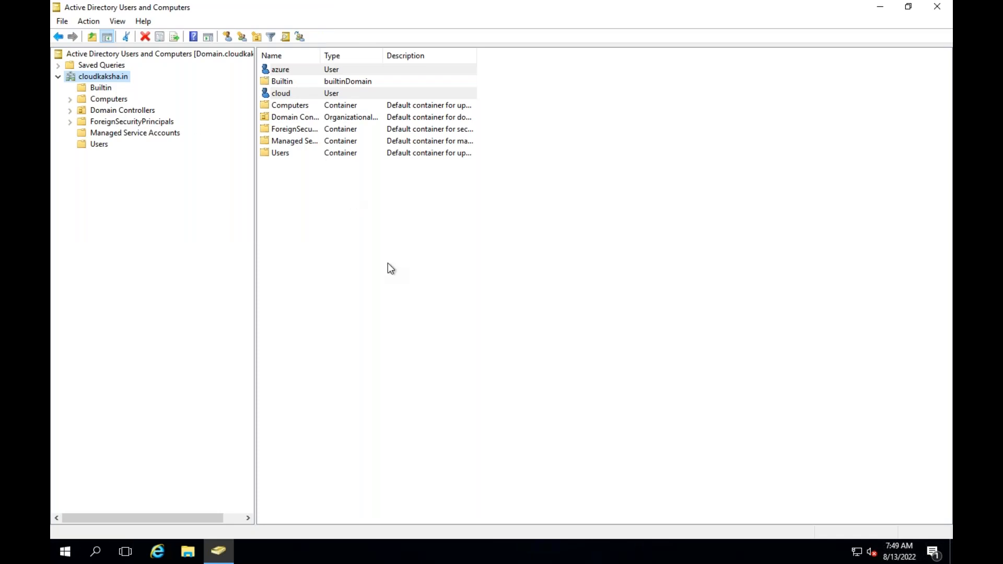
left_click(308, 204)
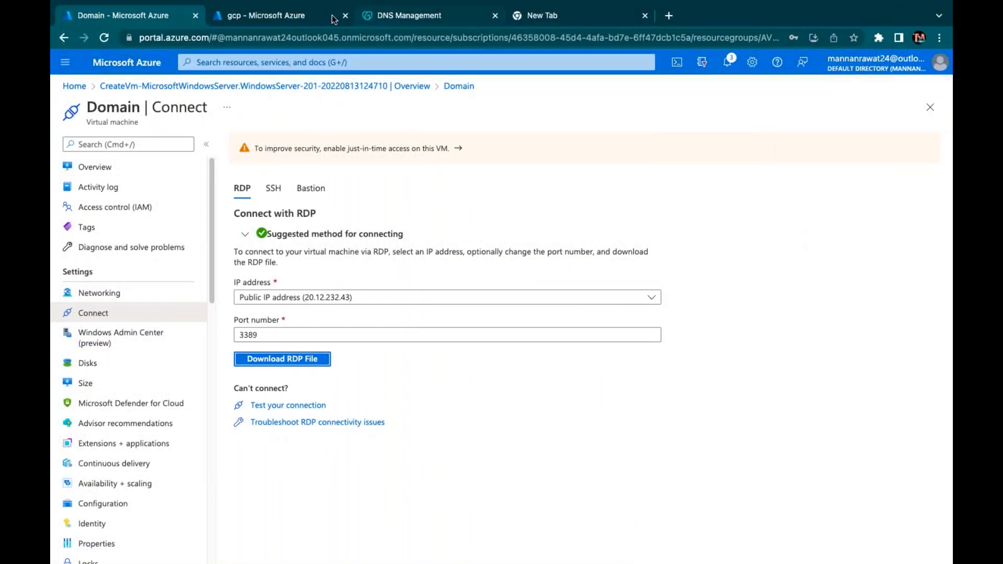
Open the gcp user from Default Directory > Users and view its assigned roles
left_click(284, 13)
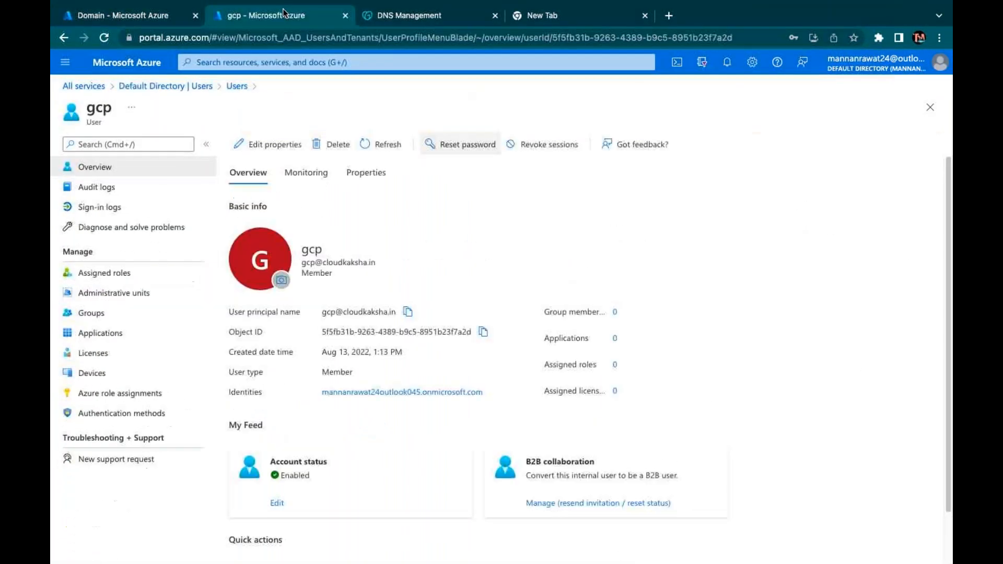
left_click(189, 86)
left_click(91, 248)
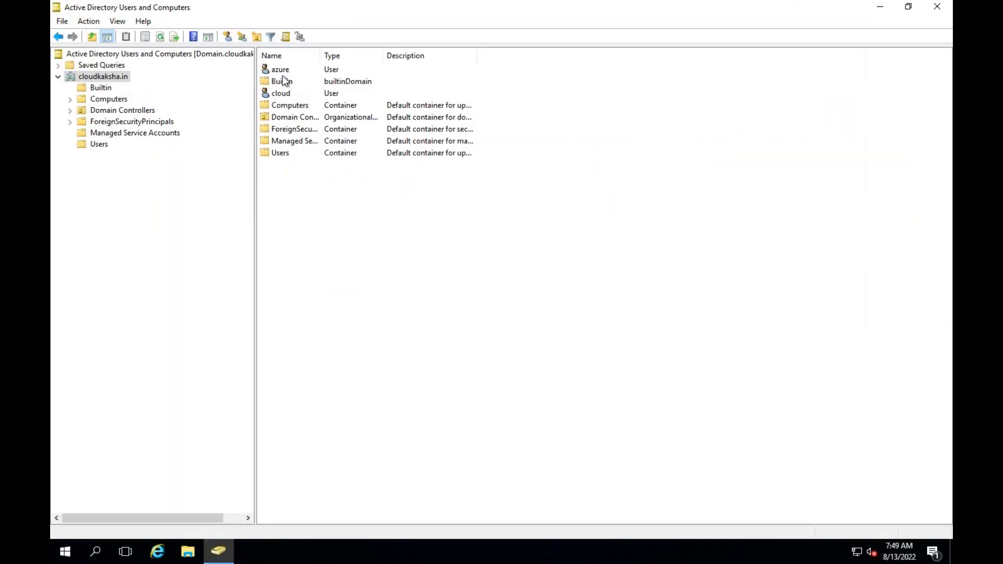
key("ctrl+Right")
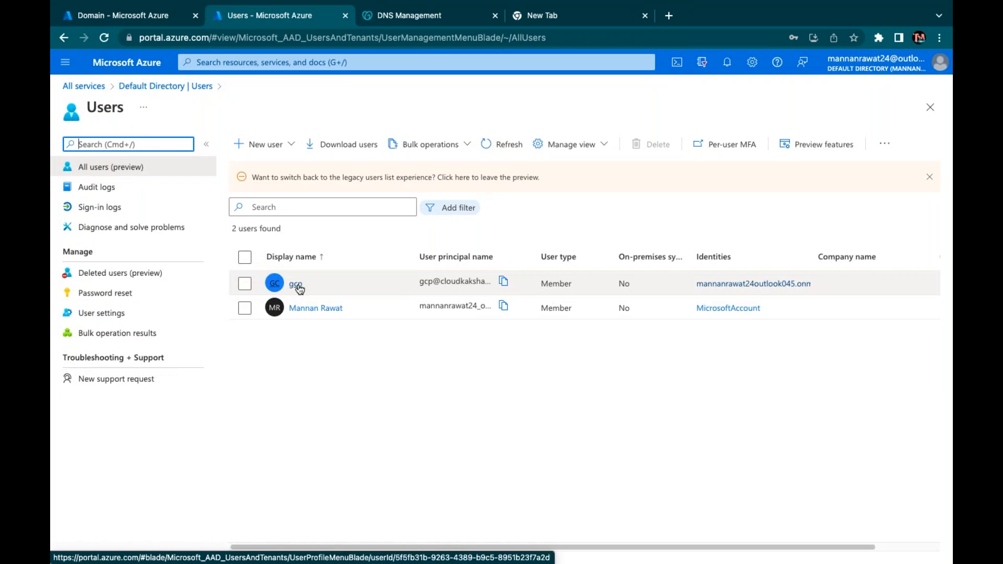
left_click(297, 285)
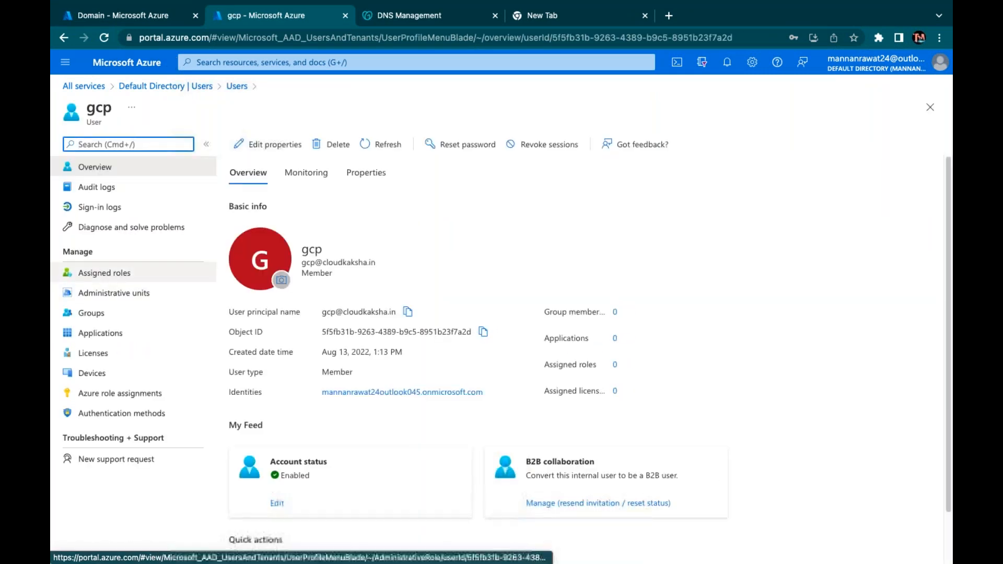
left_click(108, 277)
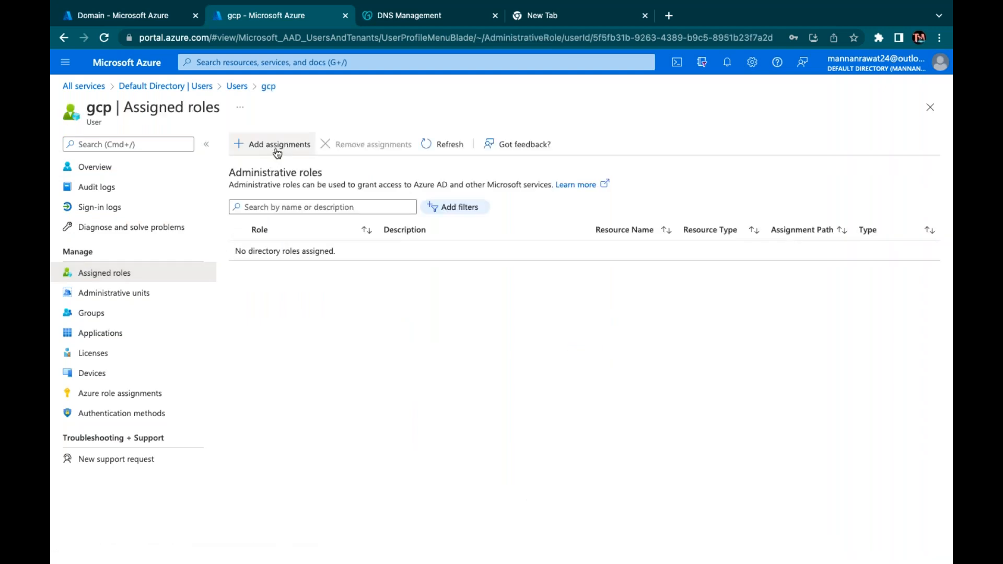
Add the Global administrator role assignment to gcp, found by searching 'glo'
left_click(279, 149)
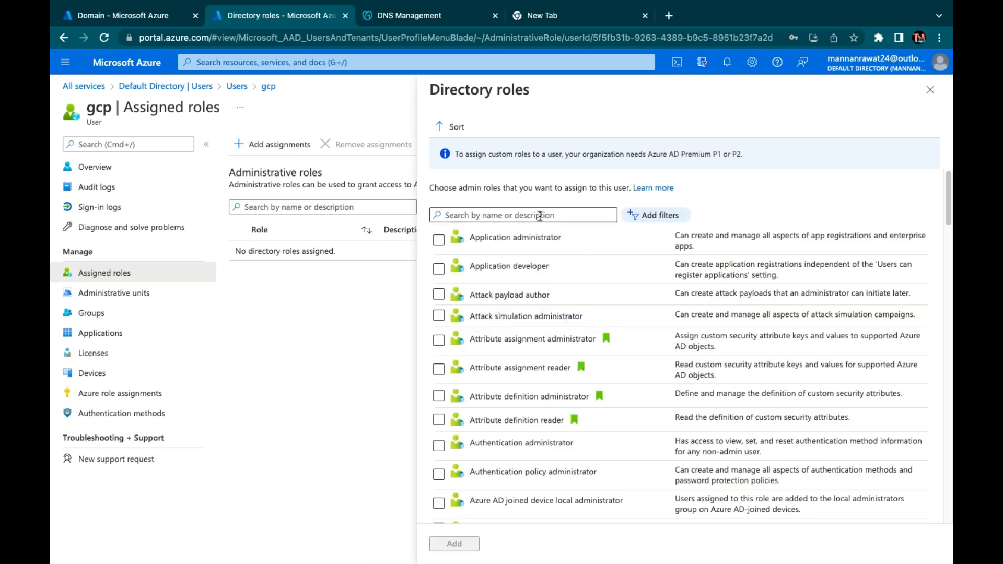
left_click(540, 216)
type("glo")
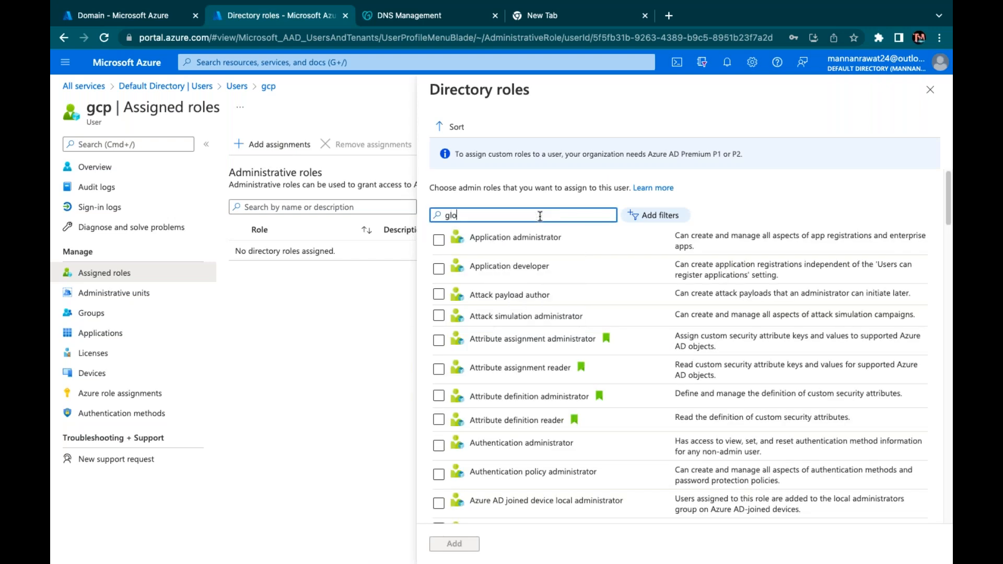
left_click(439, 241)
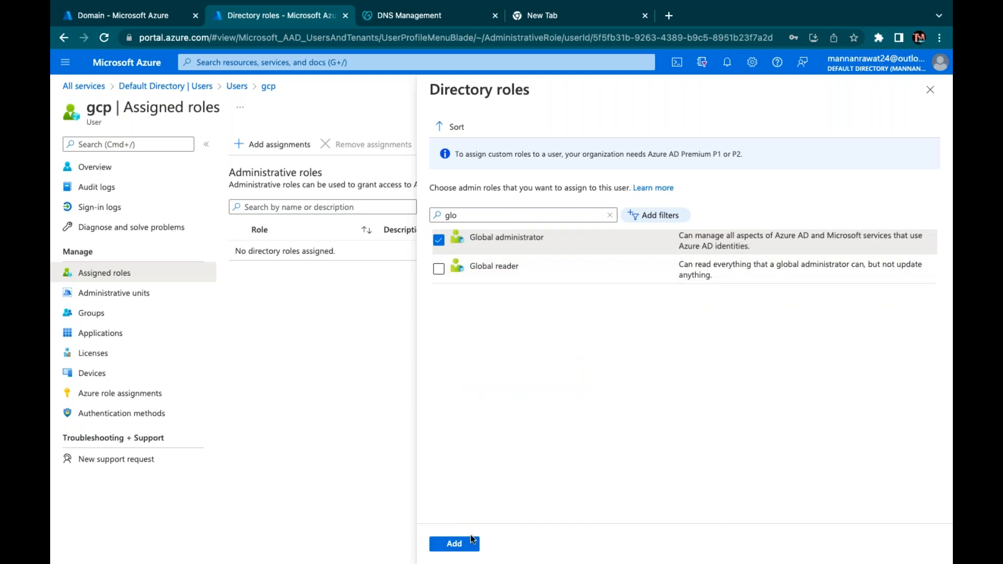
left_click(453, 544)
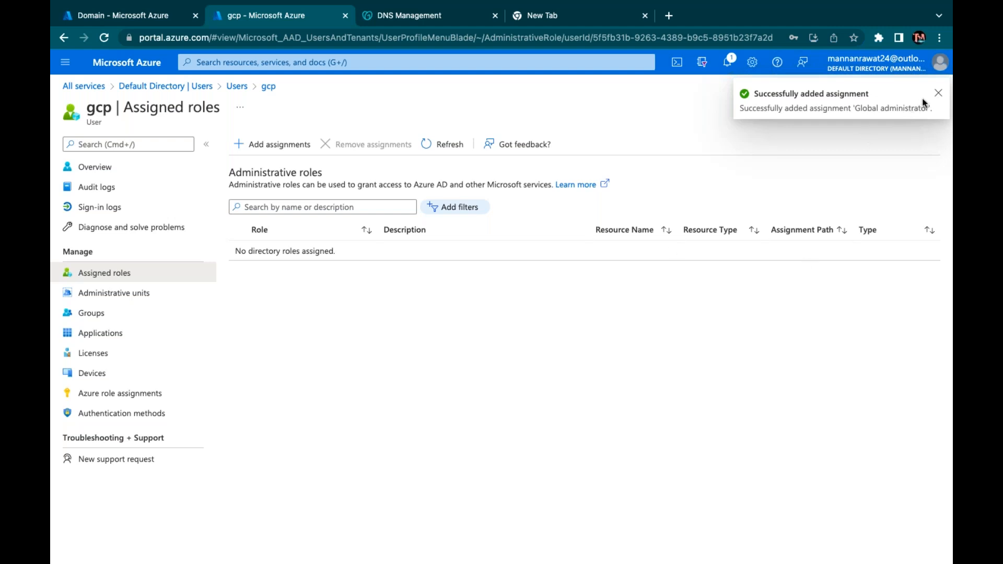
Refresh gcp's assigned roles until Global administrator appears in the list
left_click(939, 95)
left_click(456, 146)
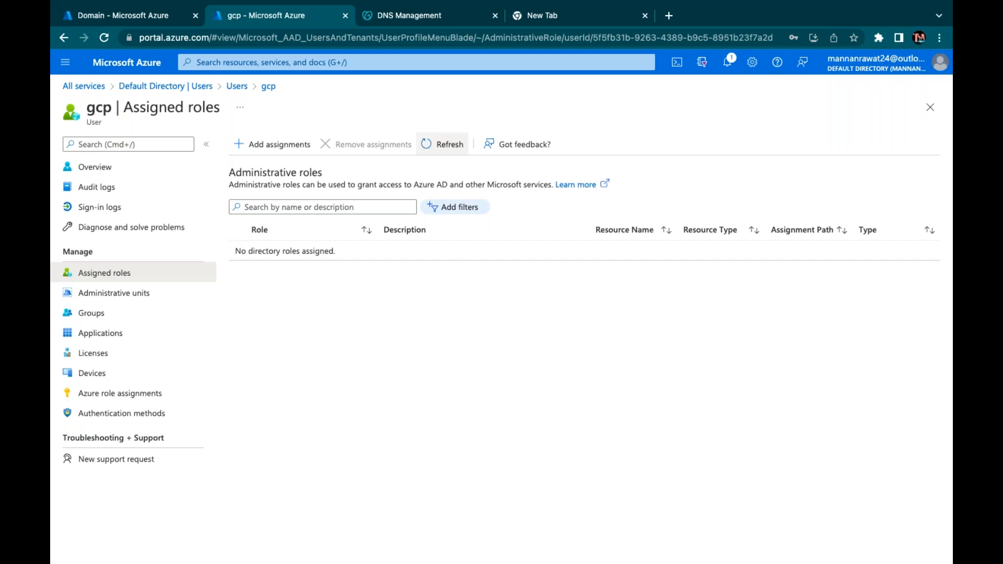
left_click(444, 145)
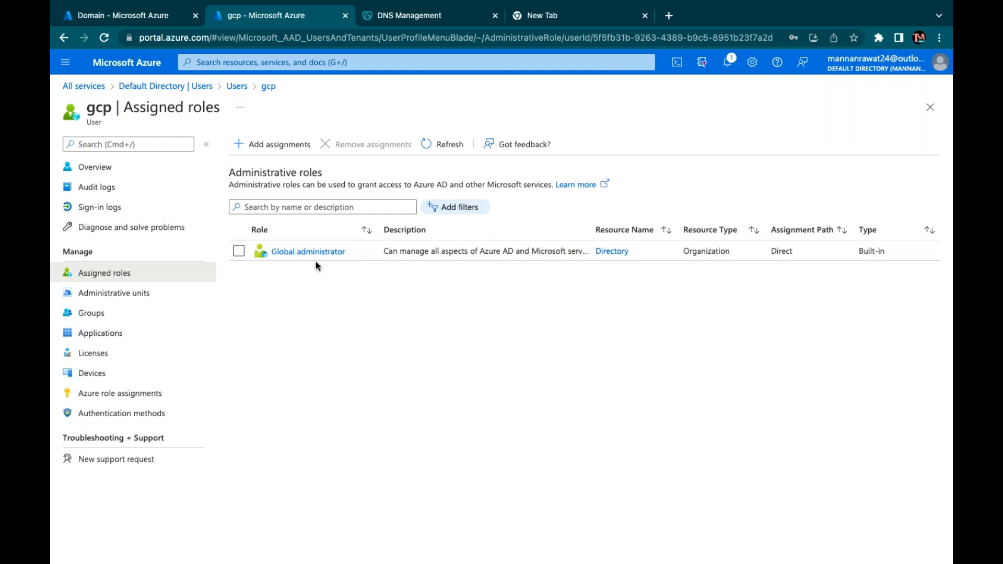
key("ctrl+Left")
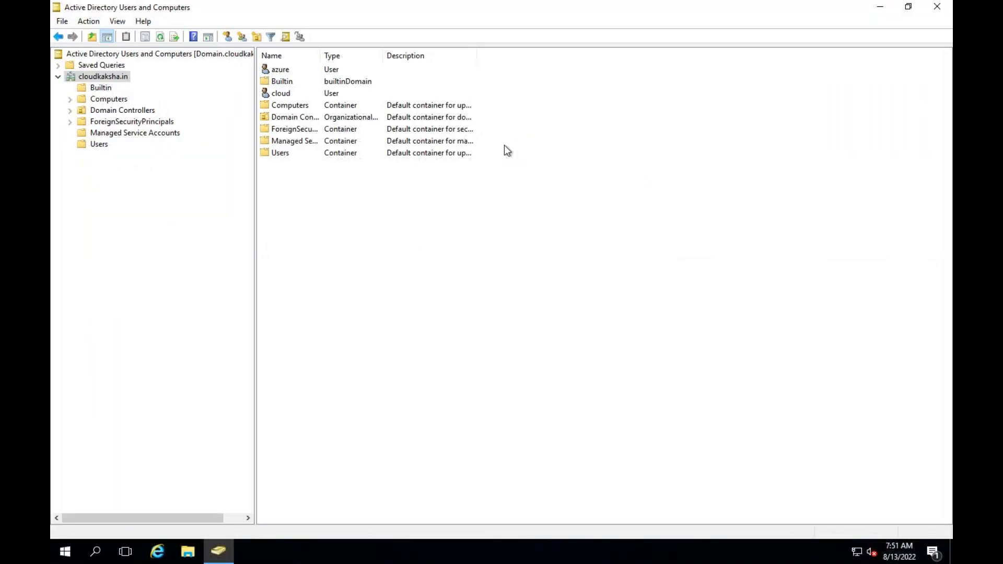
Minimize ADUC and open Internet Explorer maximized, postponing its first-run setup
left_click(880, 9)
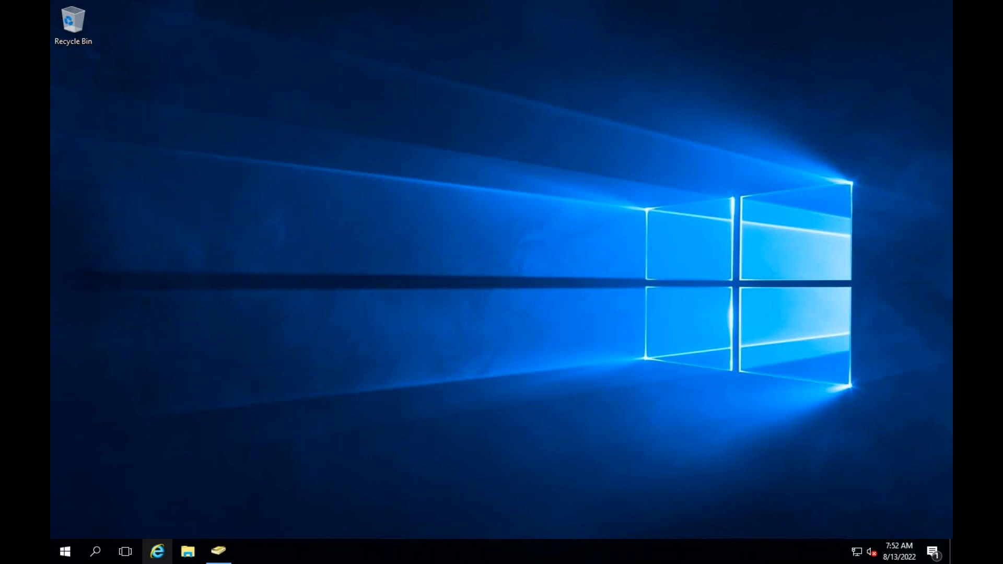
left_click(156, 551)
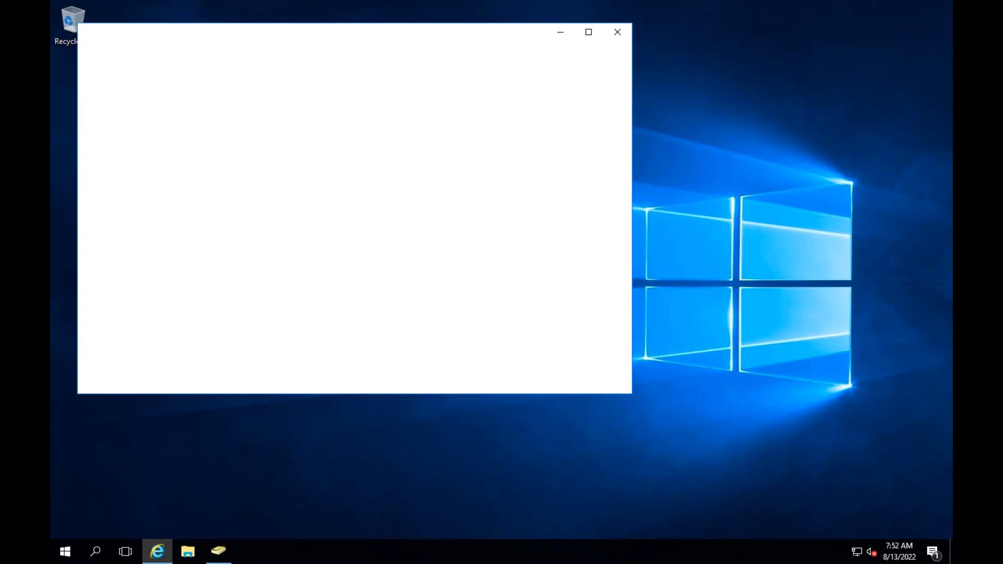
left_click(590, 33)
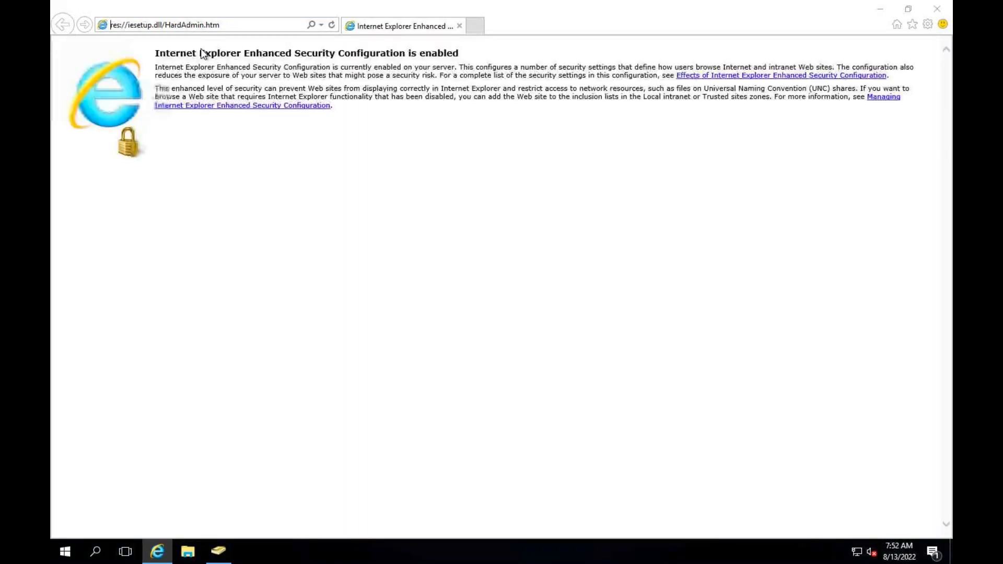
left_click(629, 370)
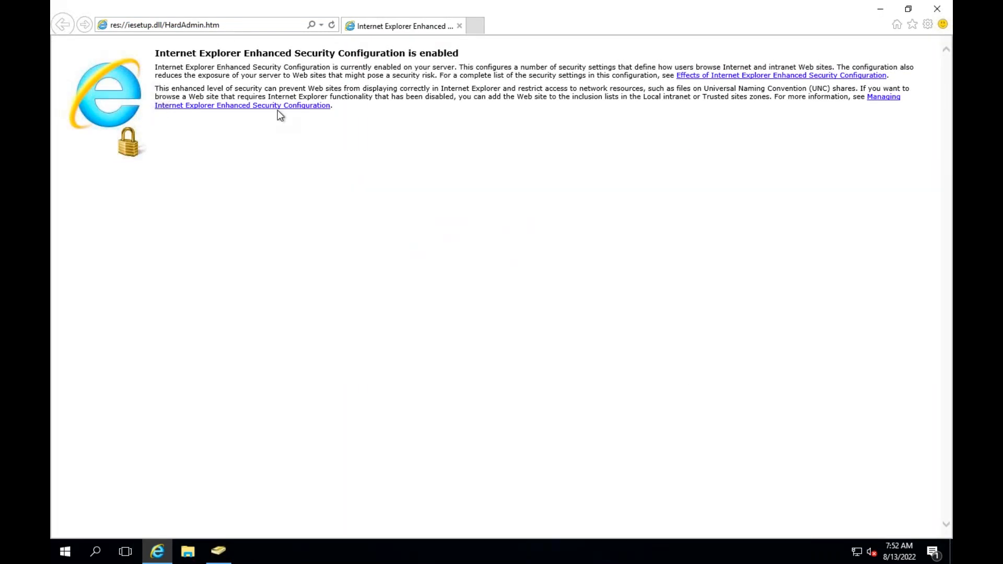
Browse to google.com and accept the Security Alert
left_click(221, 27)
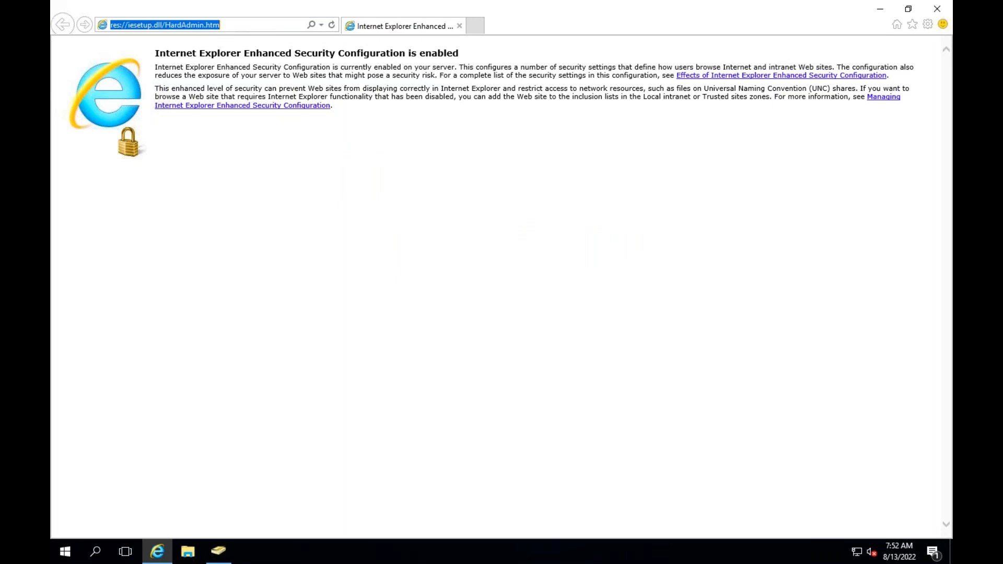
type("google.com")
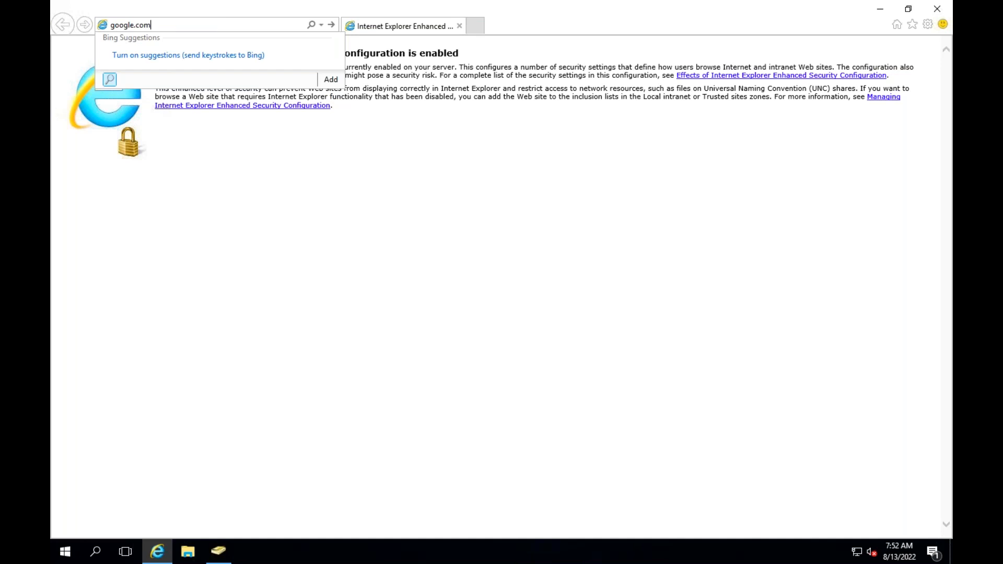
key("Return")
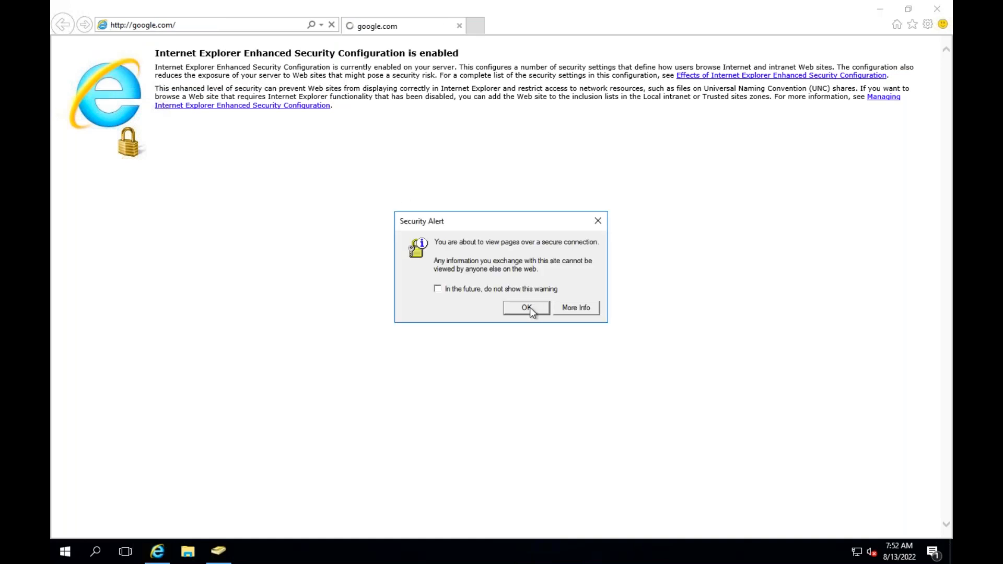
left_click(531, 307)
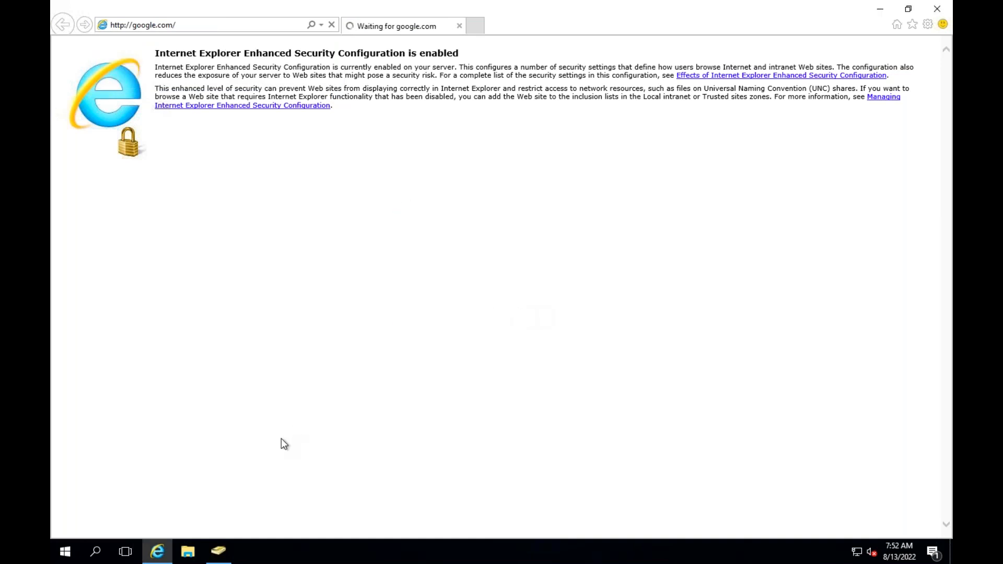
left_click(65, 551)
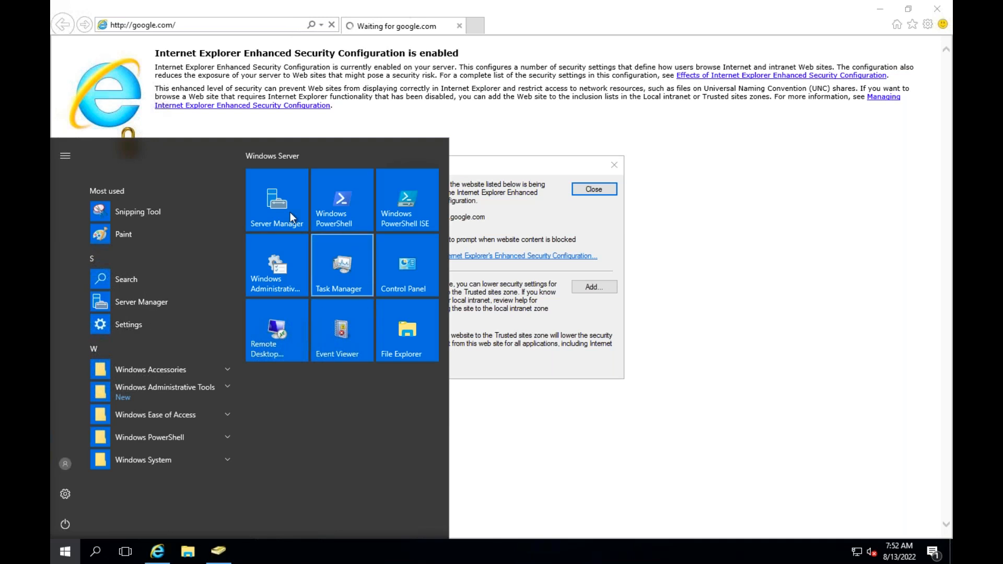
Turn IE Enhanced Security Configuration off in Server Manager's Local Server properties
left_click(290, 212)
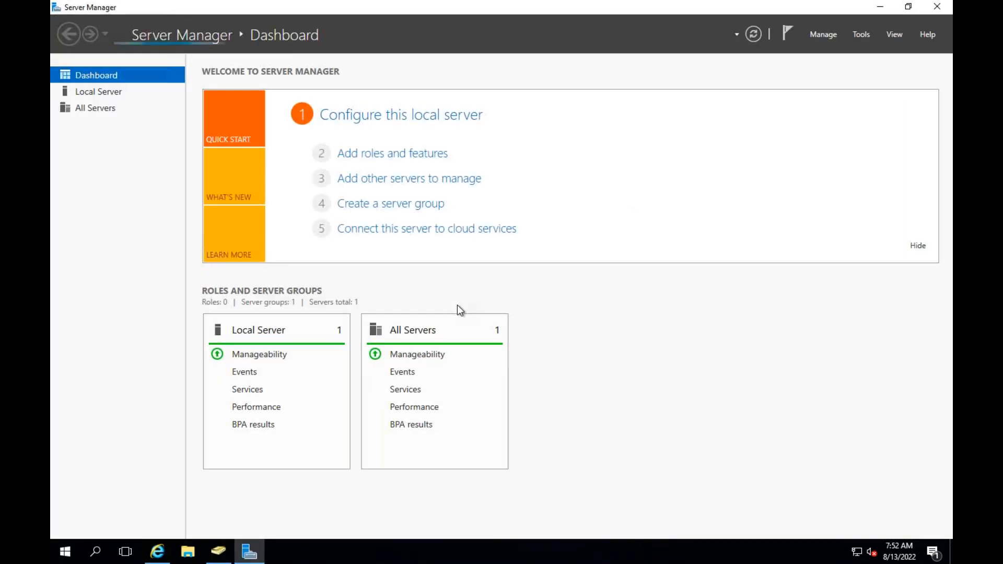
left_click(93, 92)
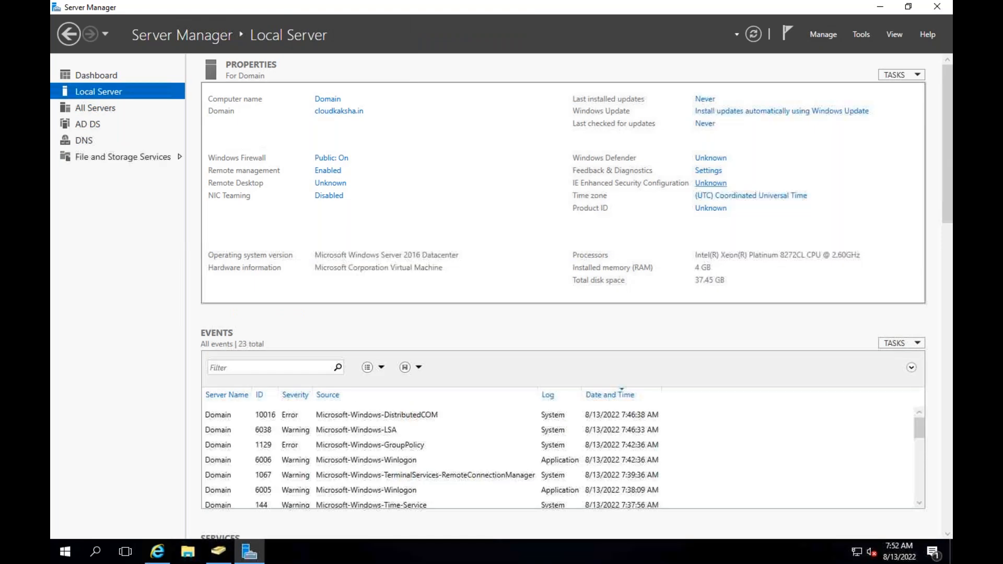
left_click(703, 183)
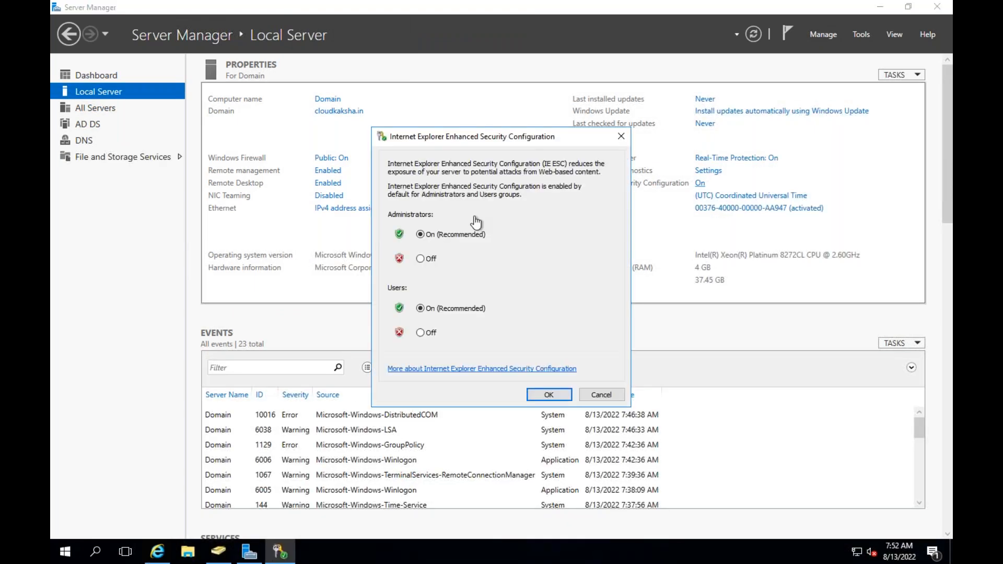
left_click(420, 259)
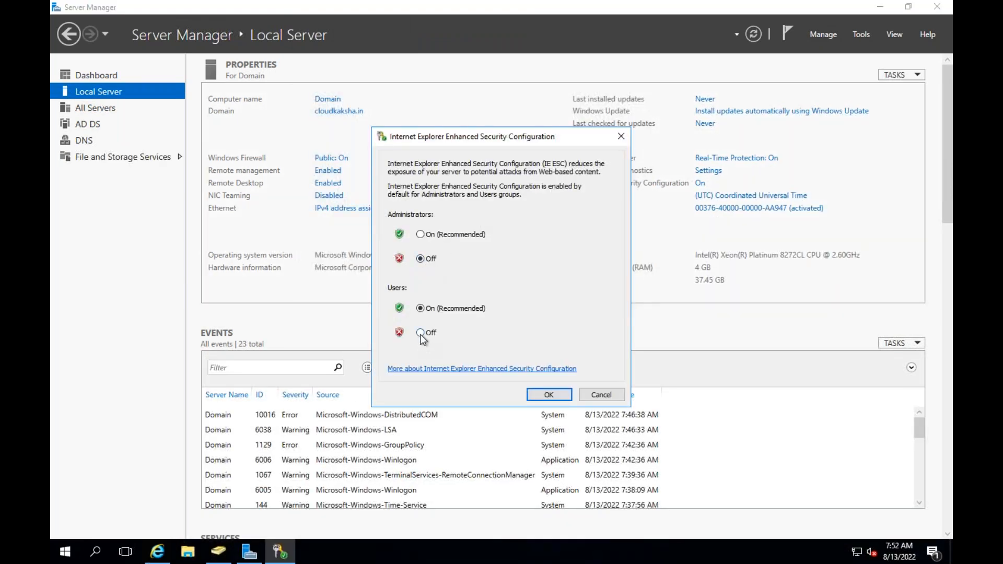
left_click(551, 394)
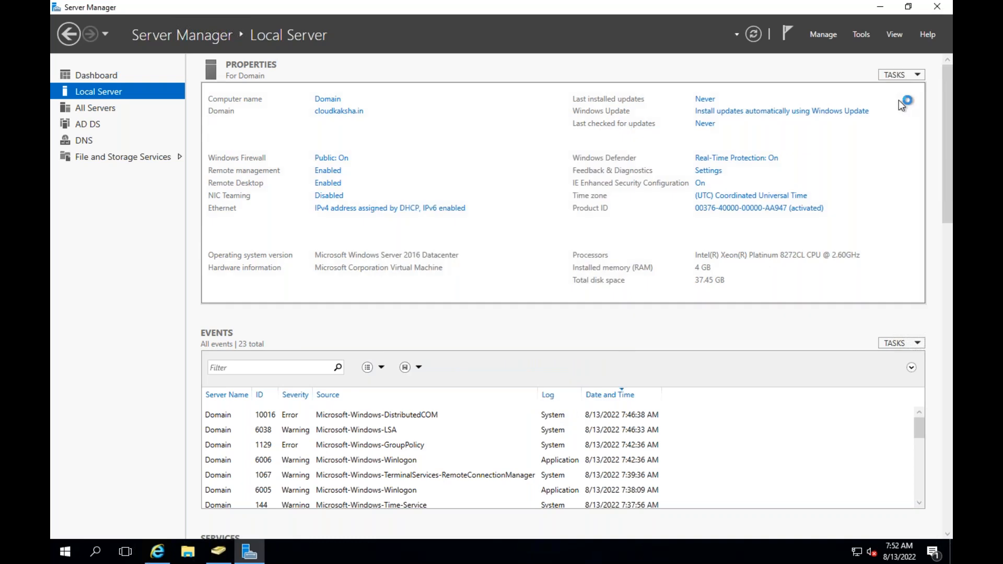
left_click(938, 9)
Dismiss the blocked-content warning and Google search for 'download azure ad connect'
left_click(597, 190)
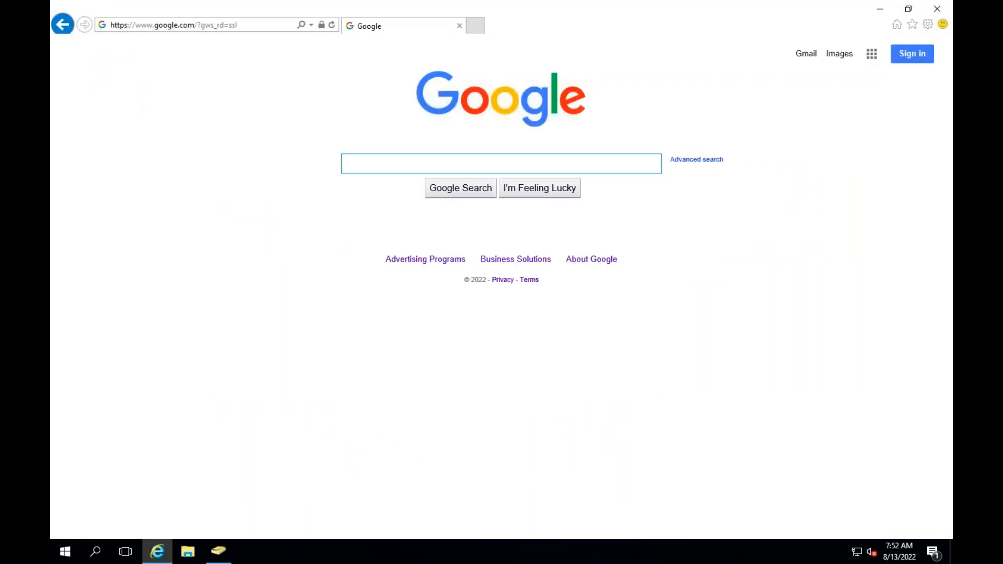
type("do")
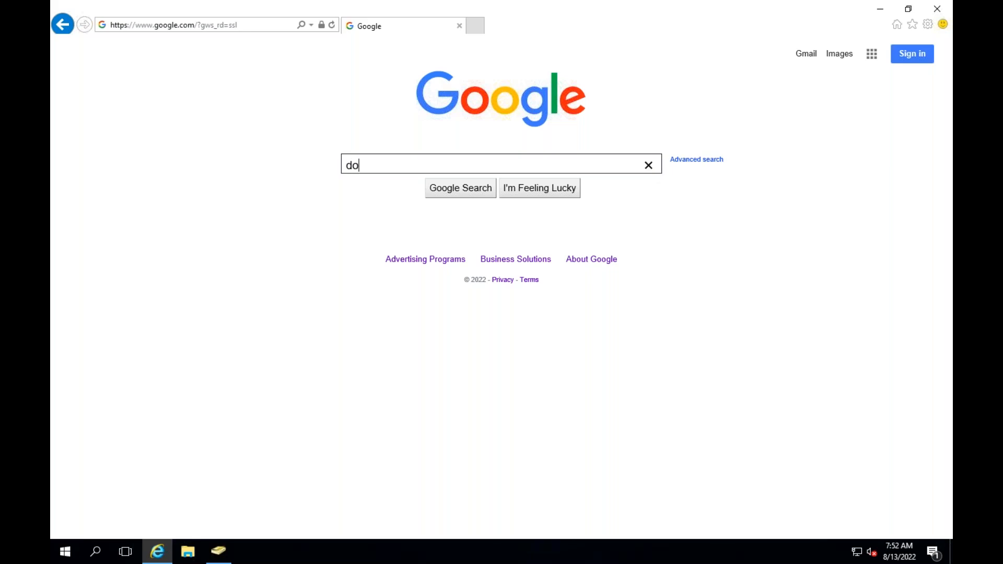
type("wnload azure ad v")
key("BackSpace")
type("c")
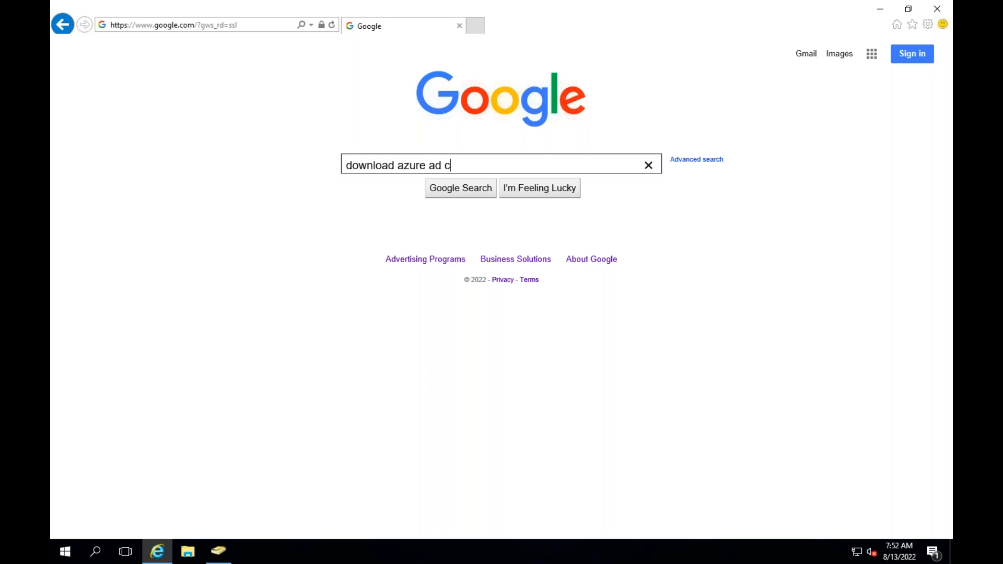
type("oon")
key("BackSpace")
key("BackSpace")
type("nnect")
key("Return")
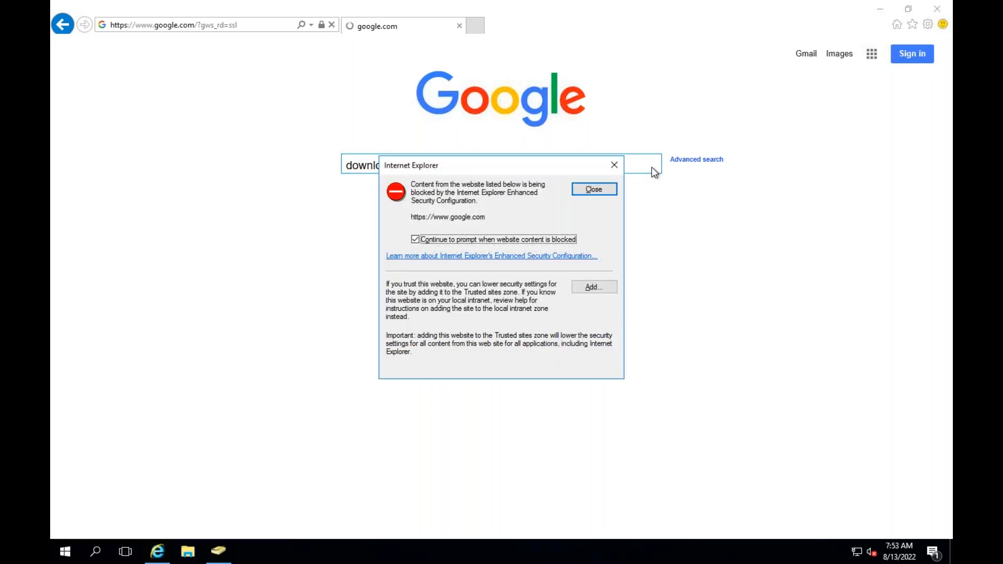
Add google.com to trusted sites, then open Microsoft's Azure AD Connect download result
left_click(594, 286)
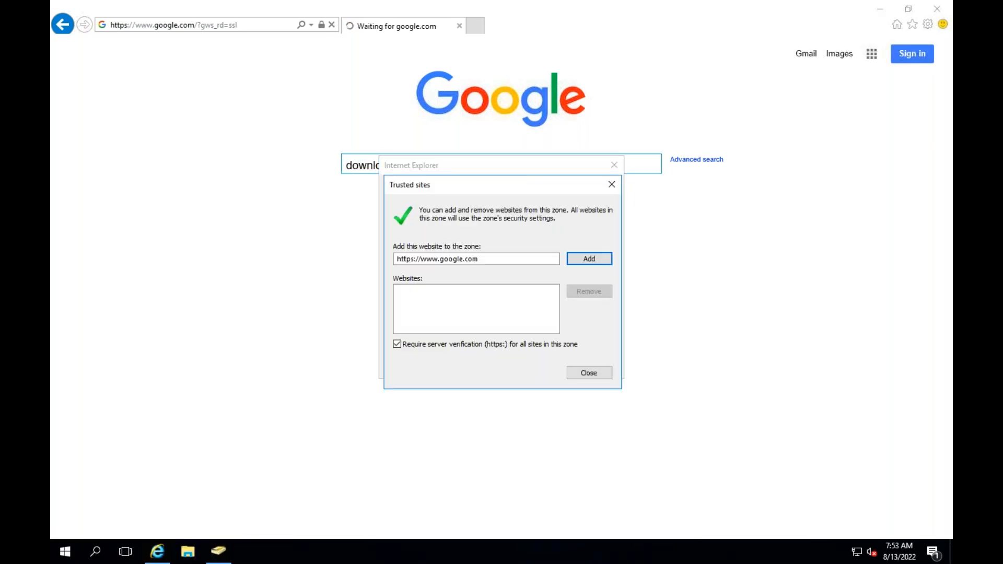
left_click(591, 263)
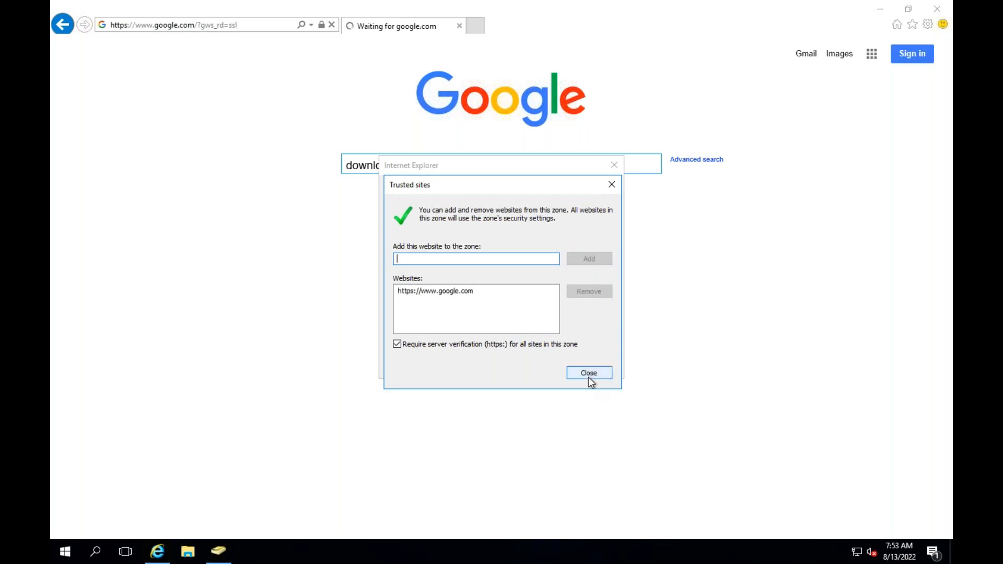
left_click(588, 375)
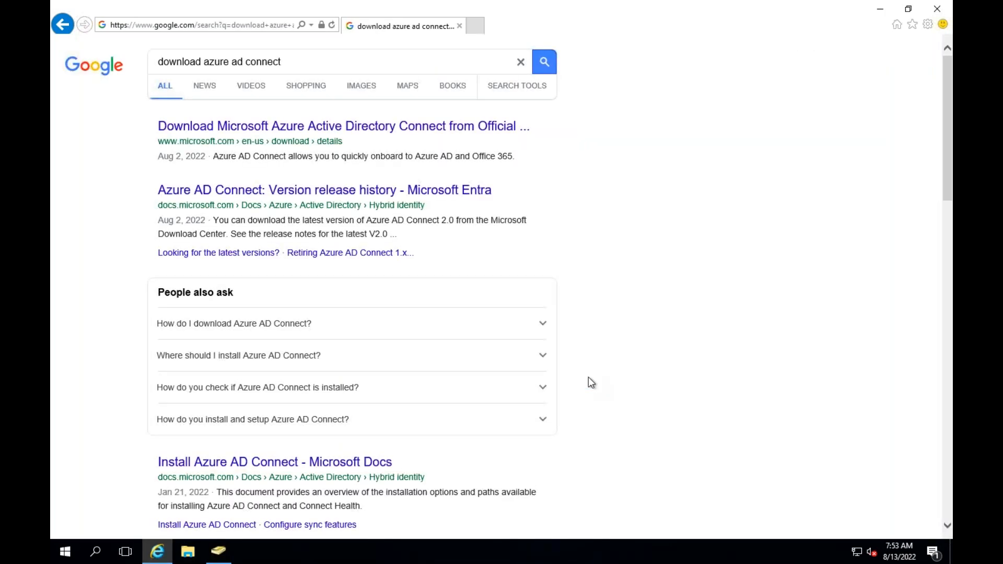
left_click(312, 128)
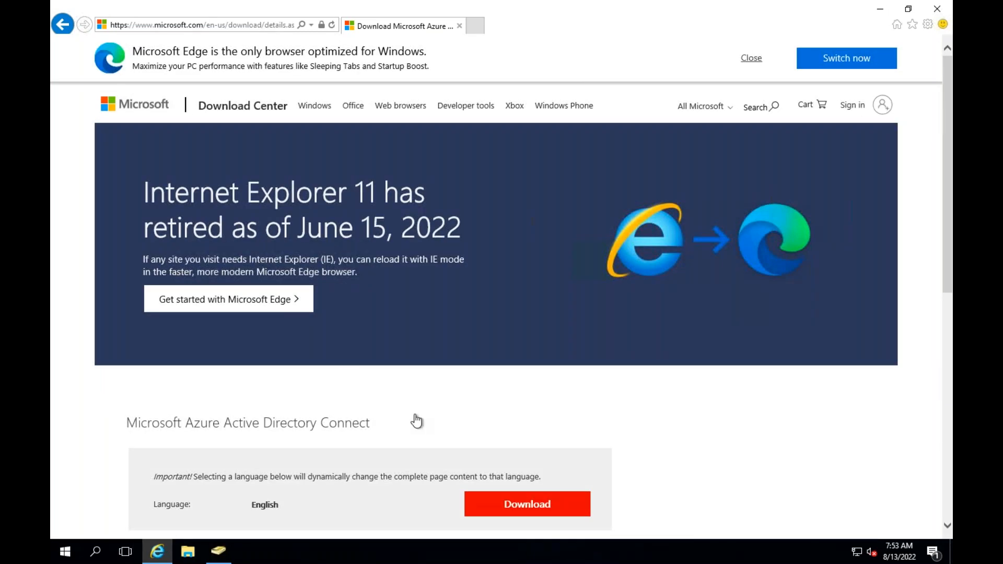
Download and save the AzureADConnect.msi installer (143 MB), then run it
scroll(416, 421, "down", 1)
left_click(550, 453)
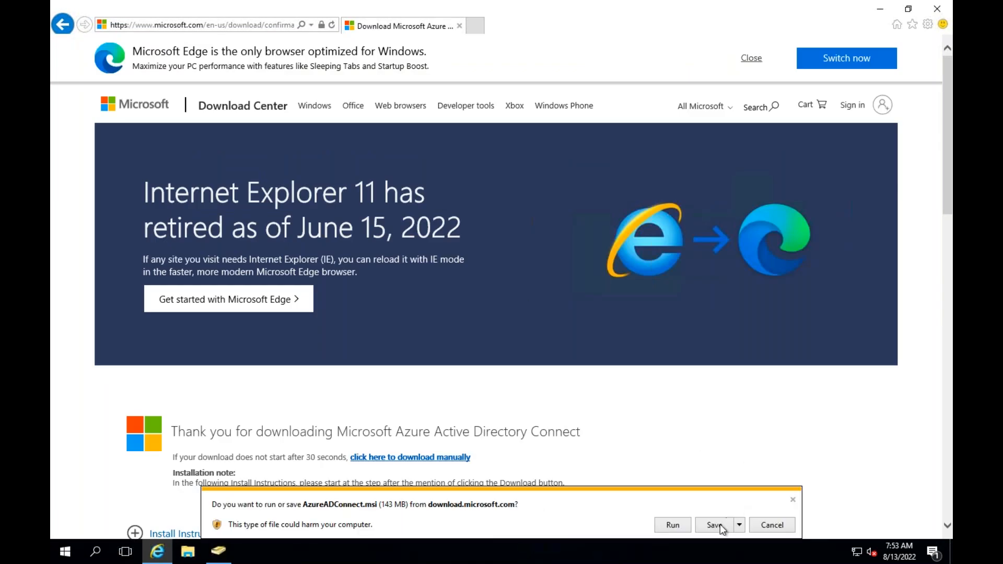
left_click(714, 525)
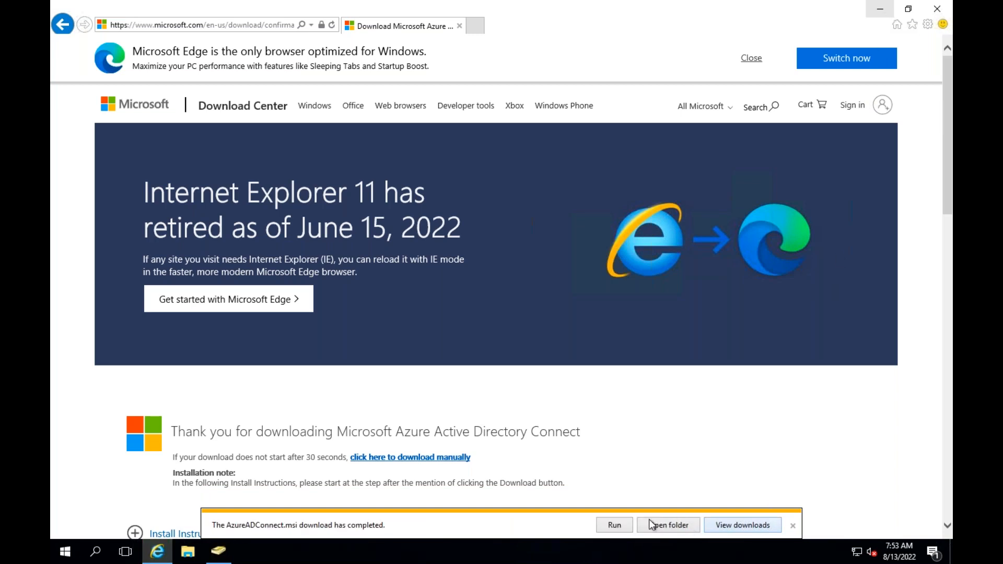
left_click(616, 523)
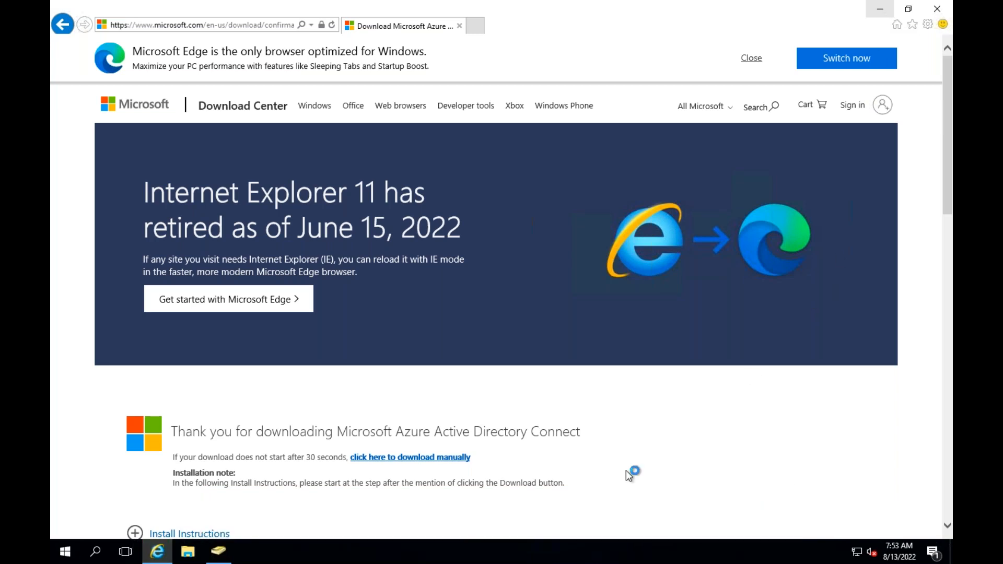
Accept the Azure AD Connect license terms and choose Use express settings
left_click(882, 13)
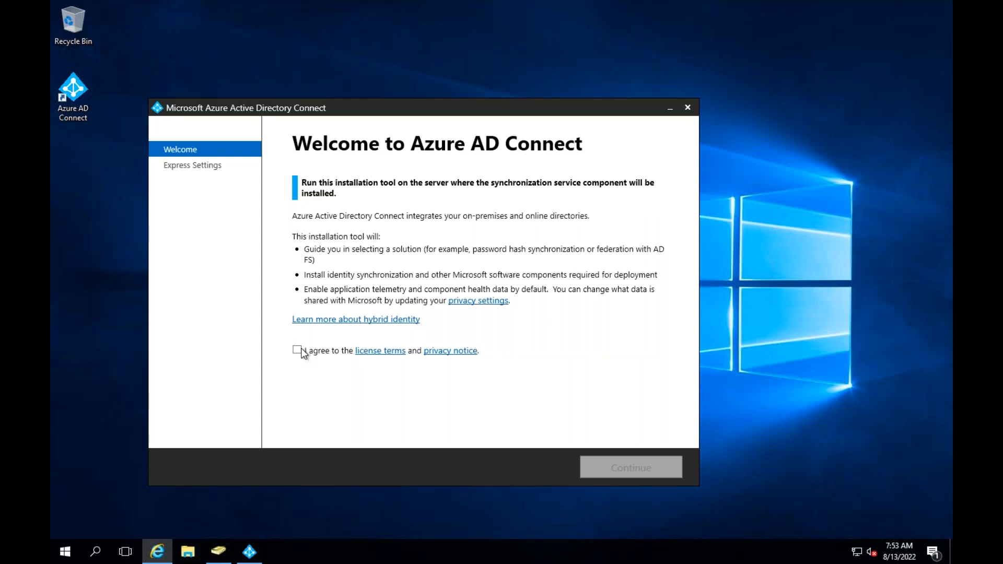
left_click(303, 353)
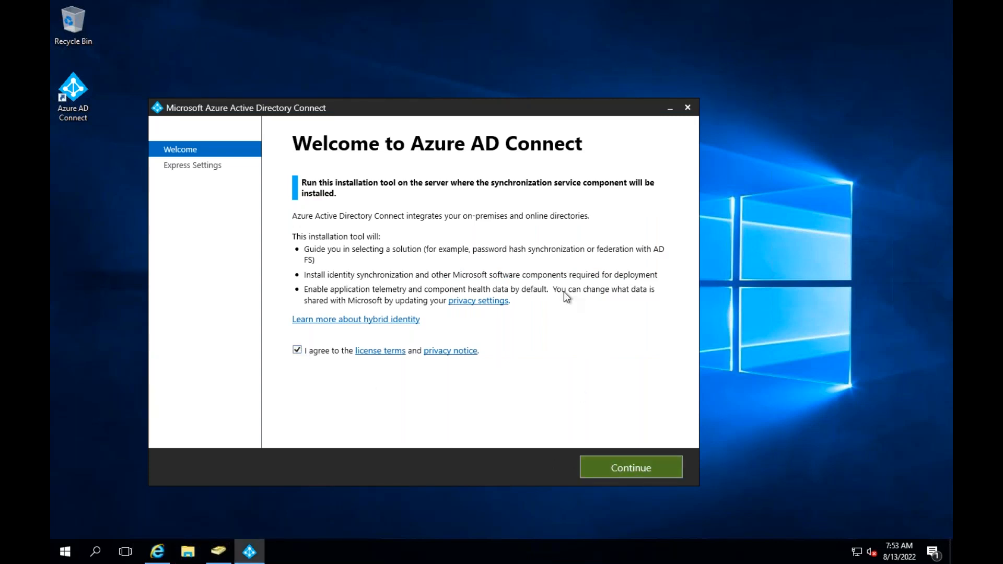
left_click(607, 469)
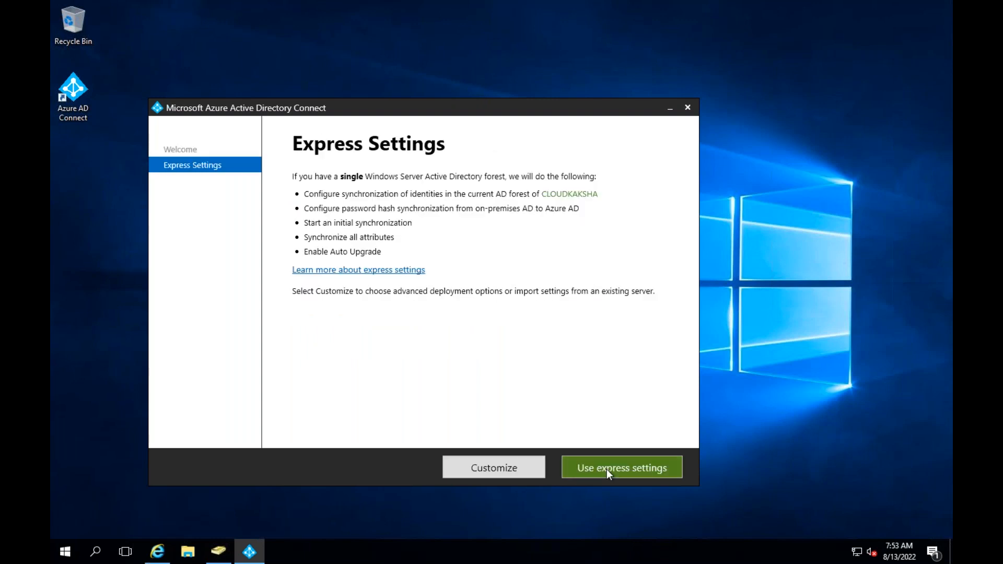
left_click(607, 469)
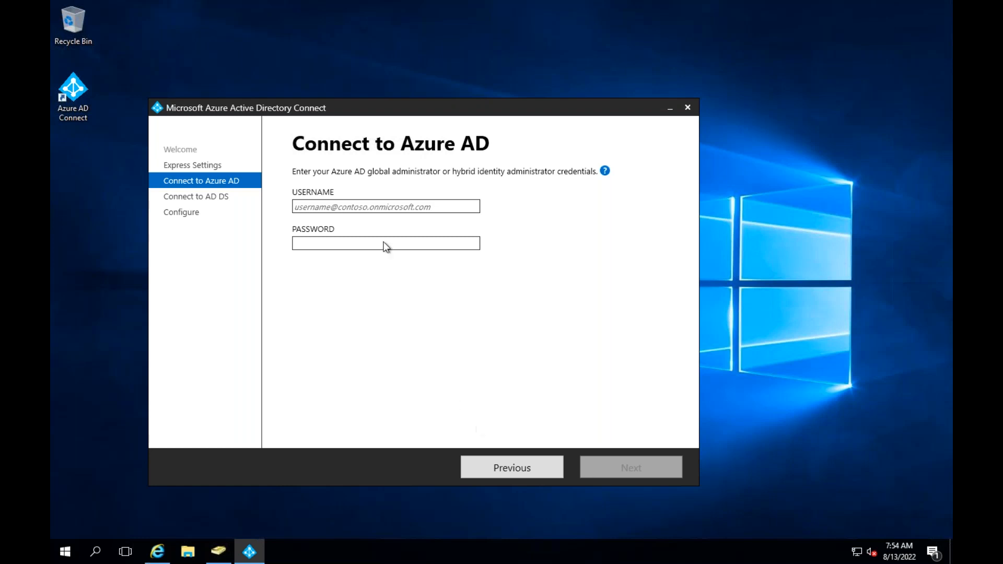
Enter the Azure AD global admin's cloudkaksha.in username and password, then continue to AD DS
left_click(353, 210)
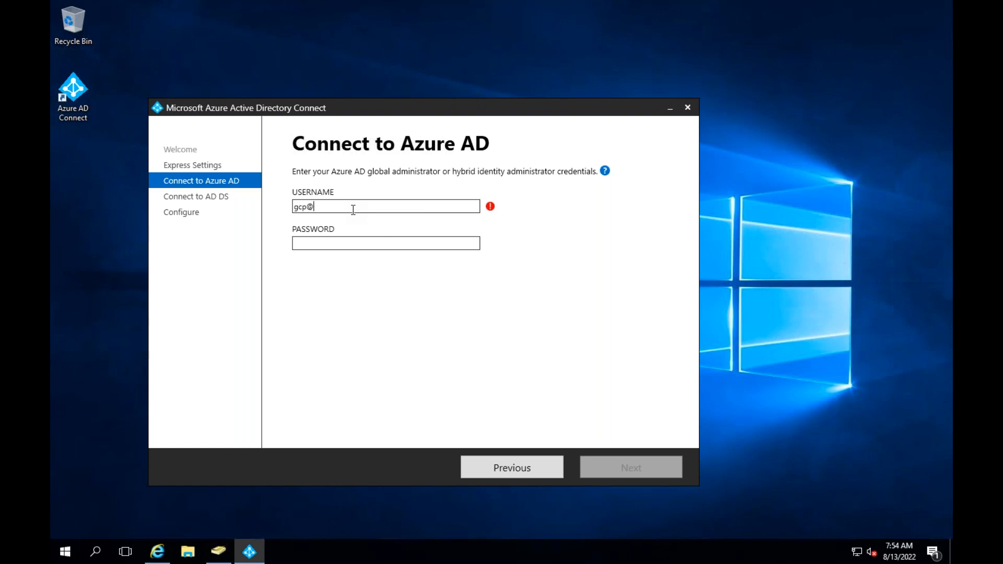
key("Tab")
type("*")
key("BackSpace")
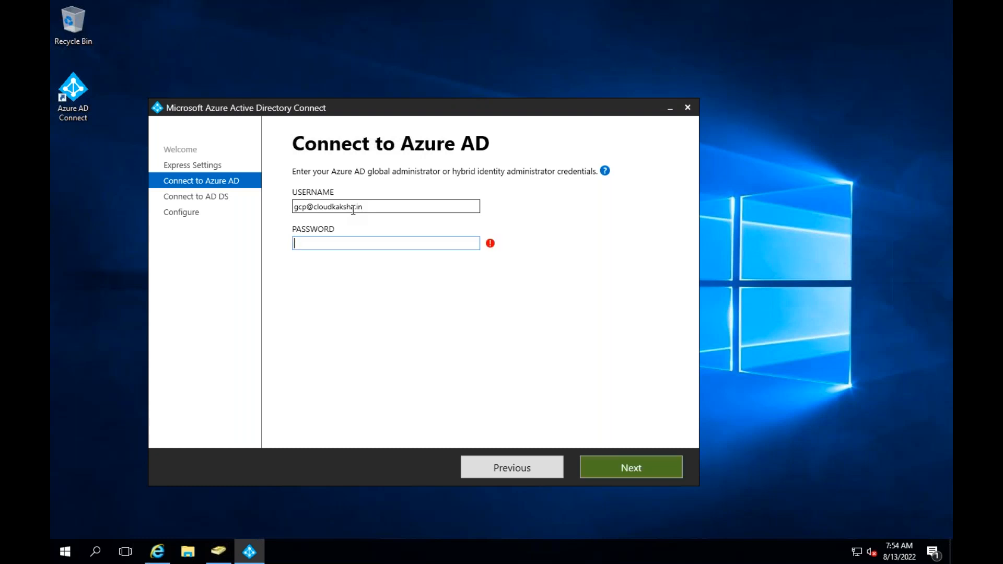
type("*********")
left_click(623, 460)
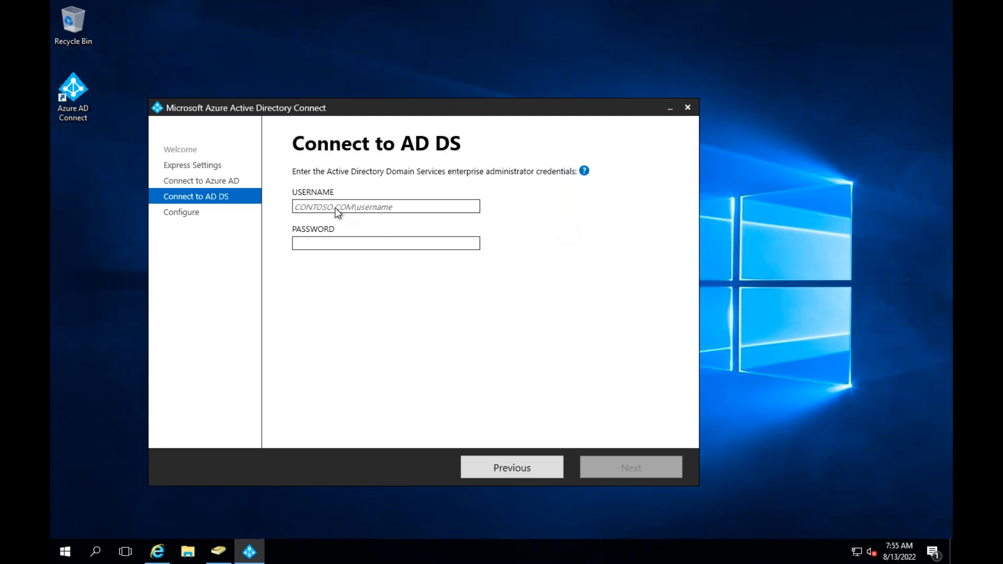
Enter the enterprise admin's cloudkaksha.in domain username and password for the AD DS connection
type("cloudkaksha.in\\web")
key("Tab")
type("••••••")
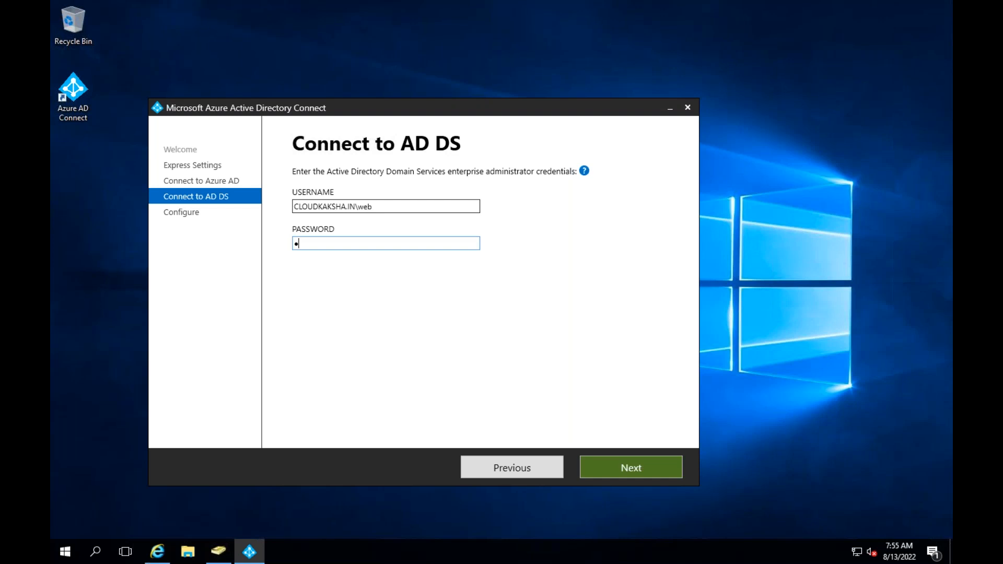
type("••••••")
Validate the AD DS credentials and start installing sync for cloudkaksha.in
left_click(616, 460)
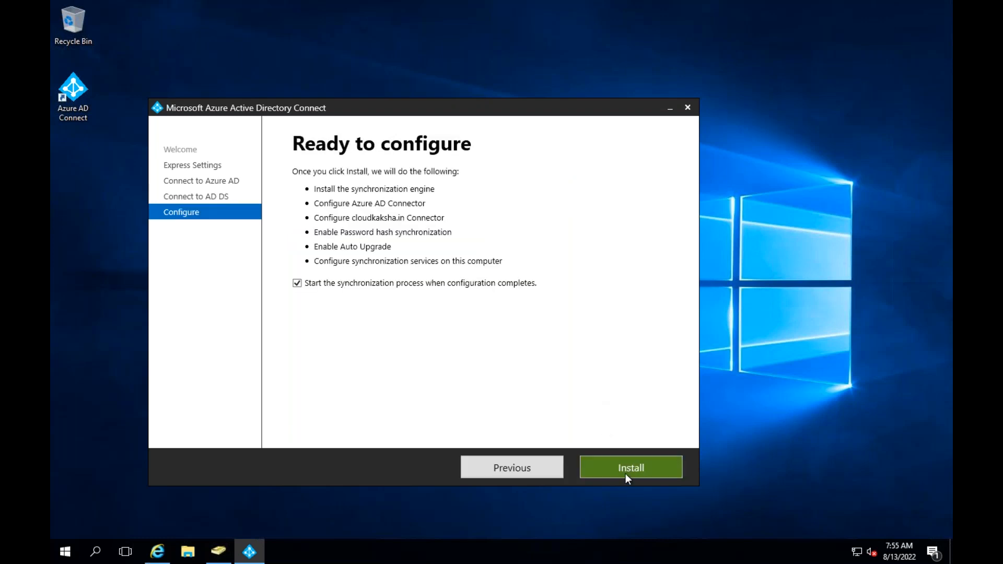
left_click(626, 462)
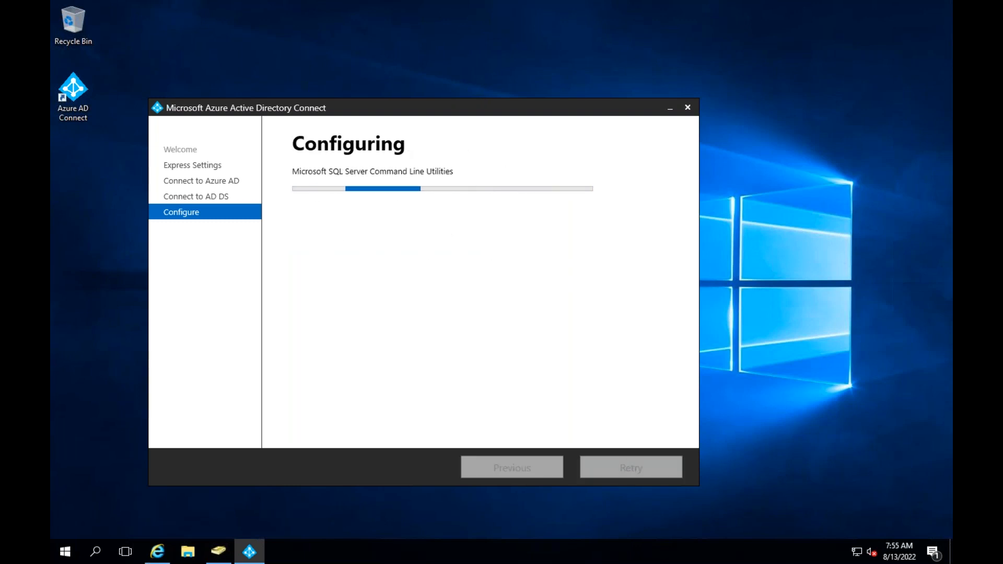
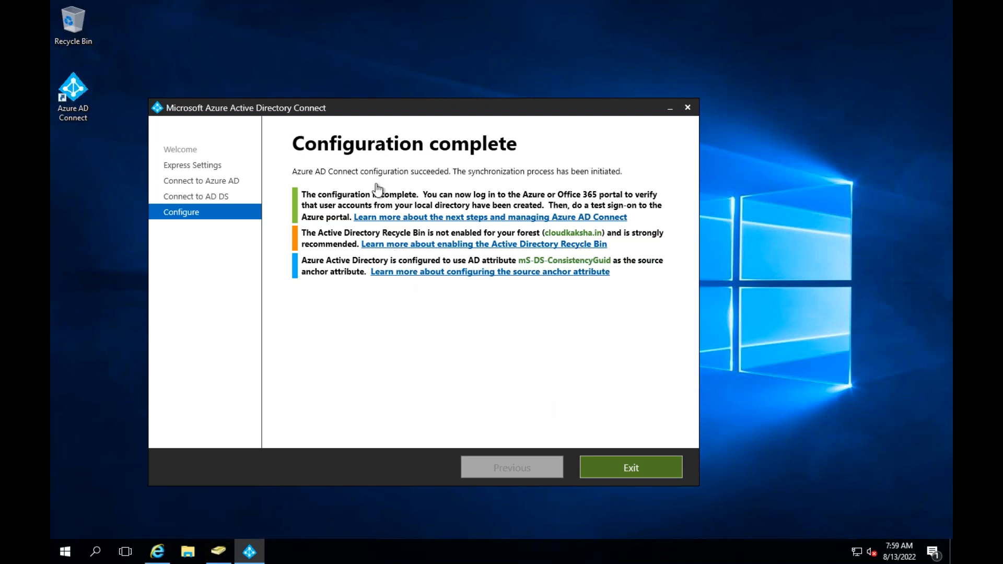
Switch to the virtual desktop with the Chrome window showing the Azure portal
key("ctrl+Right")
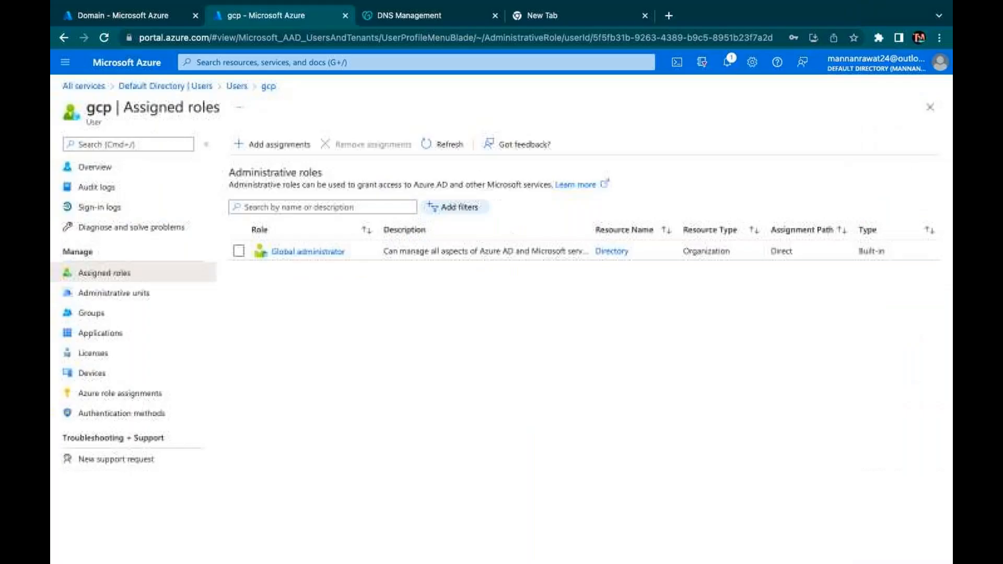
Leave the gcp user's assigned roles and go up to the directory's full user list
left_click(168, 12)
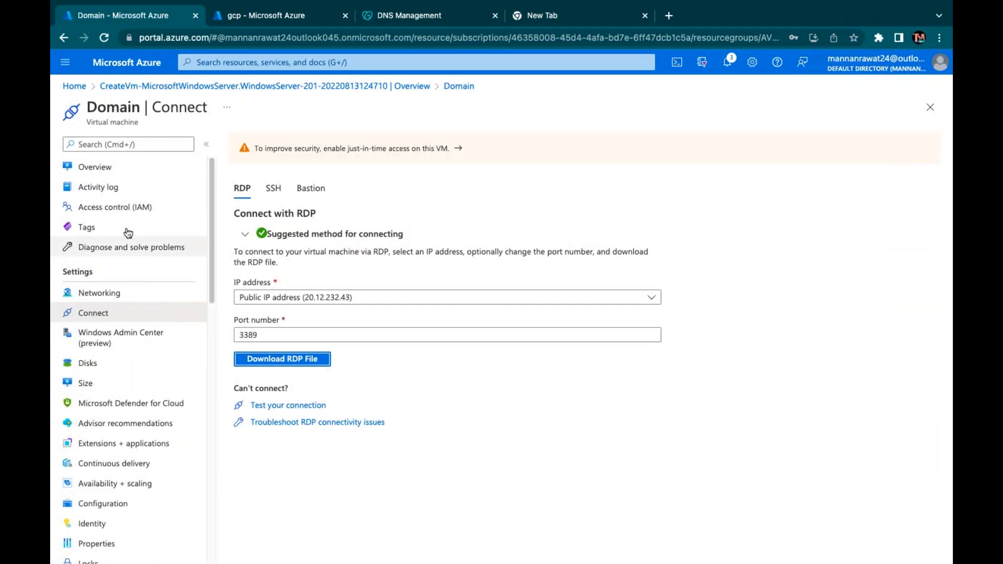
left_click(272, 19)
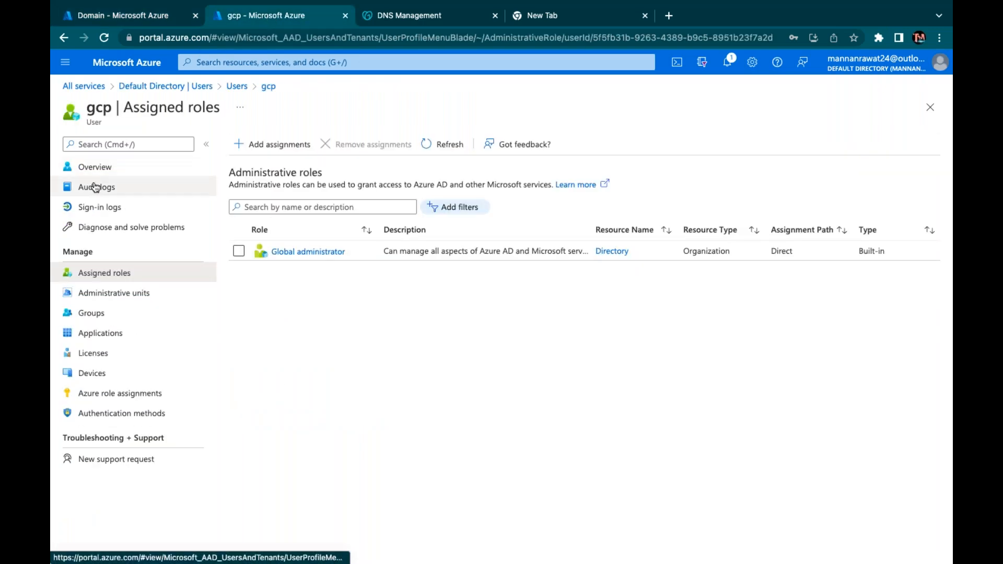
left_click(236, 85)
left_click(245, 283)
Refresh the user list until synced users azure and cloud appear, totalling 5 users
left_click(503, 143)
left_click(503, 143)
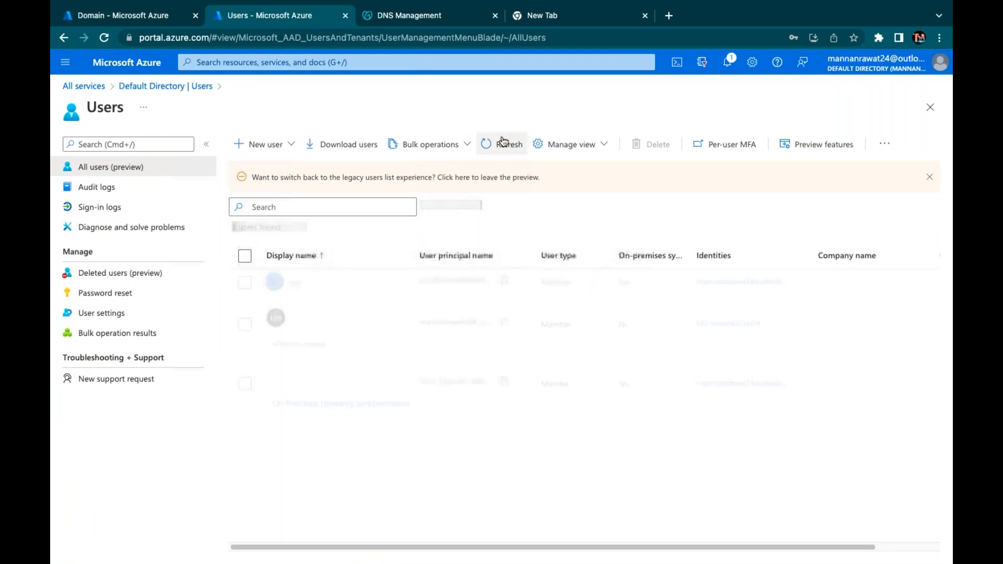
left_click(503, 142)
left_click(503, 142)
left_click(503, 142)
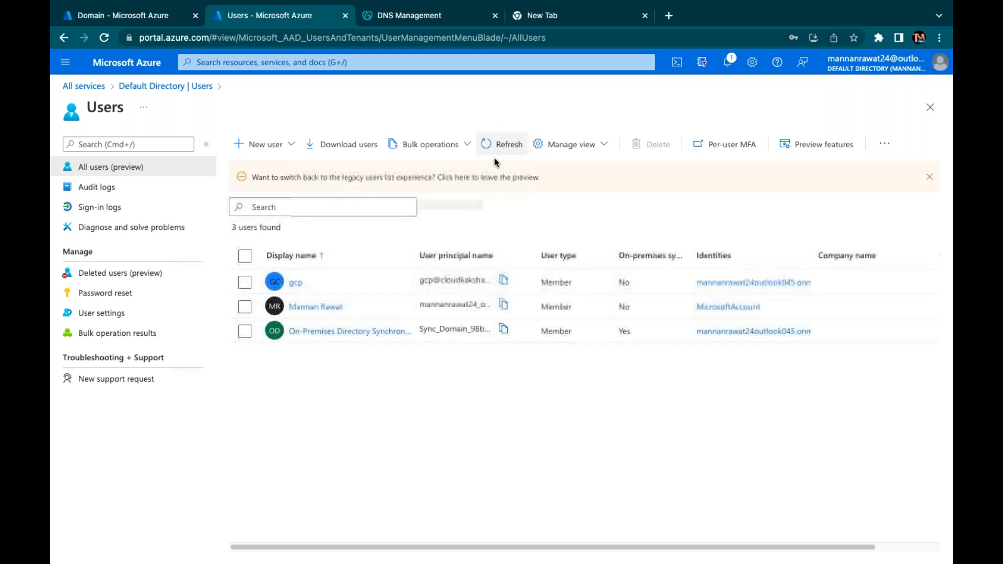
left_click(497, 149)
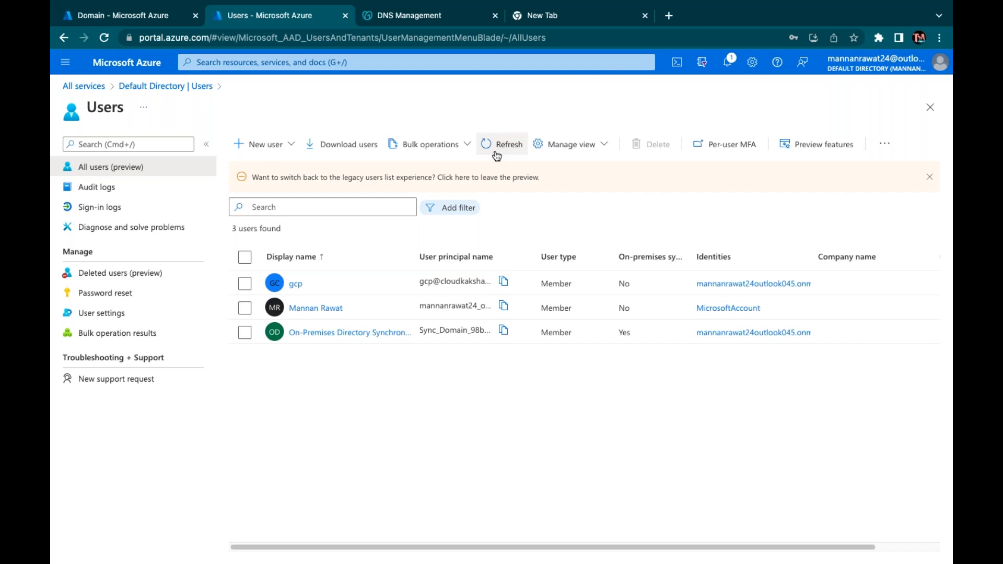
left_click(496, 146)
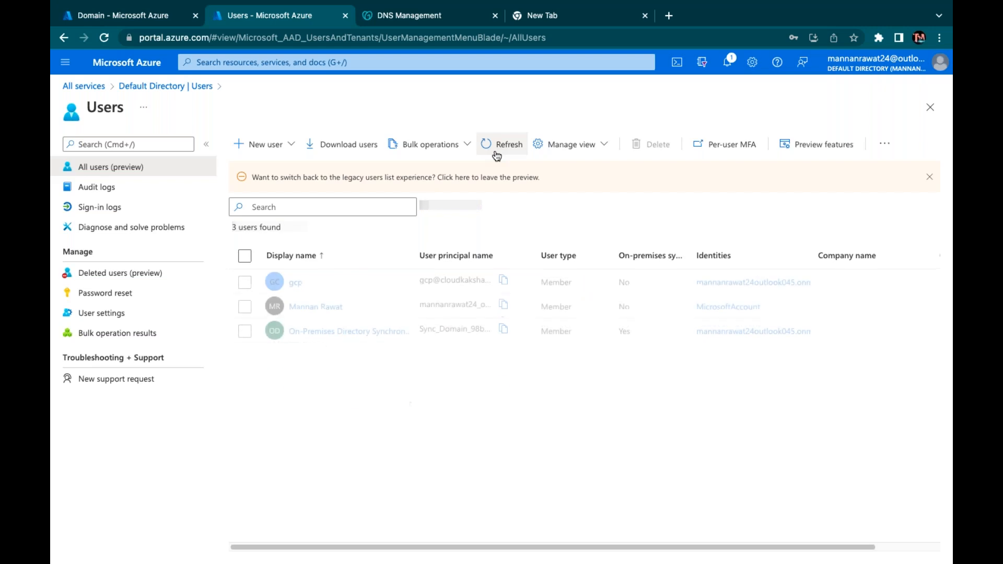
left_click(496, 146)
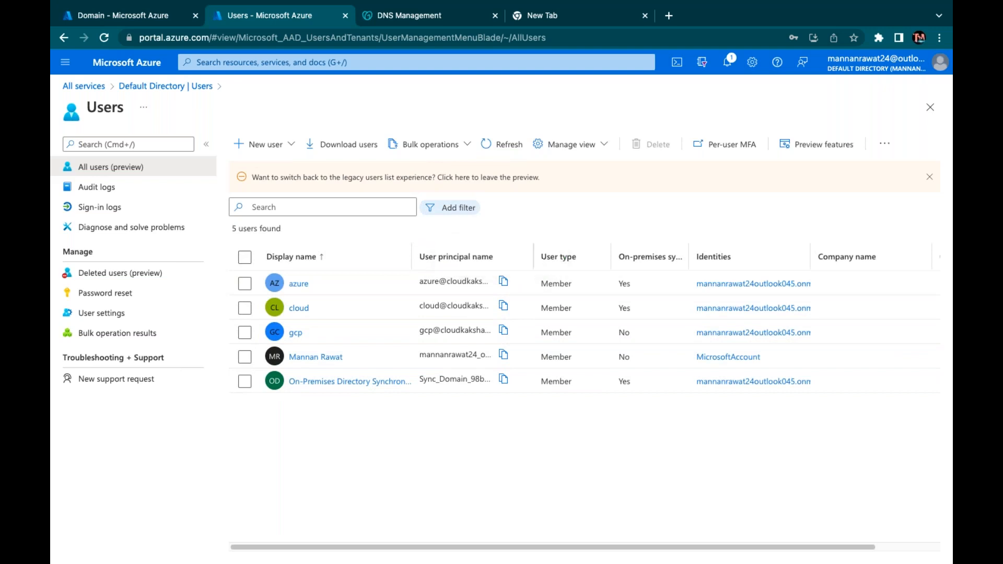
Widen the User principal name column, refresh the list, and return to the Domain VM's tab
left_click_drag(535, 248, 606, 230)
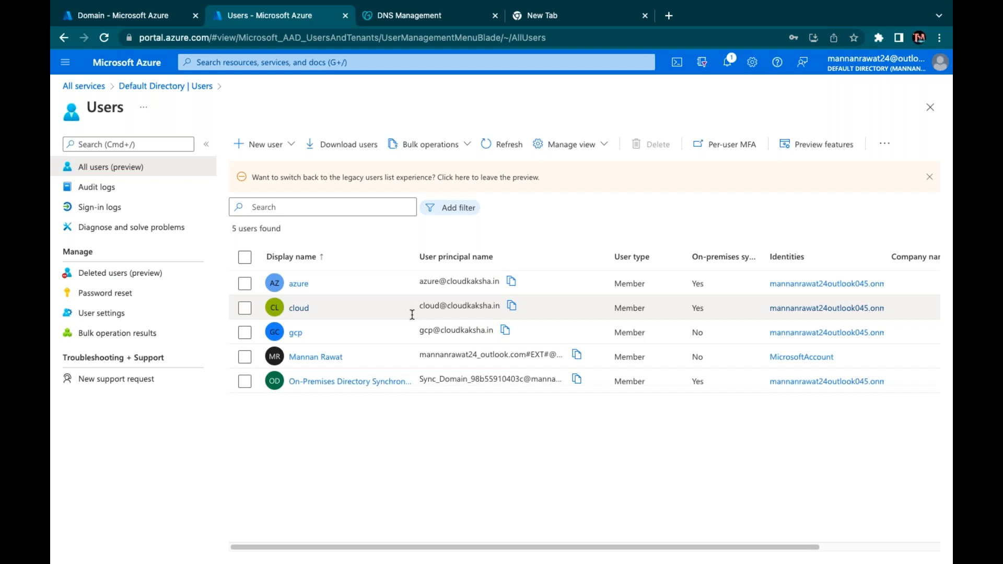
left_click(508, 146)
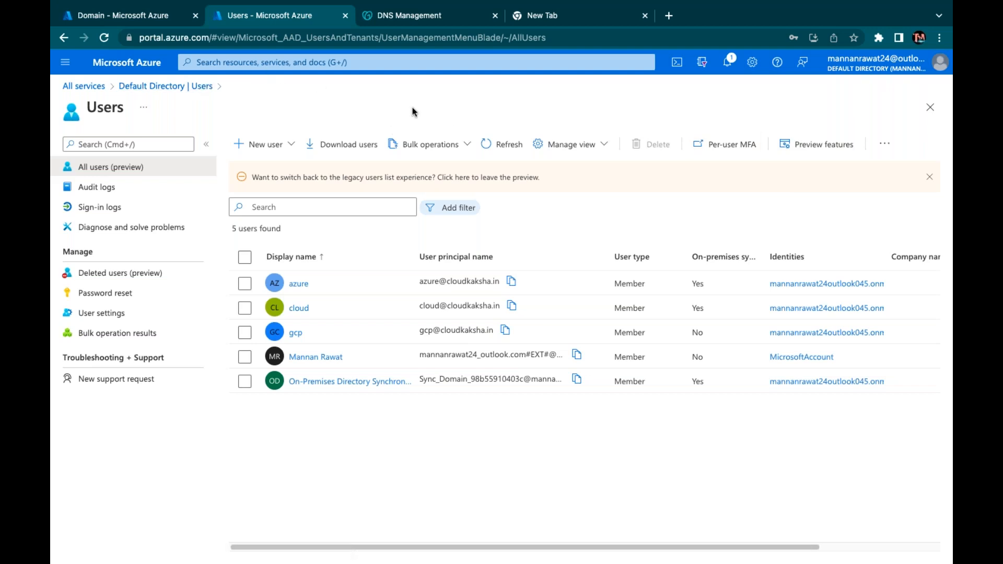
left_click(147, 19)
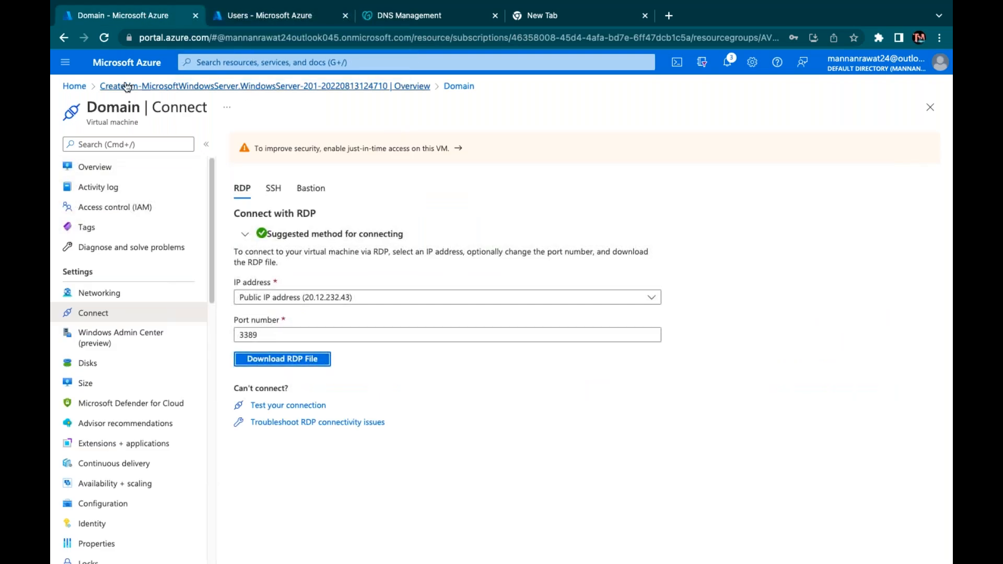
Return to the portal Home page and bring the Chrome window to the front
left_click(129, 64)
left_click(264, 157)
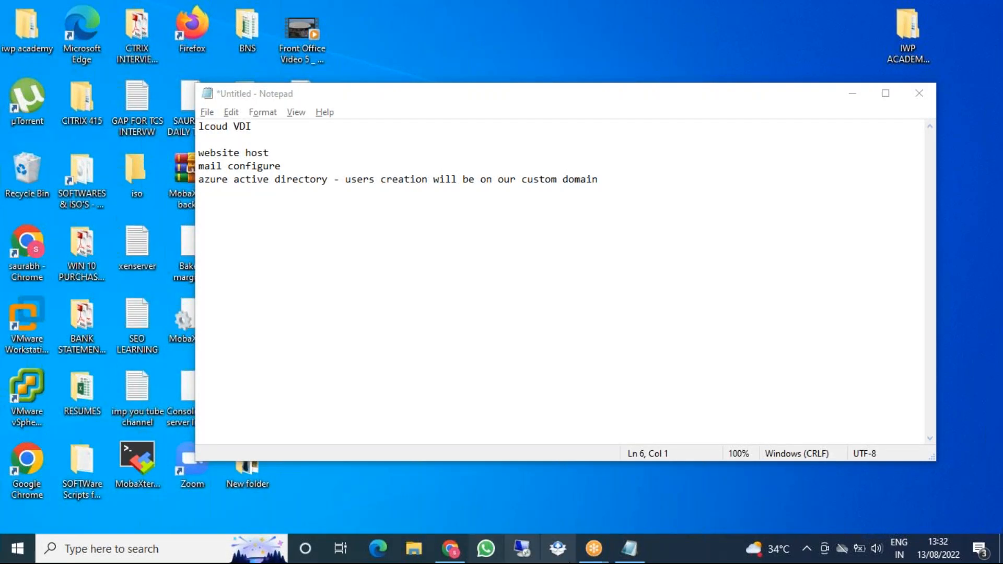
left_click(450, 549)
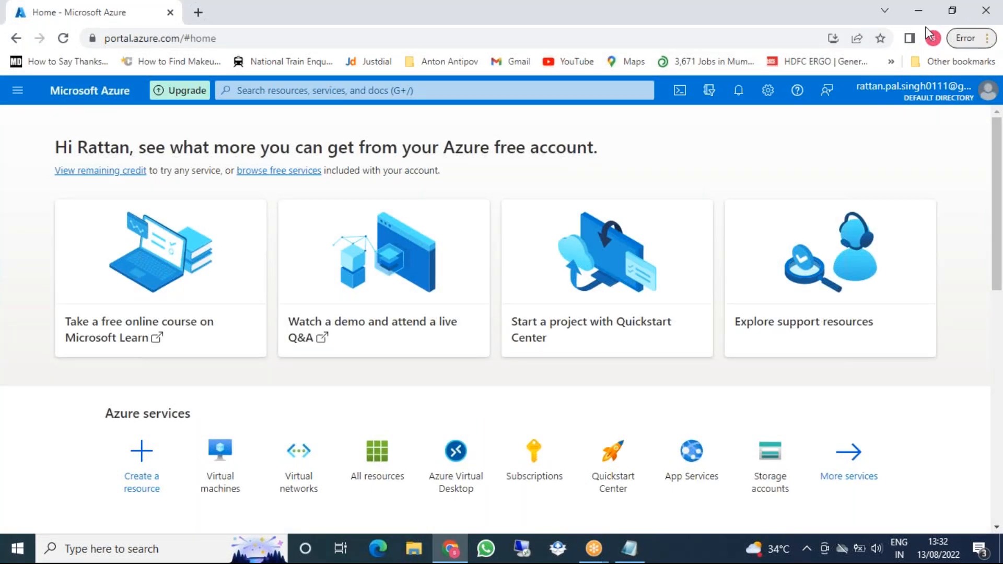
Open the AVD-V-NET virtual network's overview from the Virtual networks list
left_click(829, 134)
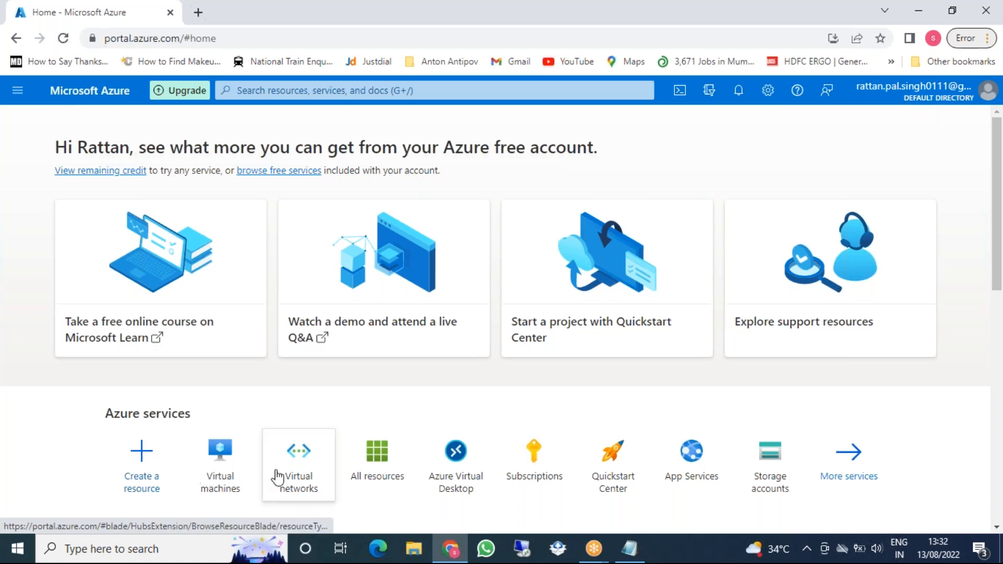
left_click(297, 478)
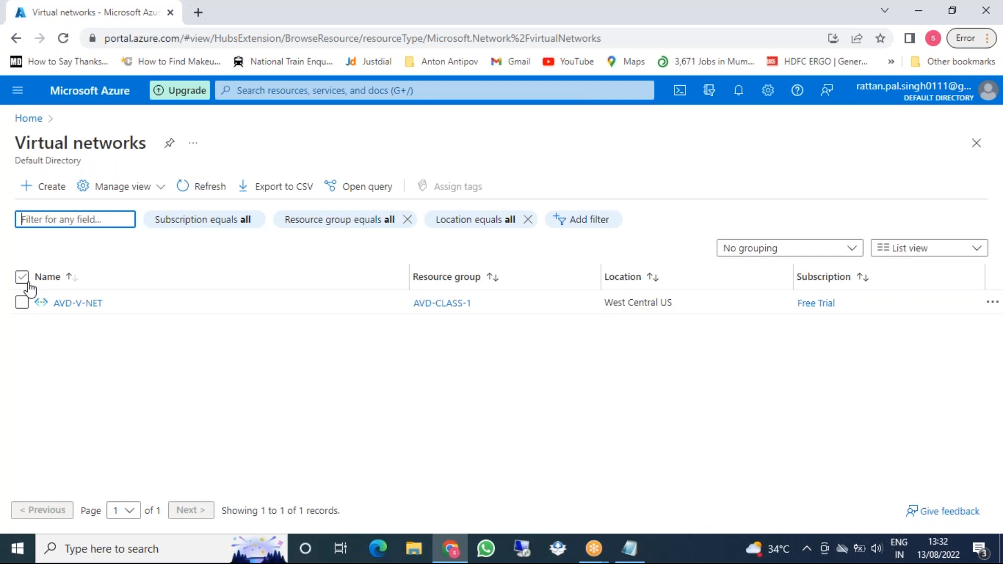
left_click(22, 303)
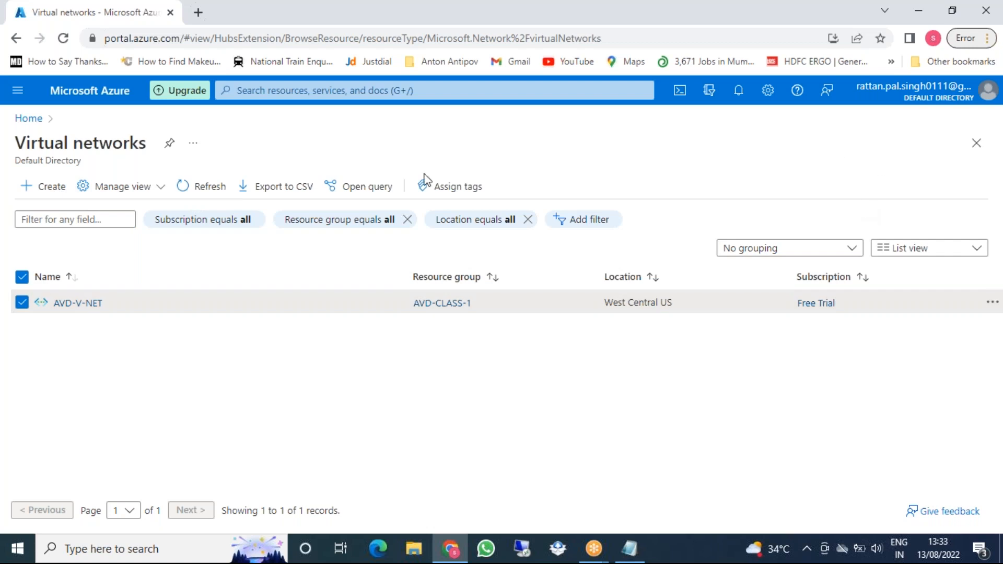
left_click(78, 302)
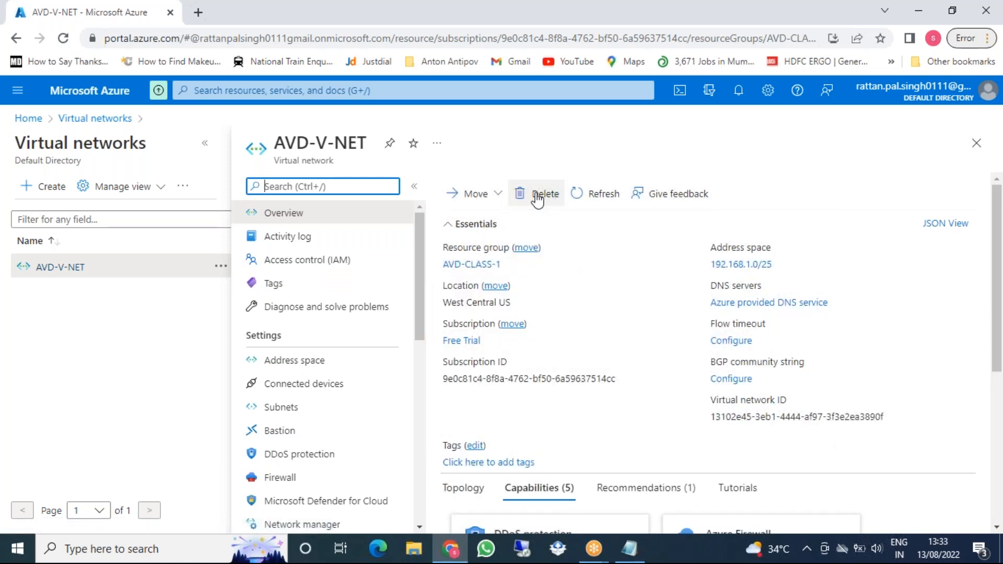
Delete the AVD-V-NET virtual network and go to All resources
left_click(537, 198)
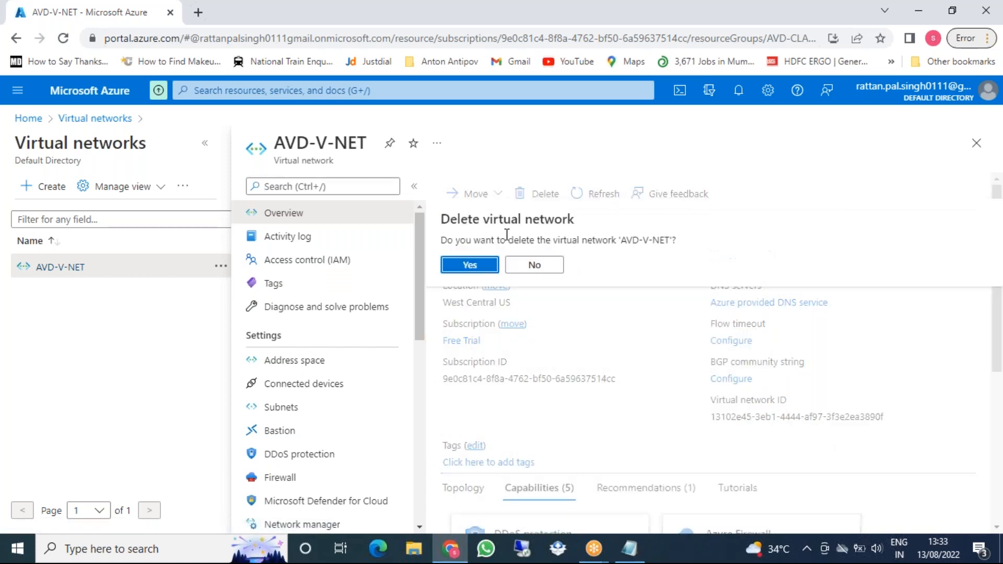
left_click(472, 266)
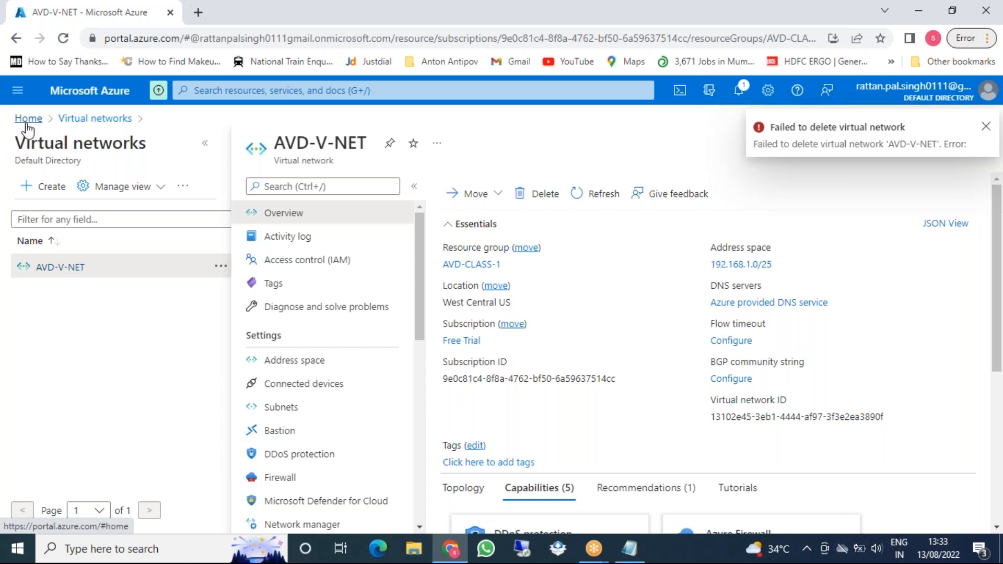
left_click(18, 91)
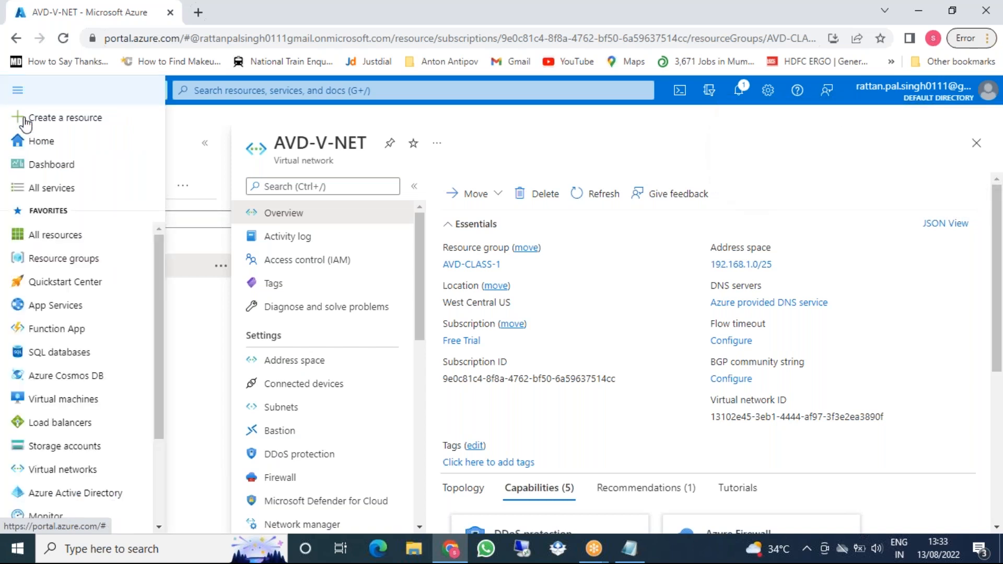
left_click(51, 241)
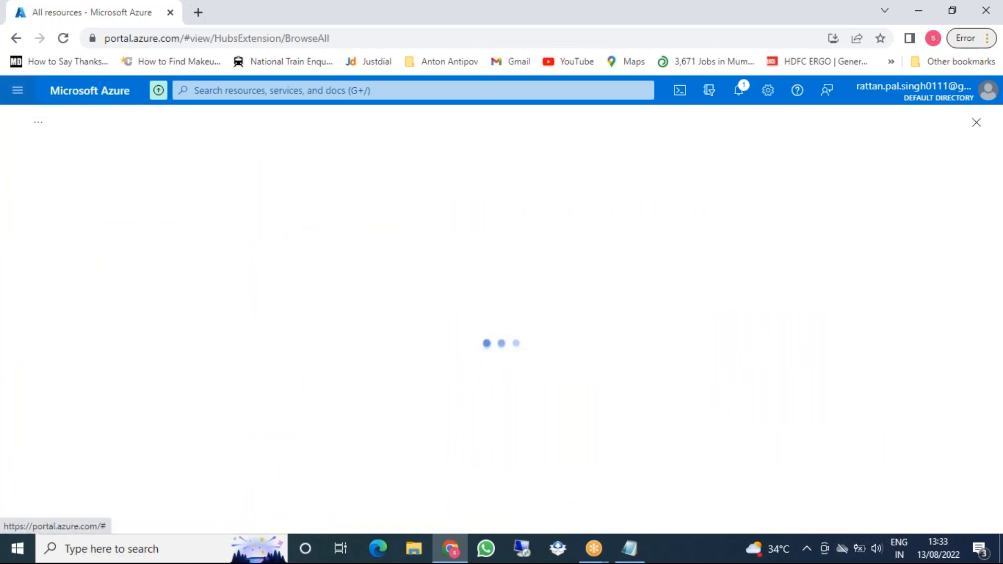
Check that only the two Network Watchers remain, then return to Home
left_click(18, 90)
left_click(19, 91)
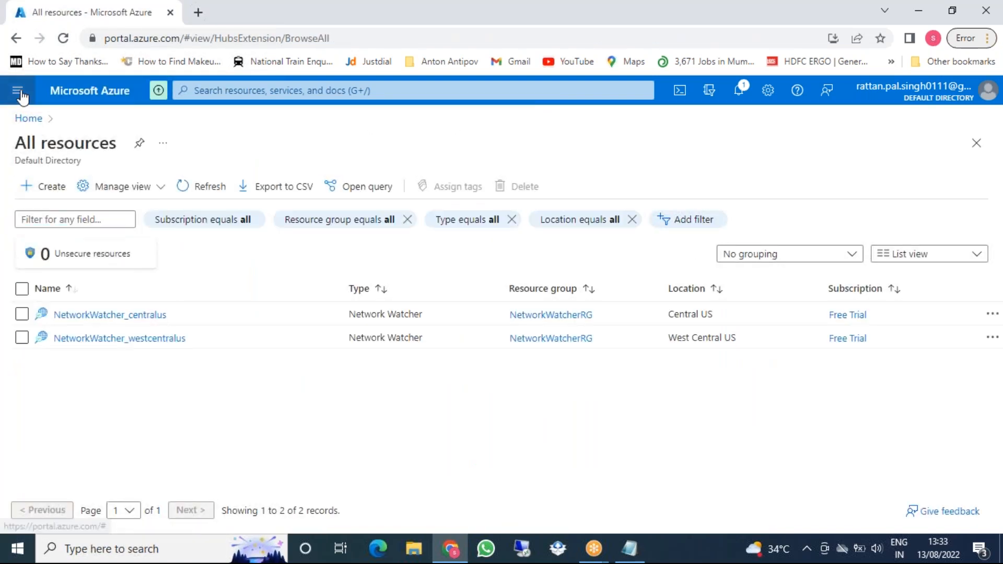
left_click(372, 124)
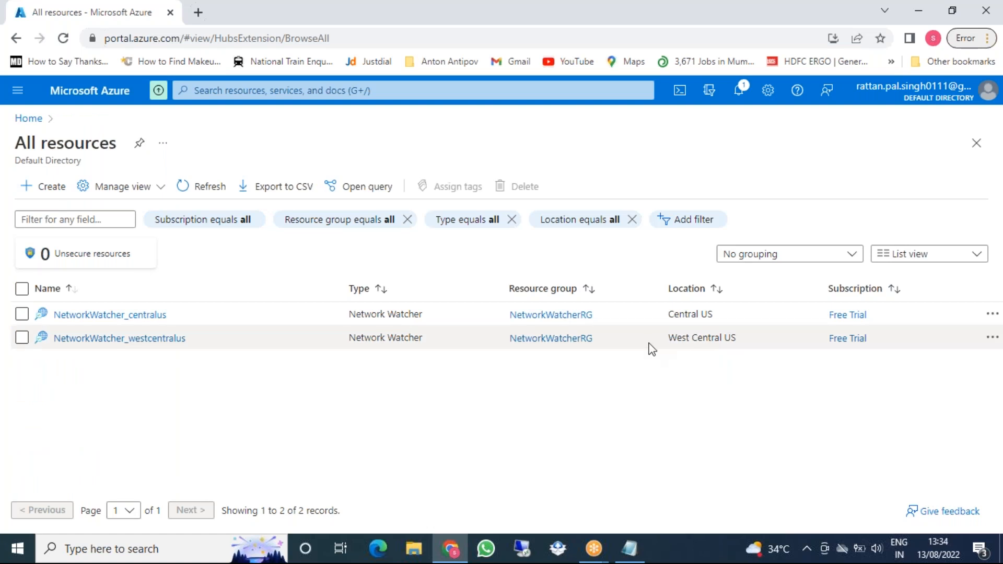
left_click(29, 119)
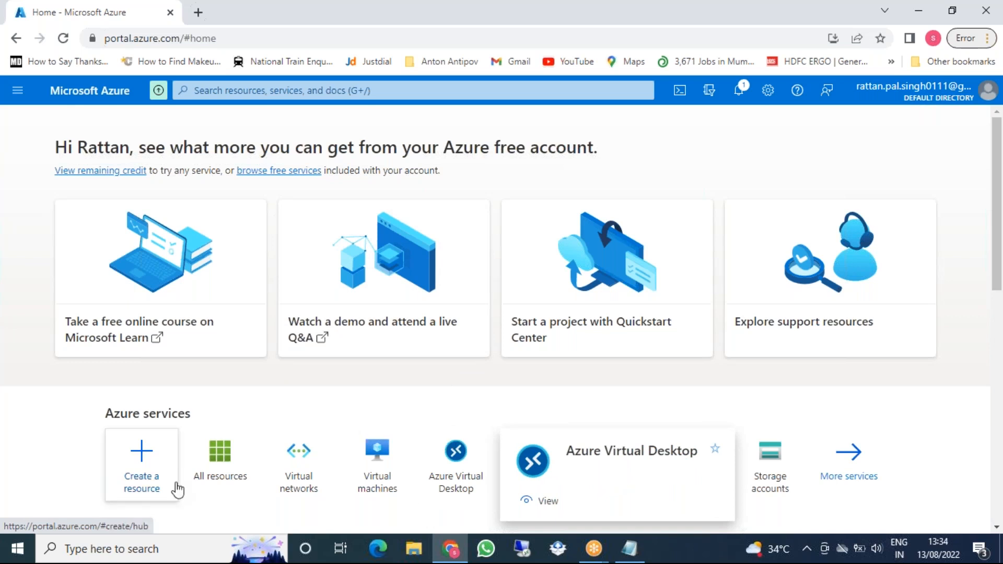
Start a new virtual network in resource group AVD-CLASS-1
left_click(311, 463)
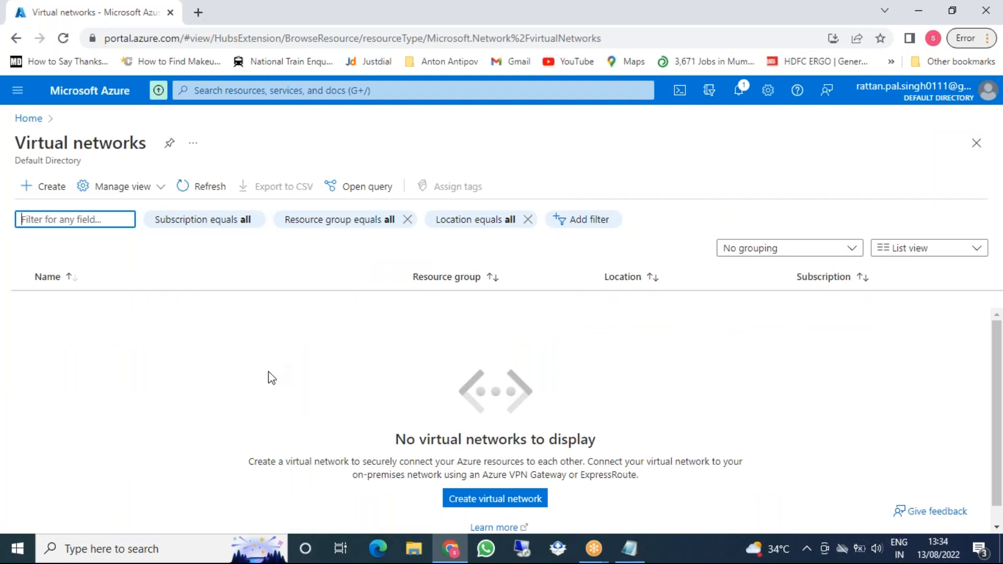
left_click(526, 497)
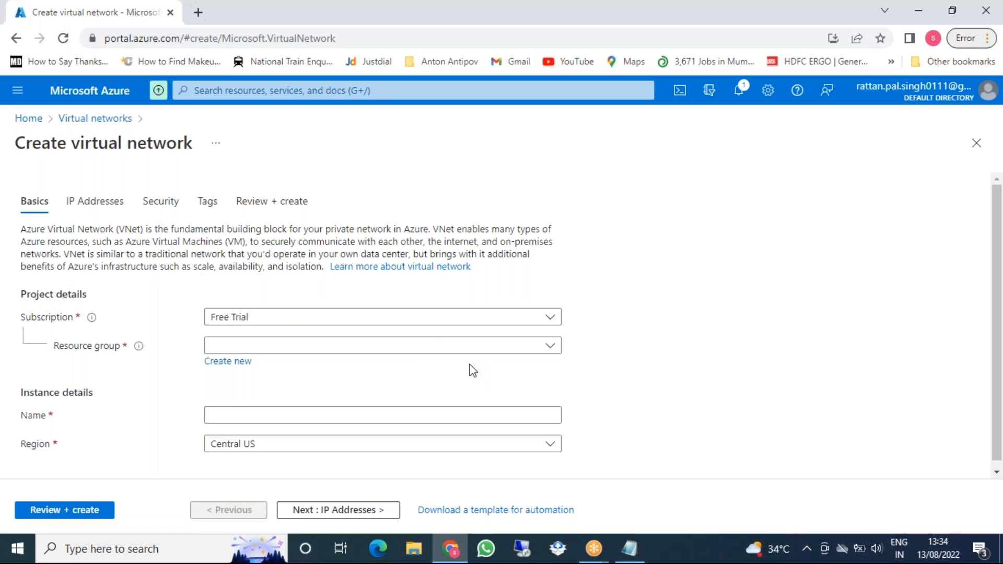
left_click(272, 347)
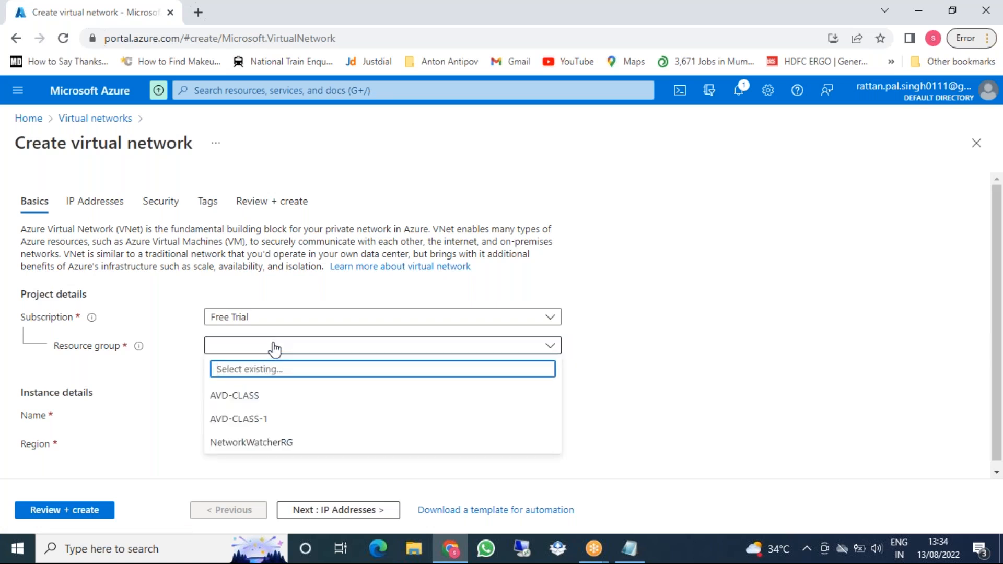
left_click(256, 428)
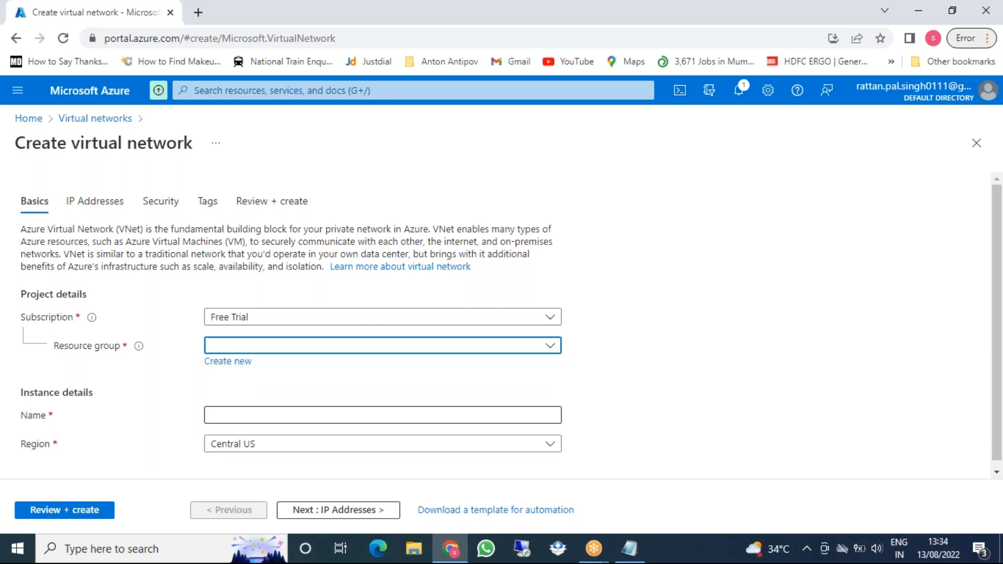
Name the virtual network Cloud-V-Net in region Central US and continue to IP Addresses
left_click(315, 412)
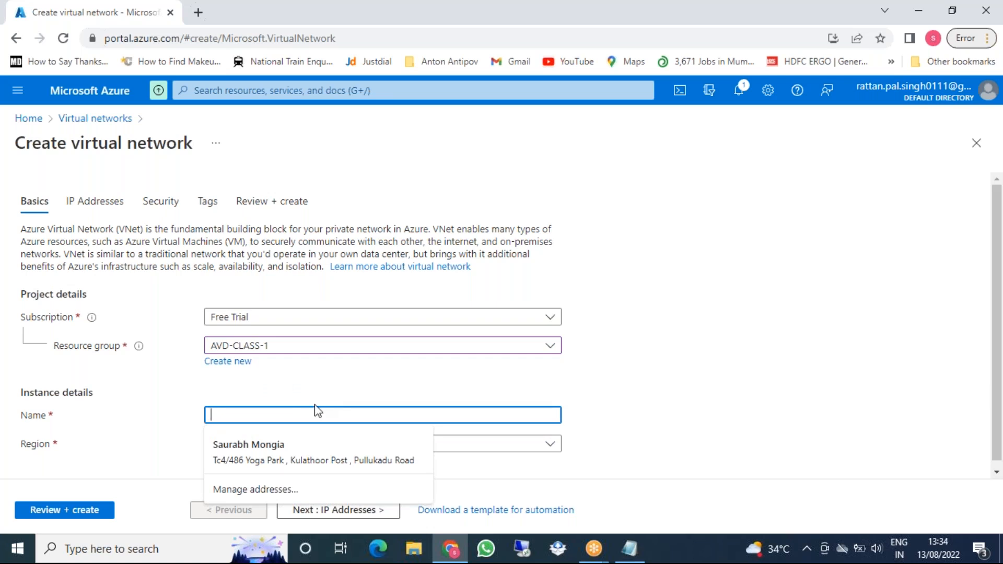
left_click(315, 405)
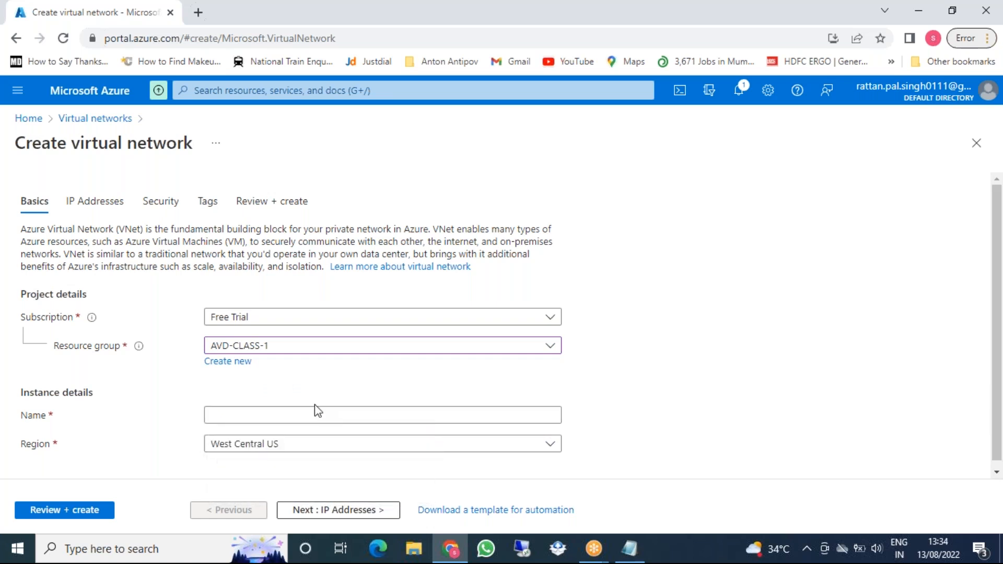
left_click(347, 413)
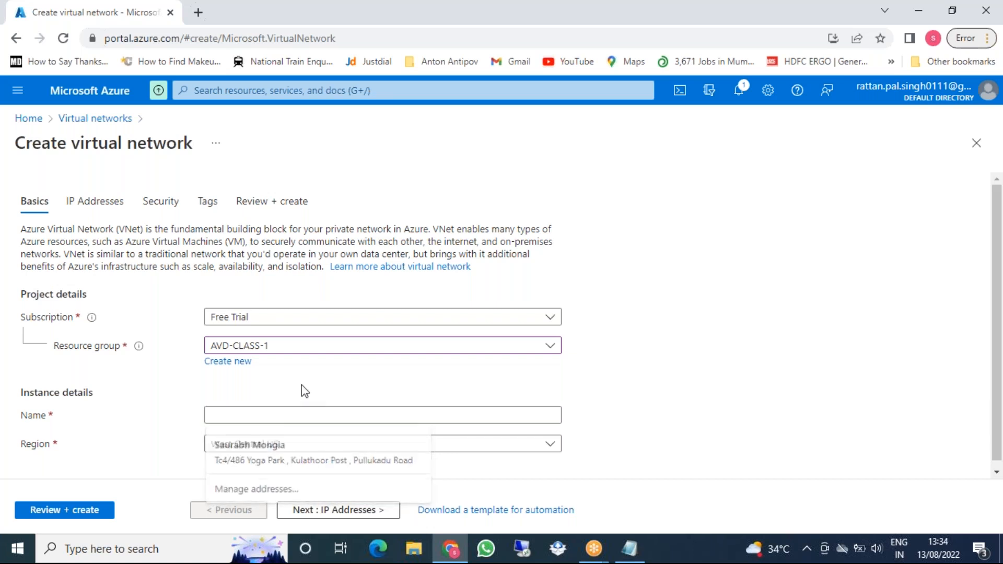
type("C")
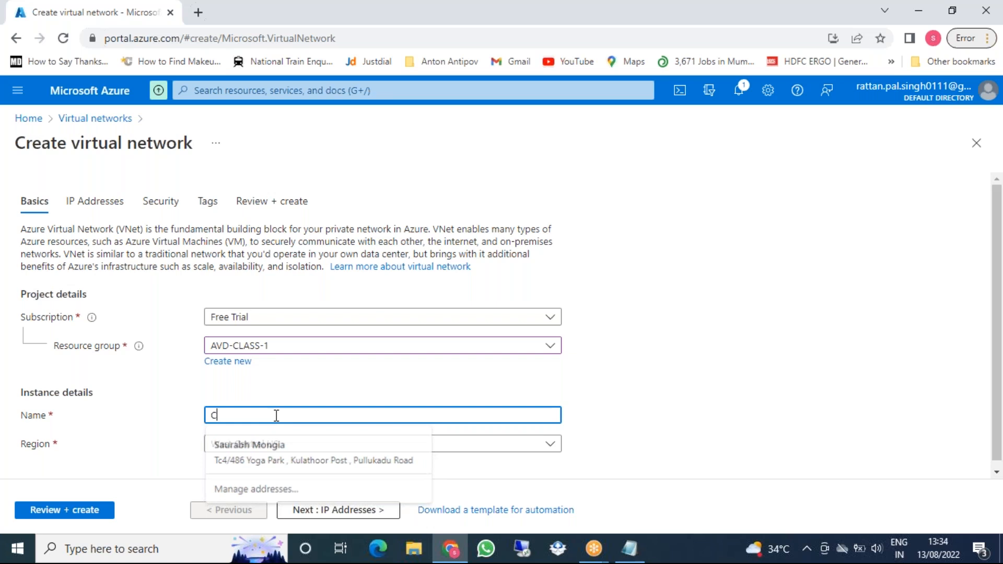
type("loud")
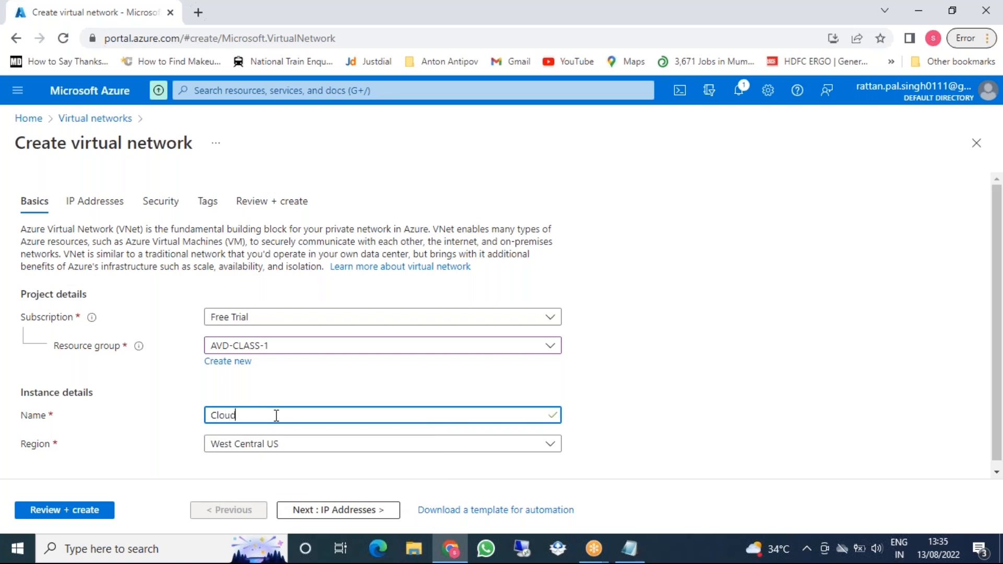
type("-V-Net")
left_click(380, 449)
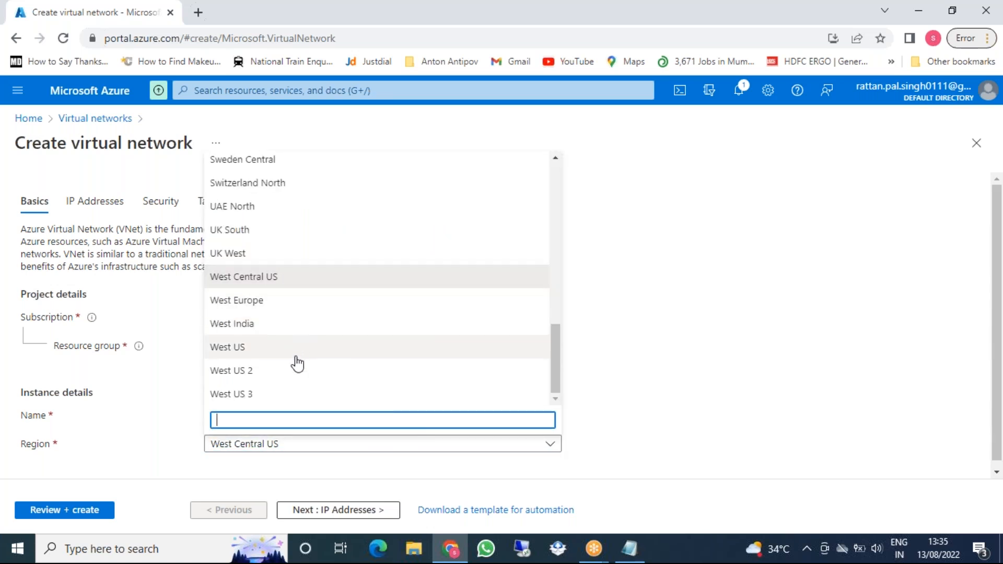
scroll(293, 361, "up", 15)
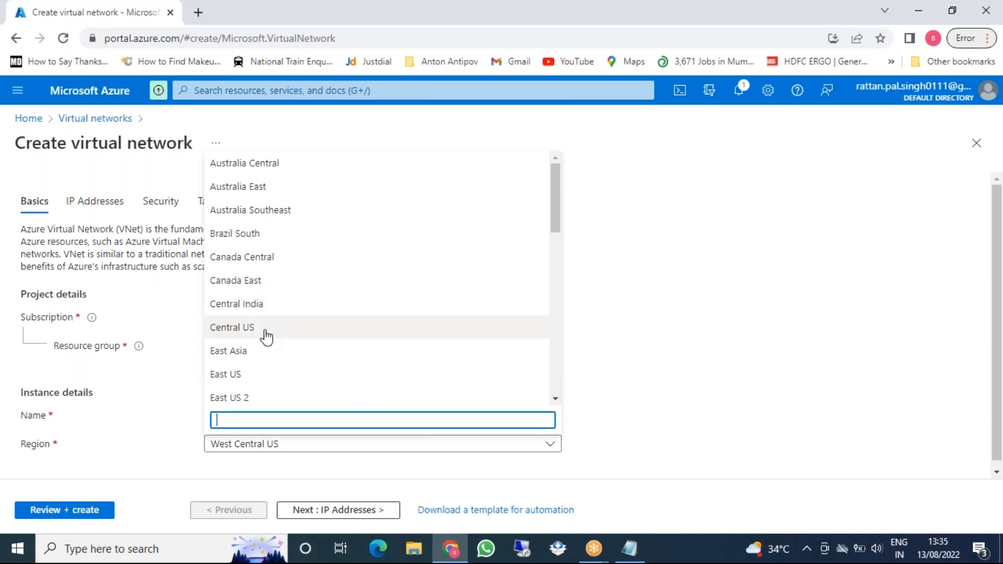
left_click(266, 329)
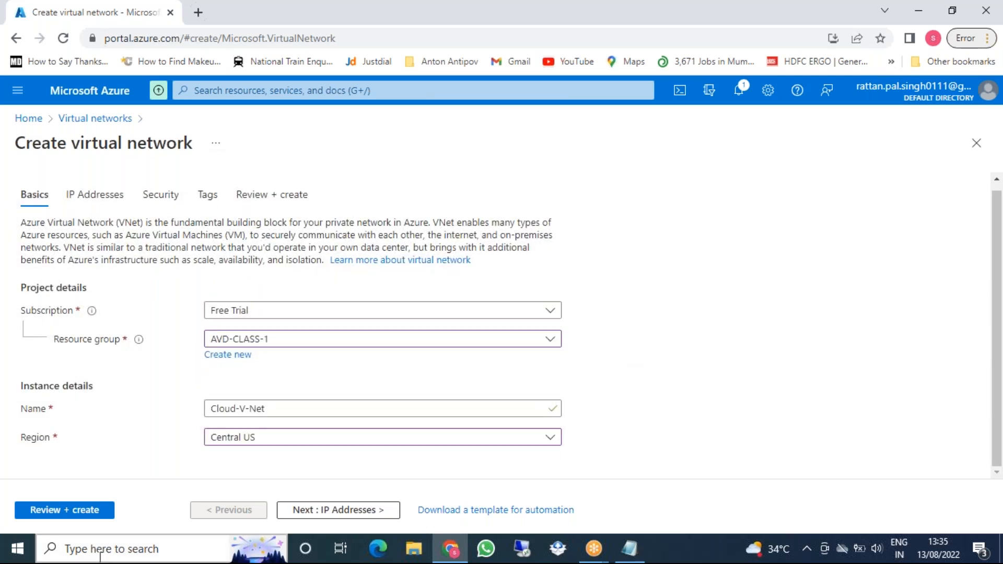
left_click(329, 512)
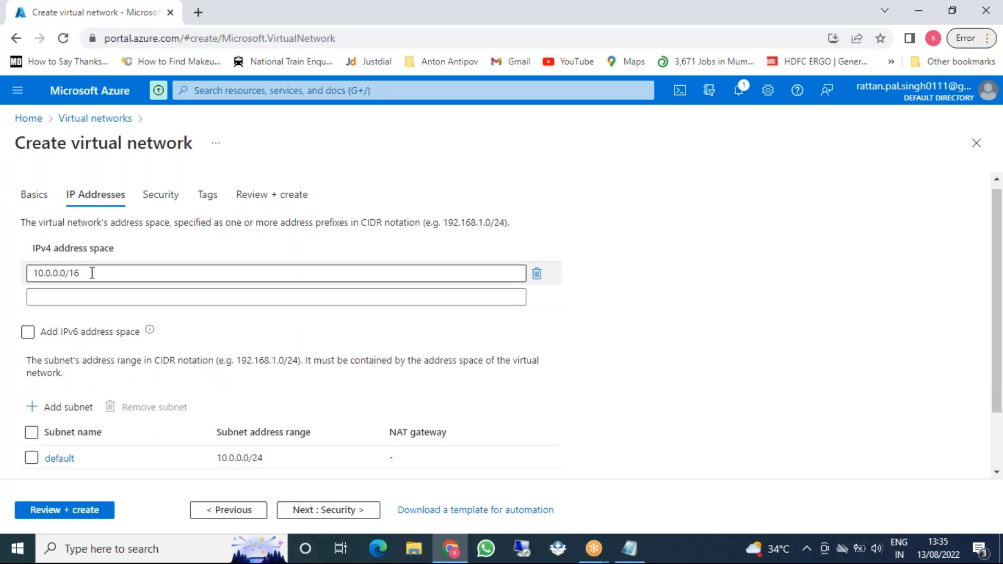
Add 192.168.1.0/25 as an extra IPv4 address space alongside 10.0.0.0/16
left_click(302, 298)
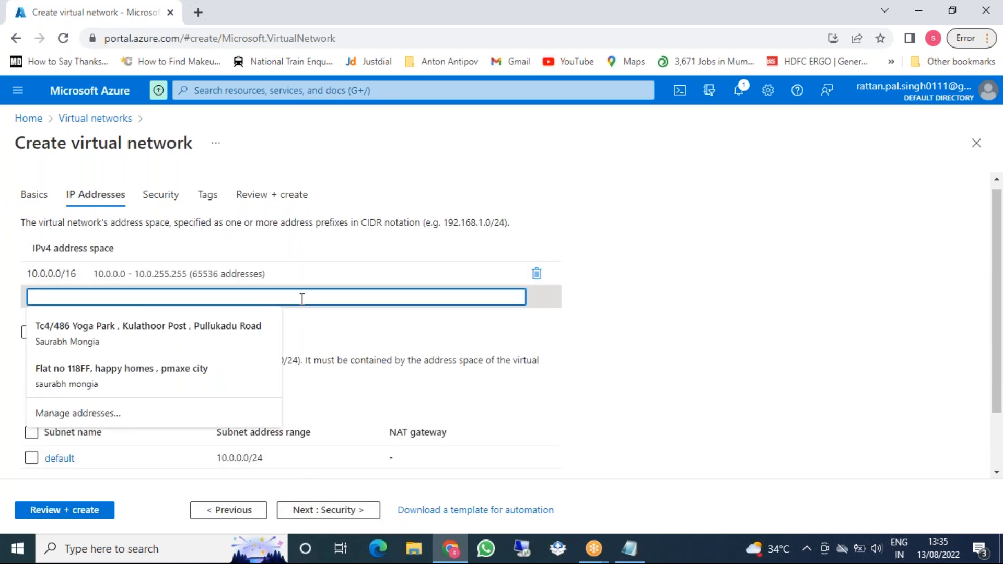
type("192.168.1")
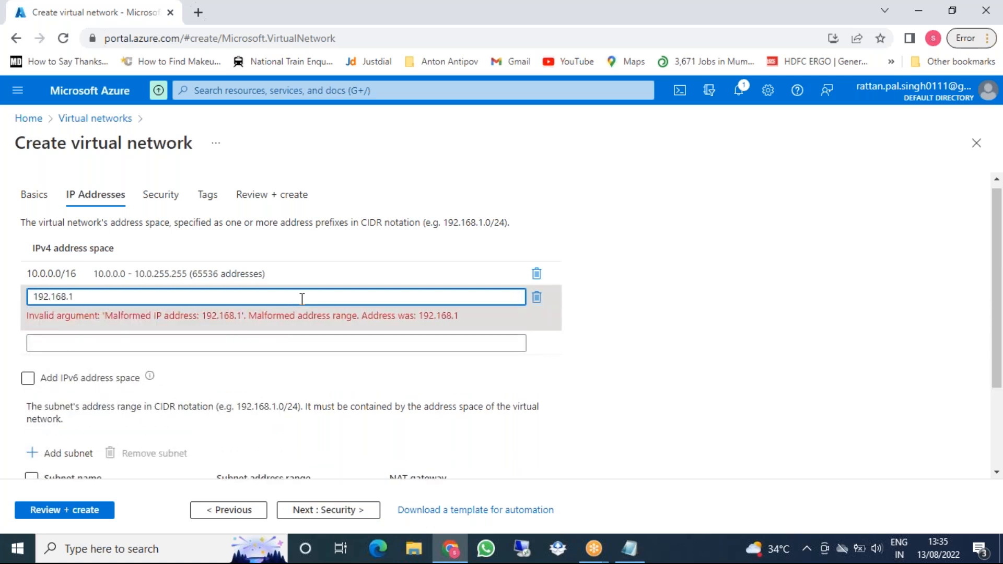
type(".0/")
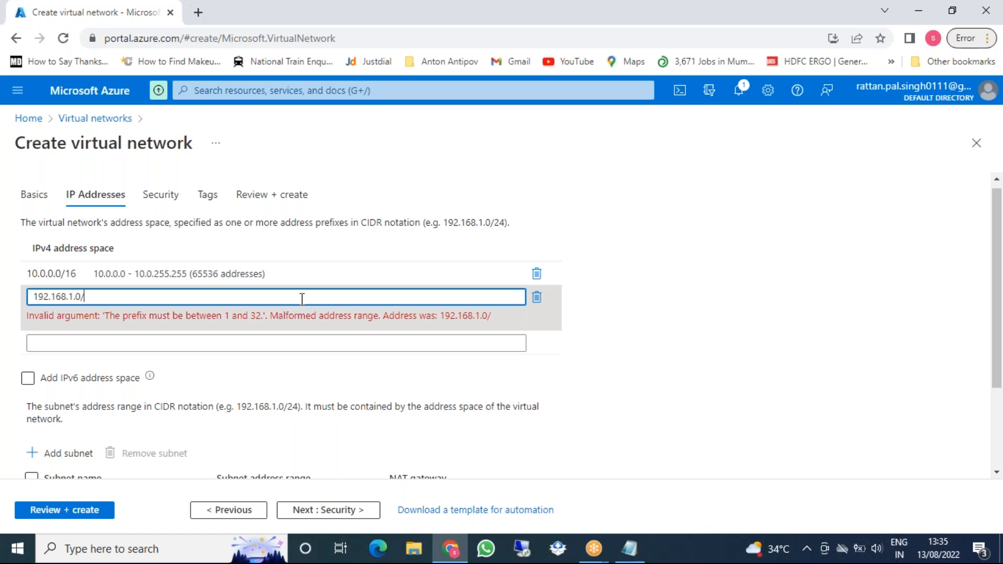
type("25")
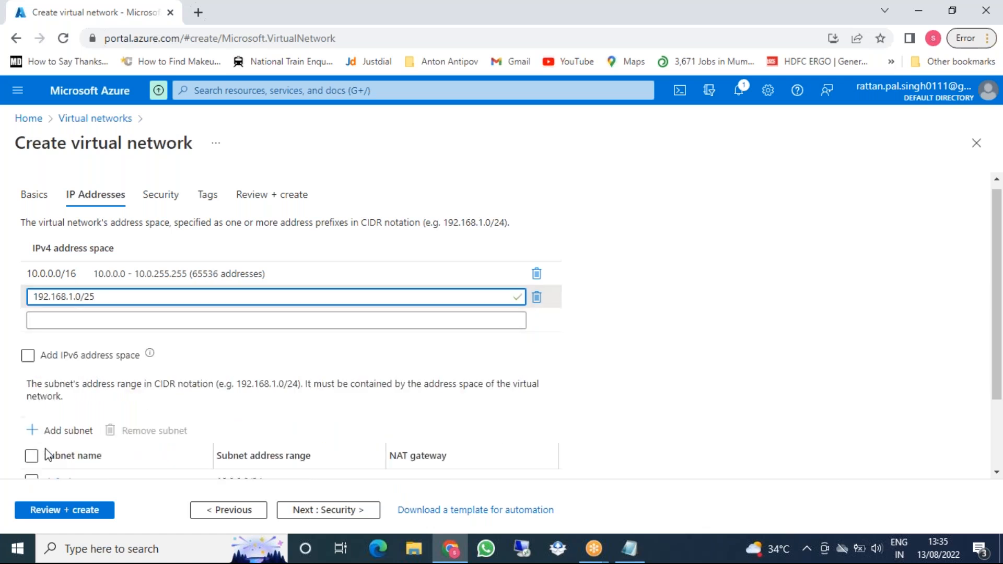
scroll(63, 454, "down", 2)
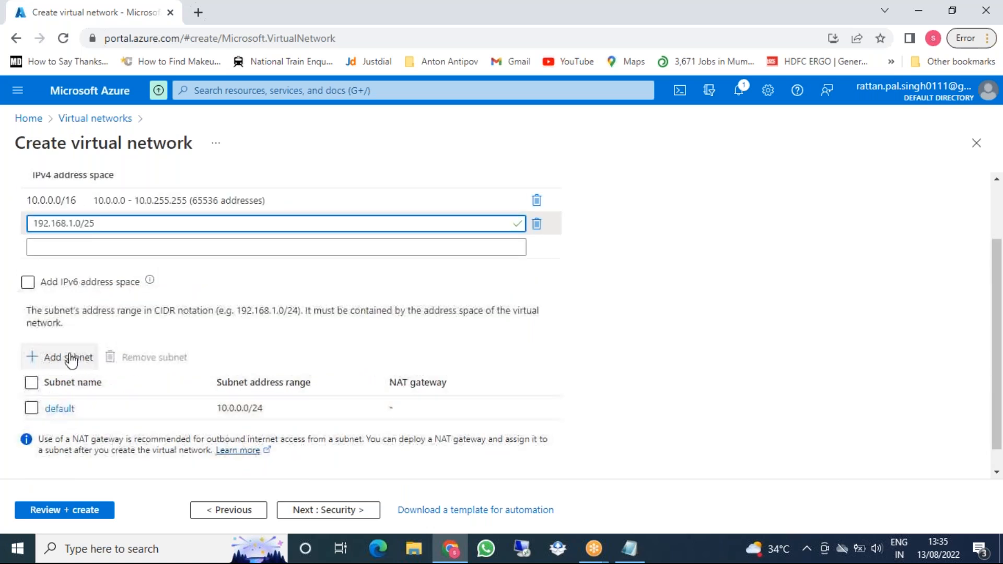
Add a subnet named Domain-Subnet with address range 192.168.1.0/26
left_click(80, 360)
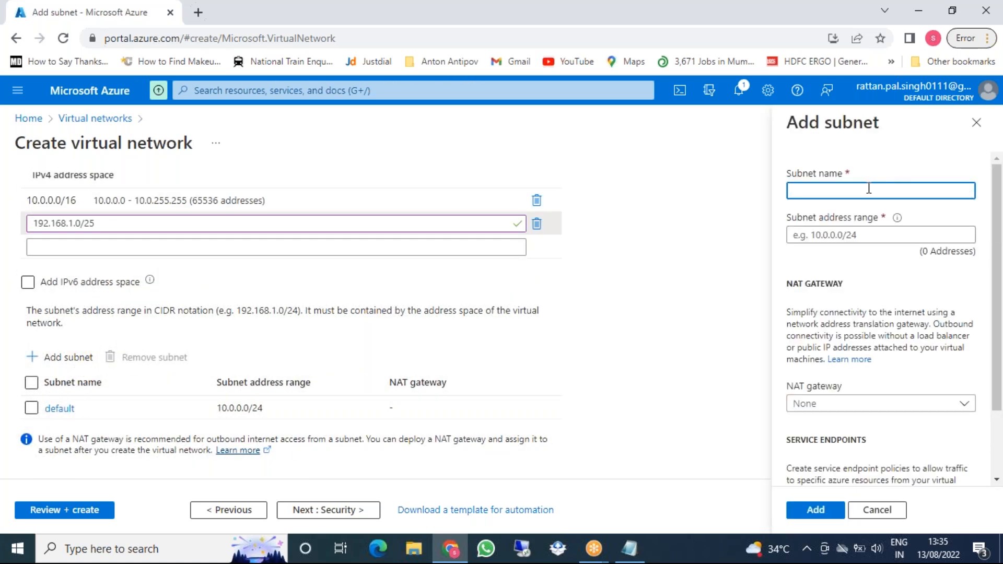
type("Domain-Subnet")
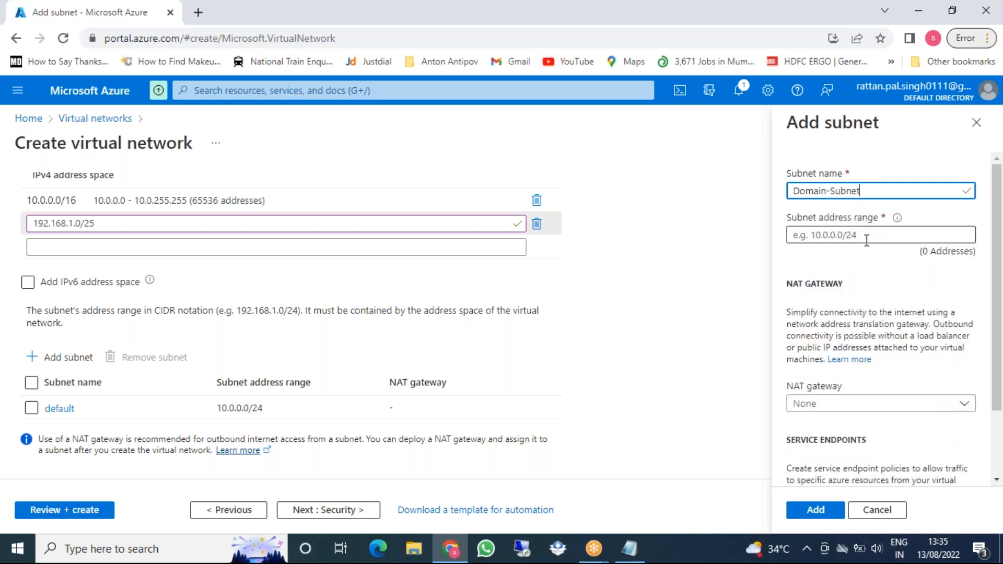
left_click(865, 238)
type("68.1.0")
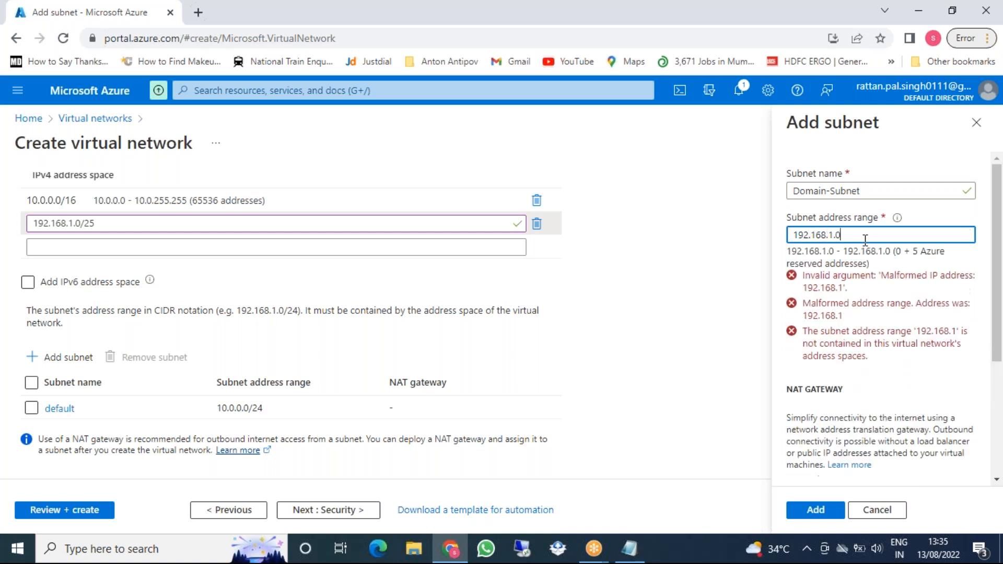
type("/2")
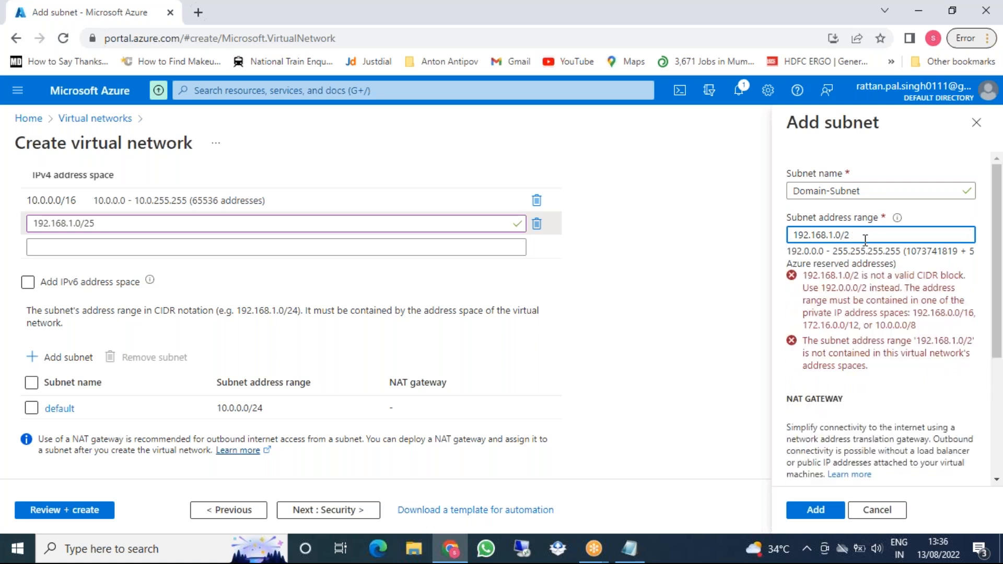
type("6")
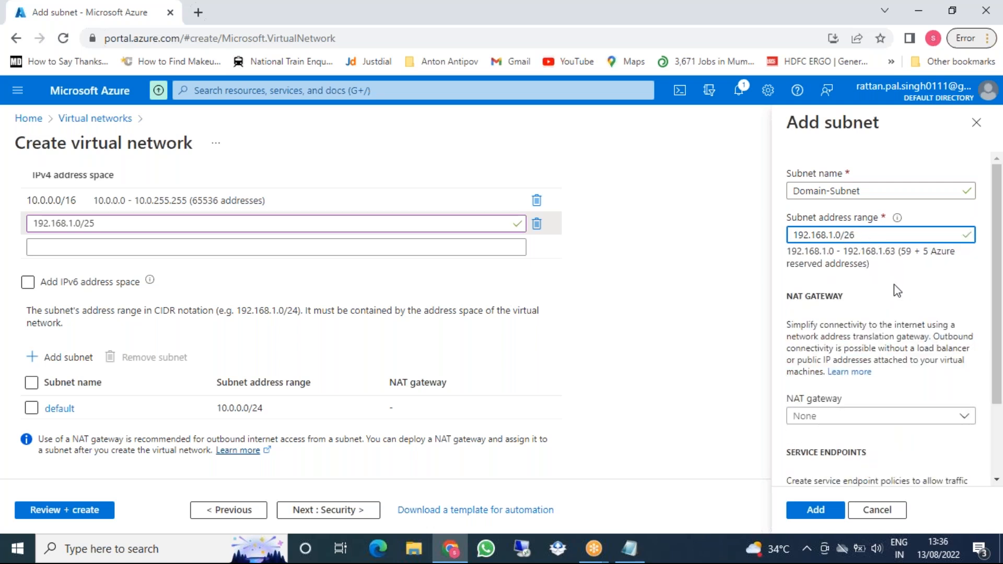
left_click(815, 510)
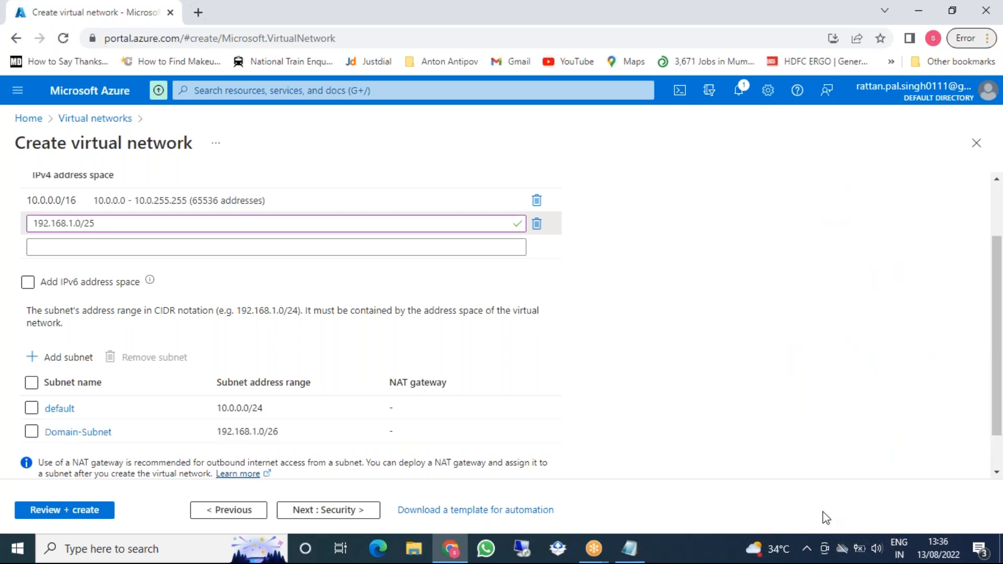
Remove the default subnet from the virtual network
scroll(148, 422, "down", 1)
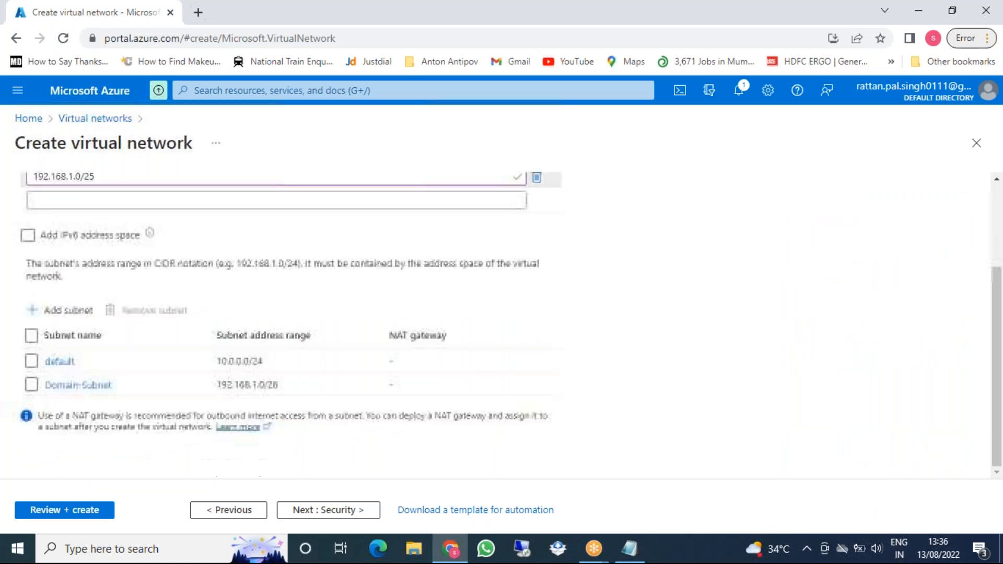
left_click(31, 361)
left_click(157, 310)
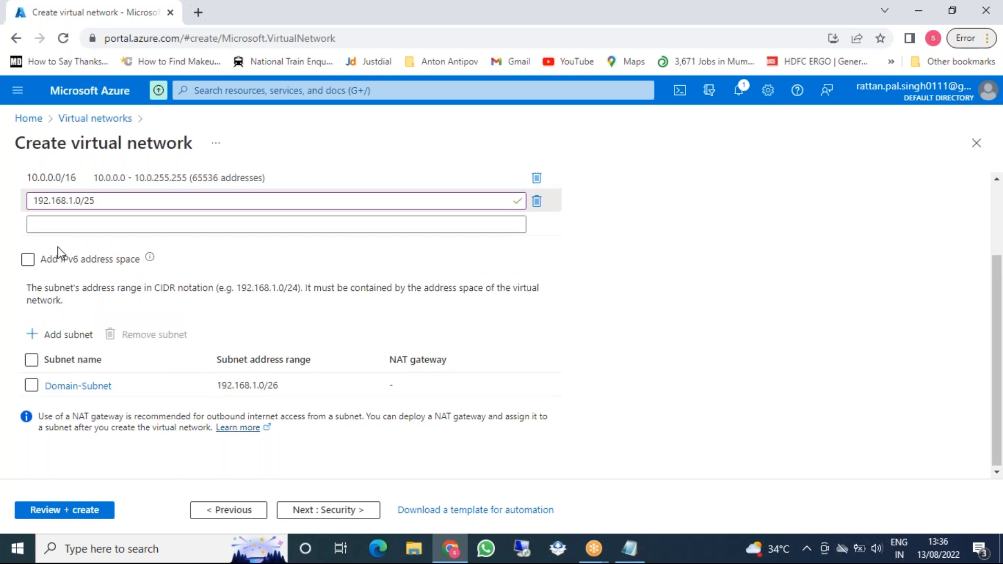
Delete the 10.0.0.0/16 address space and go to Review + create
scroll(57, 247, "up", 2)
scroll(139, 253, "up", 1)
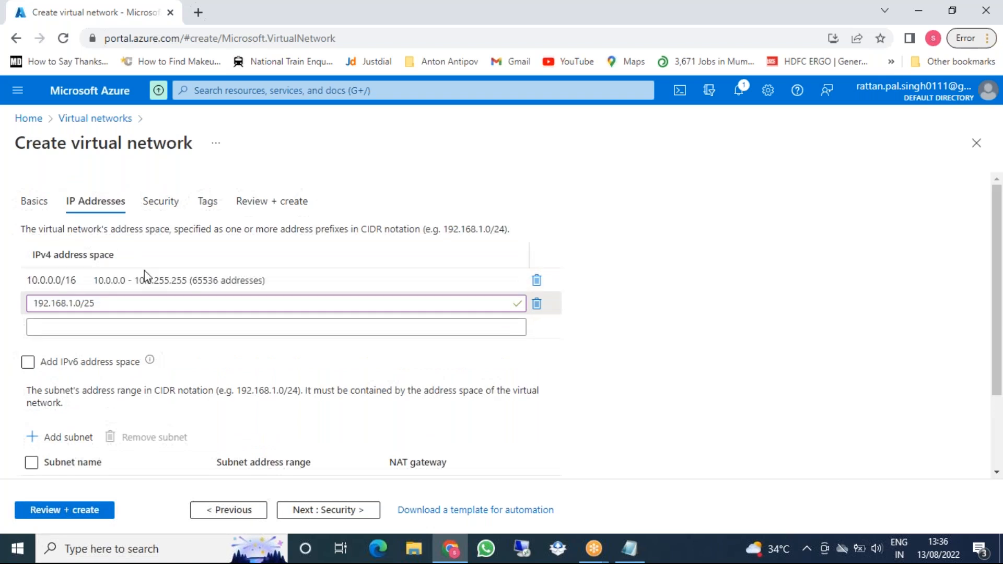
left_click(537, 282)
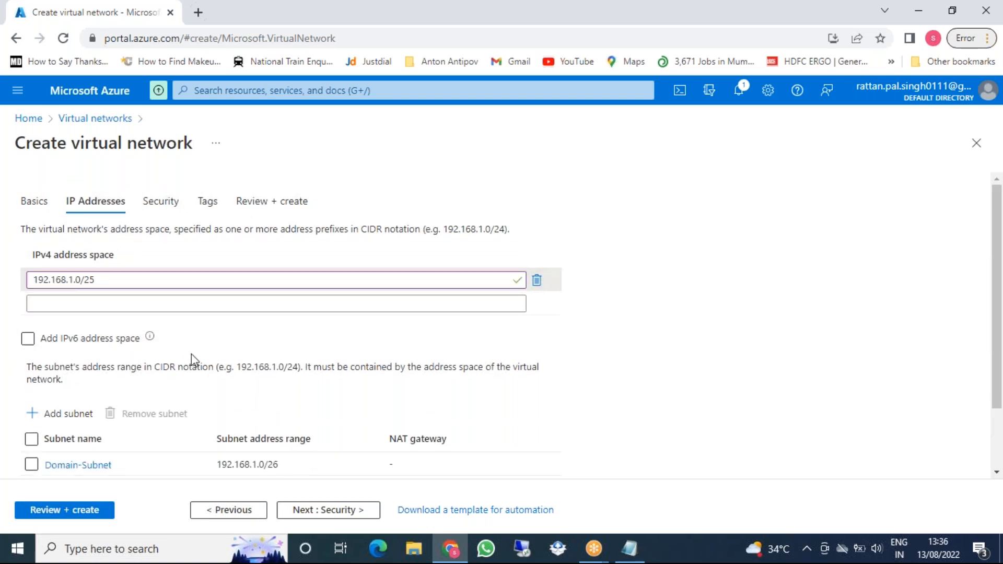
scroll(290, 361, "down", 2)
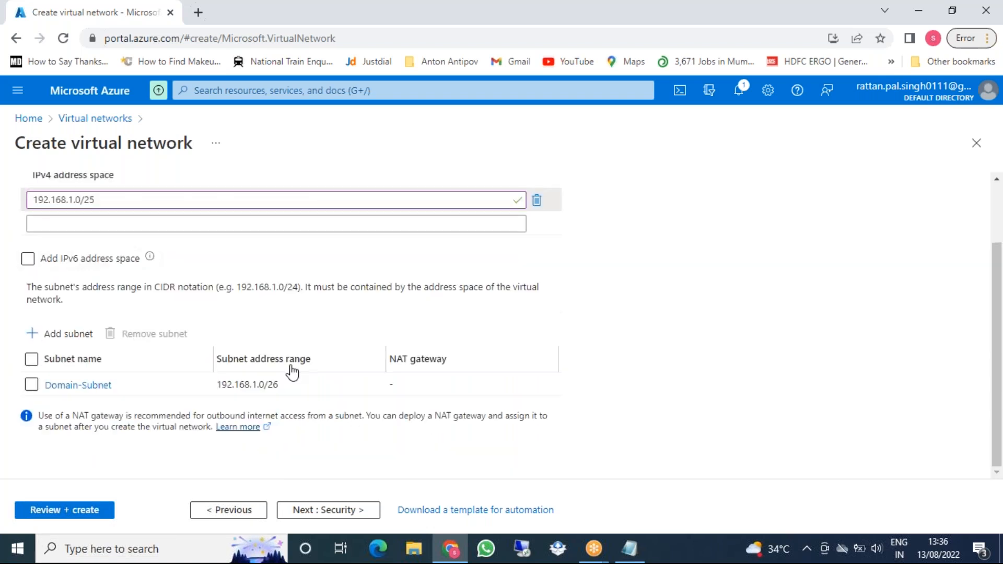
left_click(110, 510)
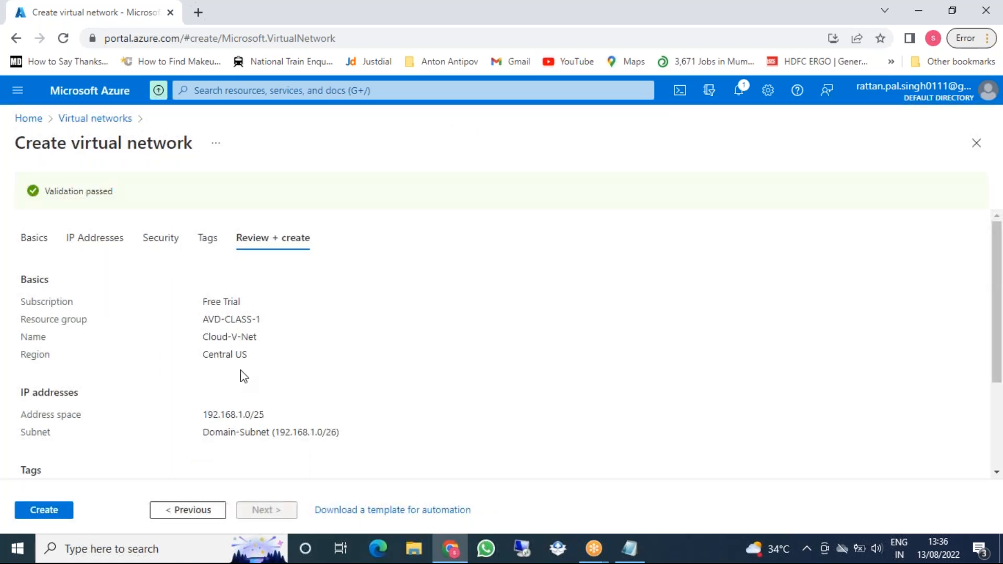
Create the validated Cloud-V-Net virtual network in resource group AVD-CLASS-1
scroll(256, 324, "down", 3)
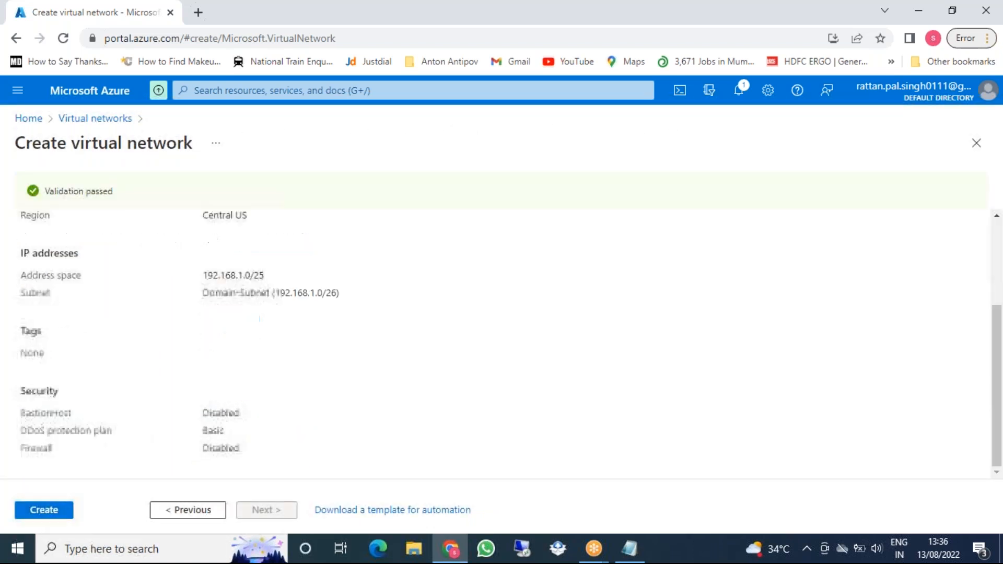
scroll(96, 441, "up", 5)
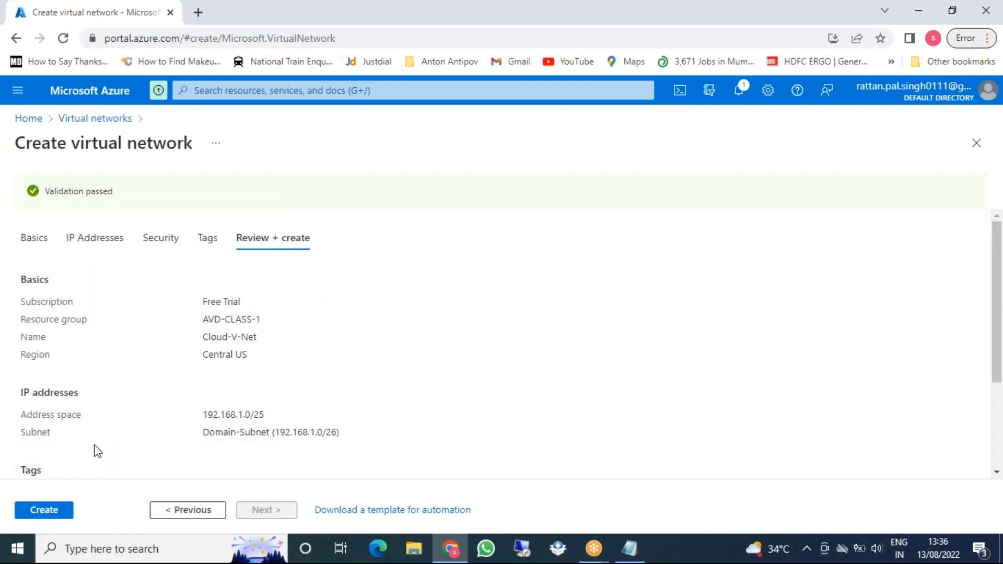
left_click(47, 510)
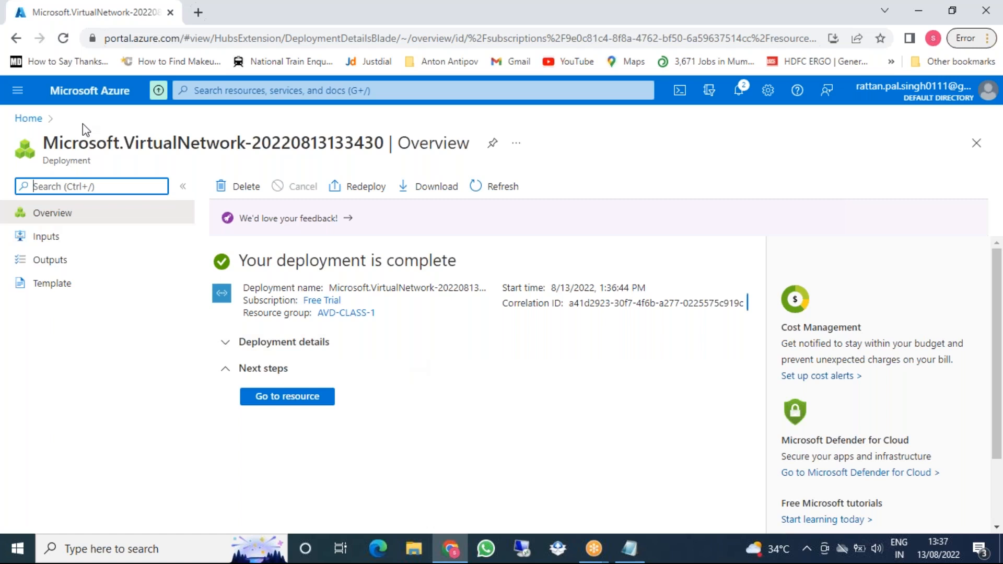
Search 'virtual' and start creating a new Azure virtual machine
left_click(213, 89)
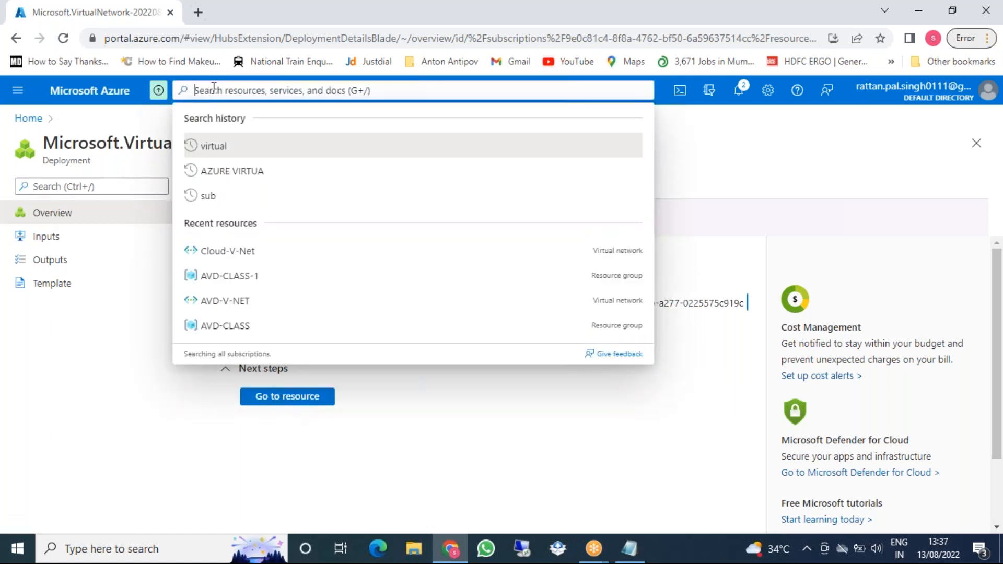
type("virtual")
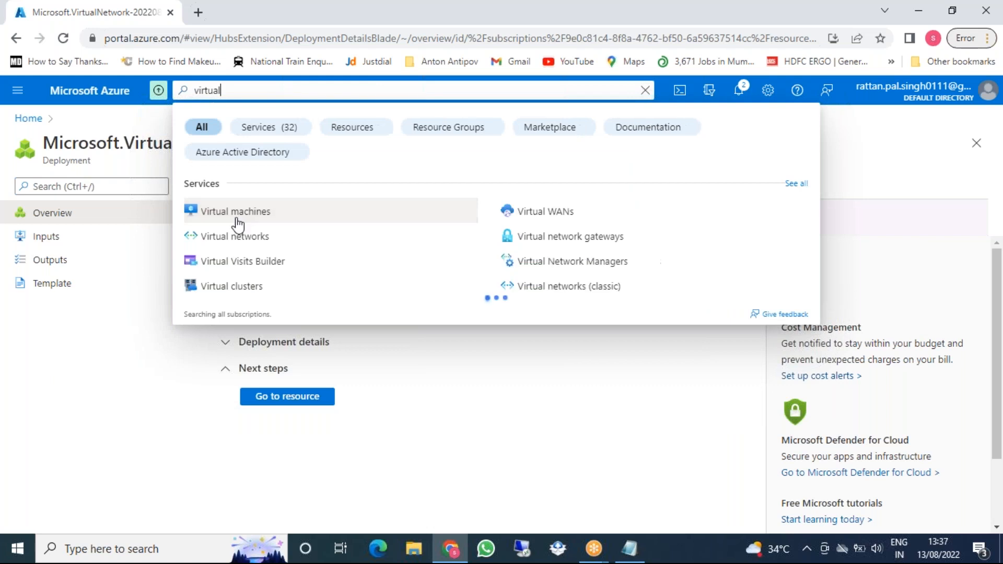
left_click(238, 218)
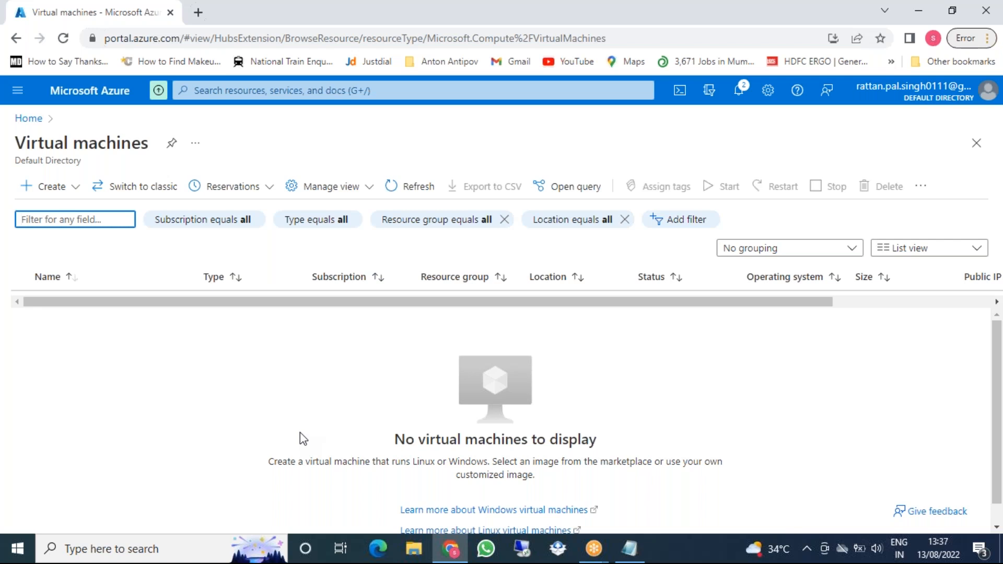
left_click(54, 196)
left_click(86, 225)
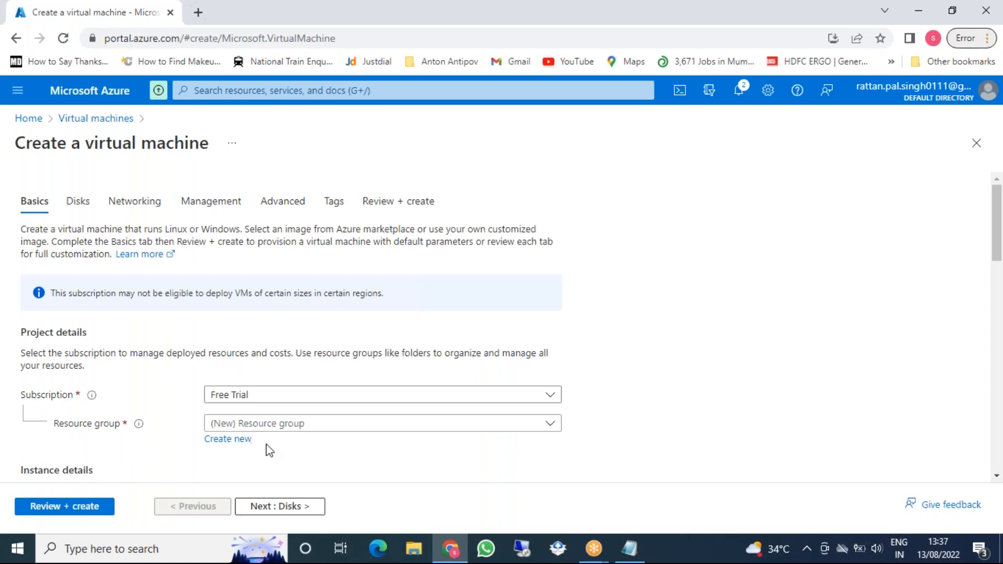
Set the VM's resource group to AVD-CLASS-1 and name it Domain
left_click(278, 424)
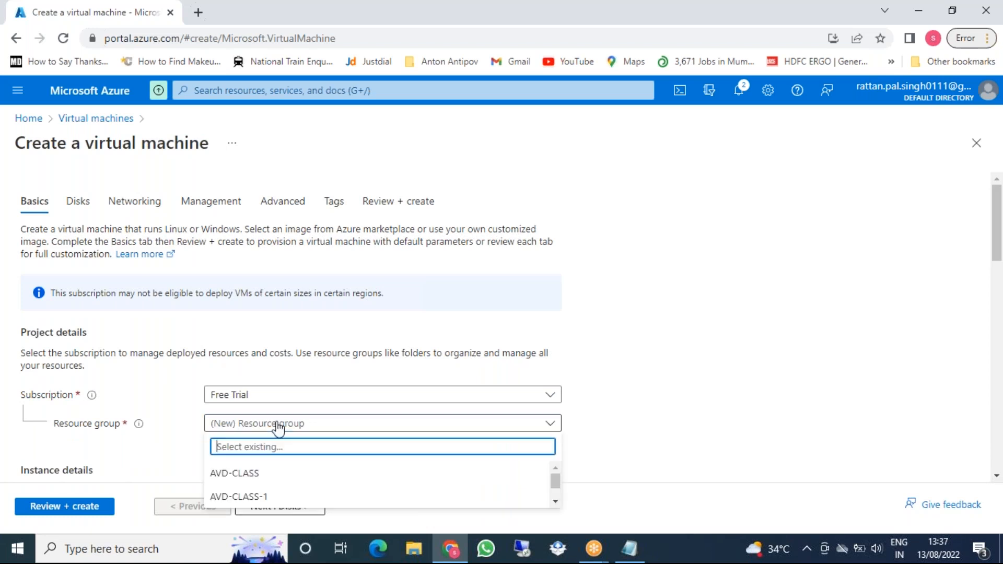
left_click(256, 495)
scroll(509, 371, "down", 2)
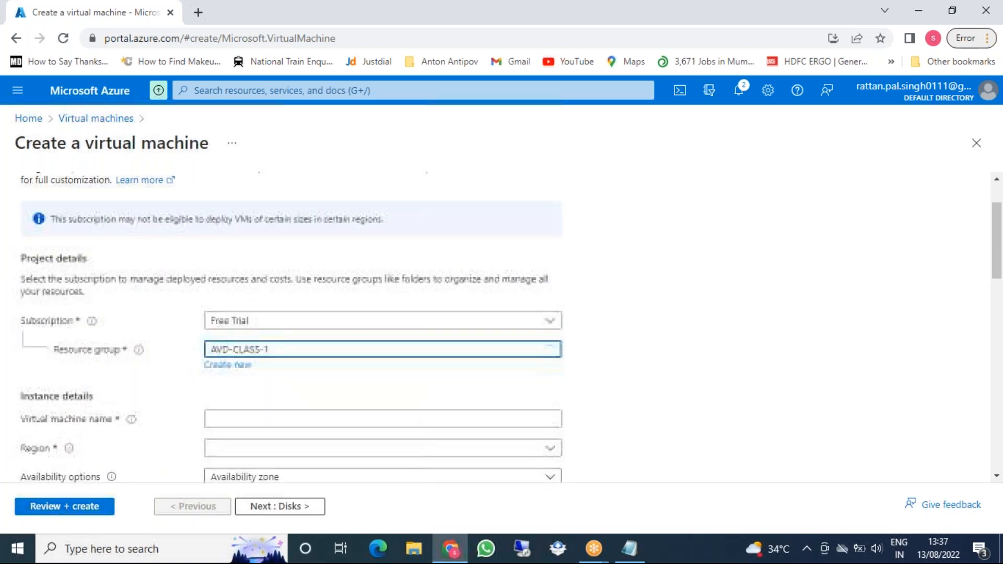
left_click(323, 344)
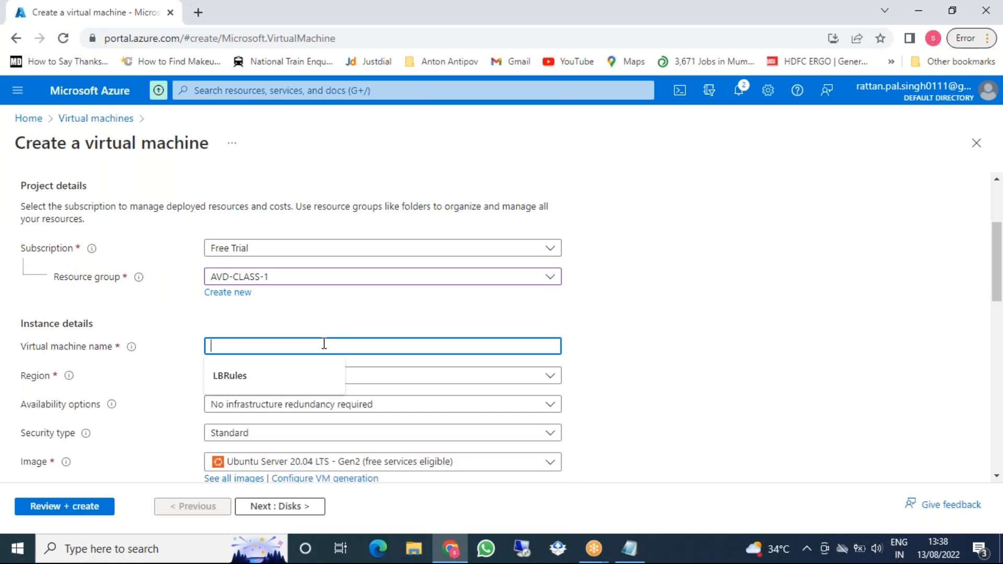
type("Domain")
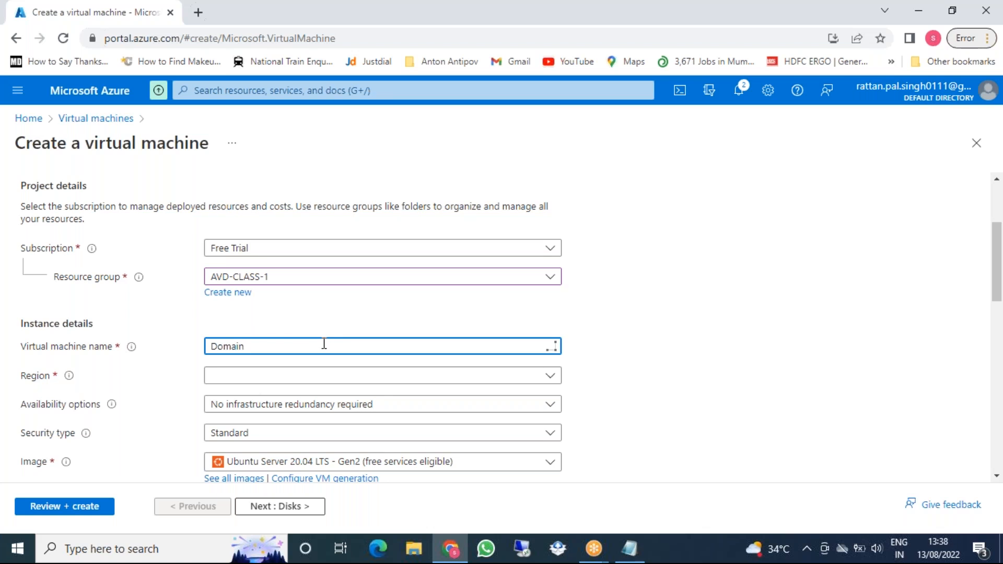
Browse the region list without choosing one, then leave the form via Home
left_click(325, 376)
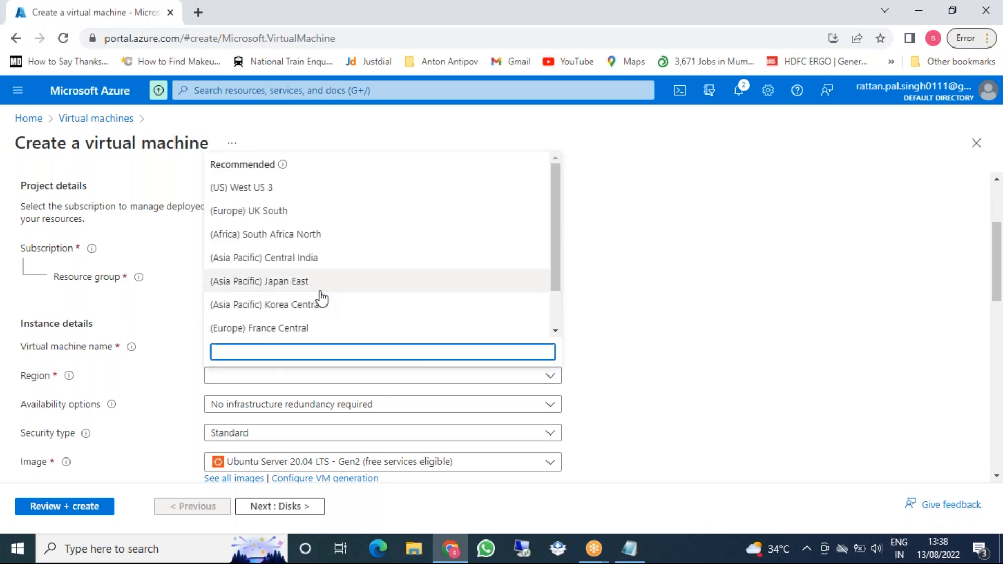
scroll(320, 277, "down", 1)
scroll(324, 282, "up", 1)
scroll(325, 281, "down", 1)
scroll(325, 281, "up", 1)
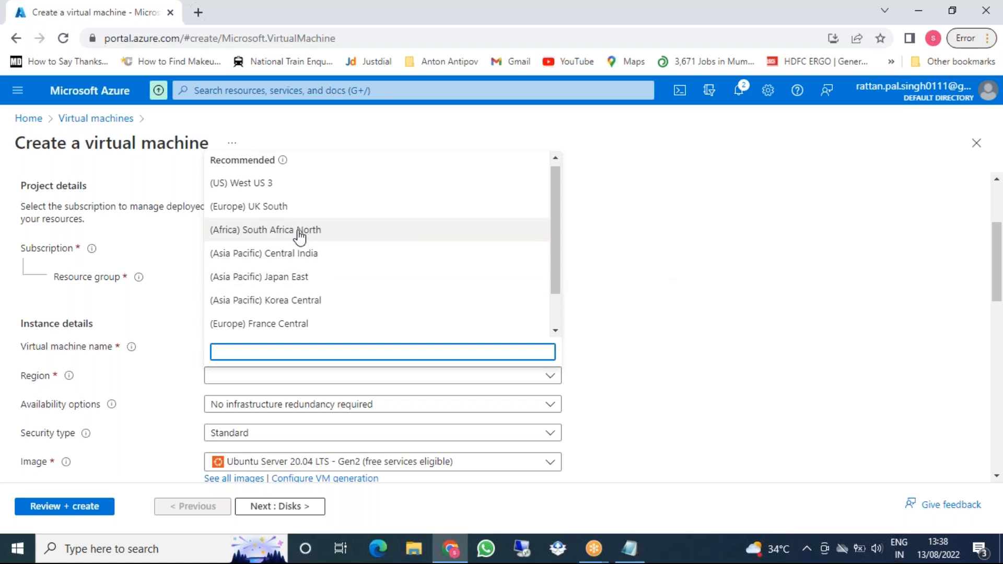
scroll(301, 236, "down", 1)
scroll(301, 236, "up", 1)
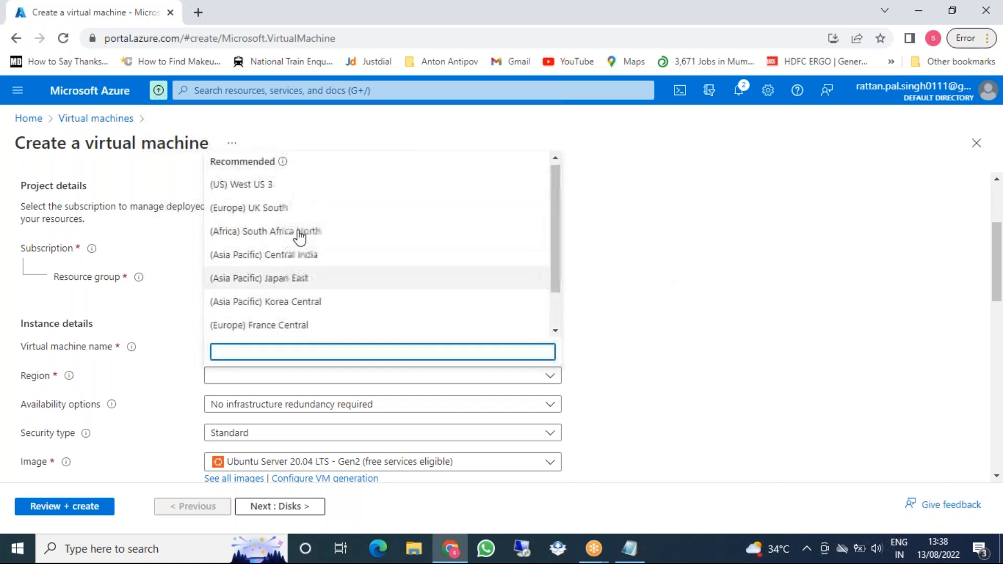
left_click(668, 230)
left_click(30, 123)
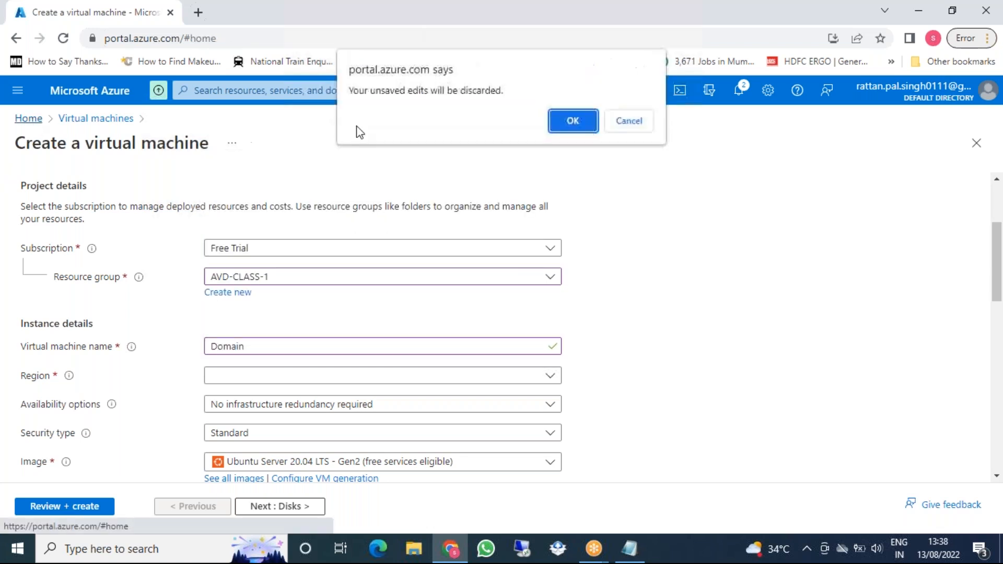
Discard the unfinished virtual machine and go to Subscriptions under More services
left_click(574, 122)
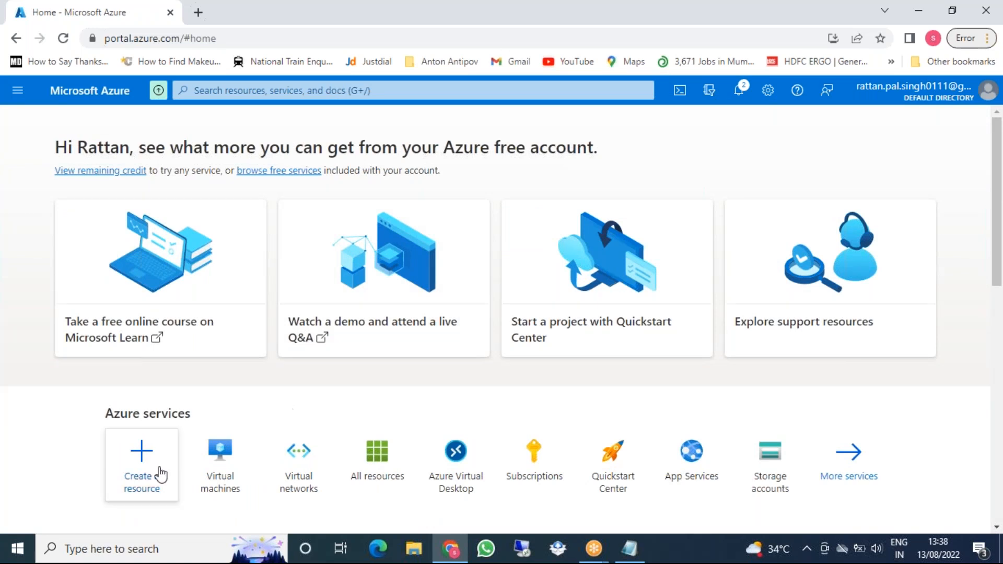
left_click(17, 90)
left_click(863, 466)
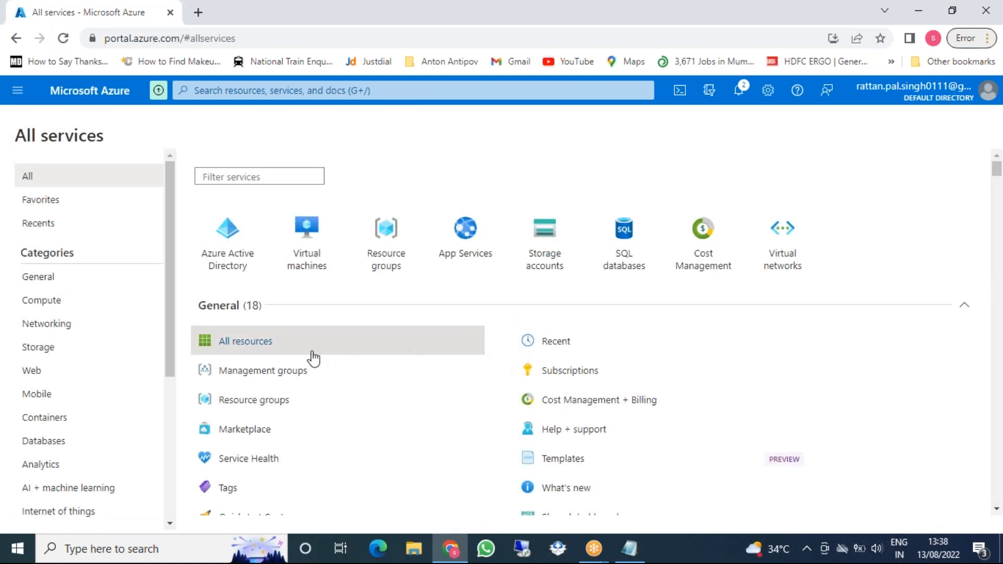
mouse_move(314, 359)
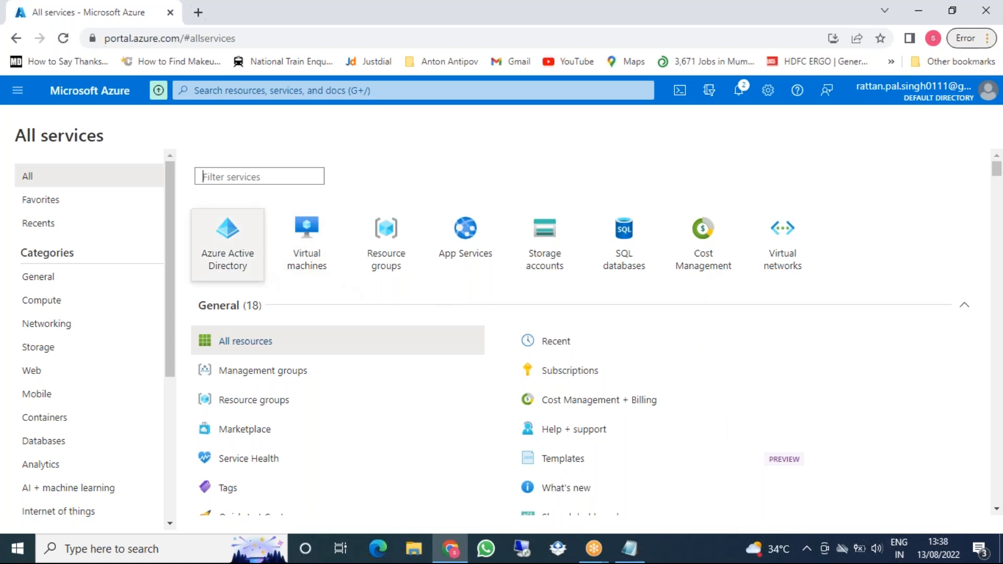
left_click(565, 374)
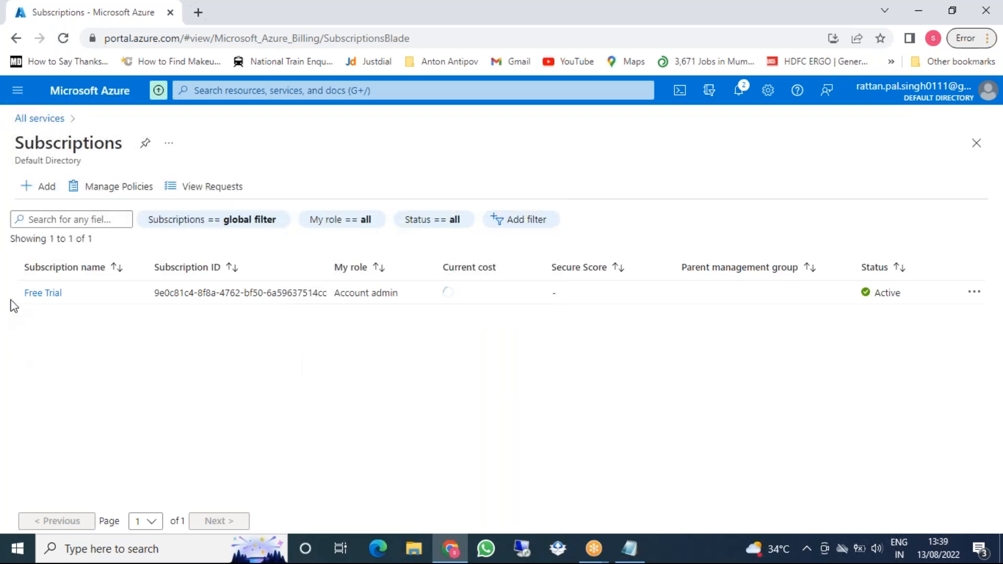
Review the Free Trial subscription overview: 14.50 K credit, 2 network watchers, 1 virtual network
left_click(39, 293)
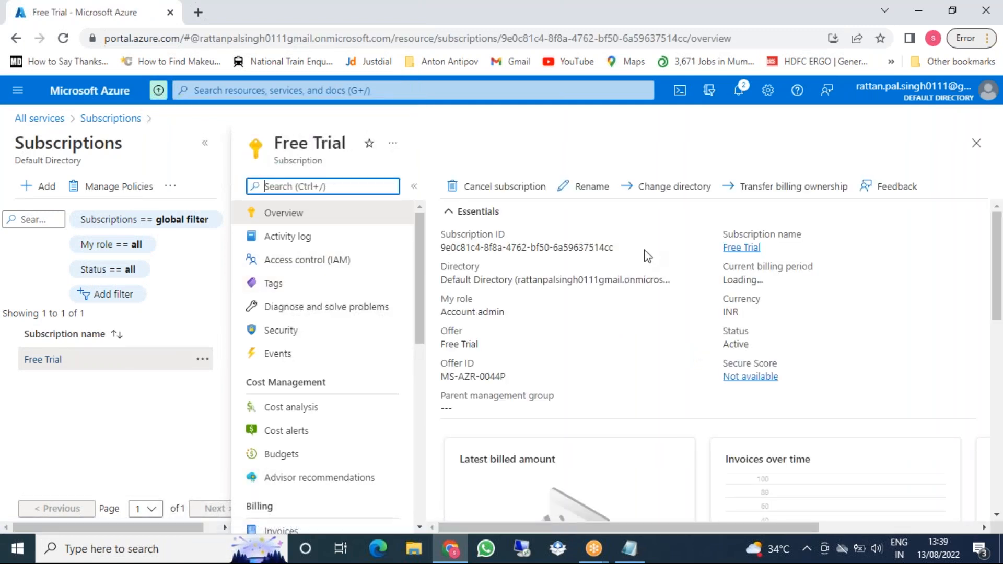
scroll(366, 303, "down", 3)
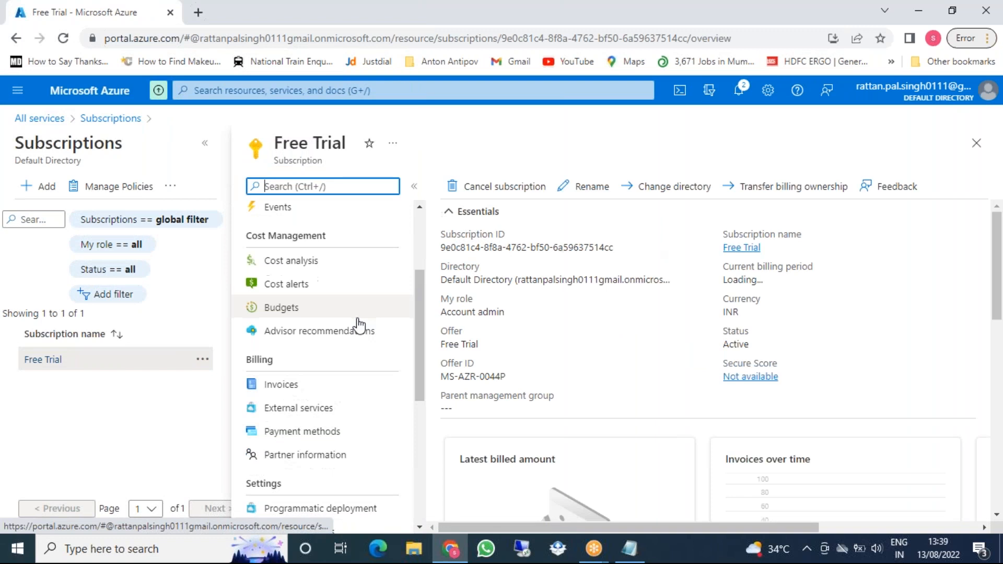
scroll(453, 314, "down", 3)
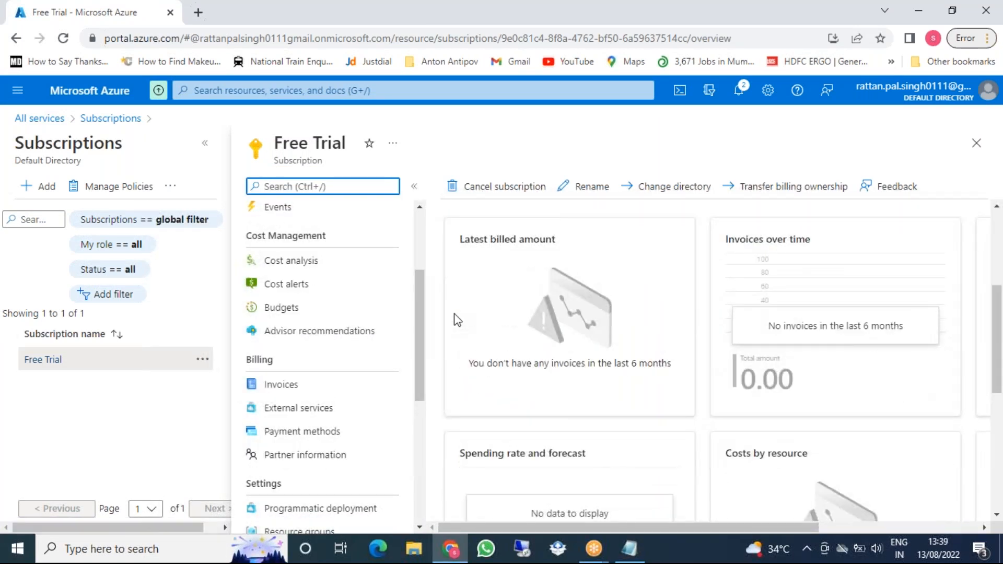
scroll(454, 314, "down", 2)
scroll(379, 335, "down", 5)
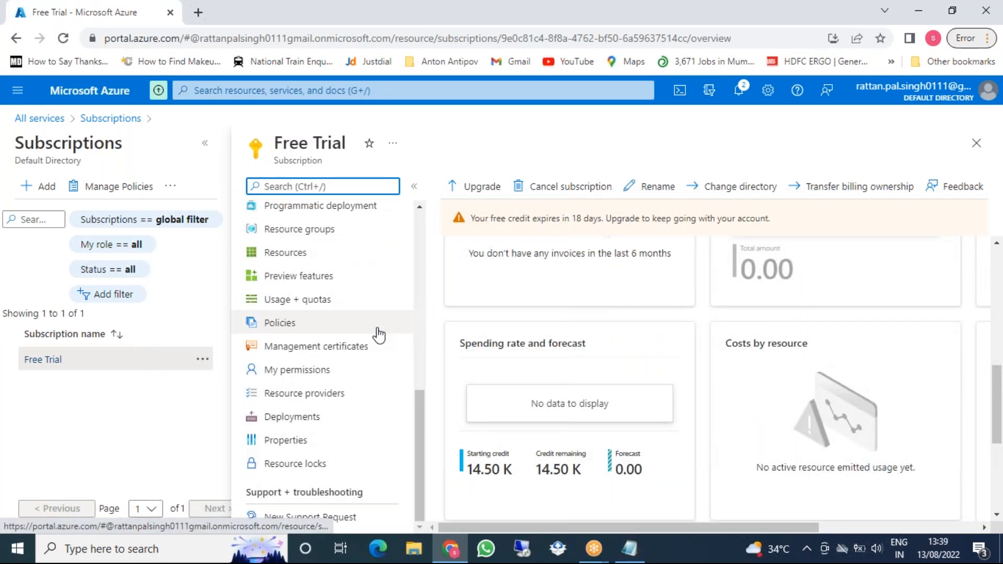
scroll(716, 366, "down", 4)
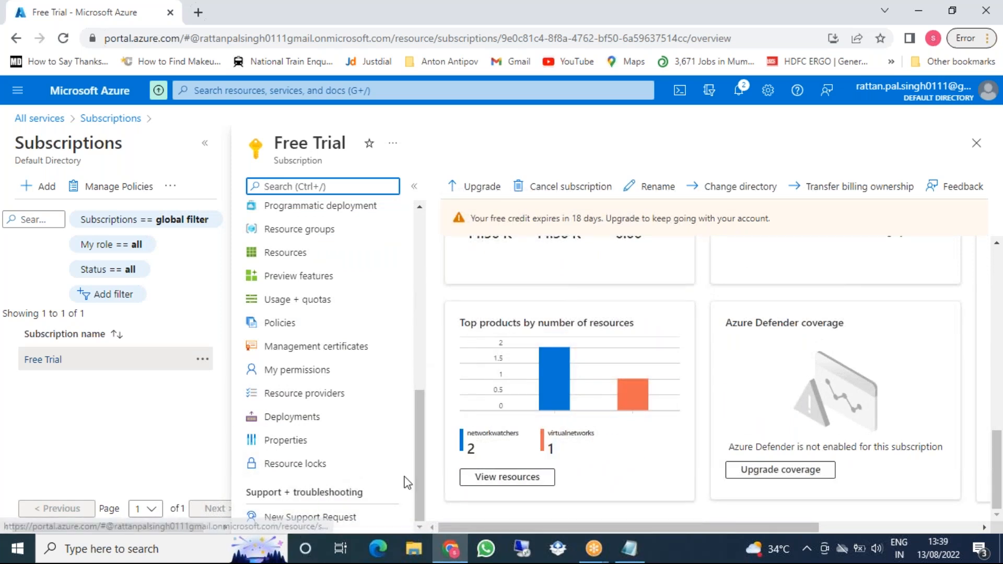
Show Free Trial's Usage + quotas and clear all regions from the Region filter
left_click(330, 312)
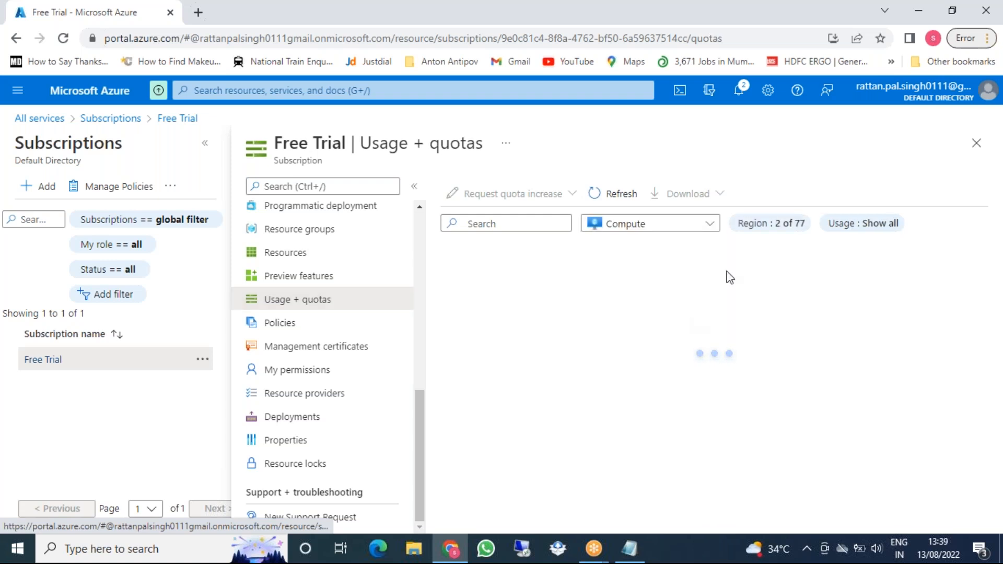
left_click(777, 224)
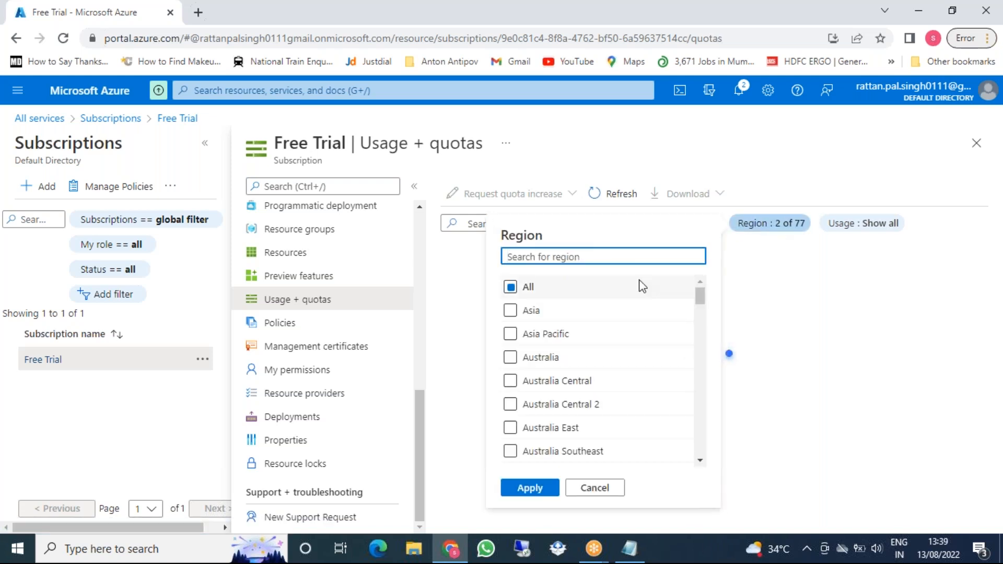
left_click(511, 287)
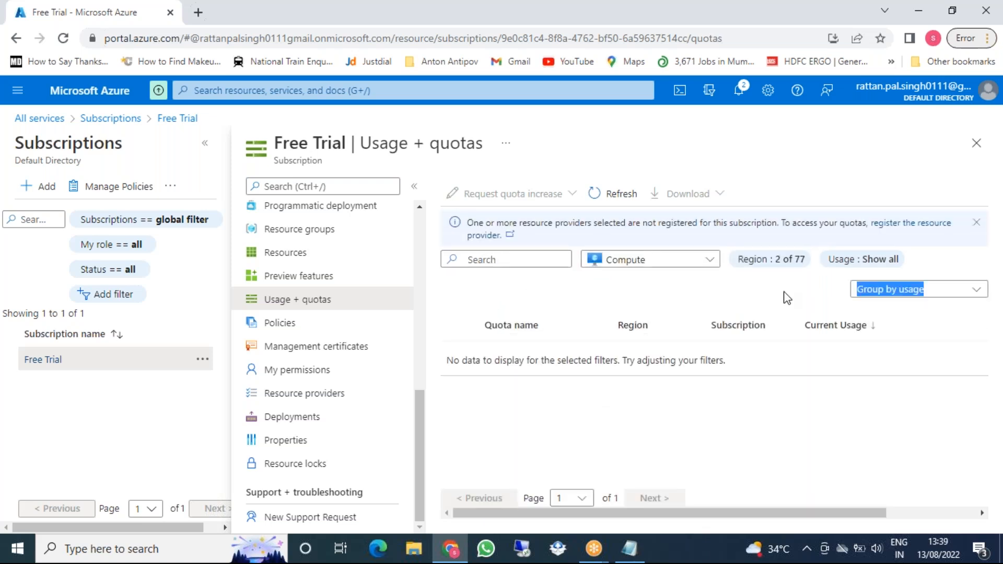
Filter Compute quotas to West Central US, then go to Preview features
left_click(775, 264)
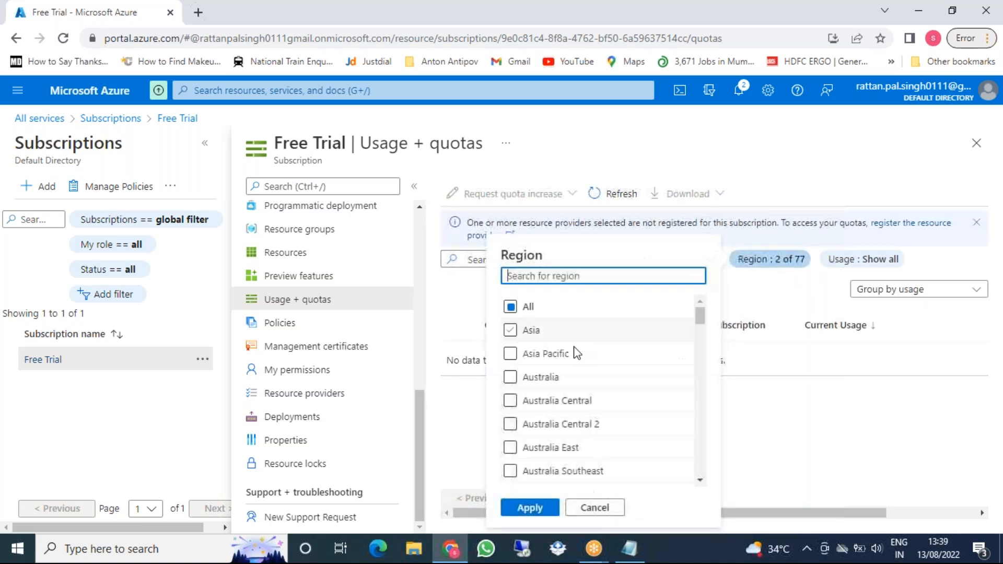
scroll(553, 444, "down", 3)
left_click(555, 440)
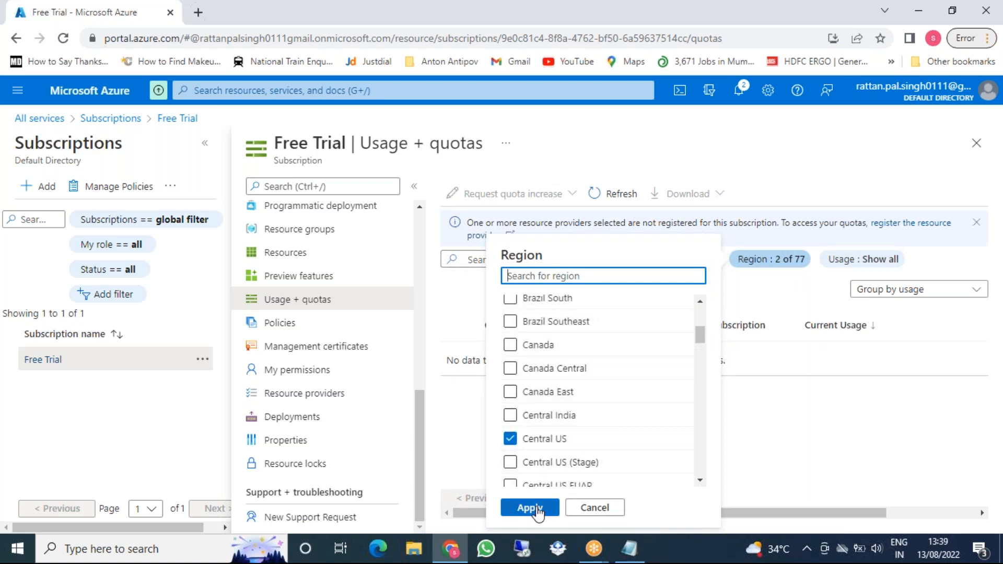
left_click(509, 439)
left_click(579, 461)
left_click(578, 461)
left_click(572, 439)
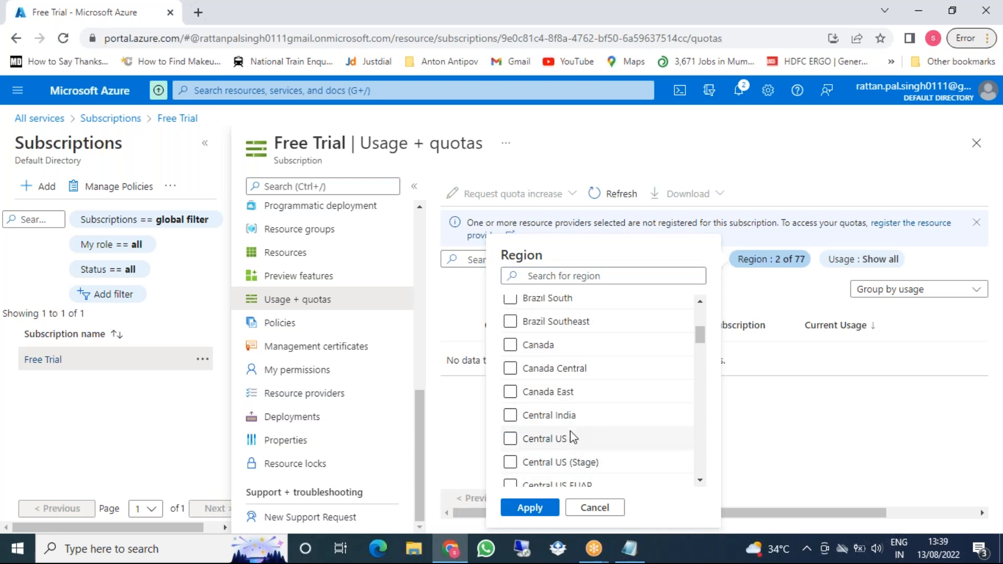
left_click(530, 508)
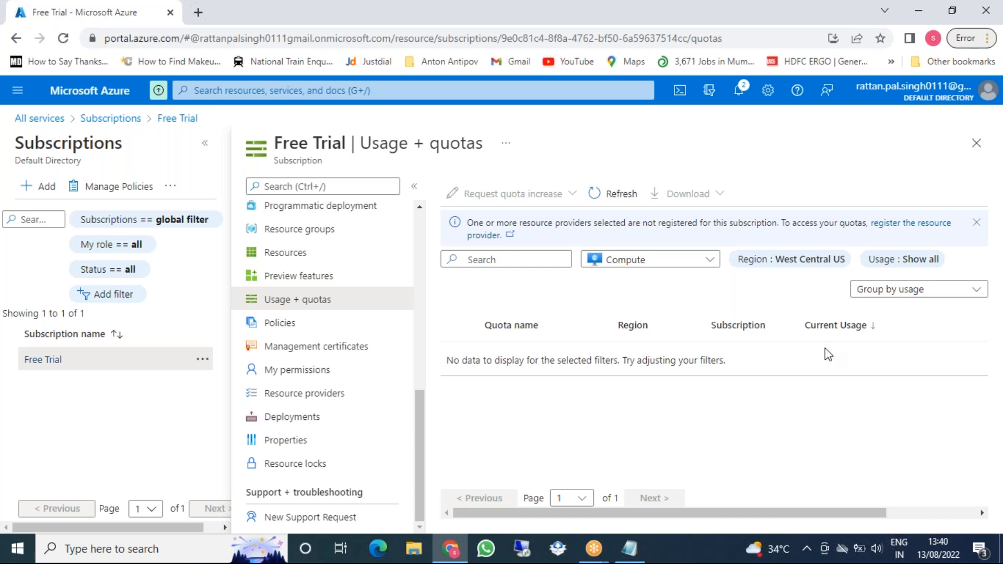
left_click(307, 281)
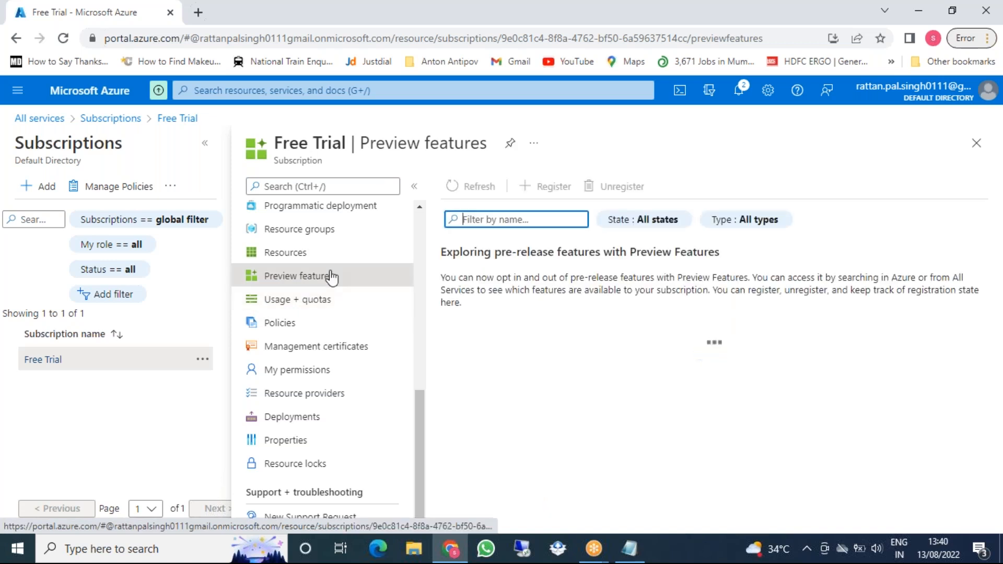
Duplicate the browser tab to show Usage + quotas, then return to Free Trial
right_click(112, 9)
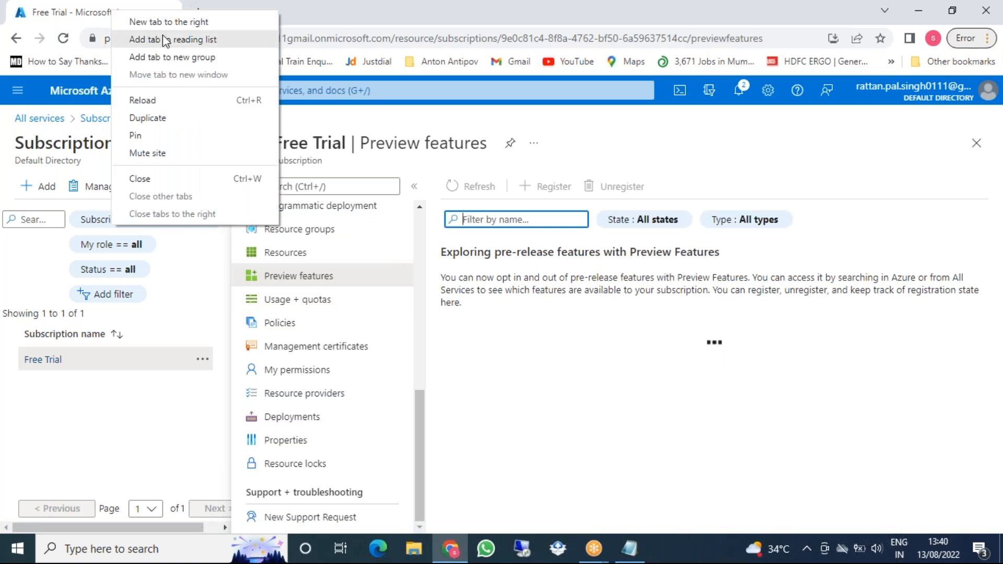
left_click(166, 122)
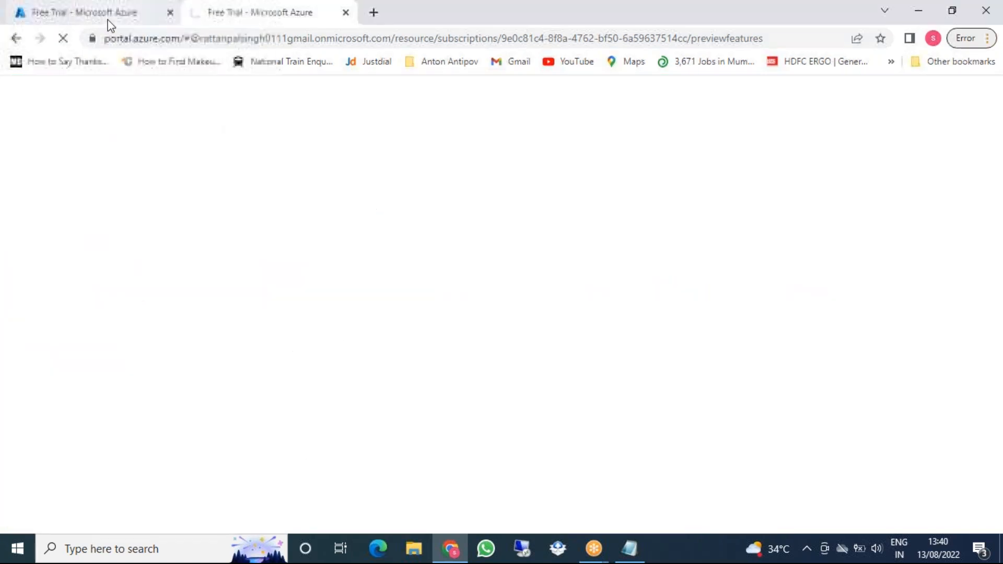
left_click(312, 302)
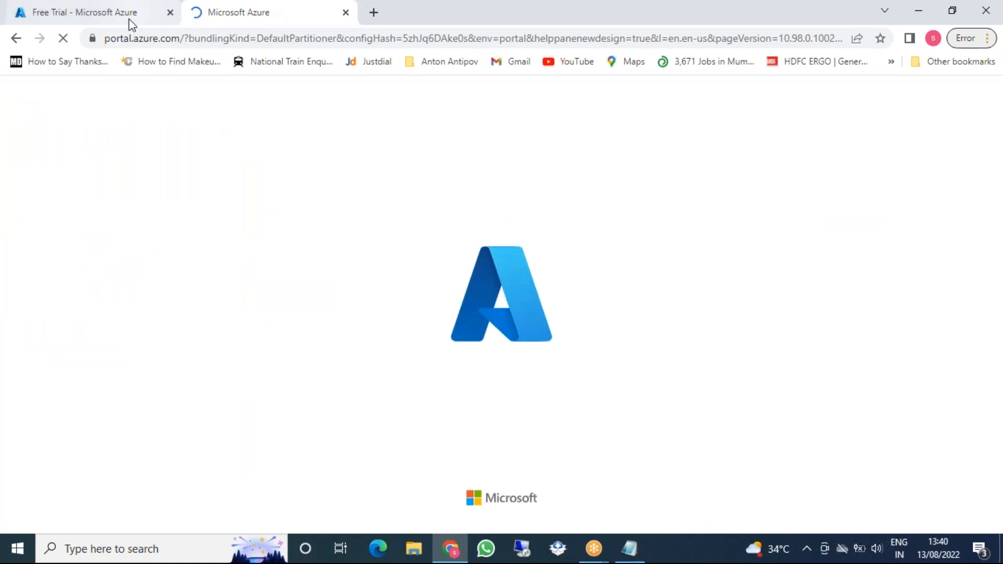
left_click(94, 12)
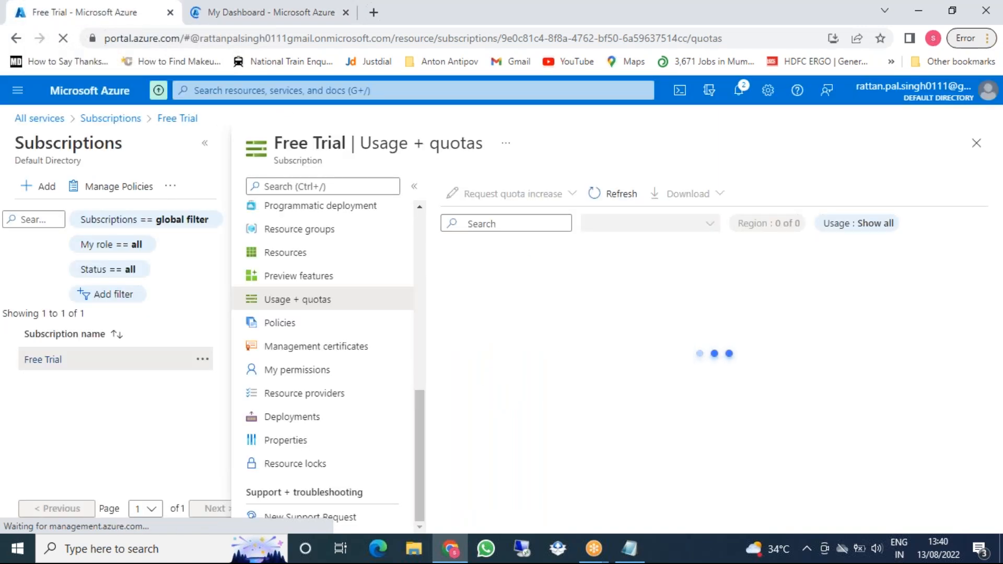
Search for virtual machines and start a new Azure virtual machine
left_click(282, 91)
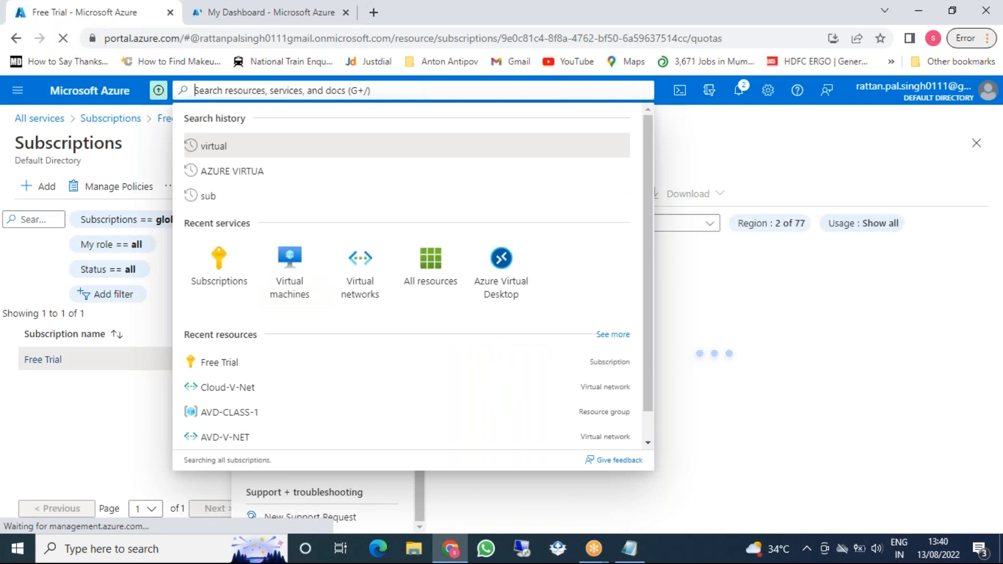
type("vm")
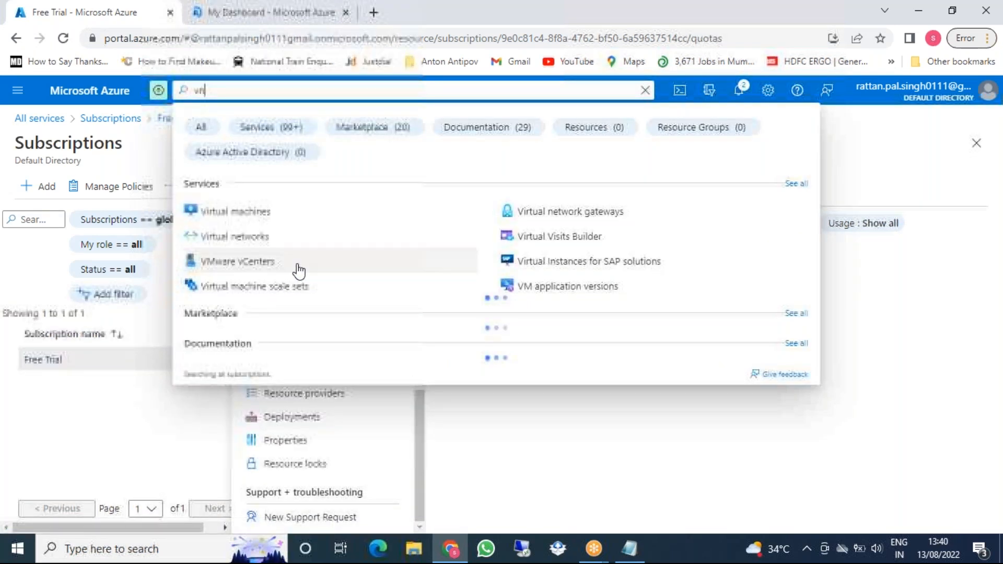
key("BackSpace")
type("irtua")
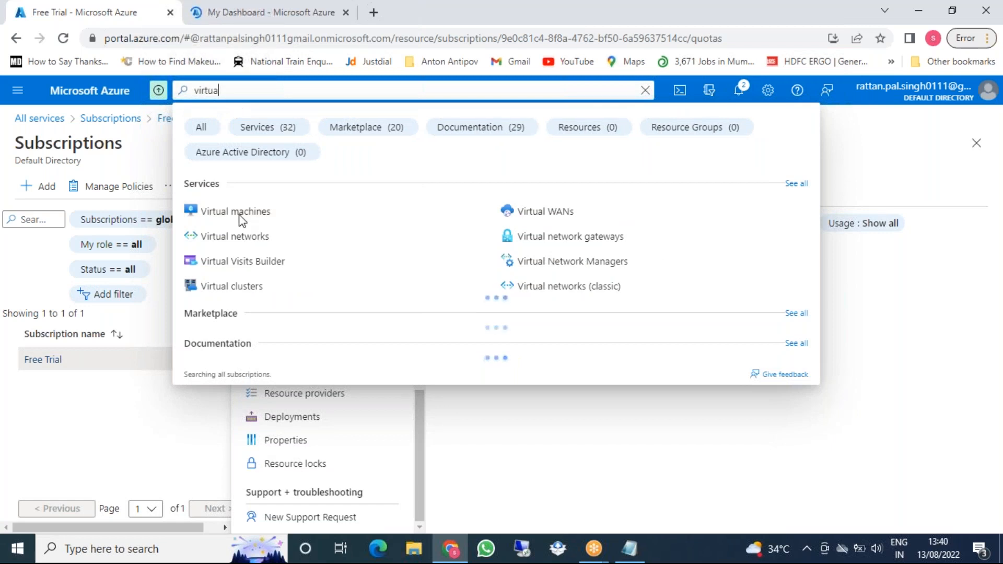
key("Escape")
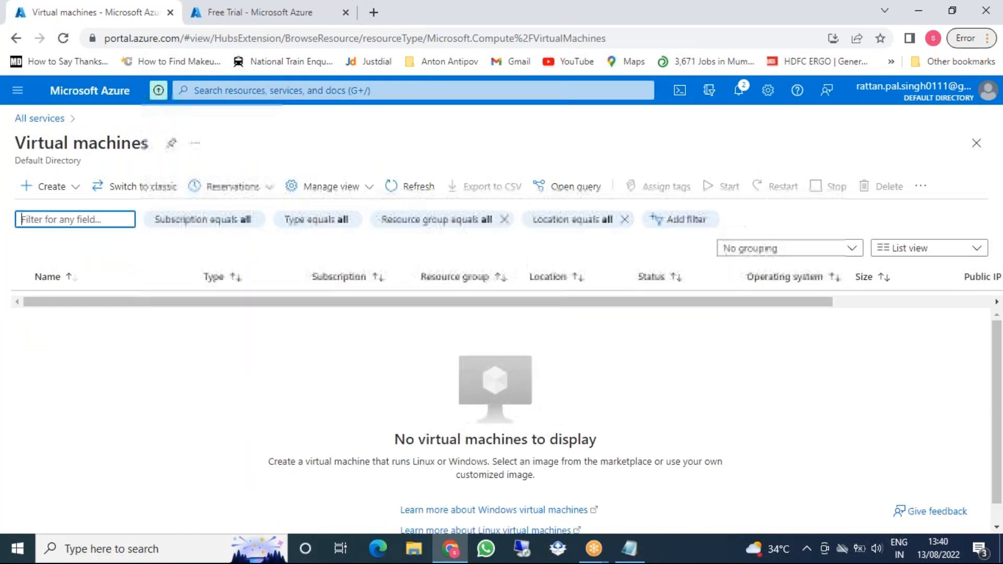
left_click(62, 189)
left_click(63, 219)
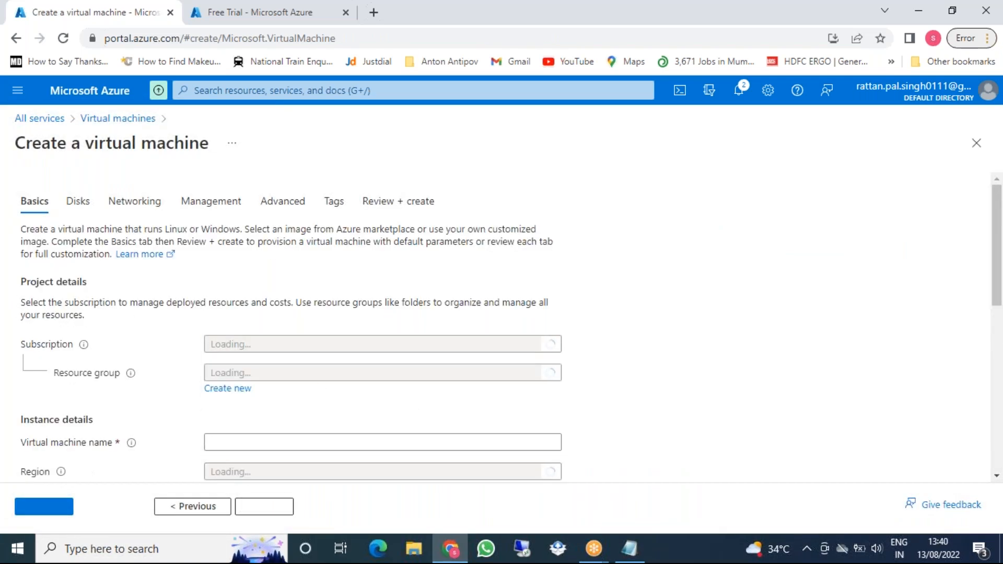
Browse the VM region list, defaulting to (Europe) Norway East, then return to Free Trial
scroll(327, 370, "down", 4)
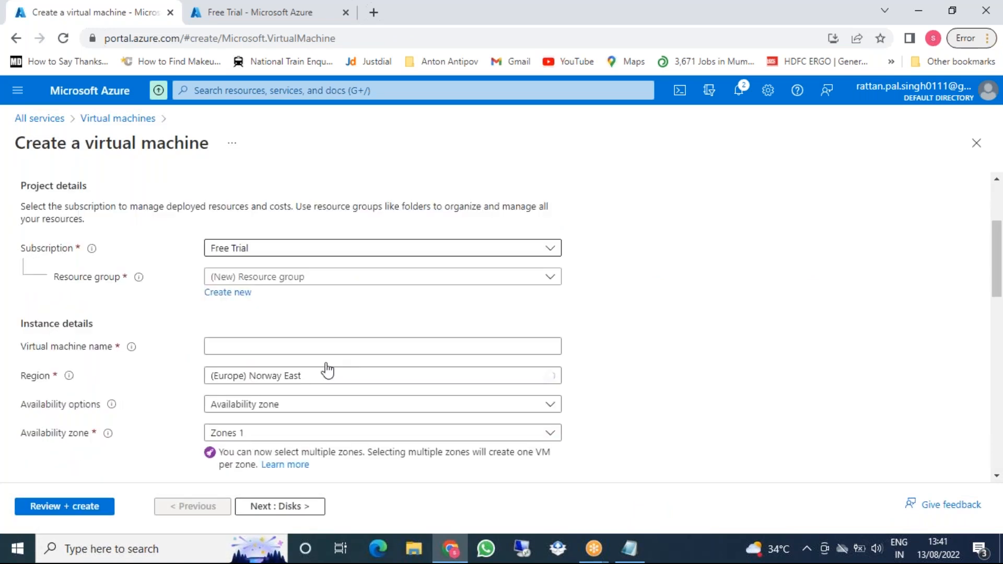
scroll(328, 370, "down", 1)
left_click(316, 307)
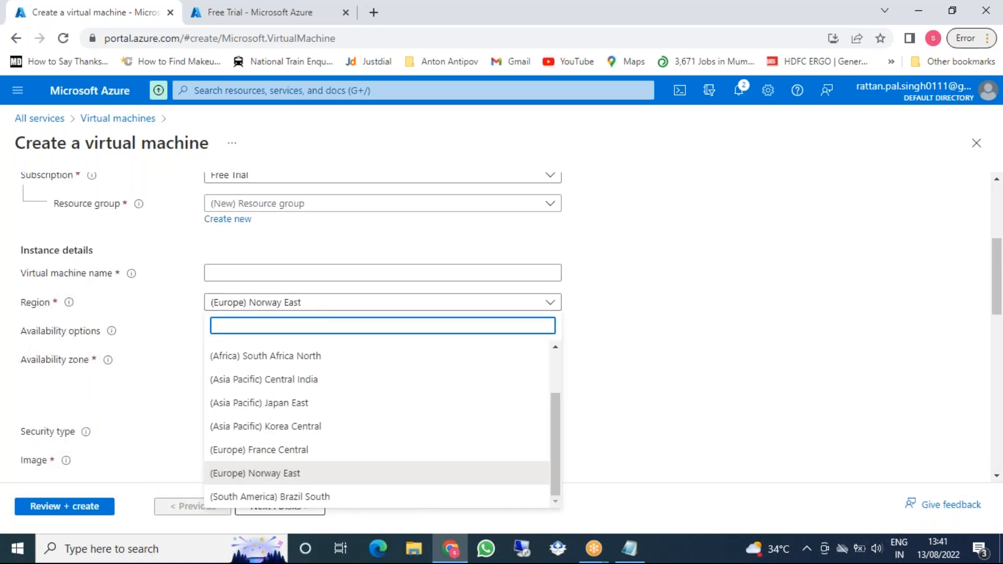
scroll(312, 412, "up", 2)
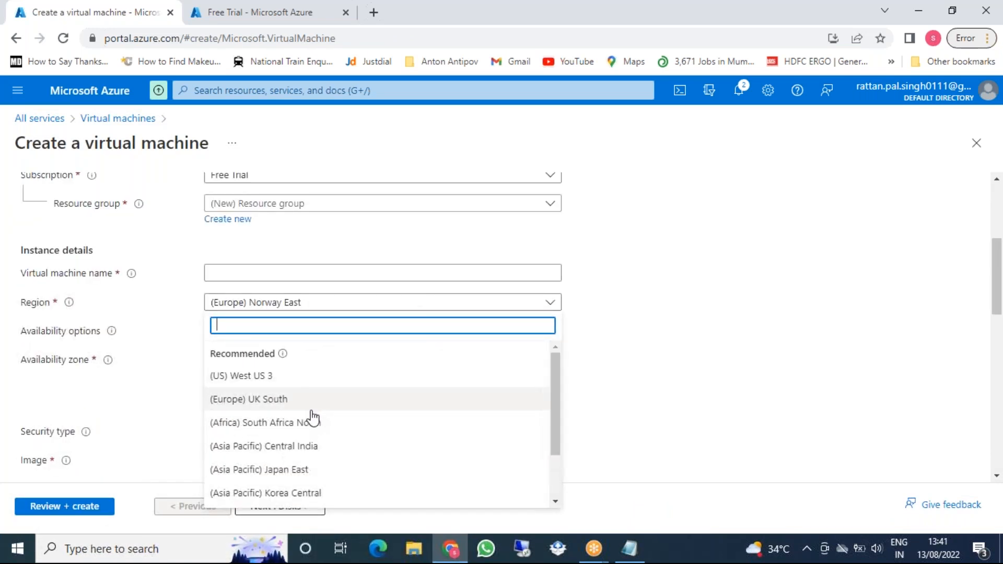
scroll(312, 418, "down", 3)
scroll(313, 418, "up", 3)
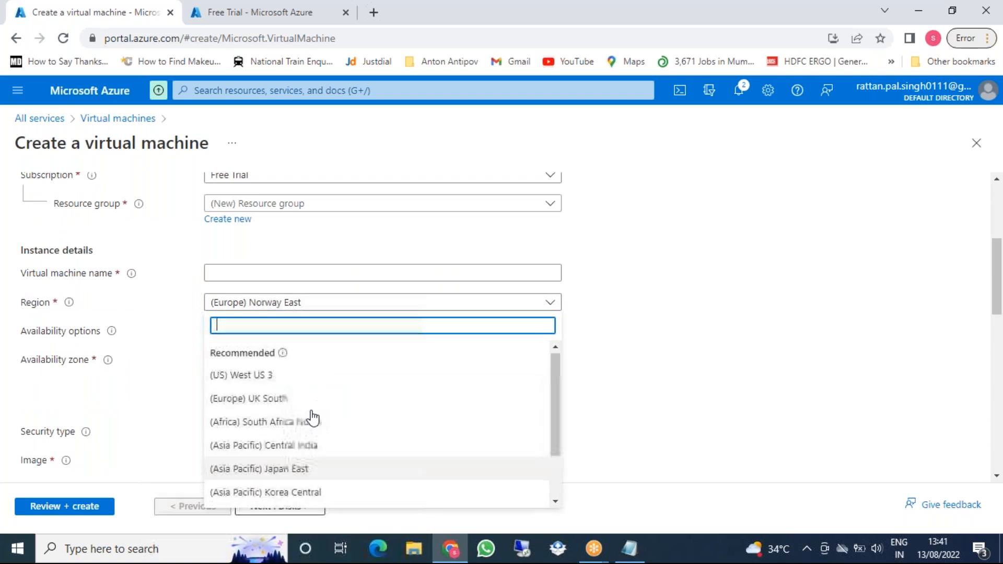
scroll(315, 401, "down", 3)
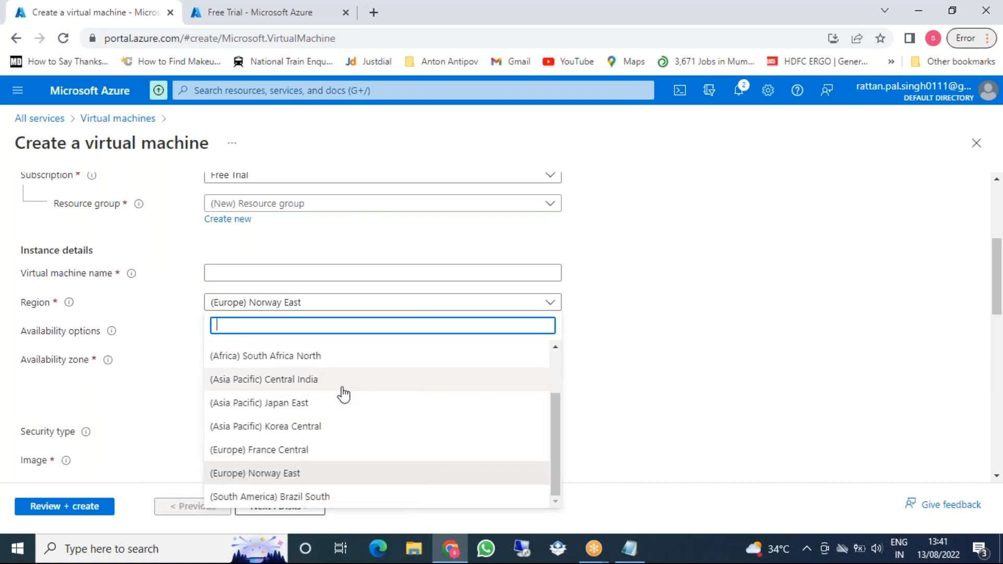
left_click(257, 17)
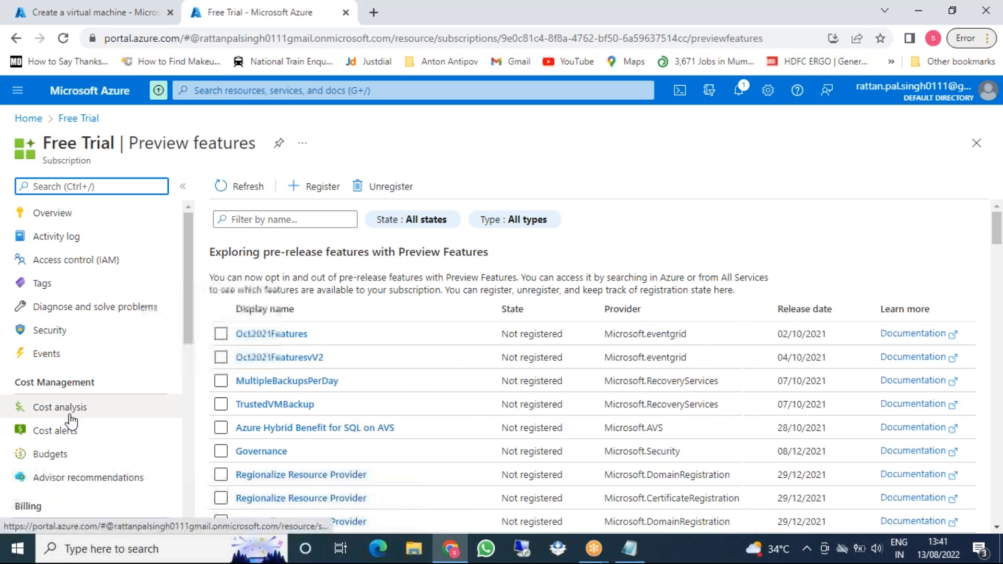
Show Free Trial's Usage + quotas and check its region and provider filters
scroll(102, 334, "down", 3)
scroll(107, 415, "down", 5)
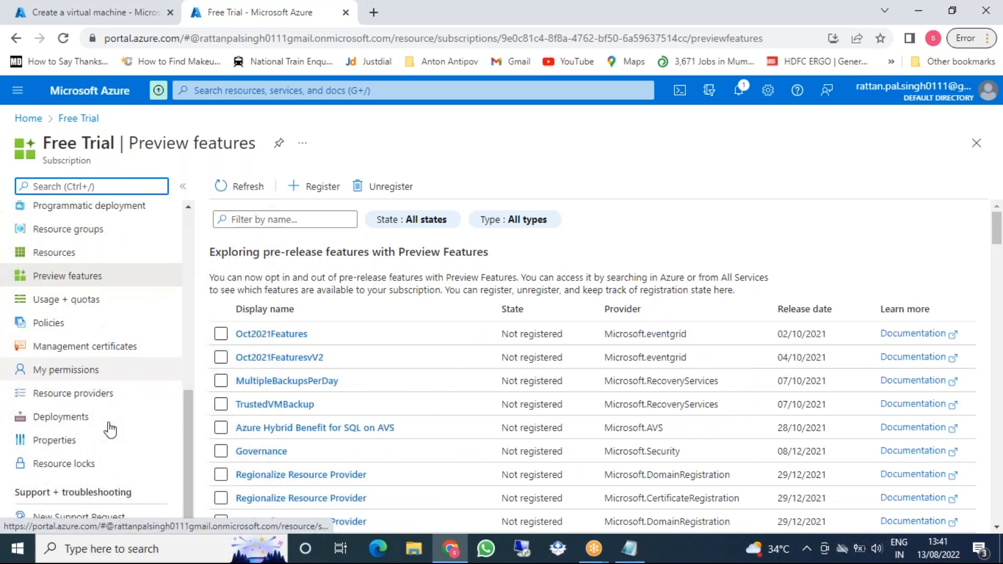
left_click(88, 300)
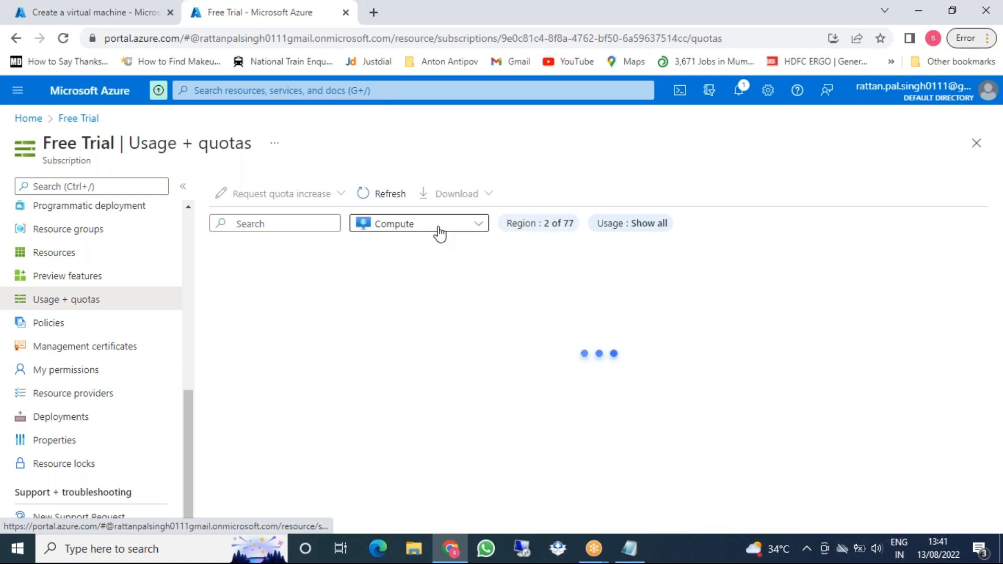
left_click(541, 228)
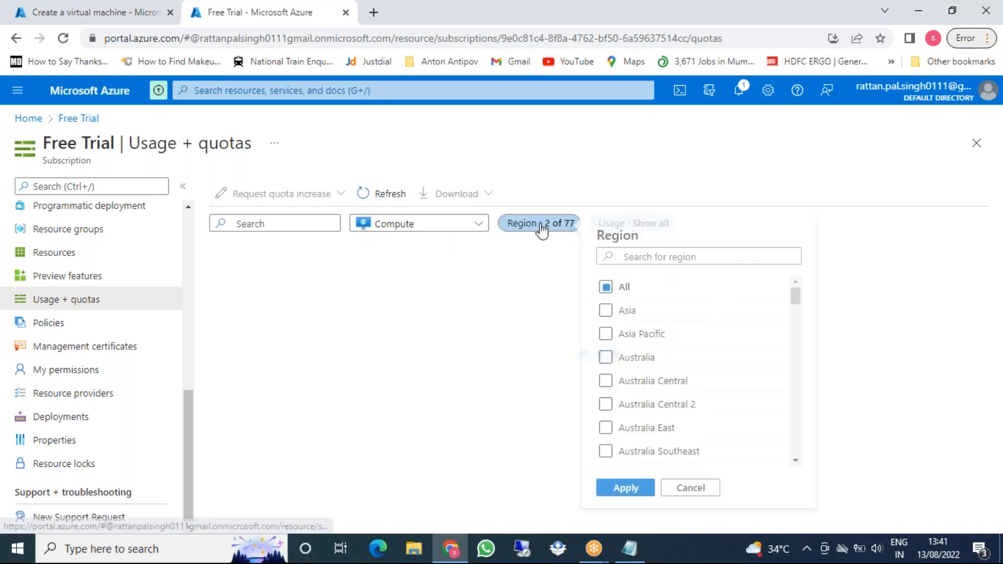
left_click(691, 254)
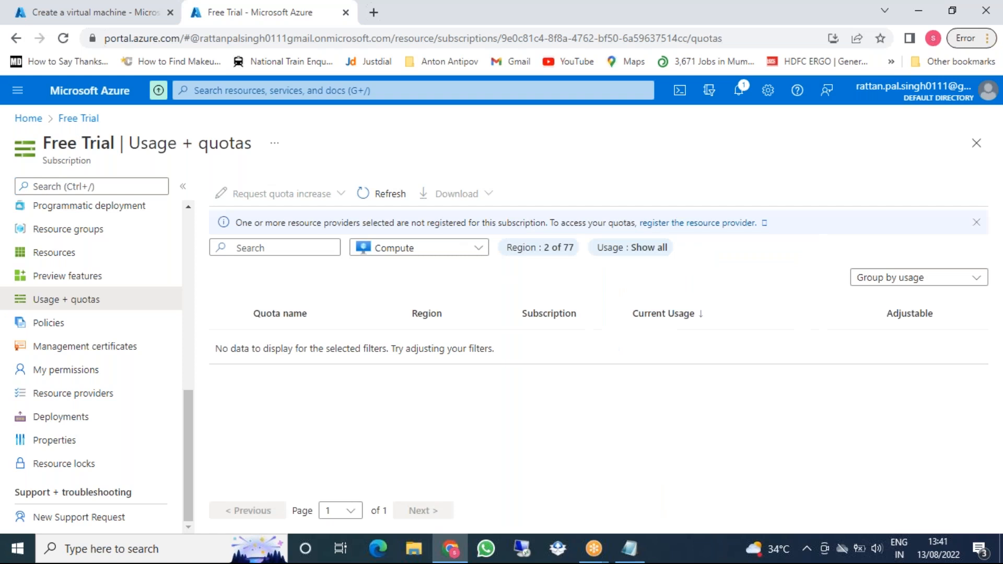
left_click(428, 255)
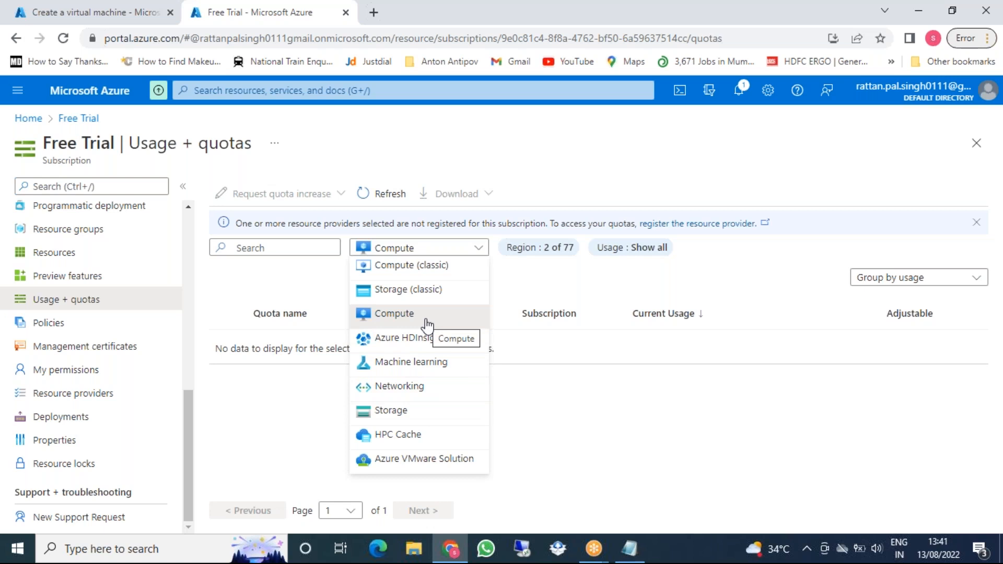
Search quotas for 'region' and switch the provider to Networking
left_click(253, 245)
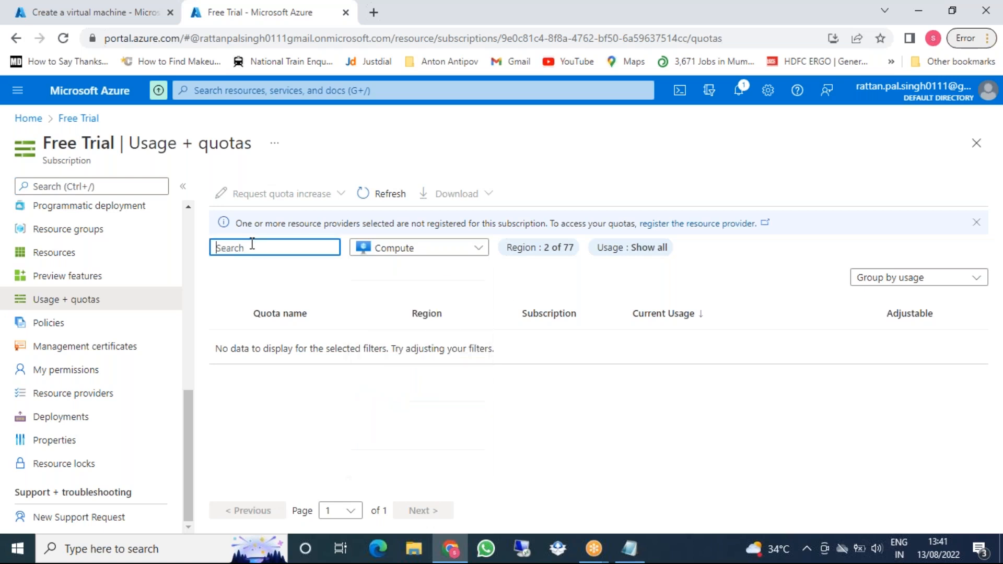
type("region")
left_click(483, 256)
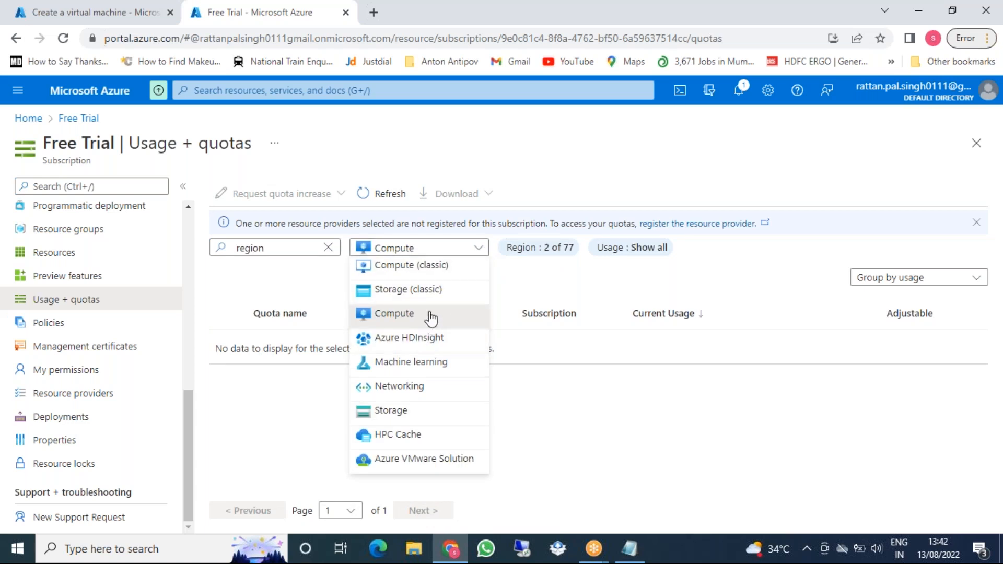
left_click(416, 386)
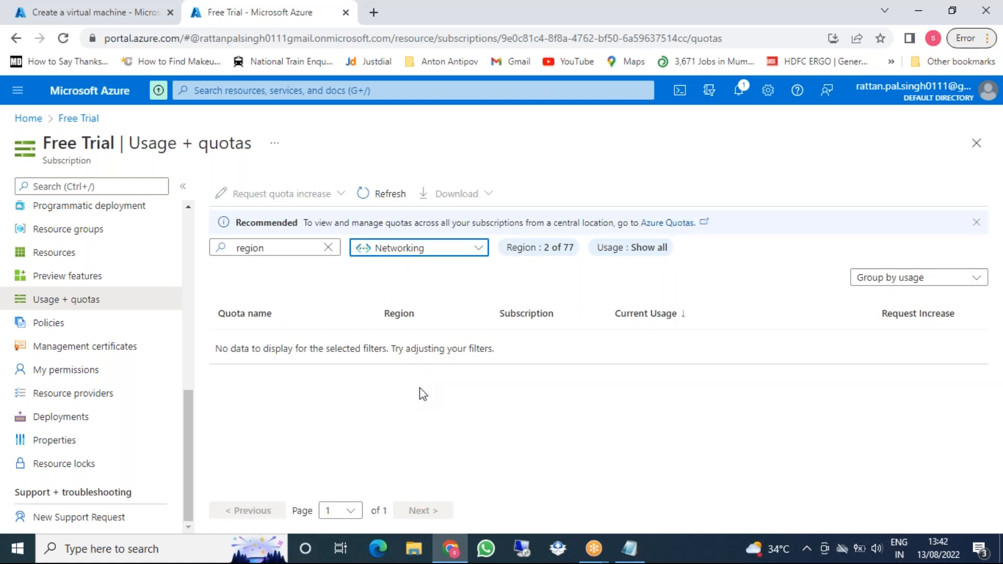
Scroll through the 2-of-77 region filter list and glance at the VM form
left_click(549, 253)
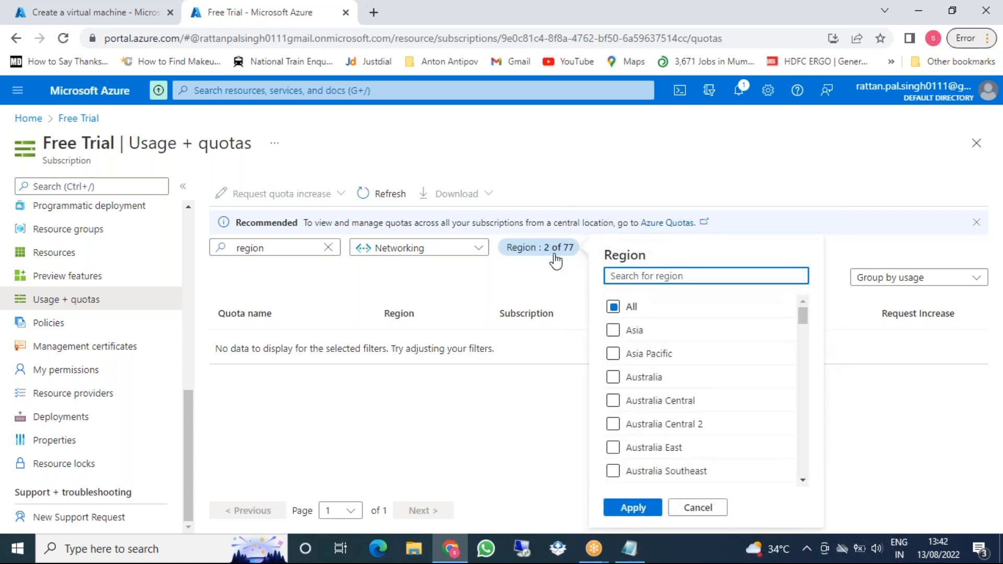
left_click_drag(806, 319, 810, 339)
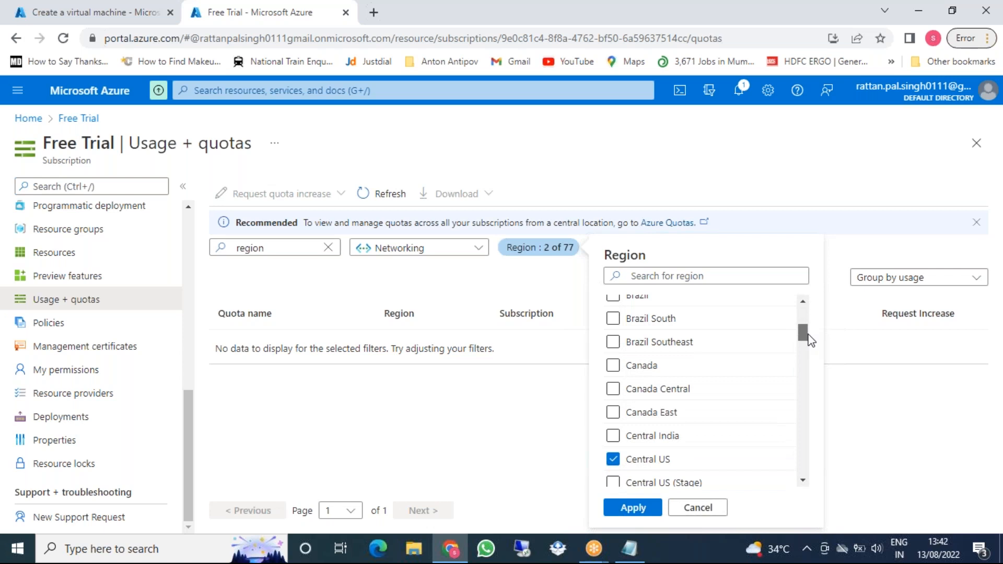
left_click_drag(807, 335, 809, 336)
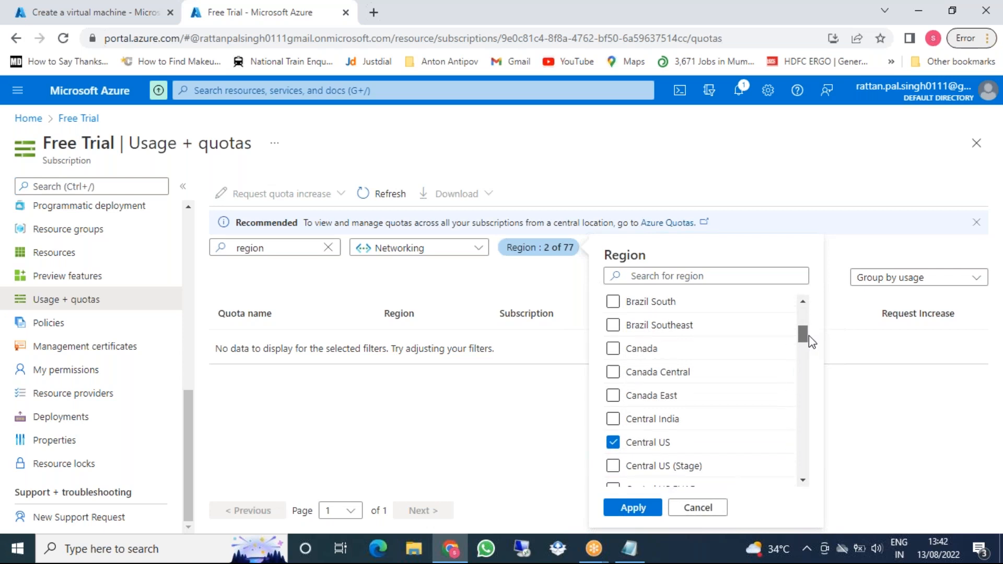
left_click_drag(809, 335, 810, 341)
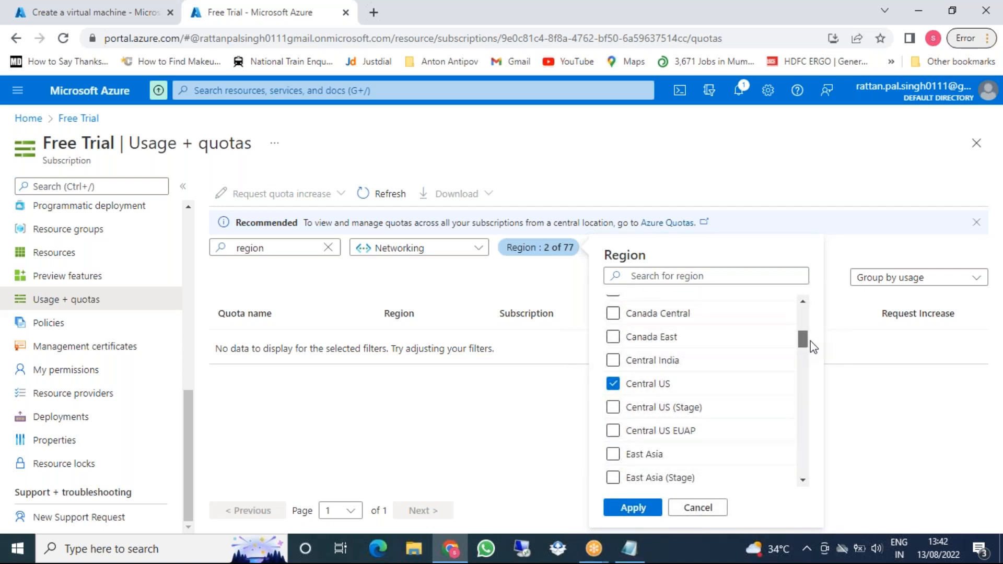
scroll(810, 340, "up", 1)
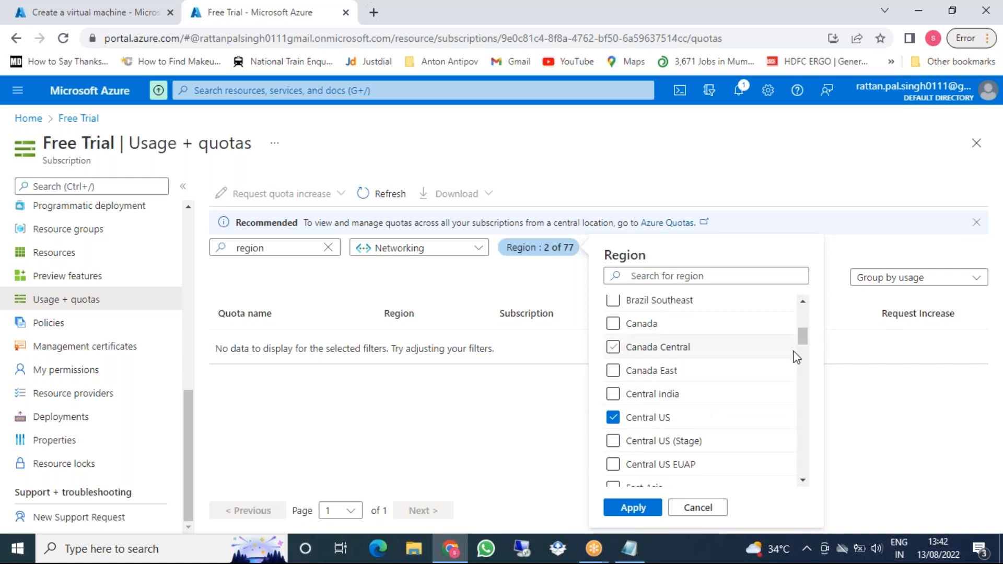
left_click_drag(803, 343, 810, 459)
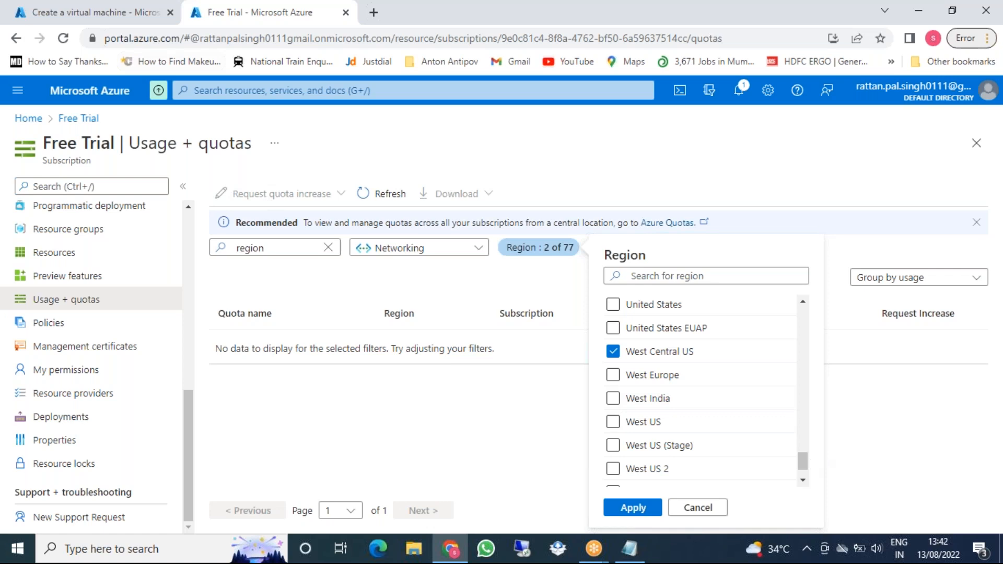
left_click(119, 15)
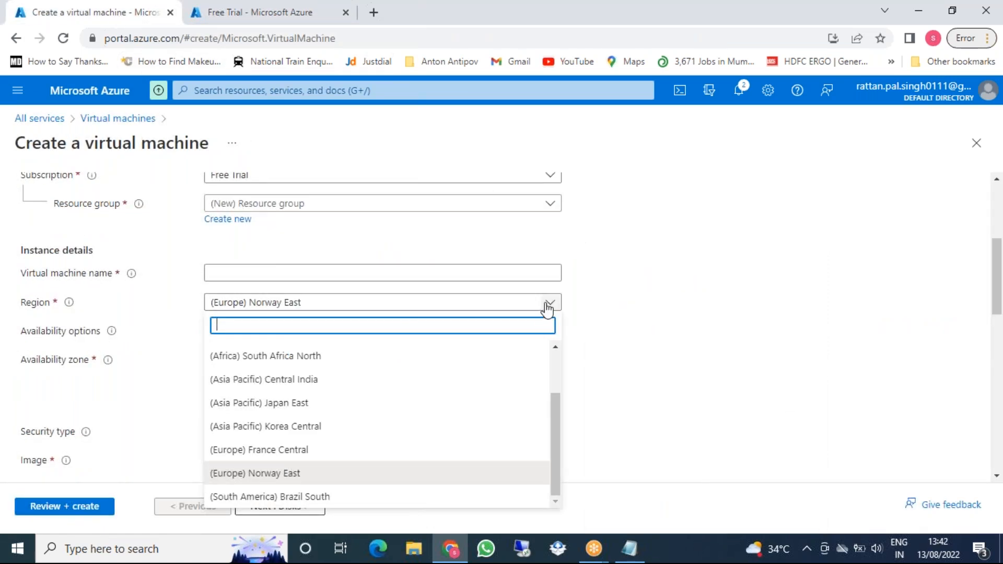
scroll(403, 413, "up", 3)
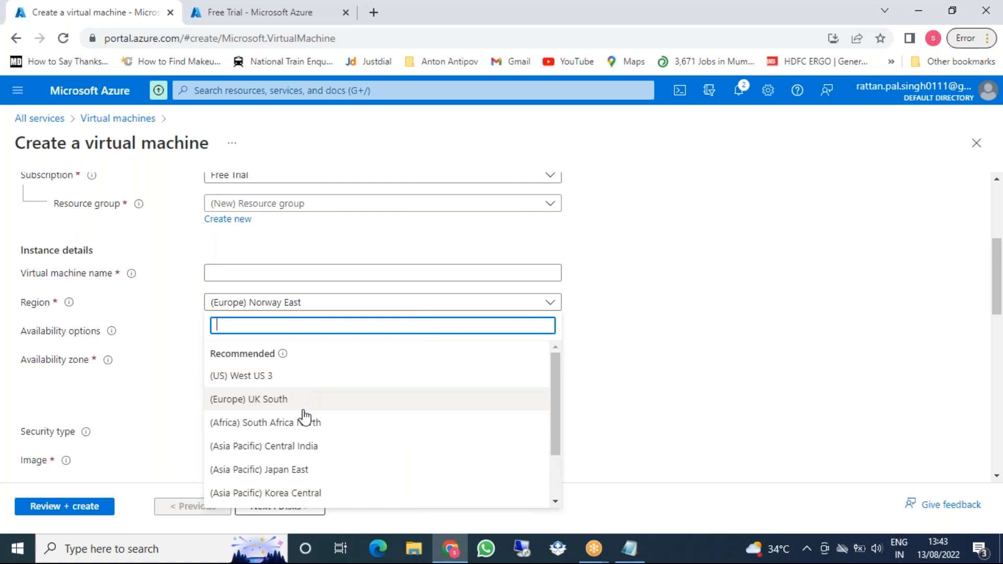
scroll(308, 453, "down", 2)
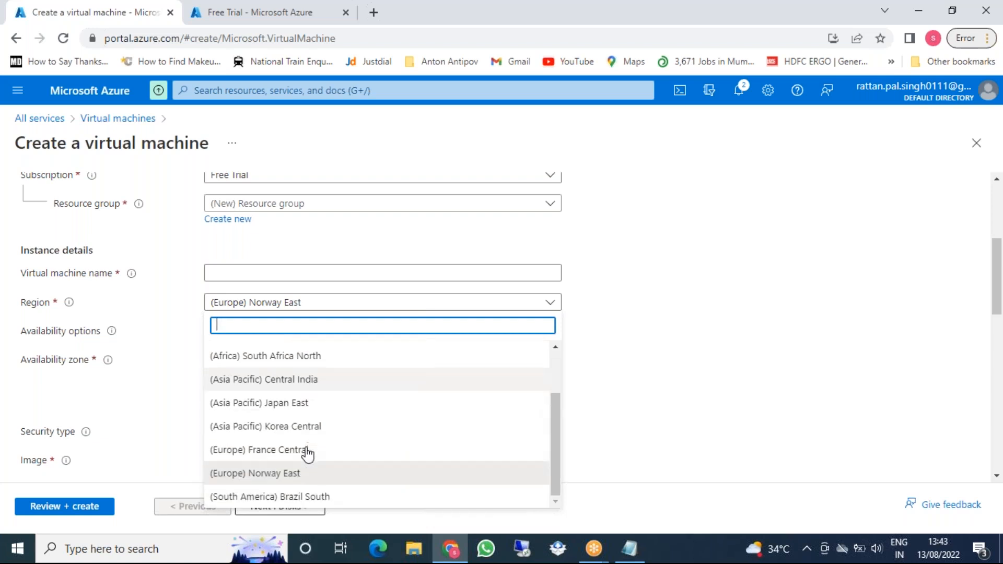
left_click(263, 14)
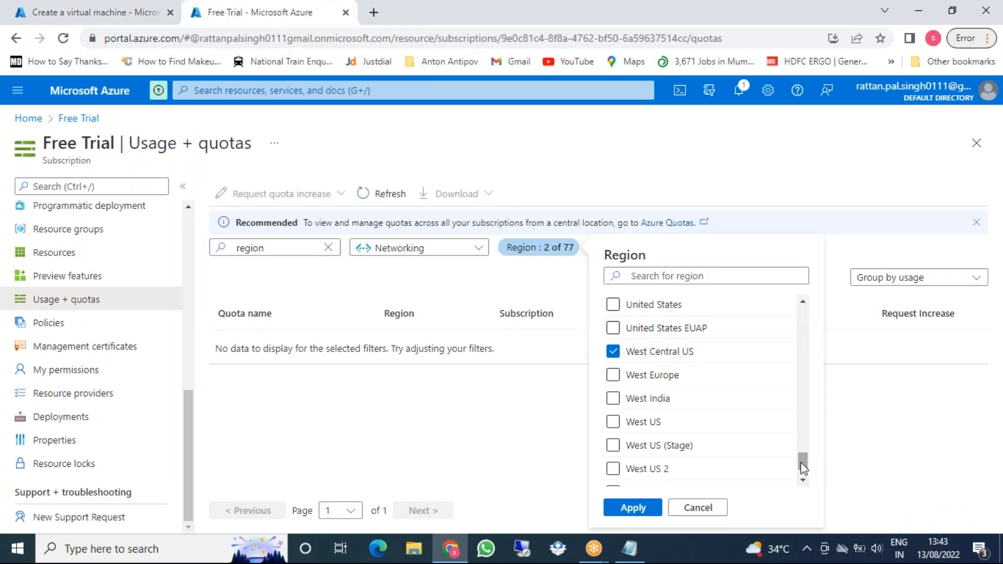
Tick All regions in the filter and apply it to the Networking quotas
left_click_drag(803, 465, 794, 305)
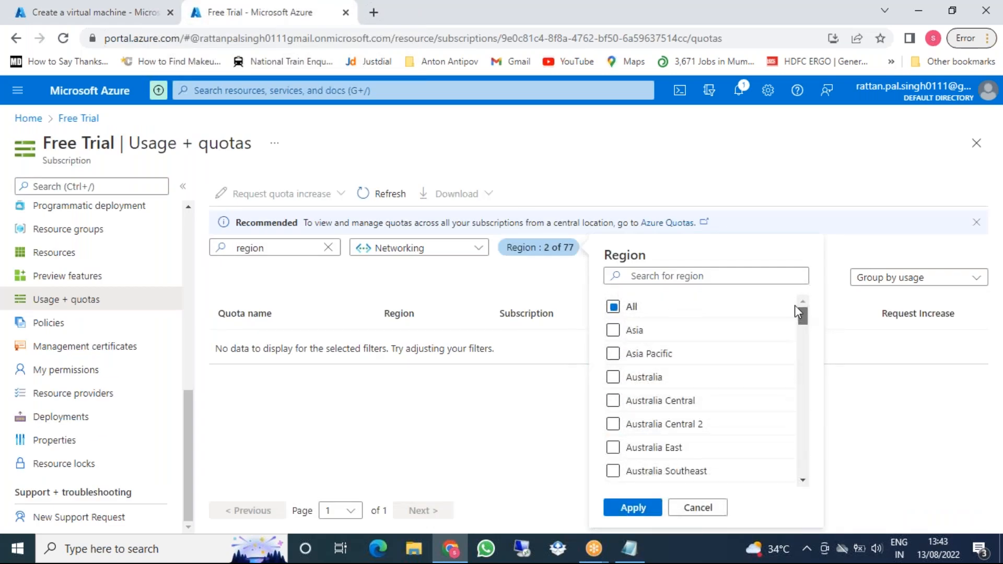
left_click(614, 308)
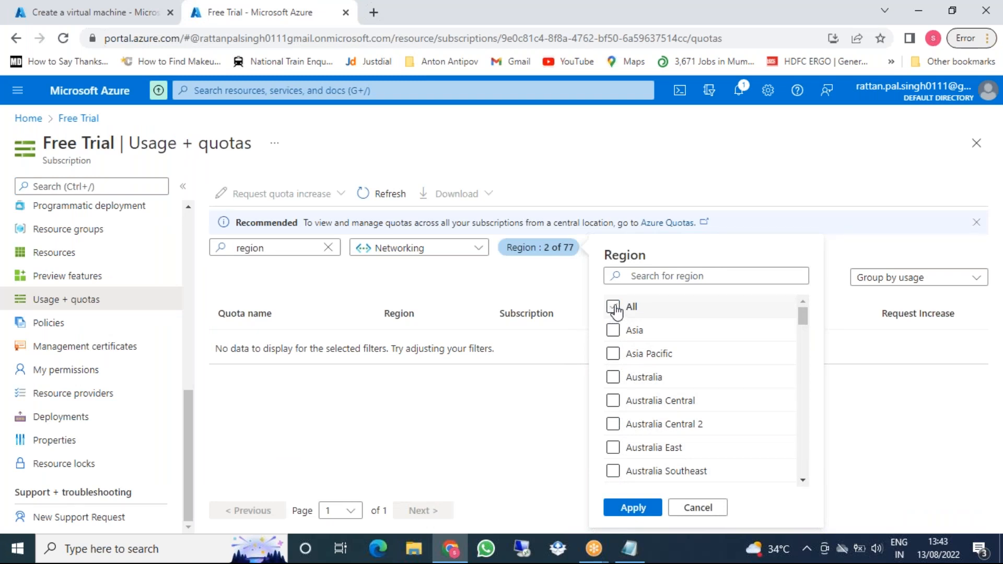
left_click(615, 308)
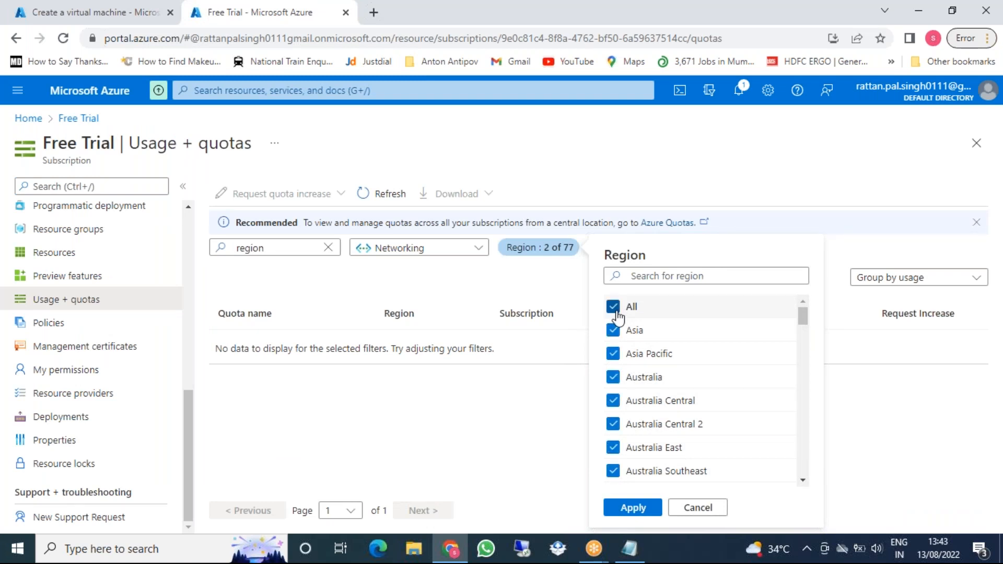
left_click(634, 508)
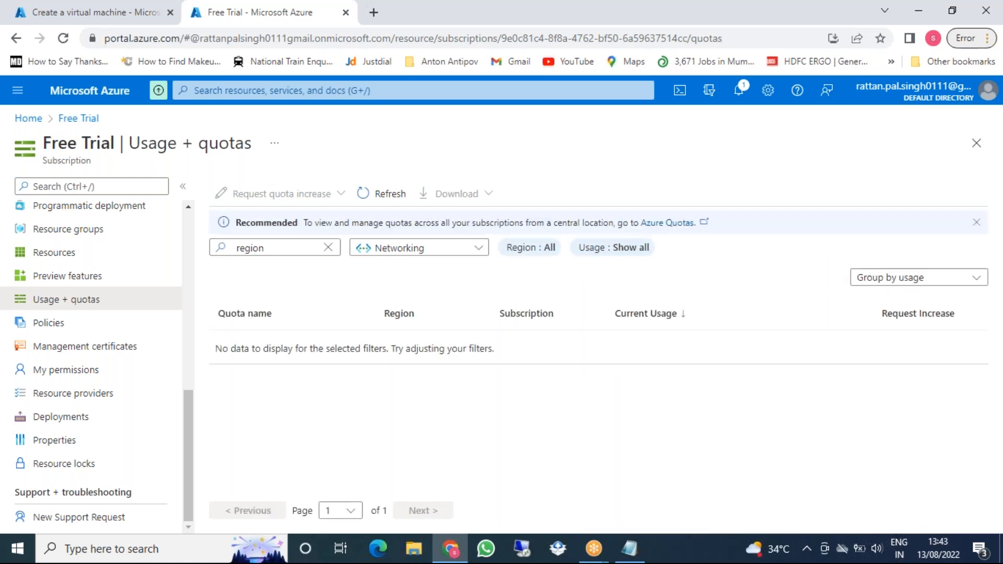
left_click(104, 17)
left_click(208, 17)
Jump to Azure Quotas' My quotas page and expand its Region : All filter
left_click(667, 224)
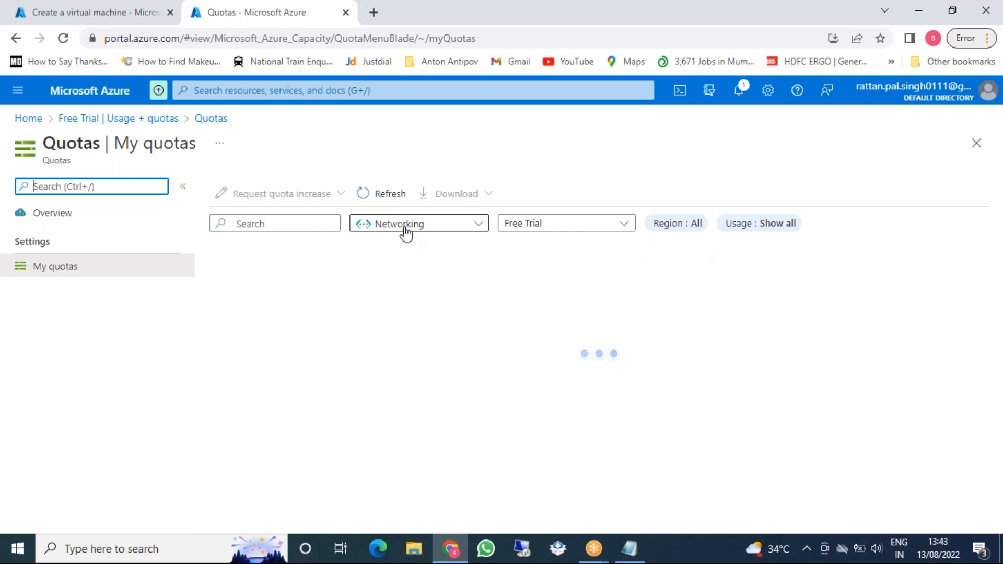
left_click(676, 223)
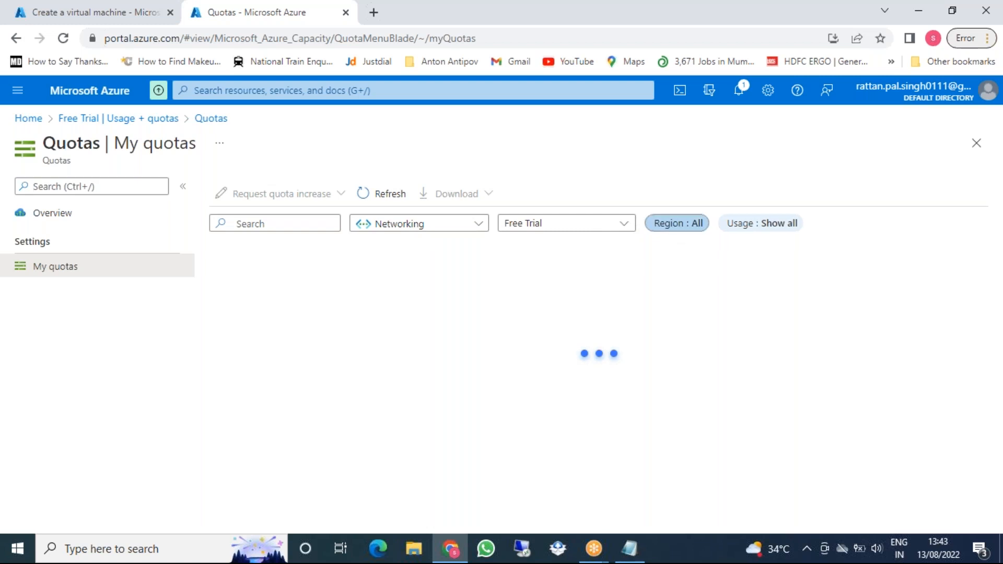